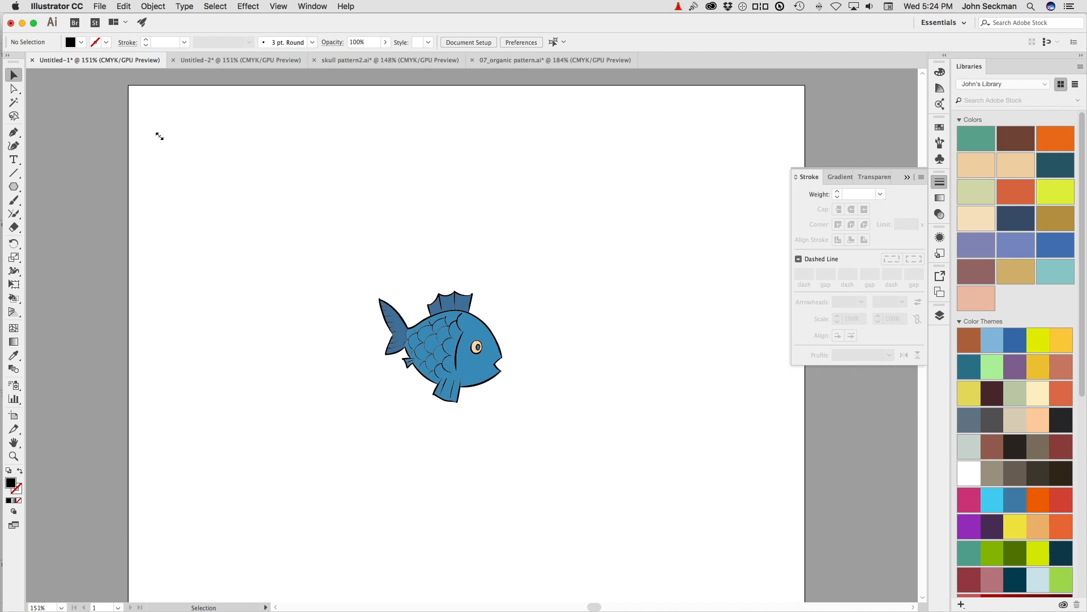
Step: Select the blue fish artwork on the artboard and make a new pattern from it
{"action": "left_click", "coordinate": [907, 176]}
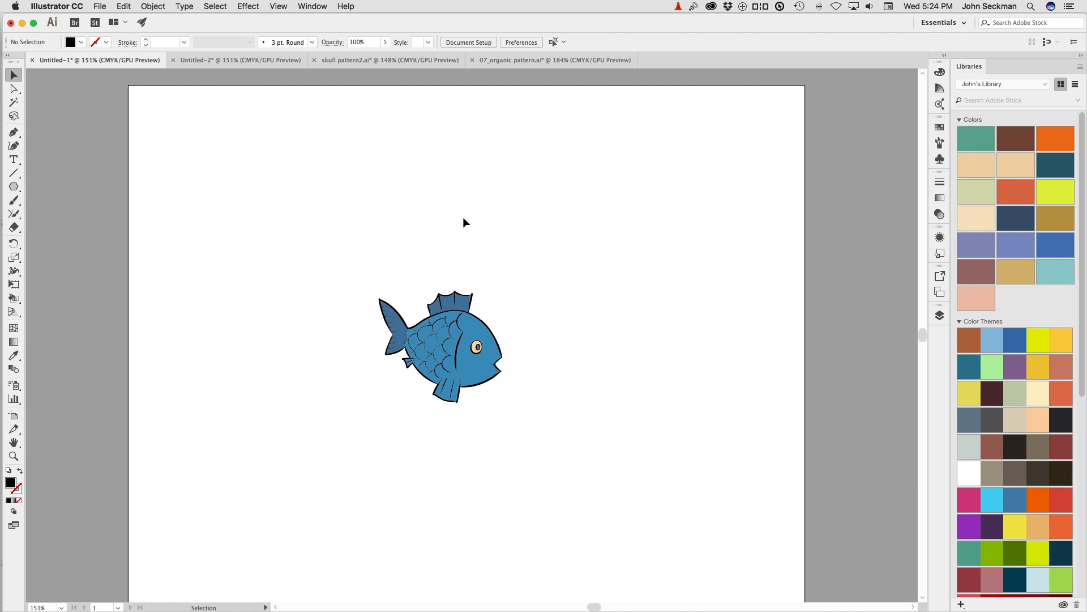
{"action": "left_click_drag", "start_coordinate": [364, 270], "coordinate": [536, 397]}
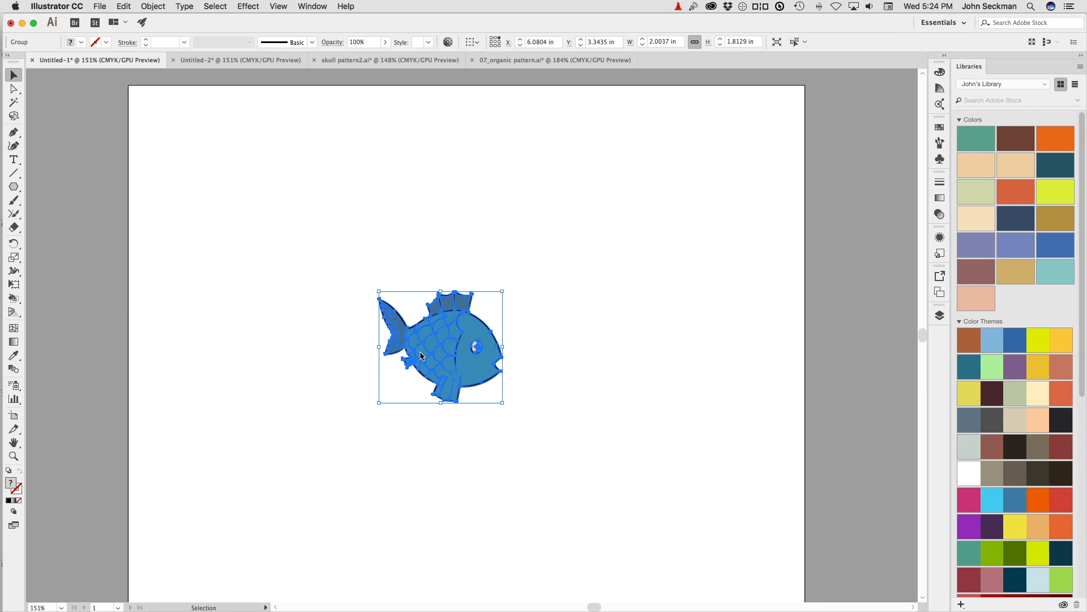
{"action": "left_click", "coordinate": [143, 5]}
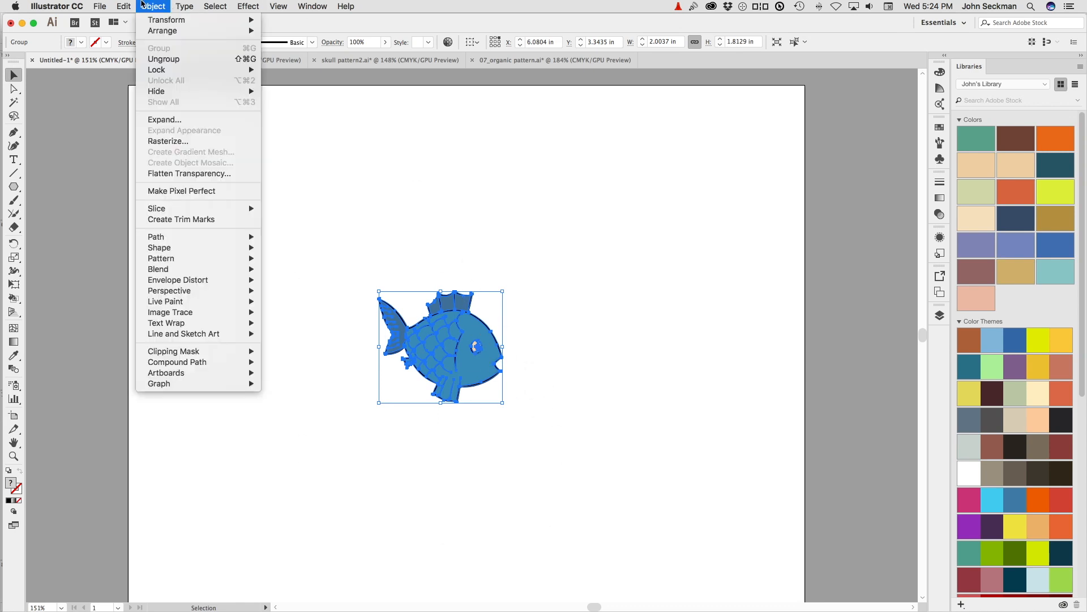
{"action": "mouse_move", "coordinate": [188, 262]}
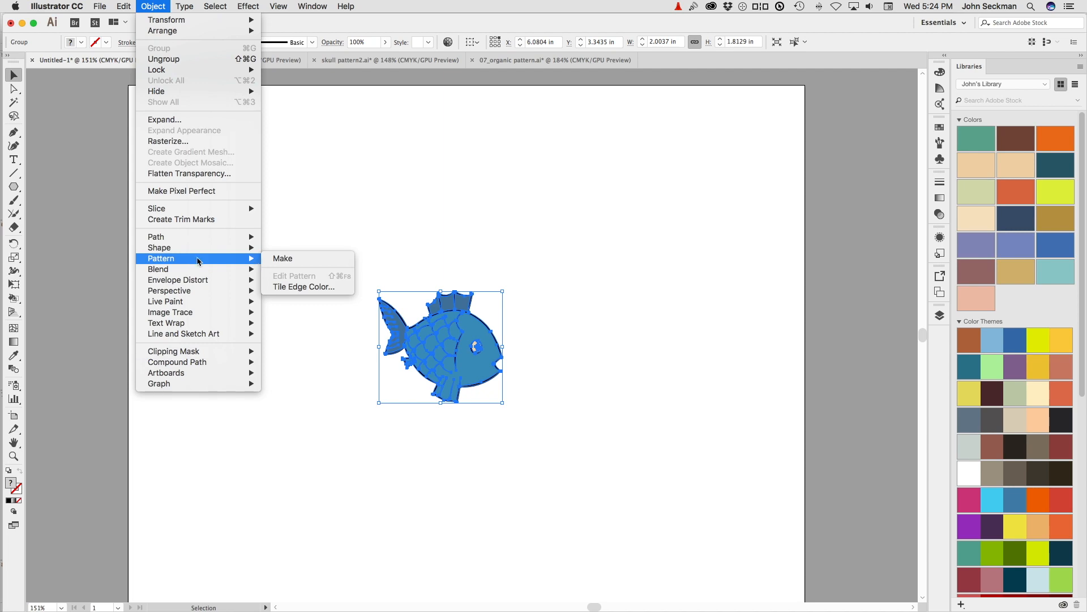
{"action": "left_click", "coordinate": [287, 260]}
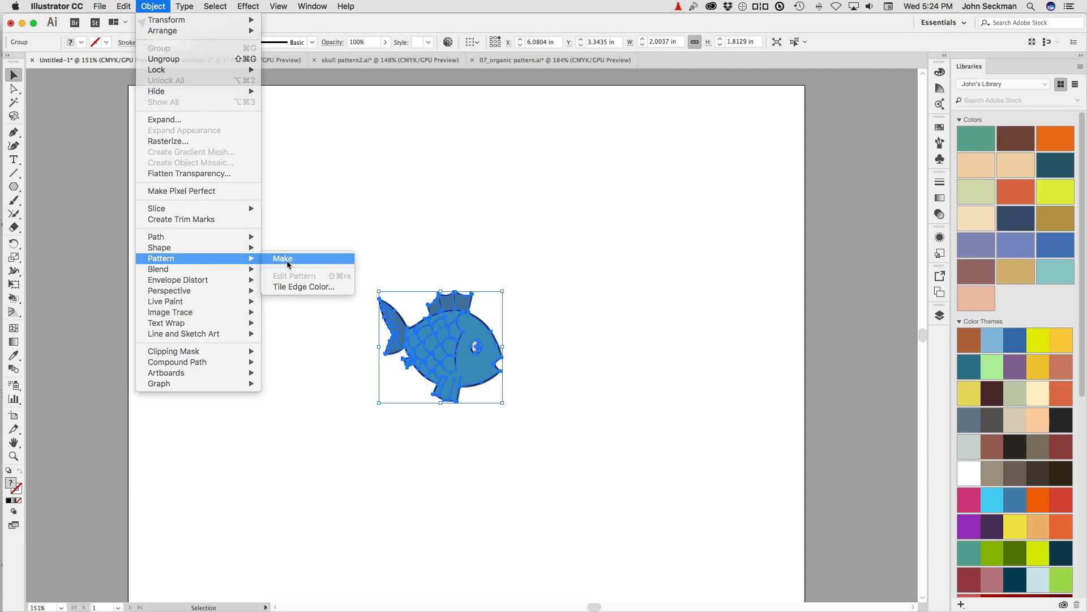
Step: Name the new pattern "Blue Fish", move its options clear of the artwork, and finish pattern editing
{"action": "left_click_drag", "start_coordinate": [143, 90], "coordinate": [243, 154]}
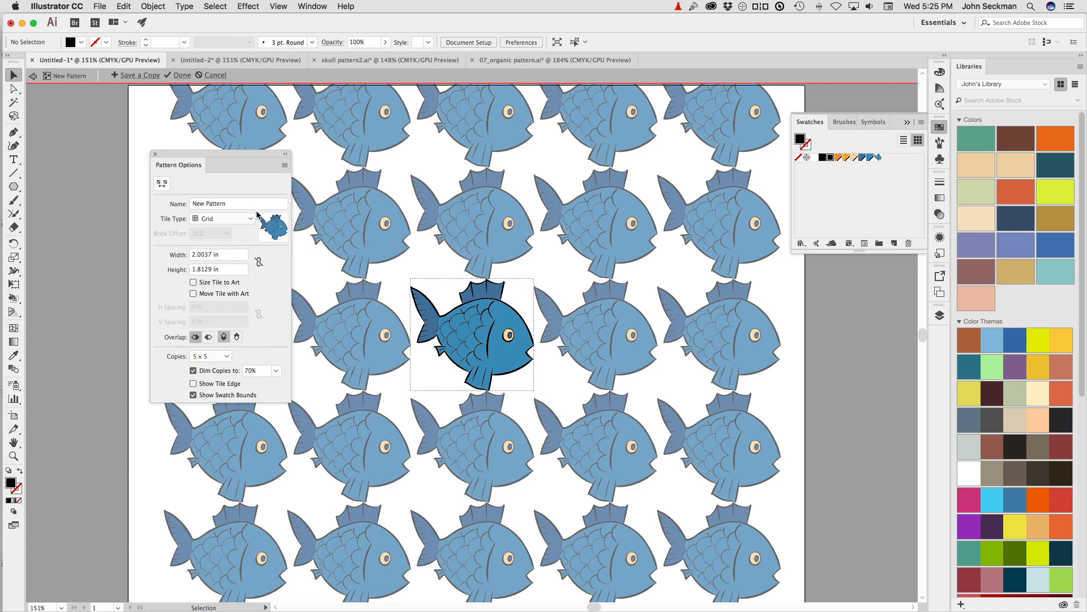
{"action": "left_click", "coordinate": [228, 203]}
{"action": "left_click", "coordinate": [227, 203]}
{"action": "type", "text": "Blue Fish"}
{"action": "key", "text": "Return"}
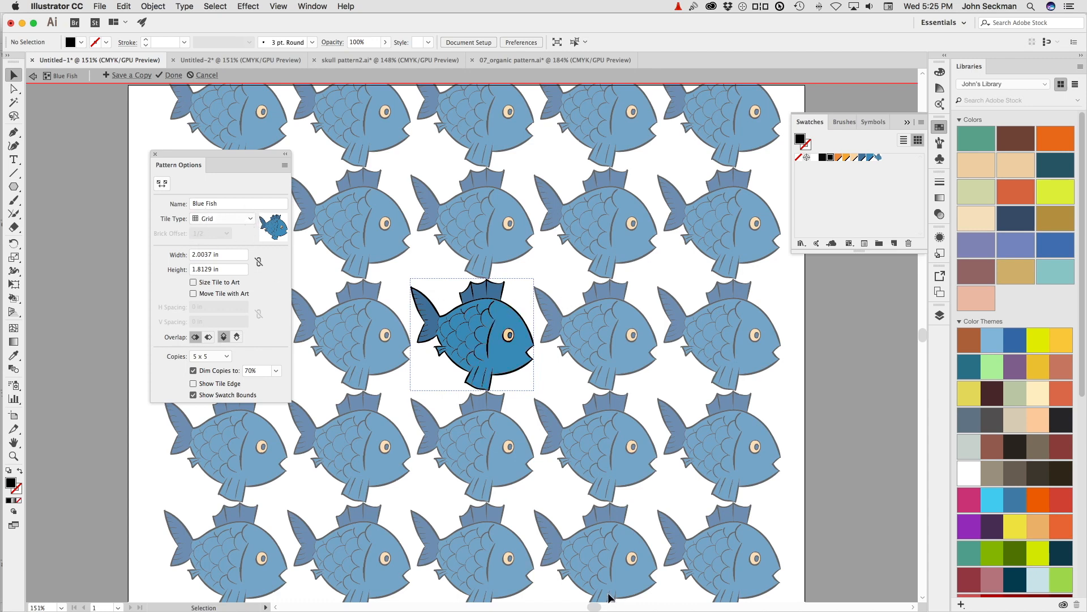
{"action": "left_click_drag", "start_coordinate": [247, 151], "coordinate": [137, 151]}
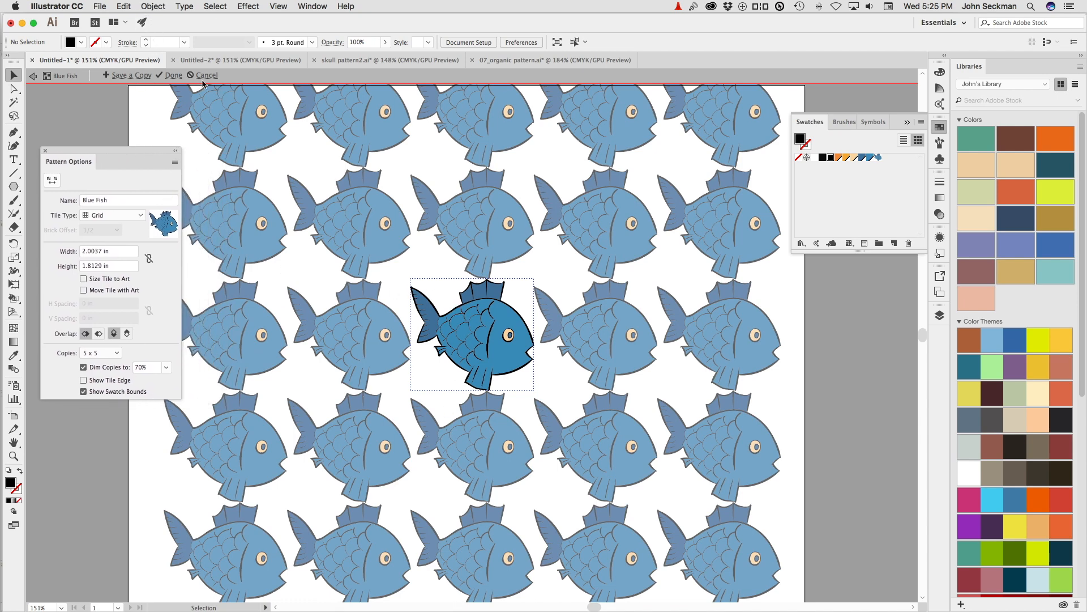
{"action": "left_click", "coordinate": [169, 75]}
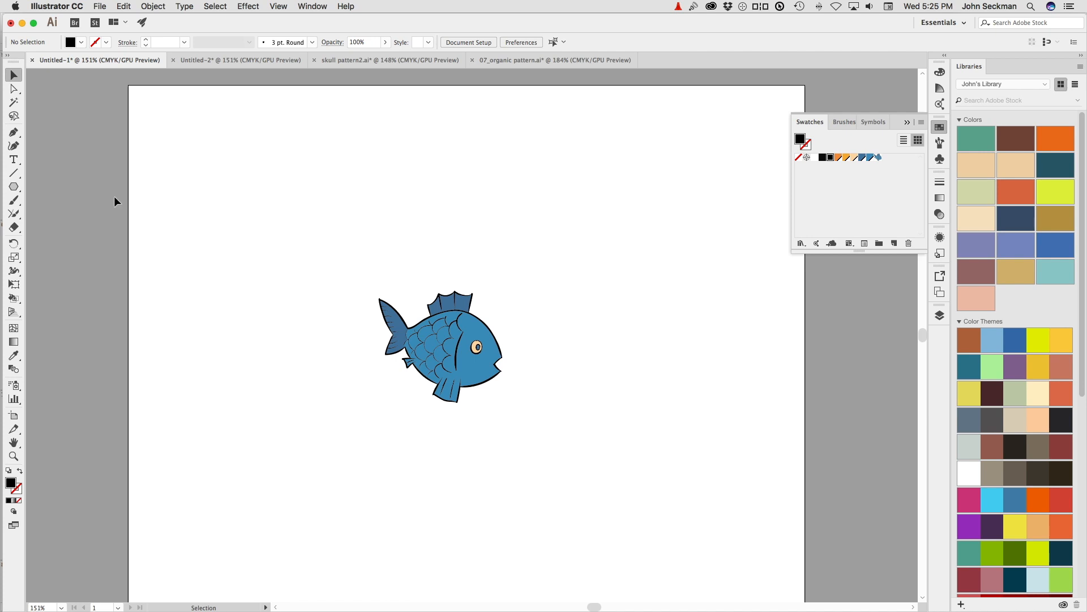
Step: Draw a square about 5.44 in wide beside the fish, test the Blue Fish pattern as its fill, and delete the square
{"action": "left_click_drag", "start_coordinate": [18, 185], "coordinate": [57, 187]}
{"action": "left_click_drag", "start_coordinate": [575, 144], "coordinate": [437, 120]}
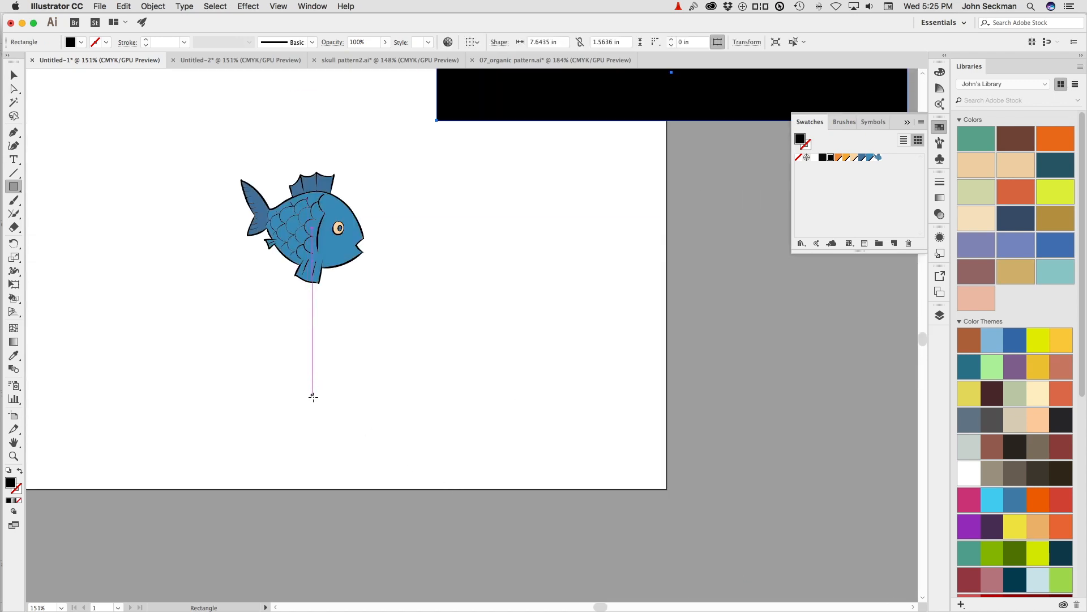
{"action": "key", "text": "super+z"}
{"action": "left_click_drag", "start_coordinate": [433, 89], "coordinate": [768, 425]}
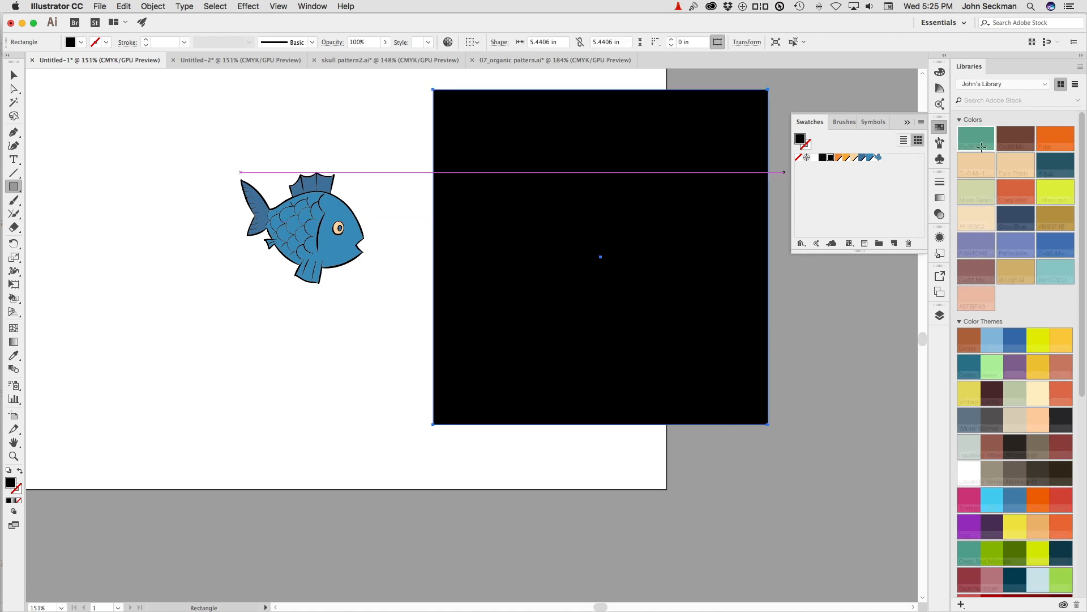
{"action": "left_click", "coordinate": [878, 158]}
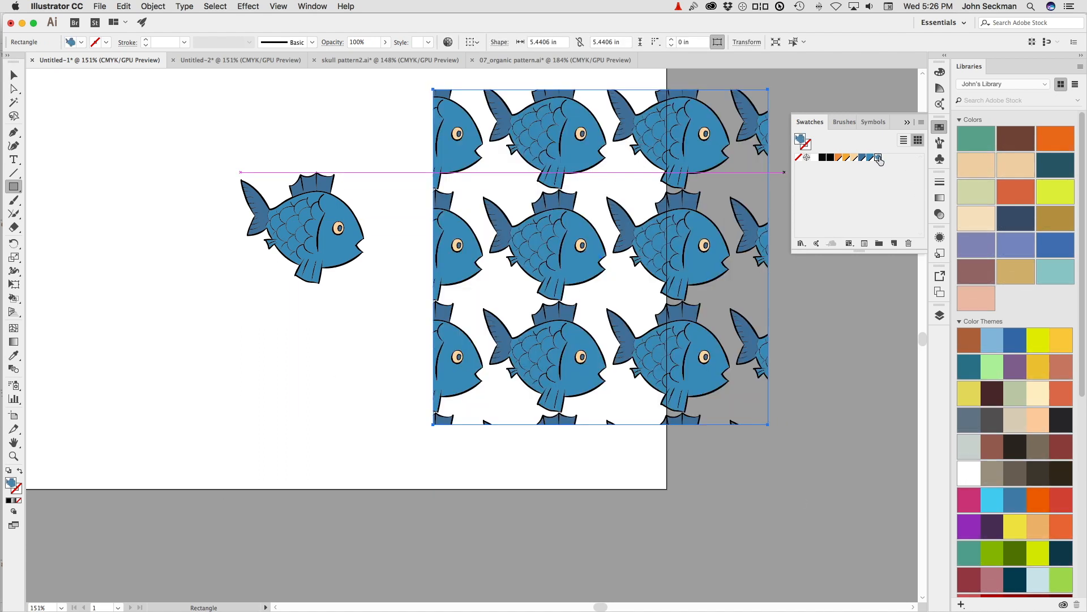
{"action": "key", "text": "Delete"}
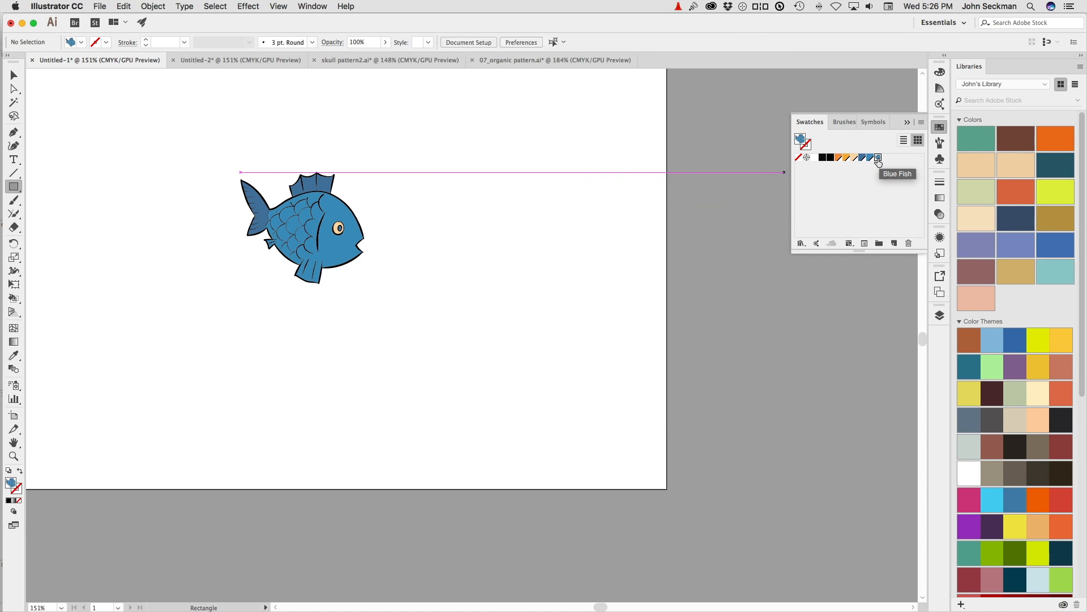
Step: Select the original fish artwork again and make another new pattern from it
{"action": "left_click_drag", "start_coordinate": [229, 314], "coordinate": [297, 365]}
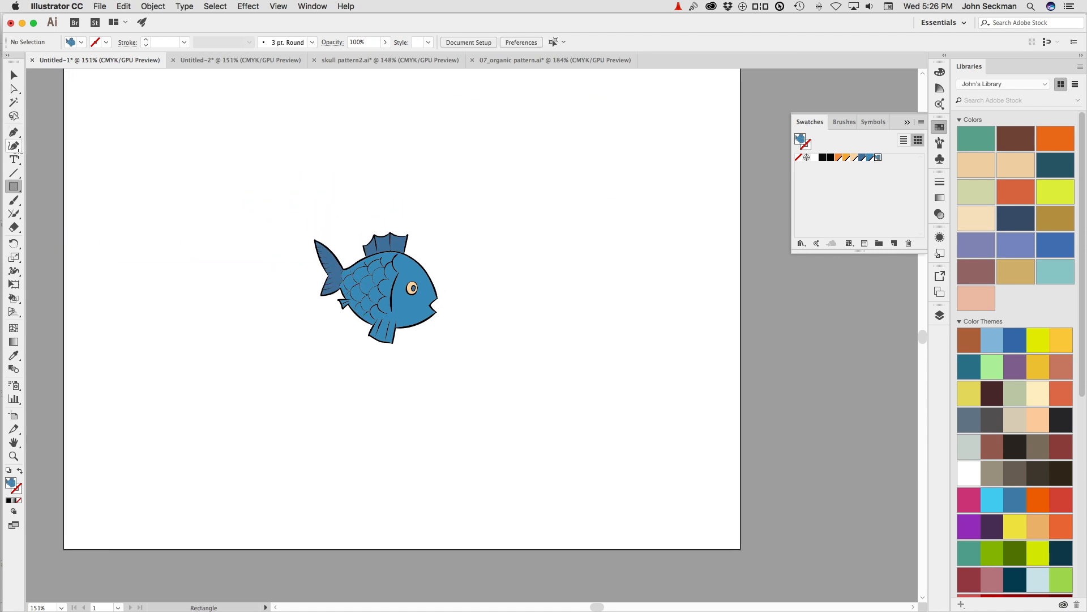
{"action": "left_click", "coordinate": [14, 75]}
{"action": "left_click_drag", "start_coordinate": [287, 178], "coordinate": [482, 383]}
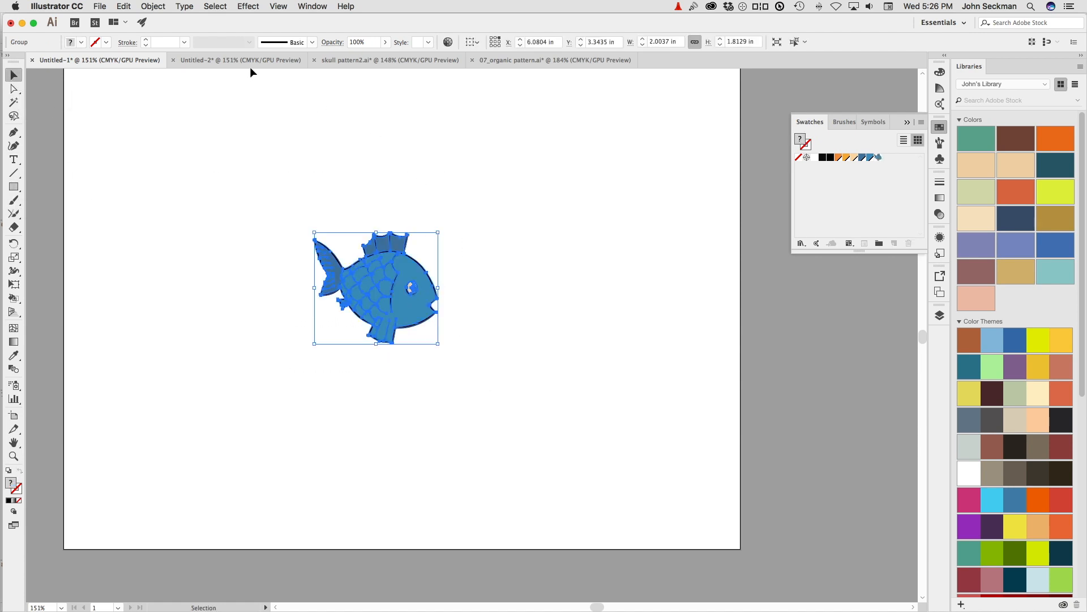
{"action": "left_click", "coordinate": [153, 7]}
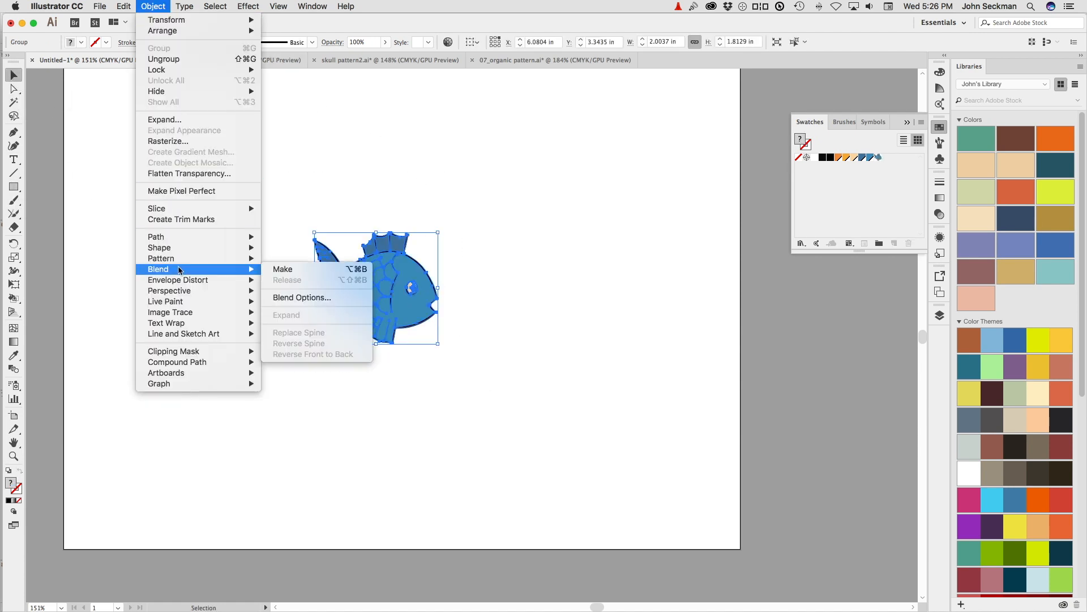
{"action": "mouse_move", "coordinate": [177, 259]}
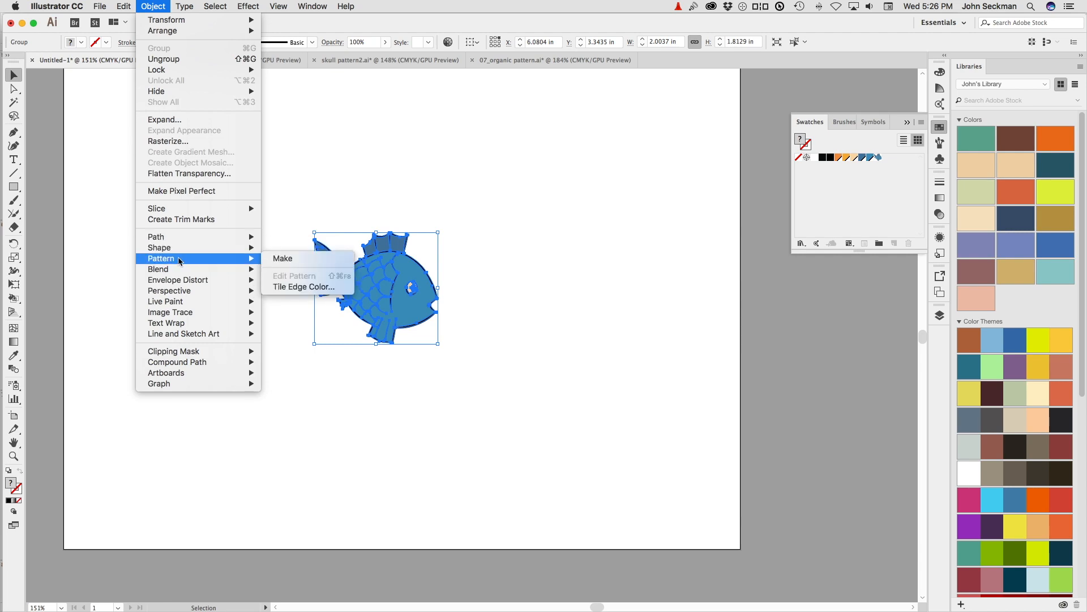
{"action": "left_click", "coordinate": [290, 260]}
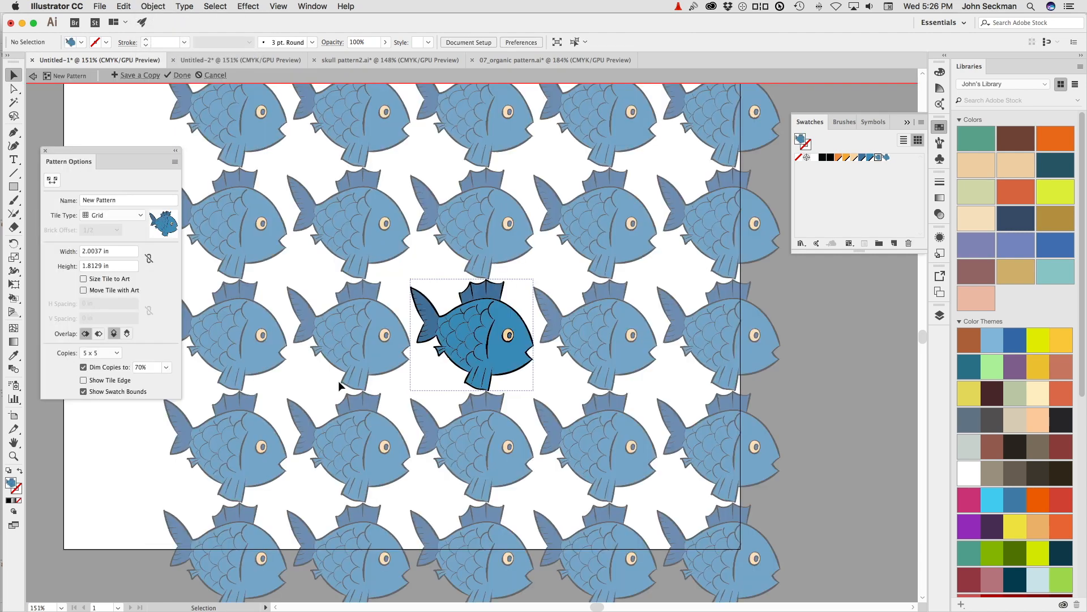
{"action": "left_click_drag", "start_coordinate": [115, 156], "coordinate": [113, 124]}
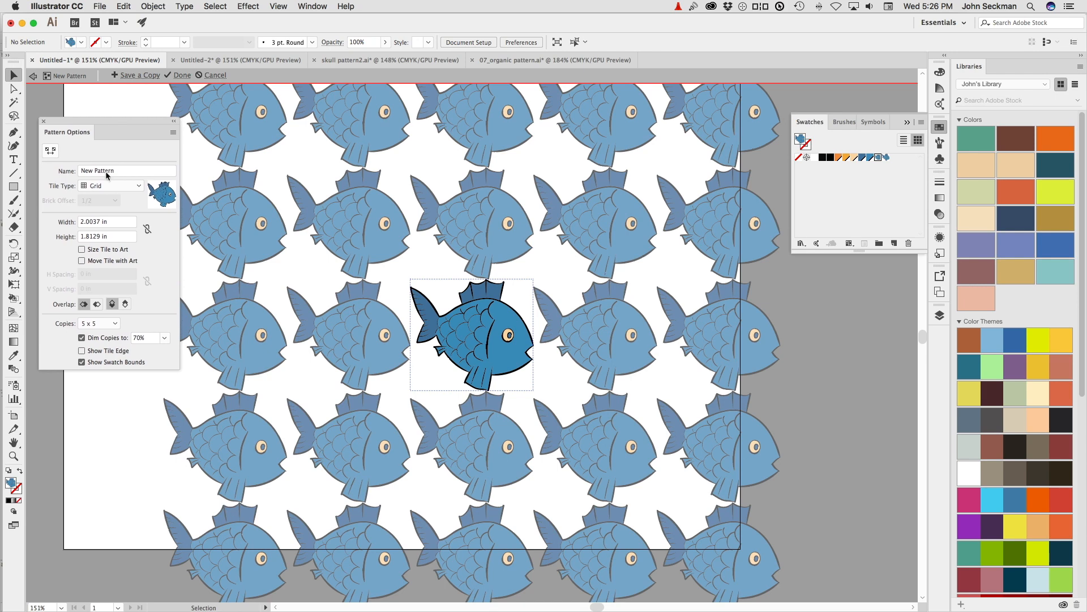
Step: Try the Brick by Row tile type on the fish pattern with brick offsets of 1/3 and 2/5
{"action": "left_click", "coordinate": [94, 187]}
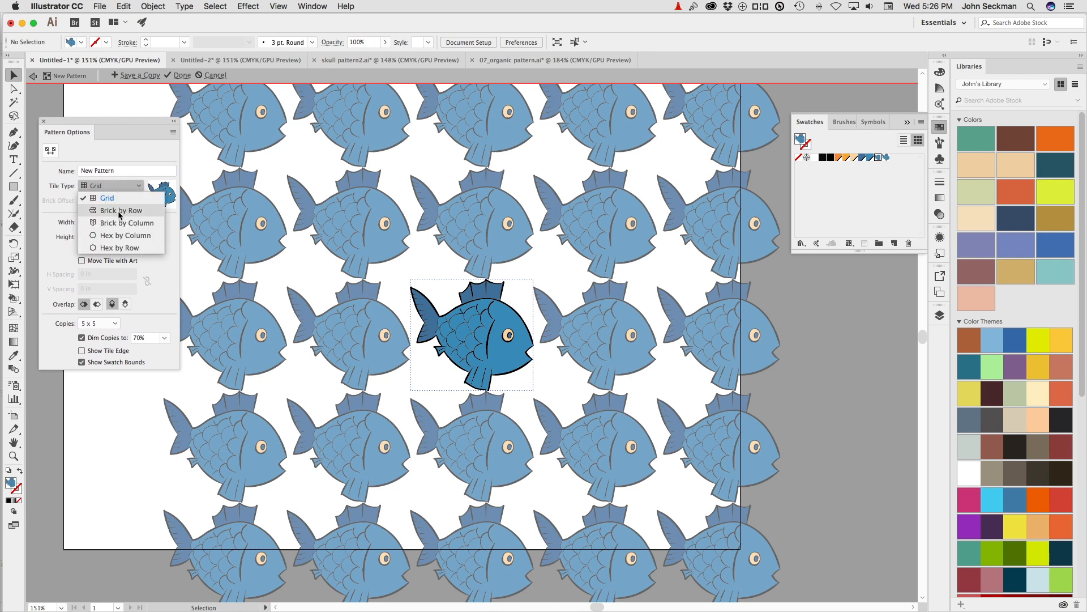
{"action": "left_click", "coordinate": [119, 211]}
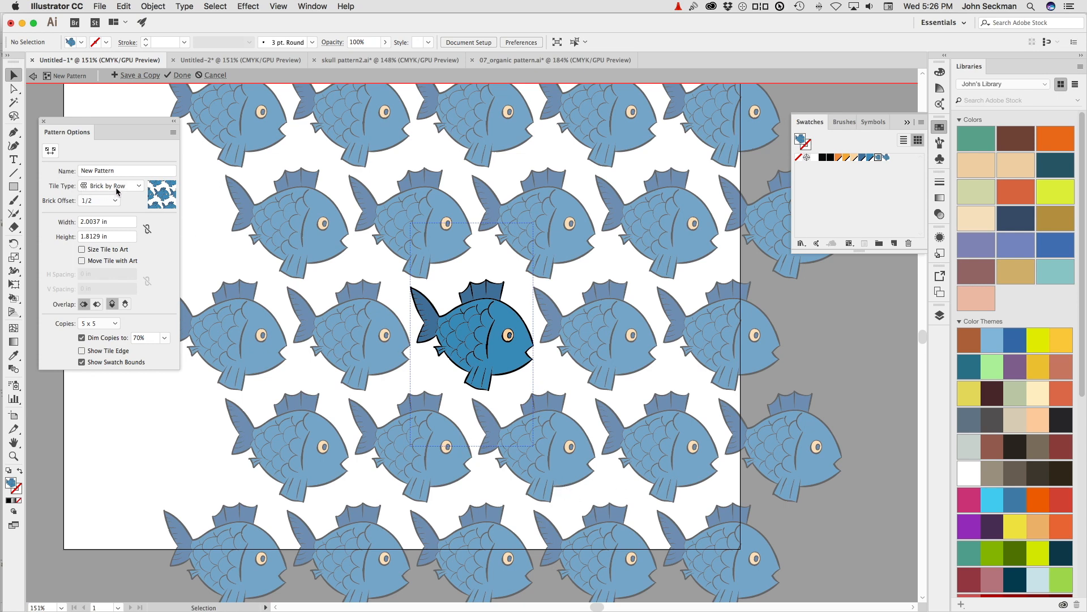
{"action": "left_click", "coordinate": [113, 201]}
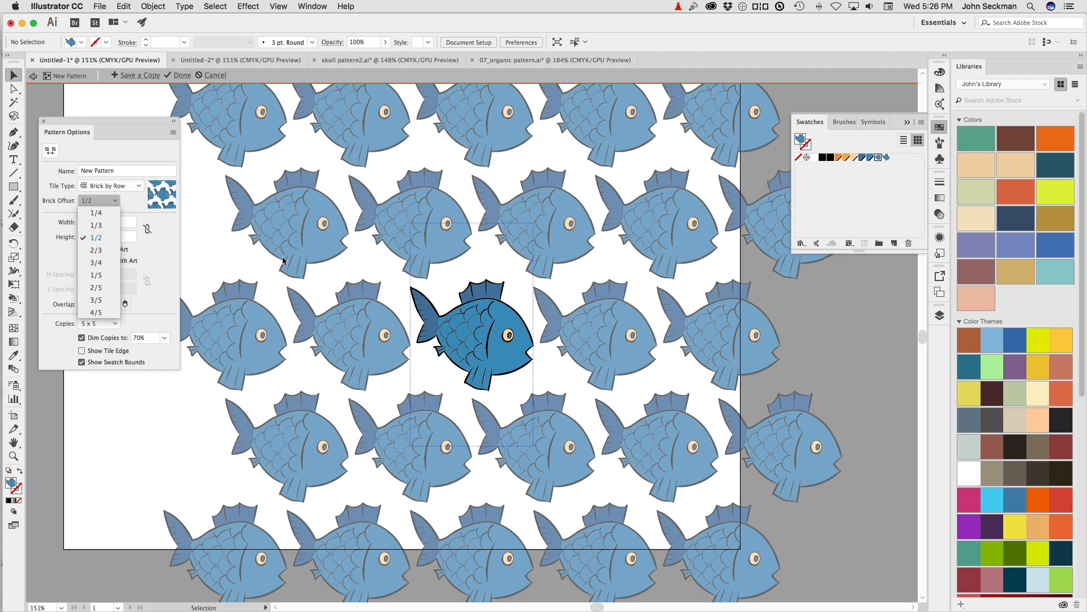
{"action": "left_click", "coordinate": [103, 227]}
{"action": "left_click", "coordinate": [107, 200]}
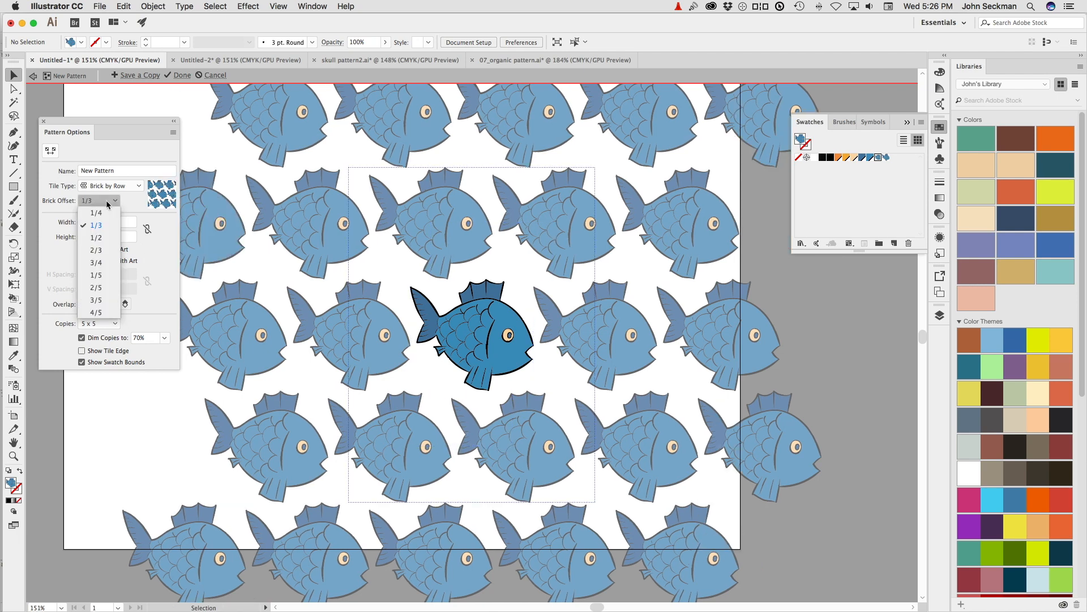
{"action": "left_click", "coordinate": [97, 288]}
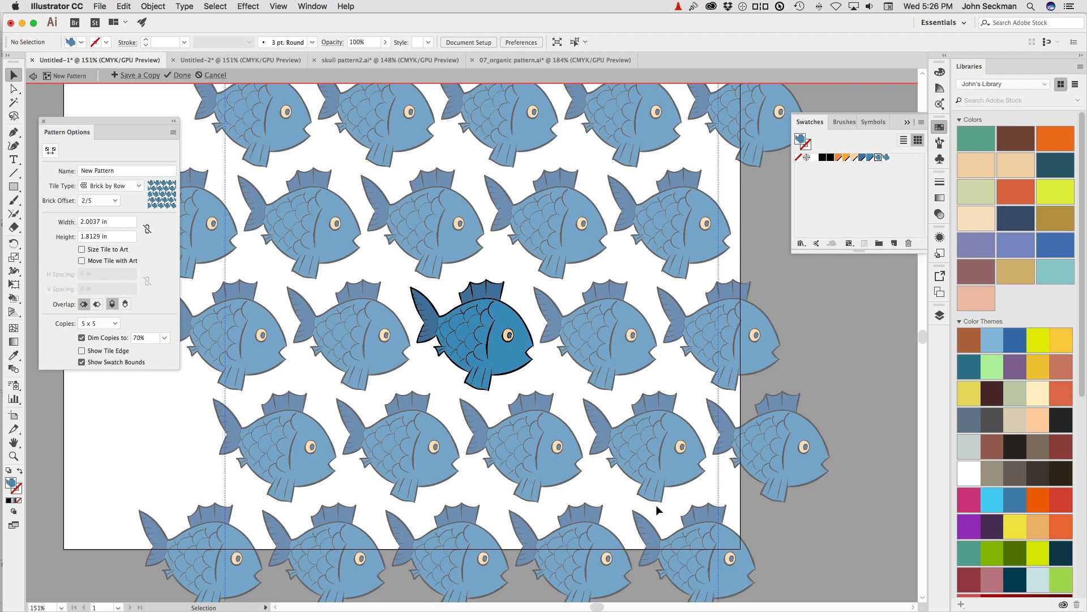
Step: Try the Brick by Column tile type on the fish pattern with brick offsets of 1/2 and 1/4
{"action": "left_click", "coordinate": [121, 186]}
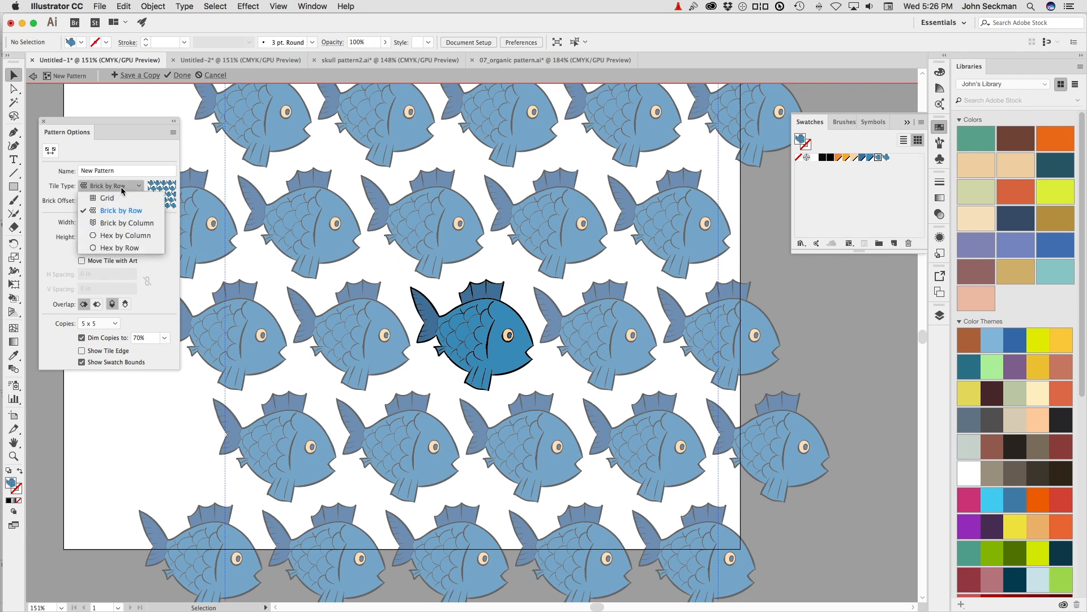
{"action": "left_click", "coordinate": [122, 224]}
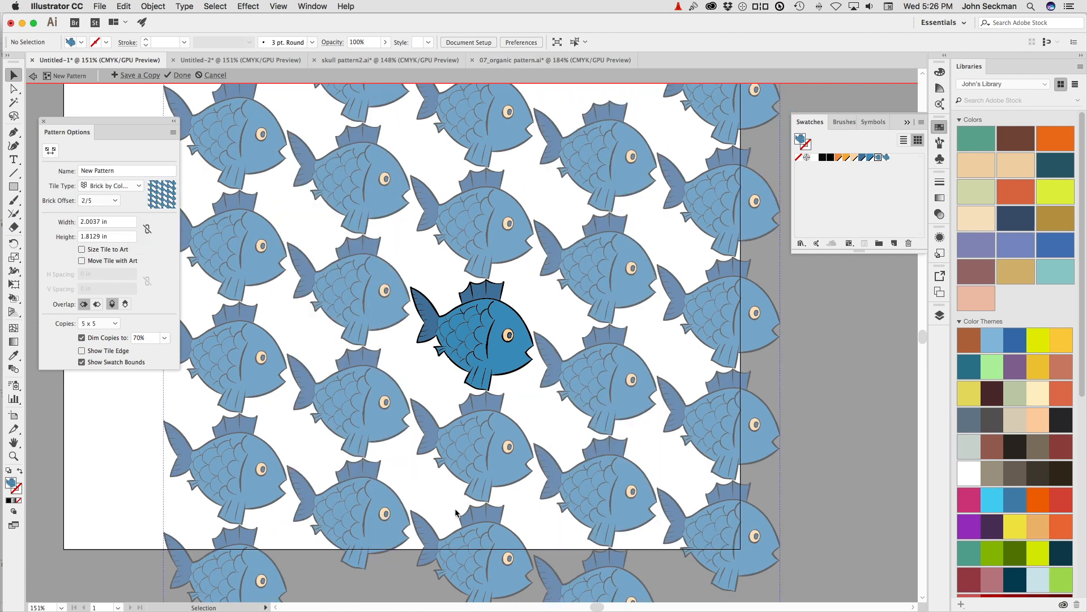
{"action": "left_click", "coordinate": [109, 199]}
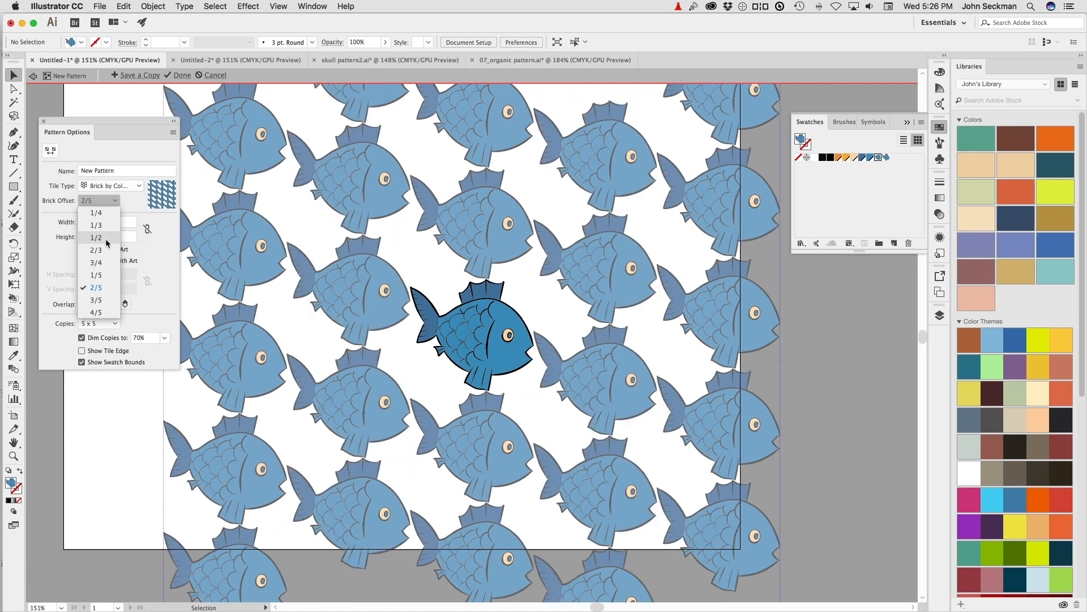
{"action": "left_click", "coordinate": [106, 236]}
{"action": "left_click", "coordinate": [107, 201]}
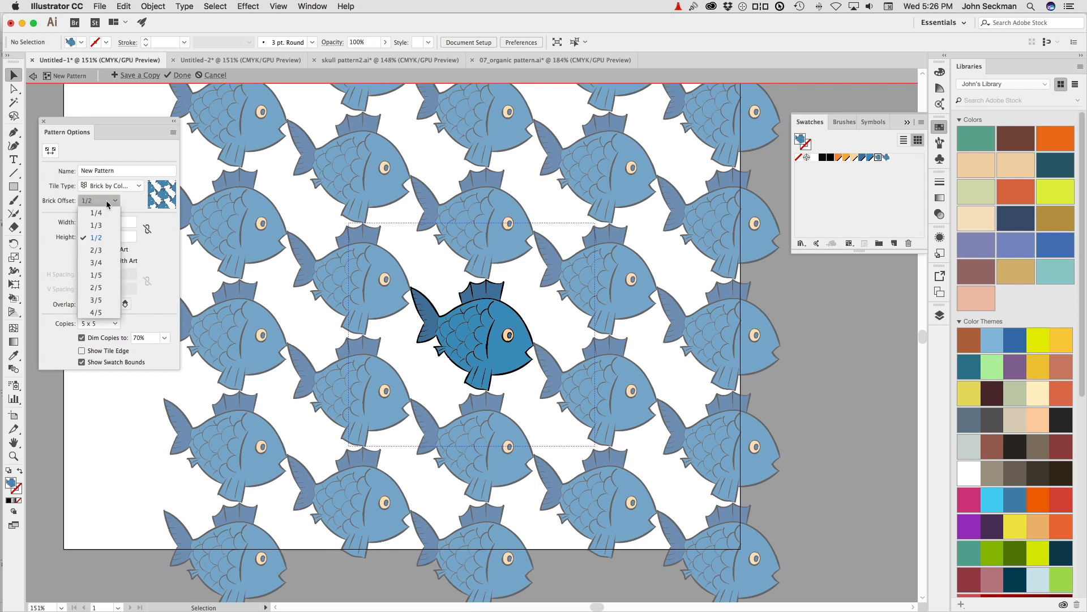
{"action": "left_click", "coordinate": [105, 216]}
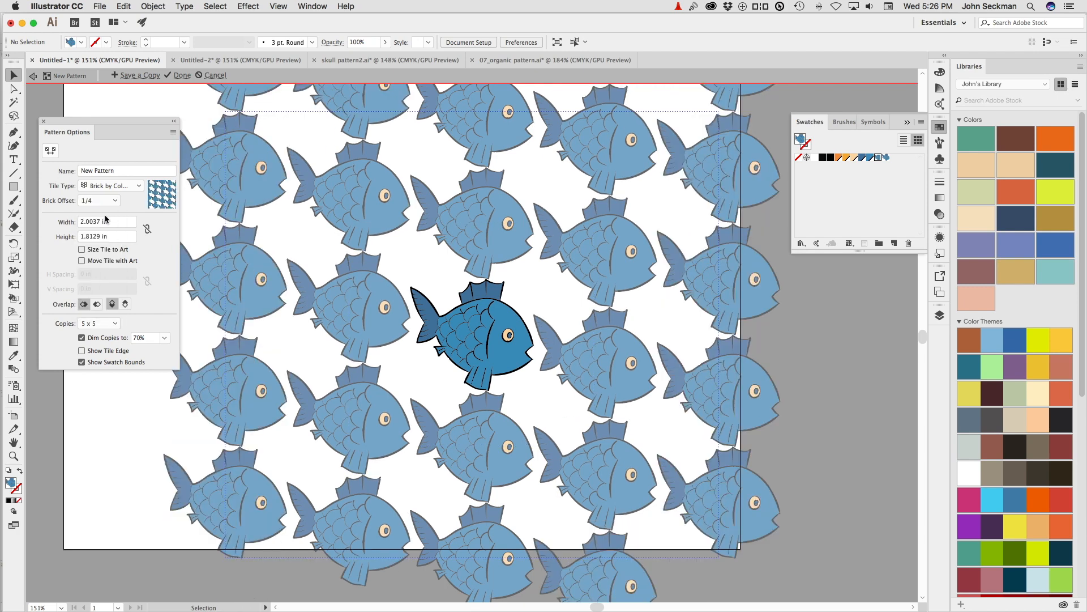
Step: Try the Hex by Column and Hex by Row tile types on the fish pattern
{"action": "left_click", "coordinate": [126, 187]}
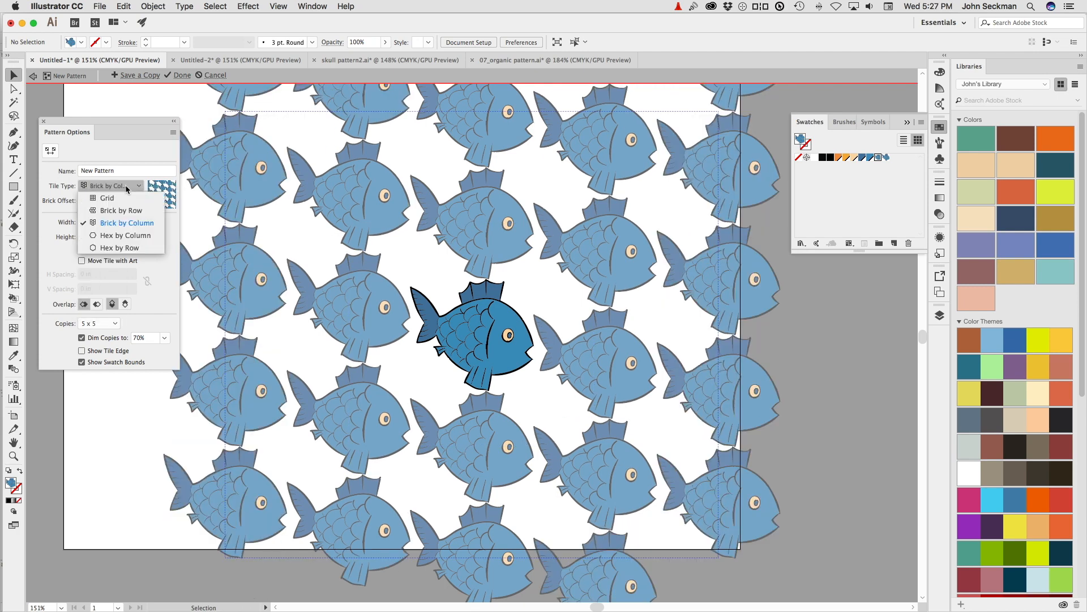
{"action": "left_click", "coordinate": [125, 235]}
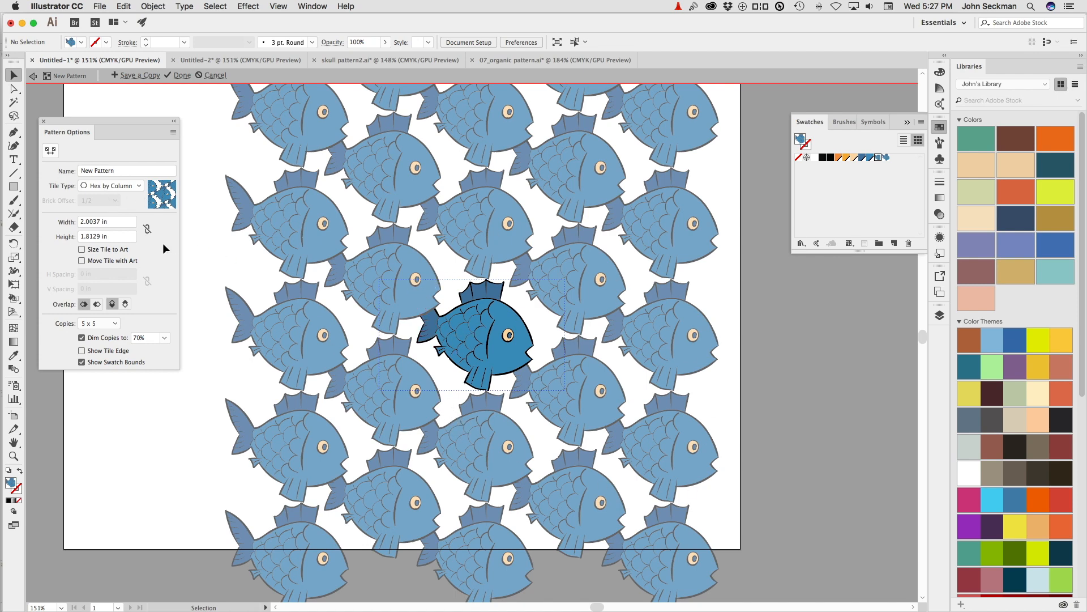
{"action": "left_click", "coordinate": [101, 188]}
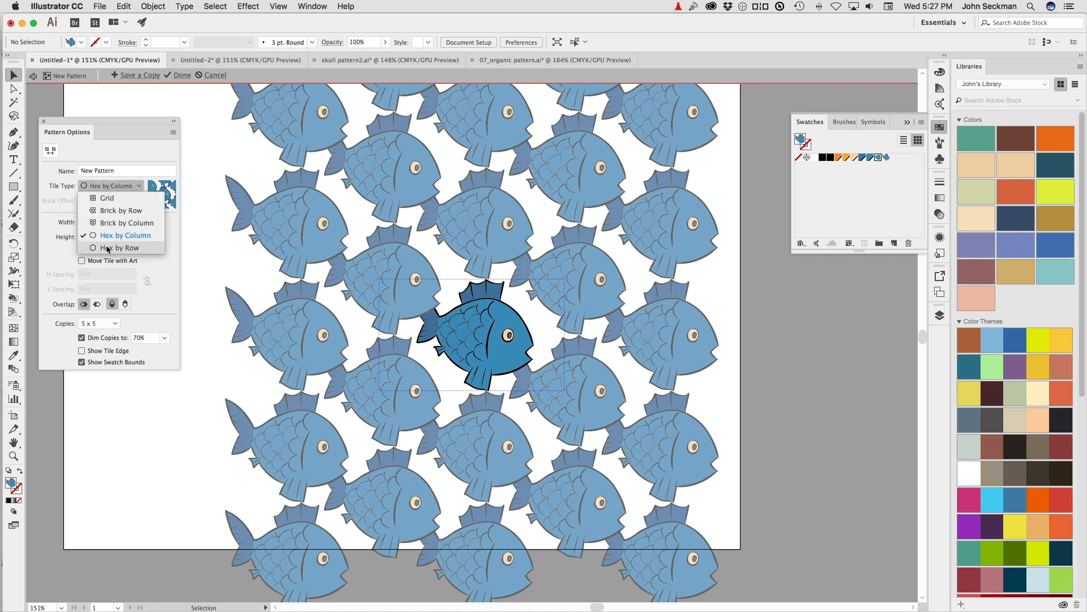
{"action": "left_click", "coordinate": [107, 250]}
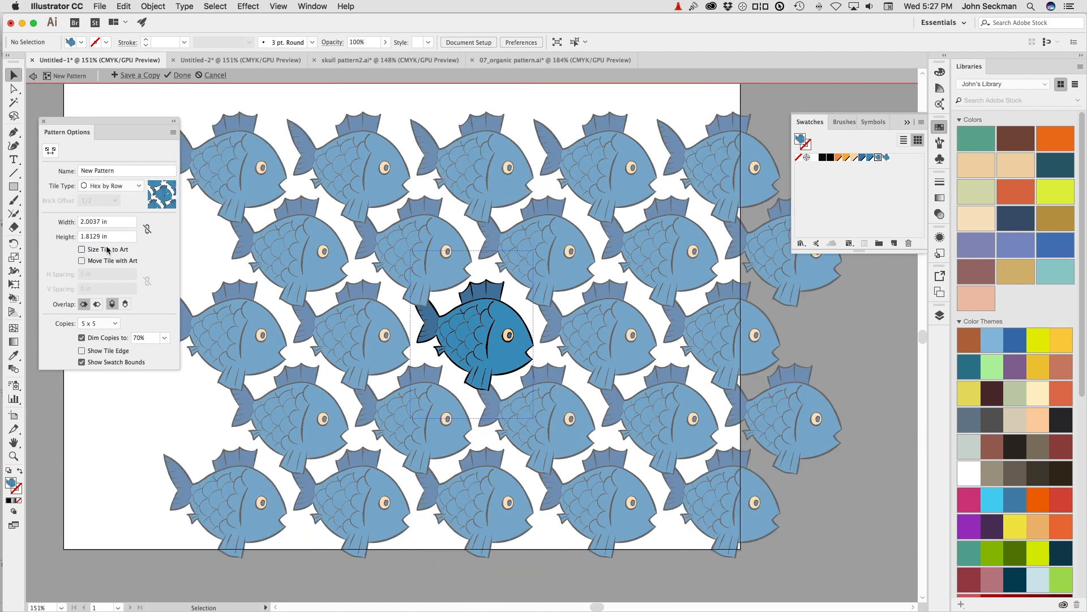
Step: Set the fish pattern's tile type to Brick by Row with a brick offset of 2/5
{"action": "left_click", "coordinate": [110, 186]}
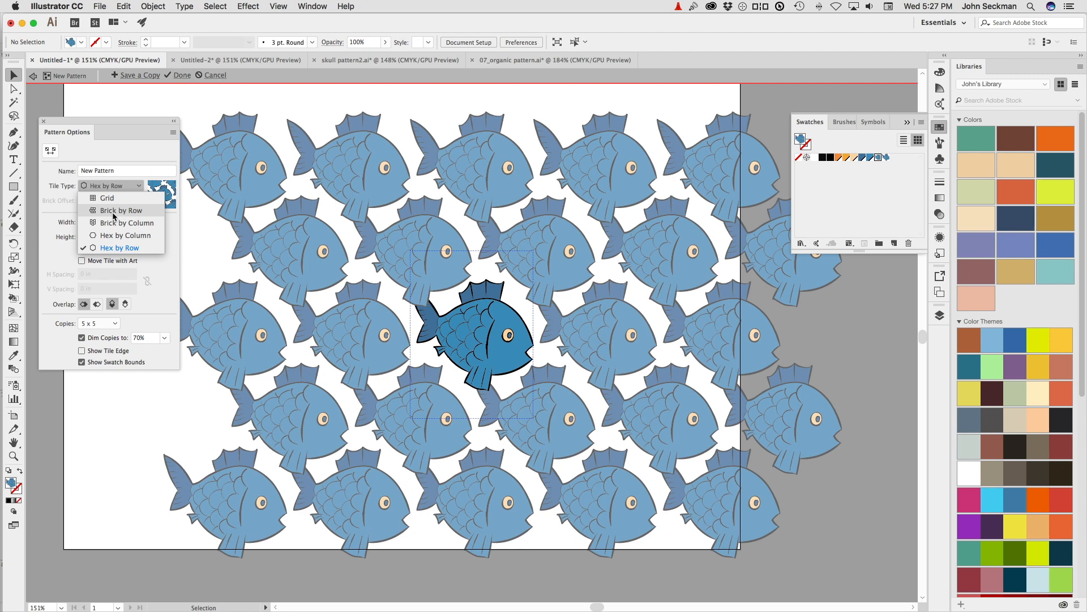
{"action": "left_click", "coordinate": [112, 213]}
{"action": "left_click", "coordinate": [118, 186]}
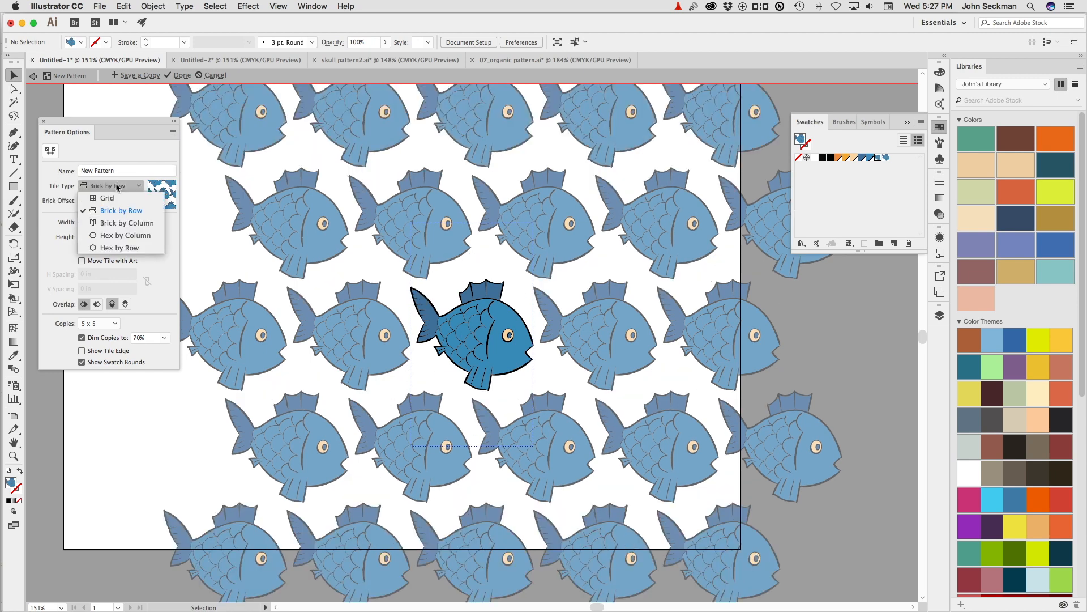
{"action": "left_click", "coordinate": [97, 223]}
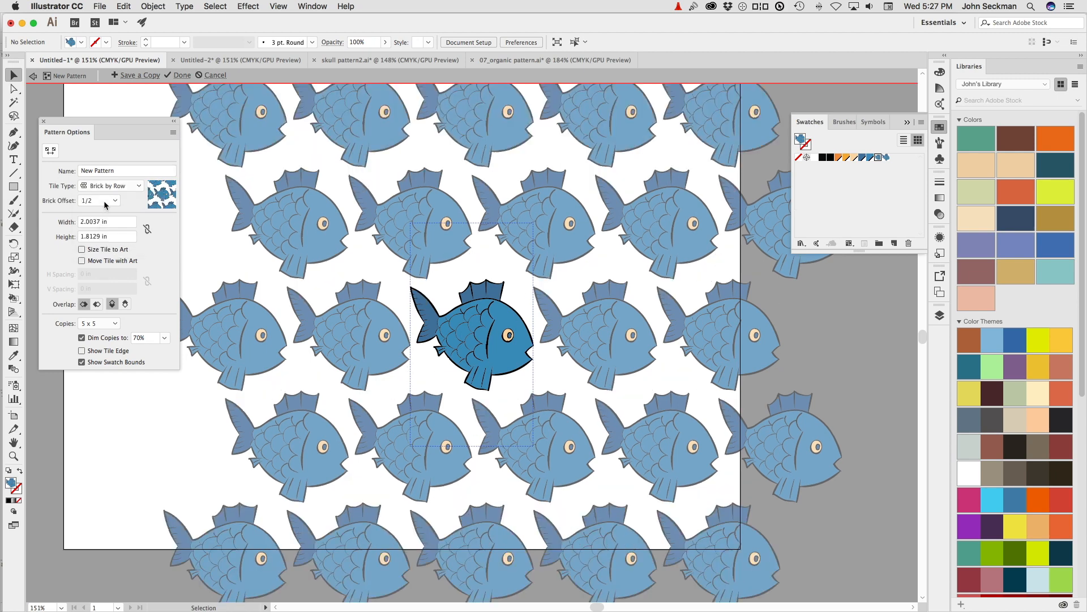
{"action": "left_click", "coordinate": [106, 201]}
{"action": "left_click", "coordinate": [97, 288]}
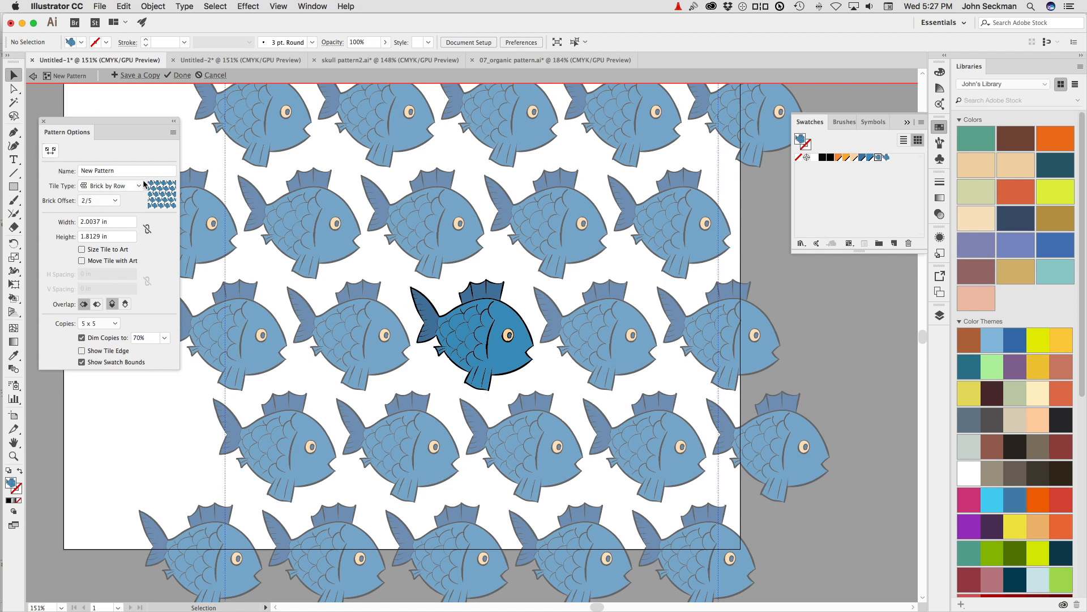
Step: Name the pattern Blue Fish 2 and finish editing it to save the swatch
{"action": "triple_click", "coordinate": [117, 170]}
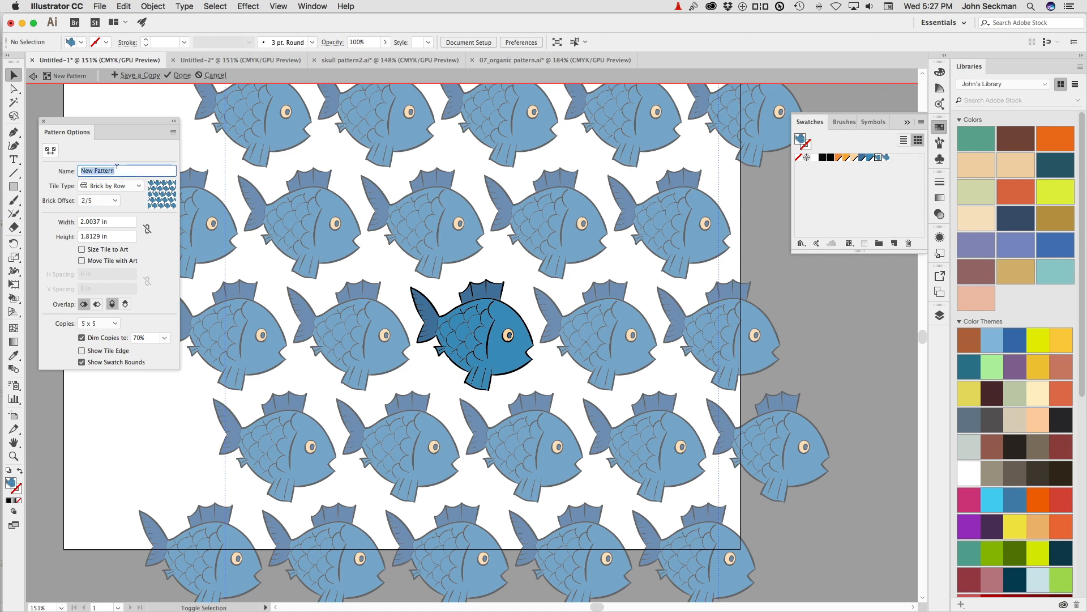
{"action": "type", "text": "Blue Fish 2"}
{"action": "left_click", "coordinate": [184, 77]}
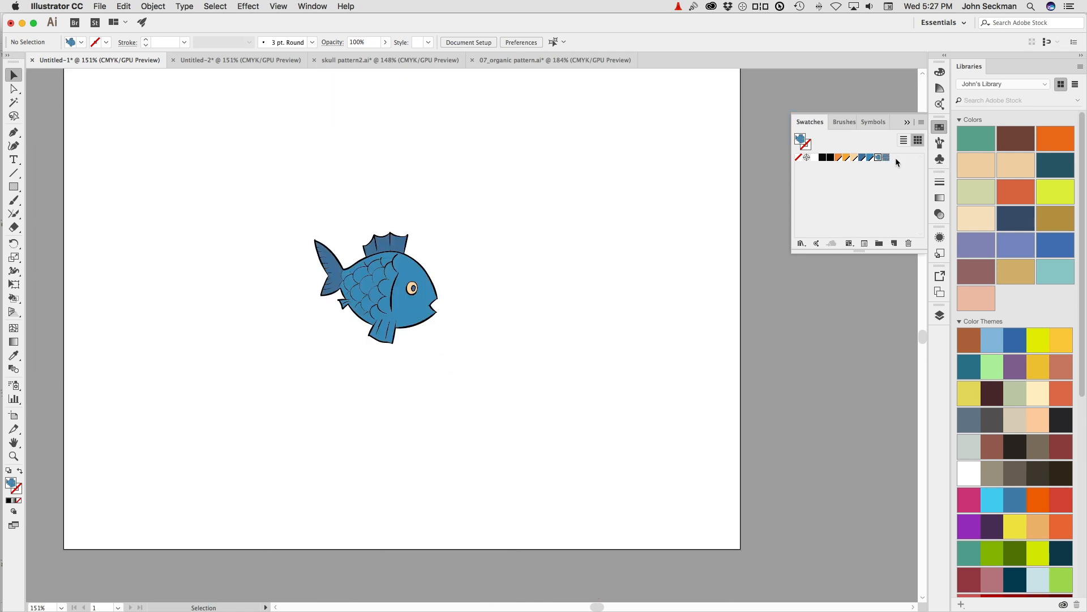
Step: Compare Blue Fish 2 with the earlier fish pattern as fills on a rectangle about 5.87 by 6.18 in, and delete the rectangle
{"action": "left_click", "coordinate": [13, 187]}
{"action": "left_click_drag", "start_coordinate": [509, 114], "coordinate": [871, 494]}
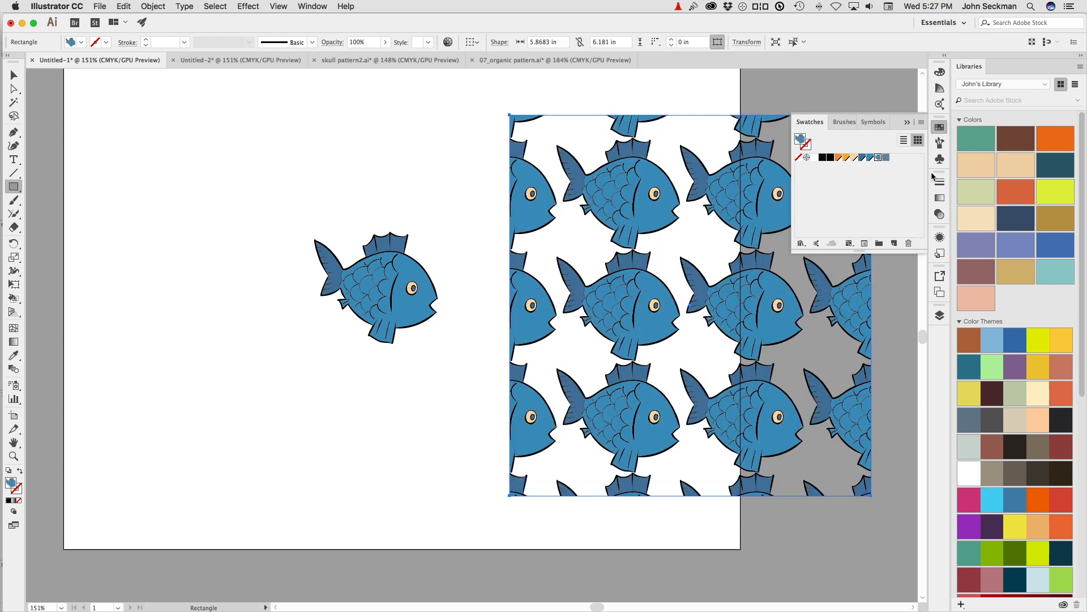
{"action": "left_click", "coordinate": [887, 158]}
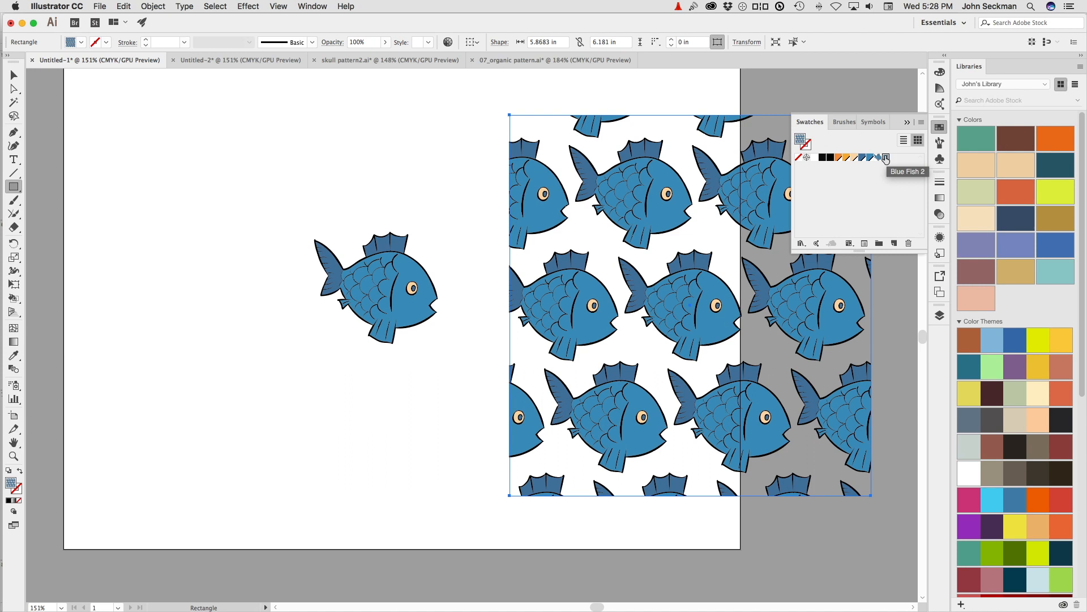
{"action": "left_click", "coordinate": [876, 158]}
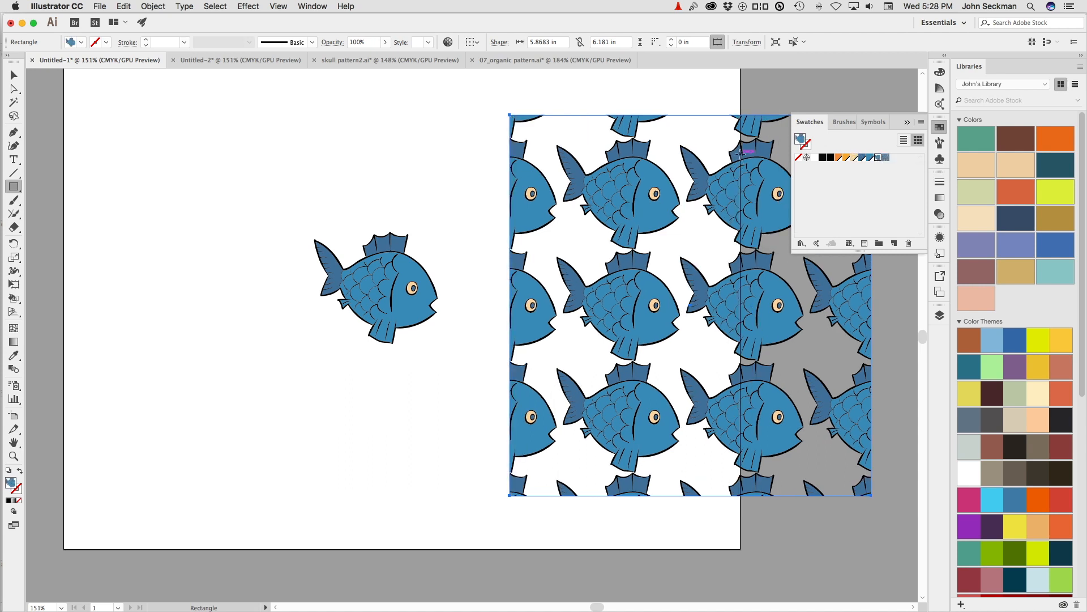
{"action": "key", "text": "Delete"}
Step: Select the original blue fish artwork and make another new pattern from it
{"action": "left_click_drag", "start_coordinate": [299, 178], "coordinate": [491, 376]}
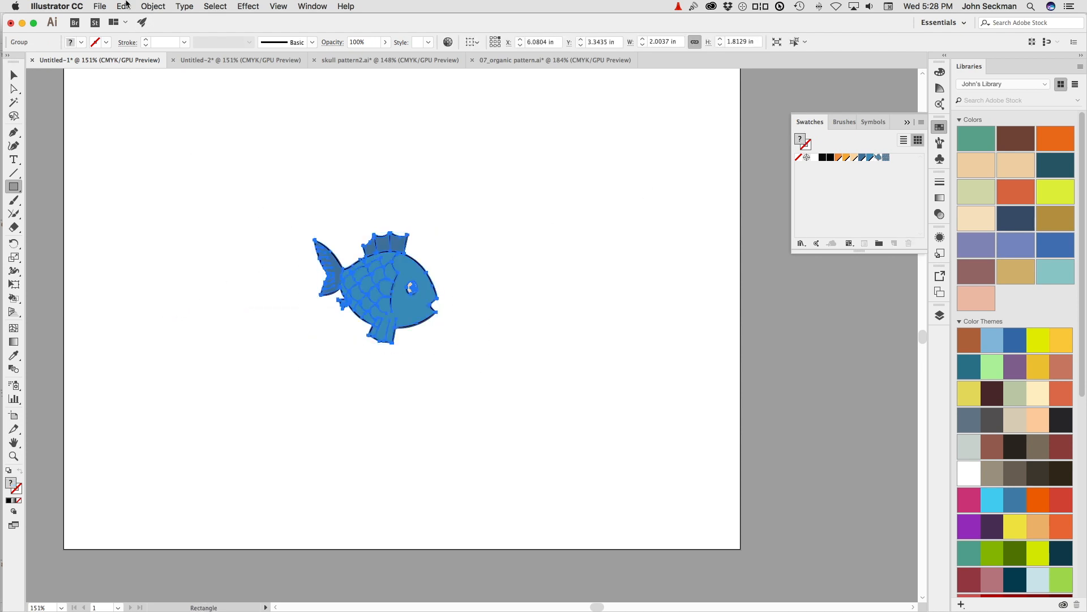
{"action": "left_click", "coordinate": [153, 6]}
{"action": "mouse_move", "coordinate": [195, 262]}
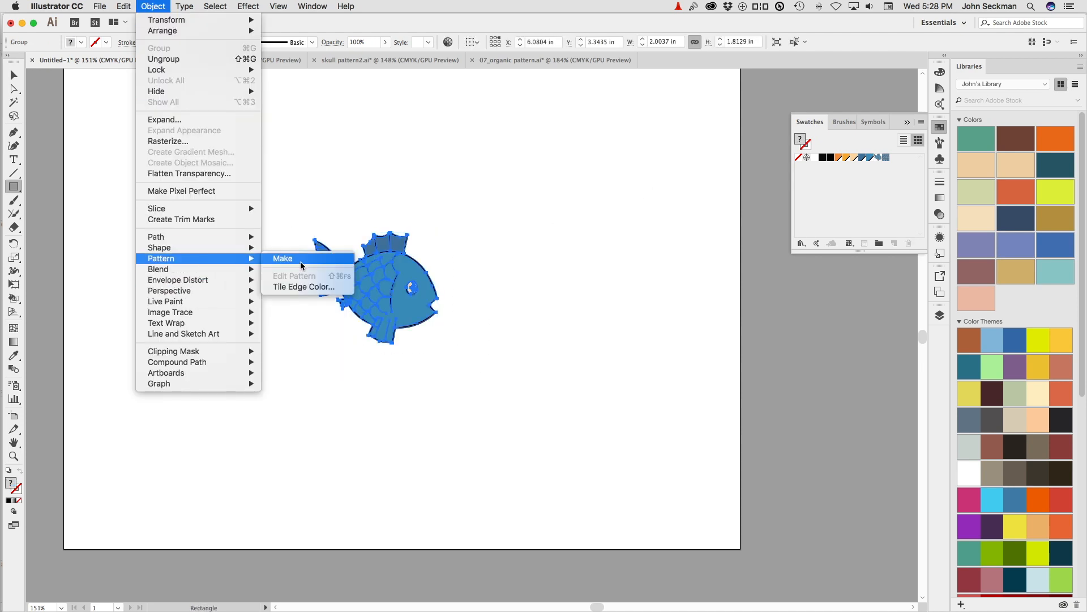
{"action": "left_click", "coordinate": [277, 258]}
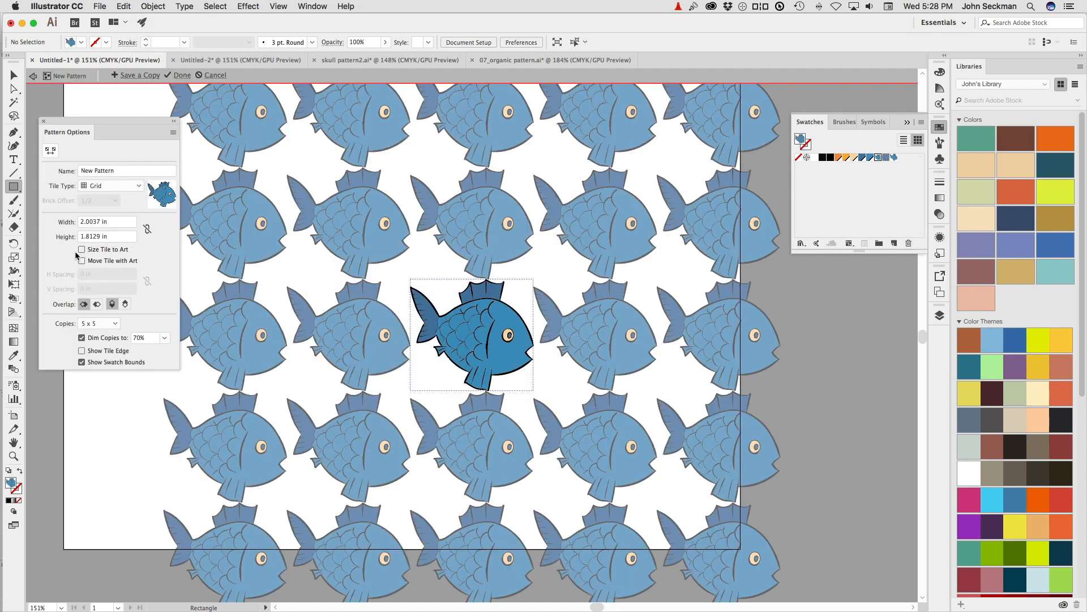
Step: Set the pattern tile's width to 3 in and height to 2 in
{"action": "double_click", "coordinate": [89, 222]}
{"action": "type", "text": "3"}
{"action": "key", "text": "Tab"}
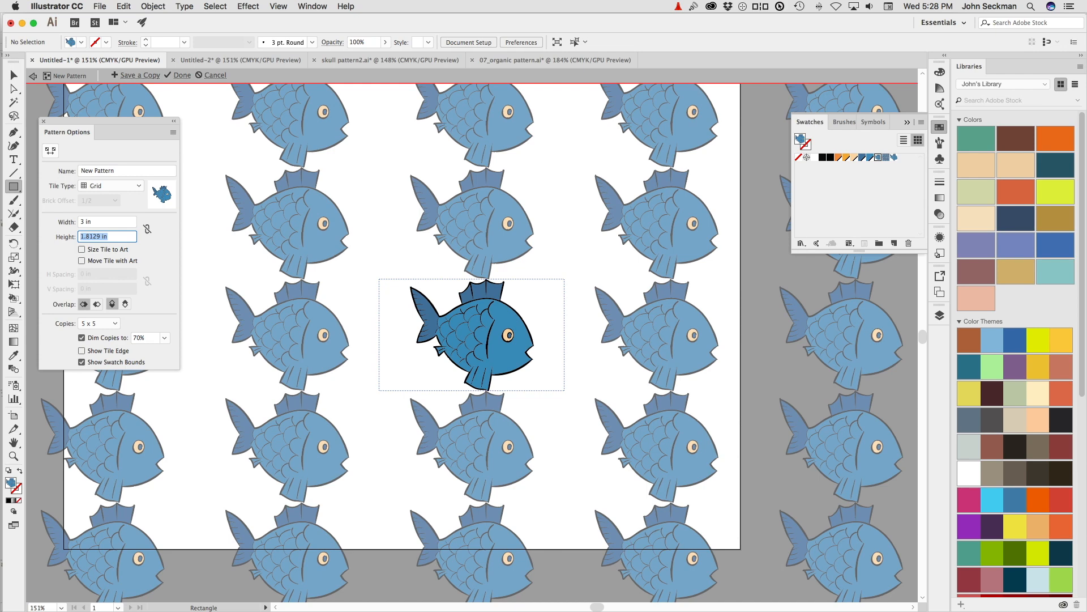
{"action": "type", "text": "2"}
{"action": "key", "text": "Tab"}
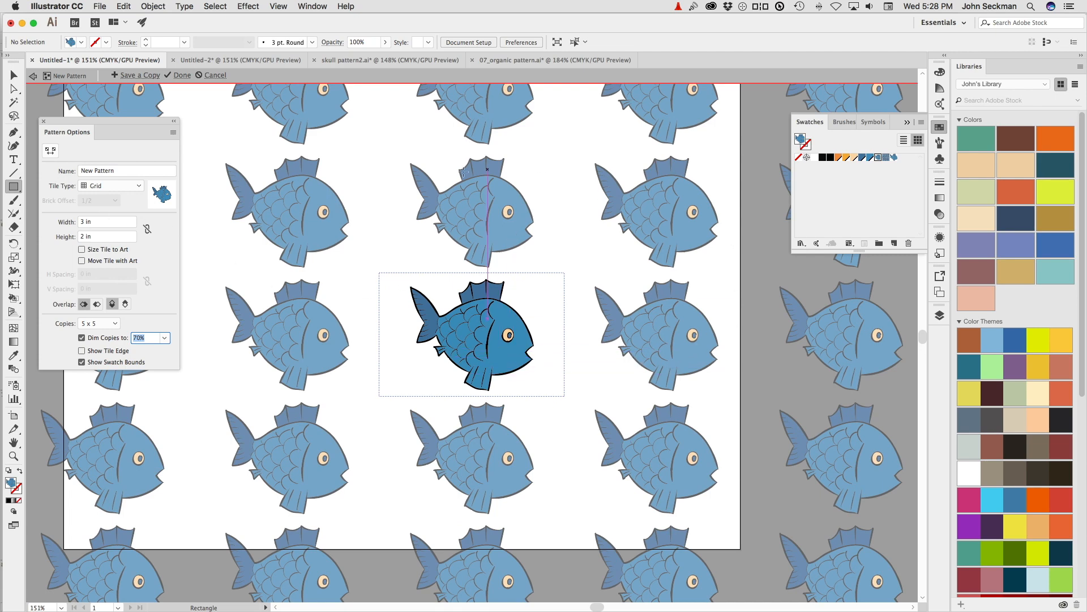
{"action": "double_click", "coordinate": [83, 222]}
Step: Set the tile type to Brick by Row and turn on Size Tile to Art
{"action": "left_click", "coordinate": [92, 186]}
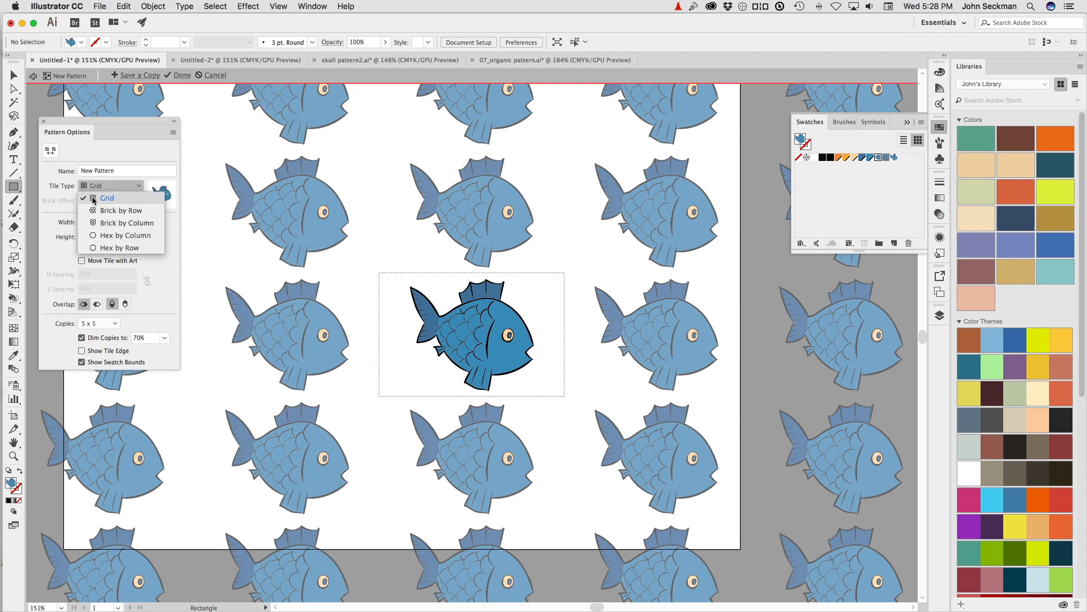
{"action": "left_click", "coordinate": [97, 211]}
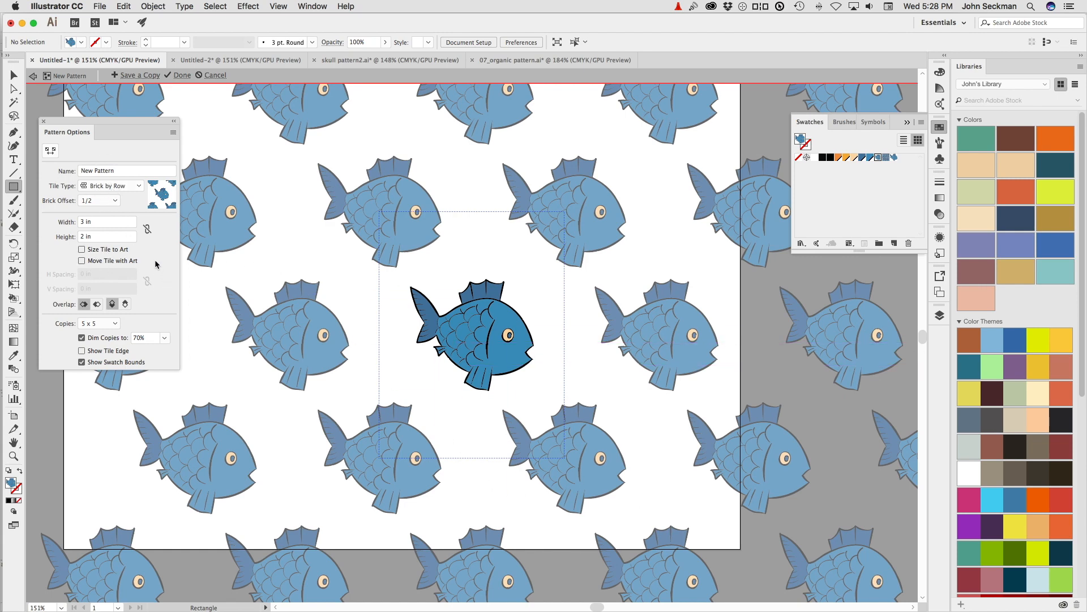
{"action": "left_click", "coordinate": [82, 250]}
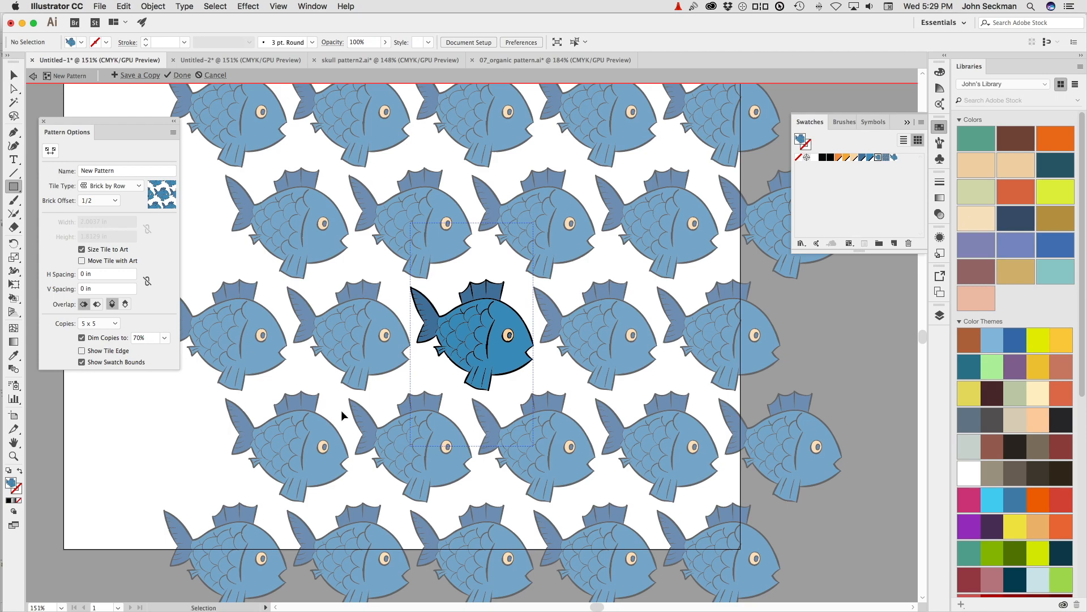
Step: Paste the orange fish into the pattern and move it up and left, above the blue fish
{"action": "key", "text": "super+v"}
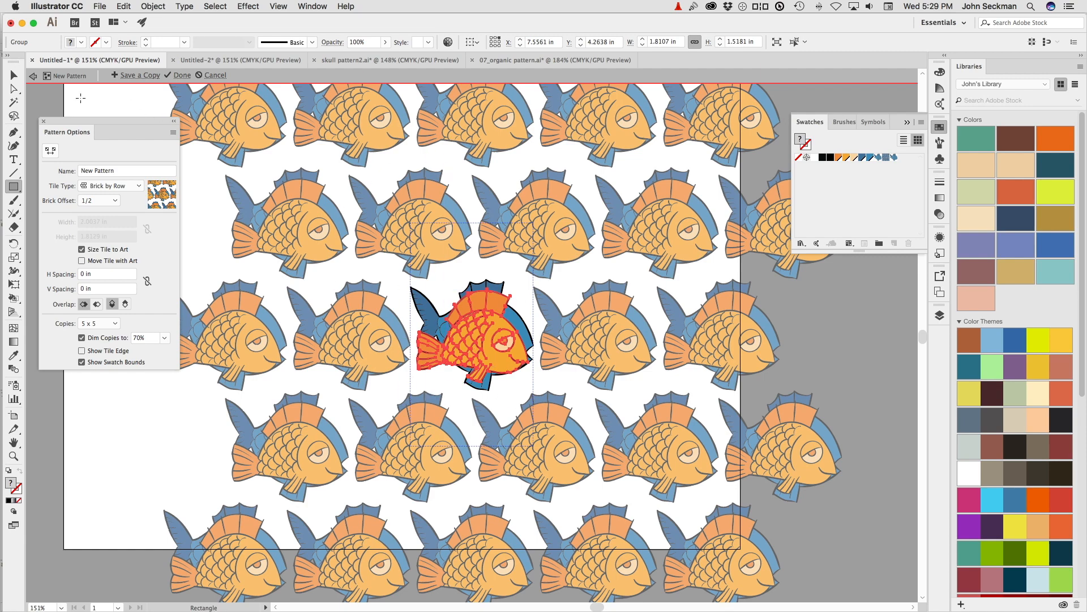
{"action": "left_click", "coordinate": [13, 75]}
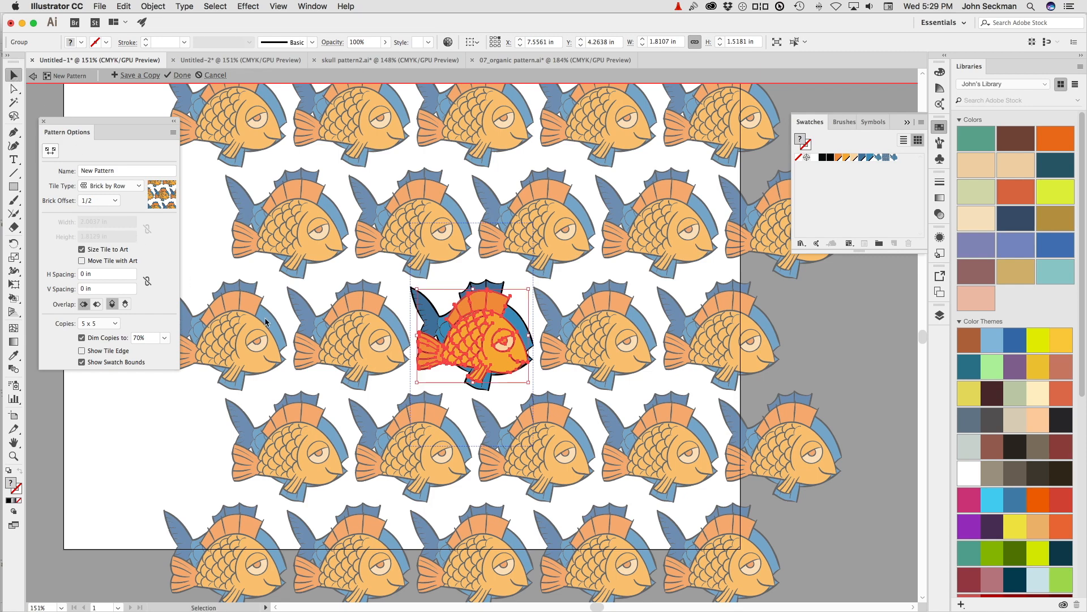
{"action": "left_click_drag", "start_coordinate": [485, 351], "coordinate": [444, 307]}
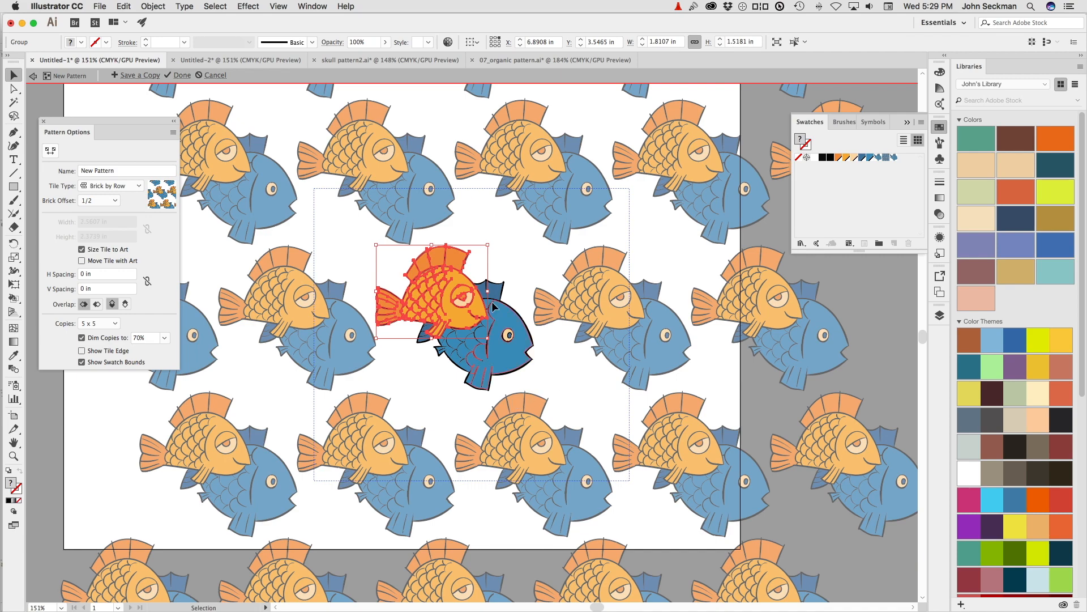
{"action": "left_click_drag", "start_coordinate": [445, 300], "coordinate": [424, 261]}
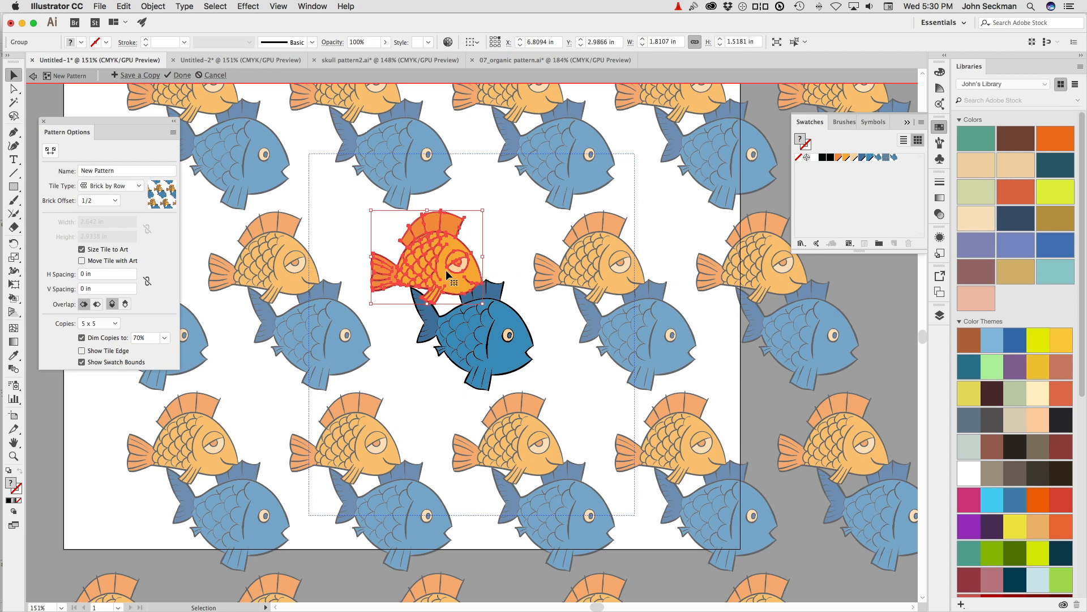
Step: Scale the orange fish down to about 1.57 by 1.22 in and place it directly over the blue fish's back fin
{"action": "left_click_drag", "start_coordinate": [447, 270], "coordinate": [455, 272]}
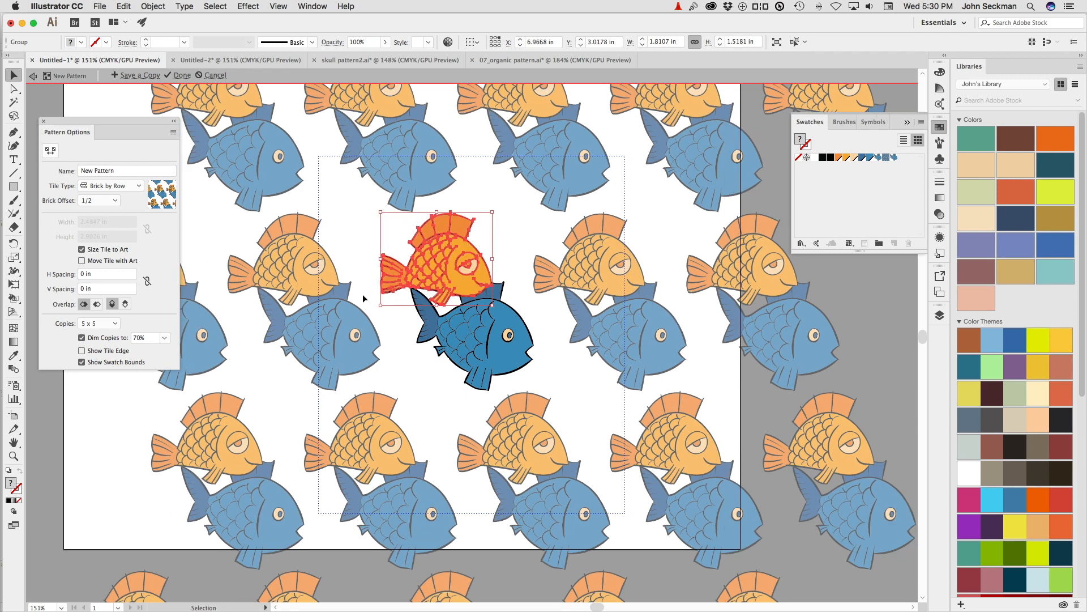
{"action": "left_click_drag", "start_coordinate": [381, 213], "coordinate": [396, 230]}
{"action": "left_click_drag", "start_coordinate": [435, 267], "coordinate": [486, 259]}
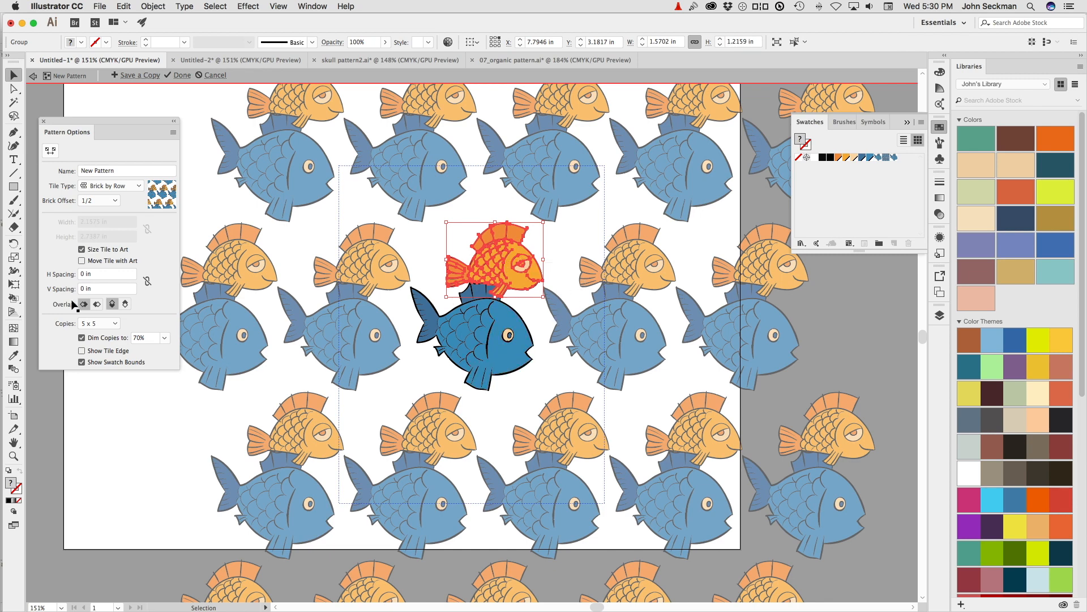
Step: Turn off Size Tile to Art and use the Pattern Tile tool to resize the tile to about 2.08 by 1.86 in
{"action": "left_click", "coordinate": [82, 252]}
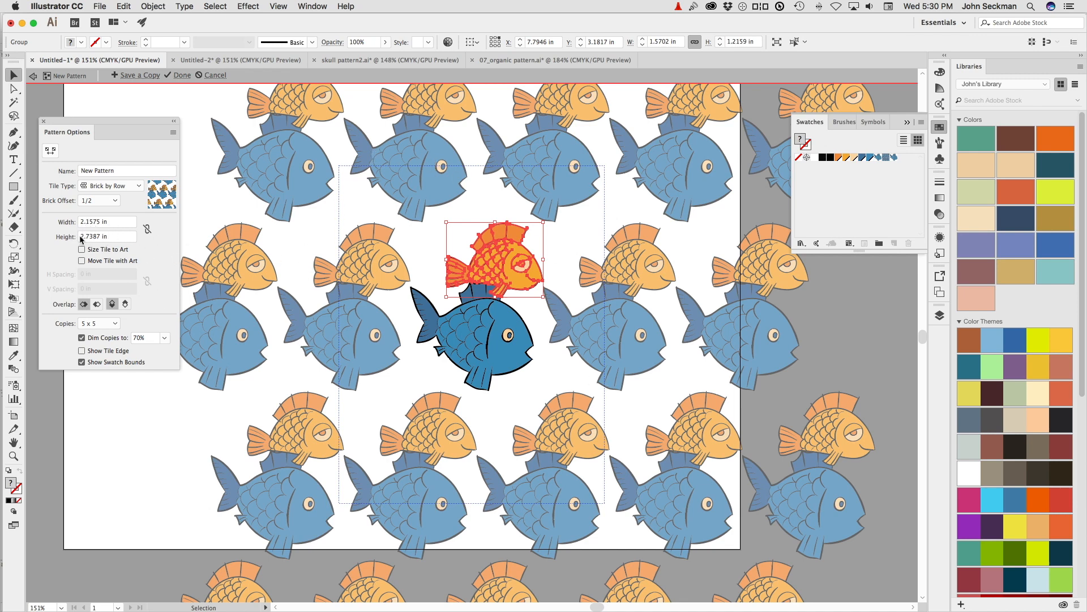
{"action": "left_click", "coordinate": [51, 150]}
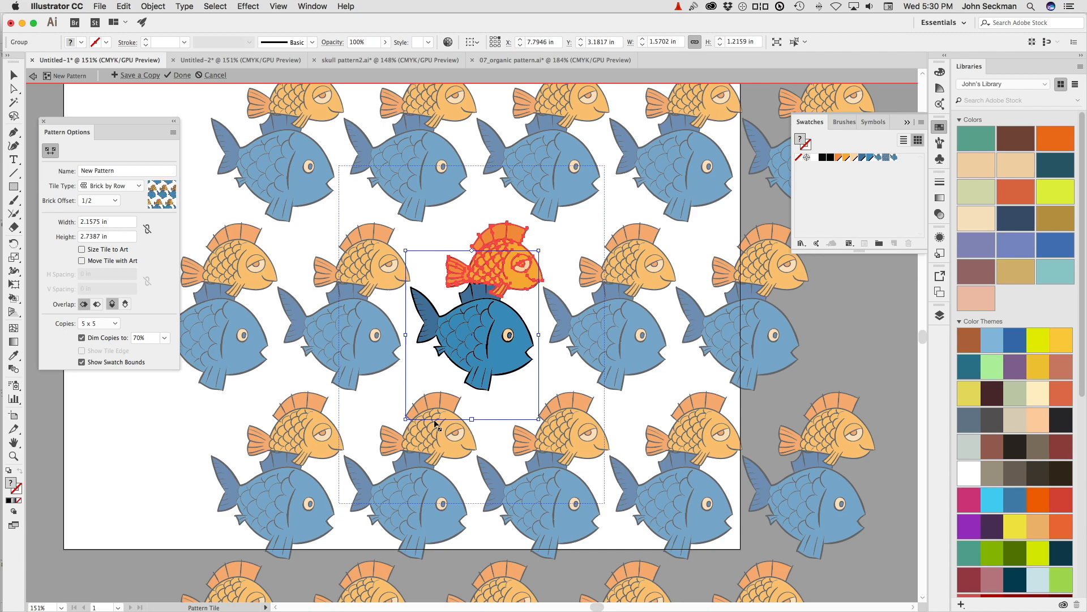
{"action": "left_click_drag", "start_coordinate": [406, 420], "coordinate": [427, 389]}
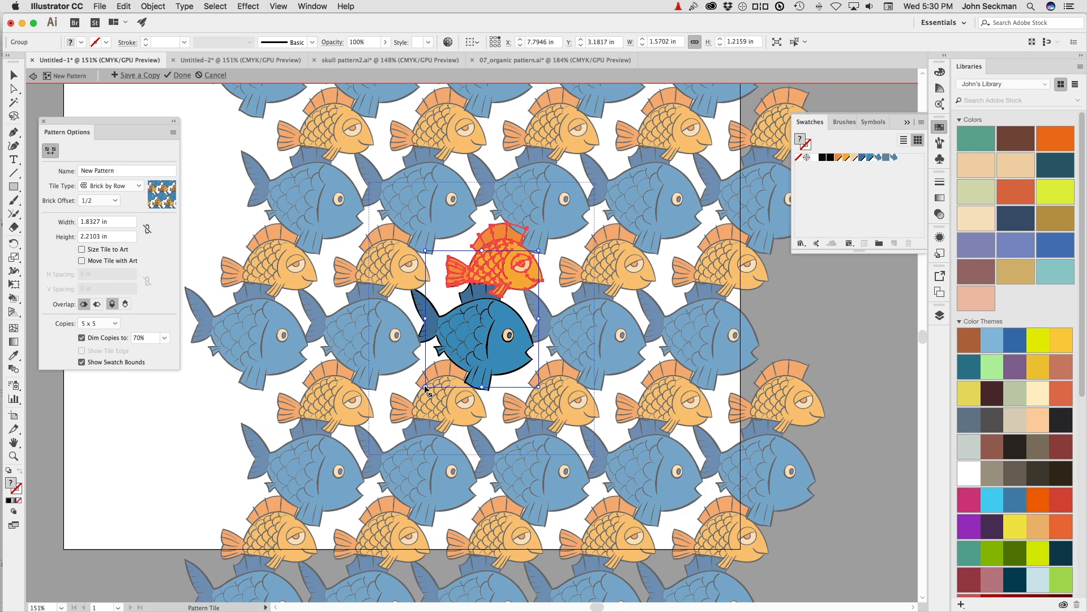
{"action": "left_click_drag", "start_coordinate": [426, 387], "coordinate": [426, 379]}
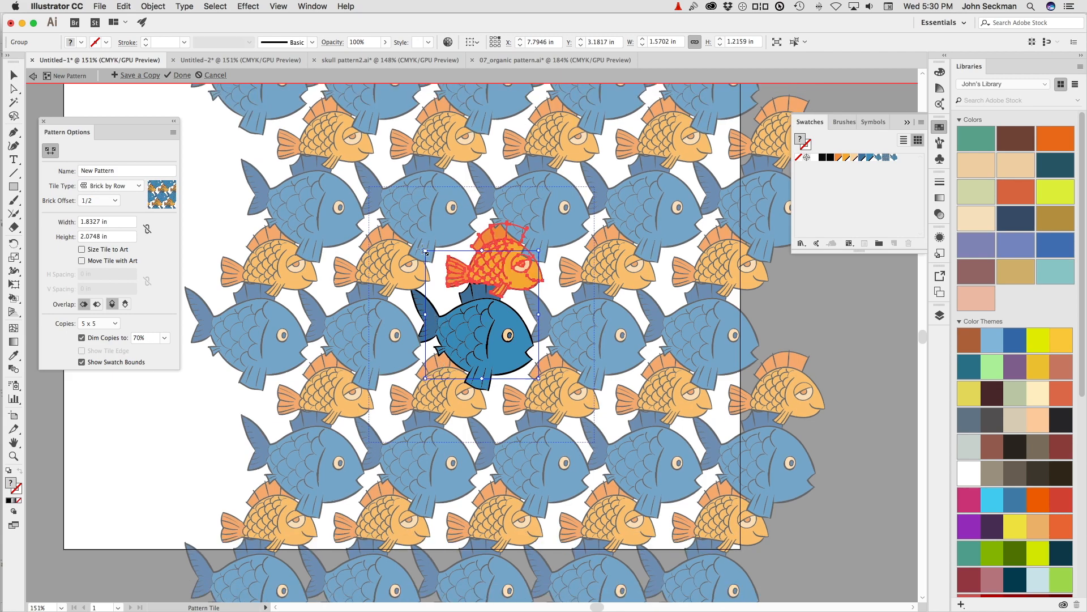
{"action": "mouse_move", "coordinate": [426, 250]}
{"action": "left_mouse_down"}
{"action": "mouse_move", "coordinate": [410, 255]}
{"action": "mouse_move", "coordinate": [430, 256]}
{"action": "left_mouse_up"}
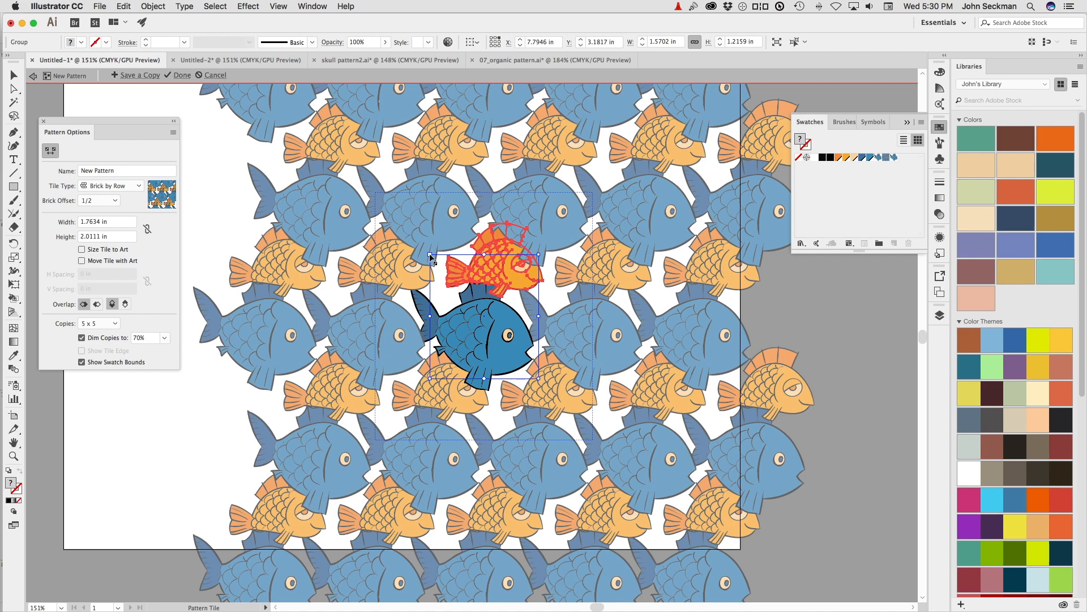
{"action": "mouse_move", "coordinate": [430, 256]}
{"action": "left_mouse_down"}
{"action": "mouse_move", "coordinate": [356, 194]}
{"action": "mouse_move", "coordinate": [409, 254]}
{"action": "left_mouse_up"}
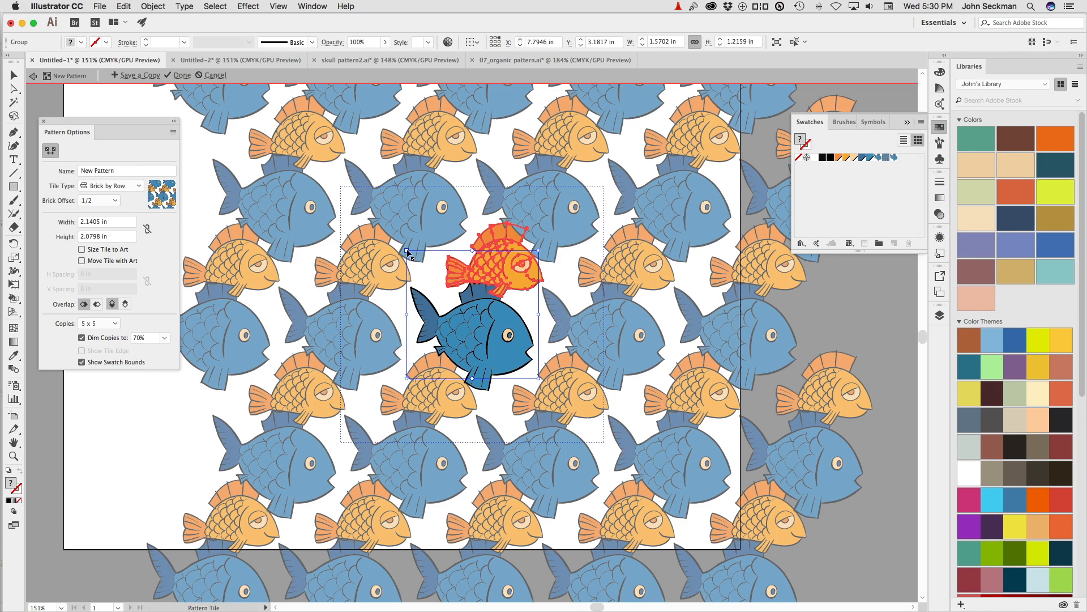
{"action": "left_click_drag", "start_coordinate": [409, 253], "coordinate": [412, 267]}
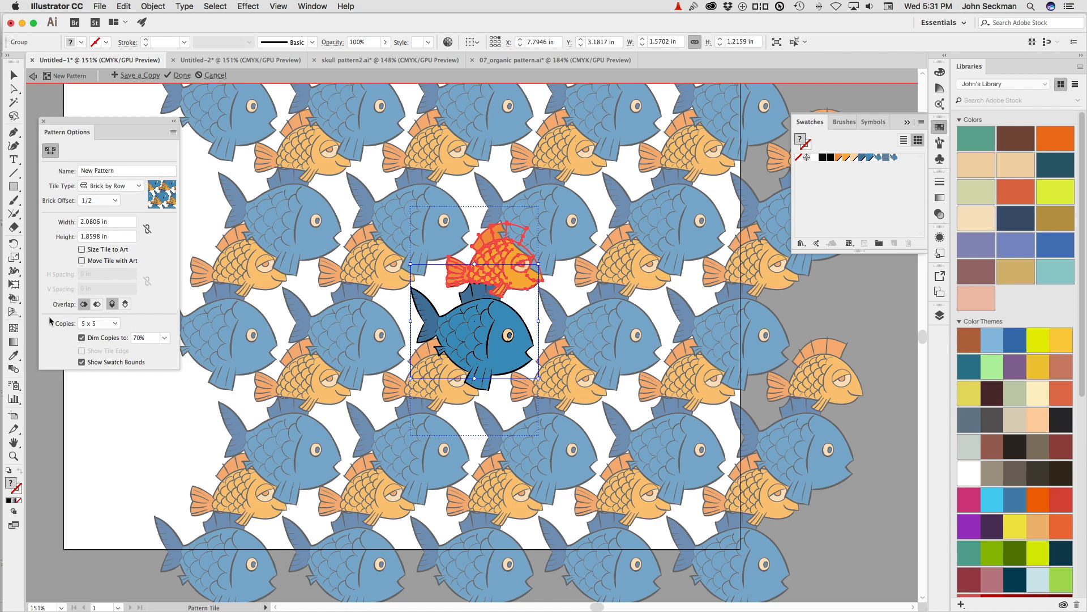
Step: Preview the pattern with 3 x 3 copies, and return the preview to 5 x 5 copies
{"action": "left_click", "coordinate": [93, 325]}
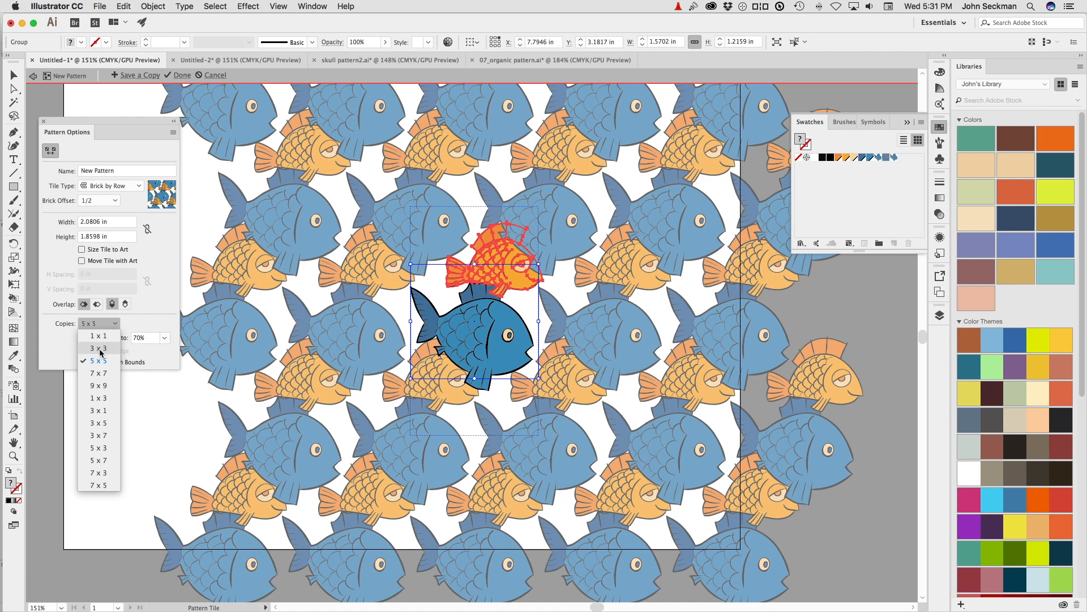
{"action": "left_click", "coordinate": [99, 349]}
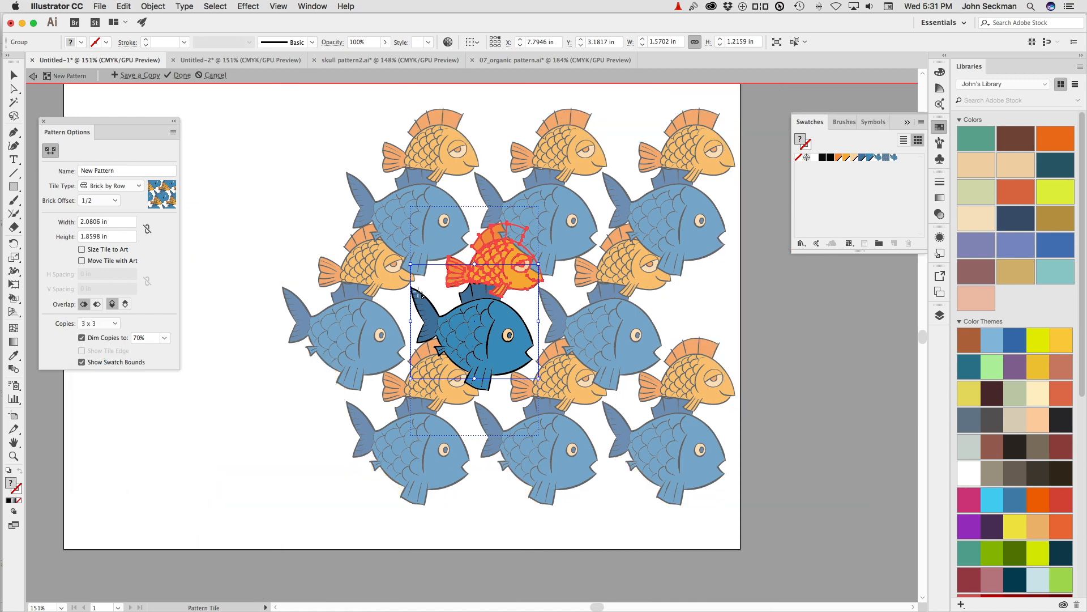
{"action": "left_click", "coordinate": [101, 325]}
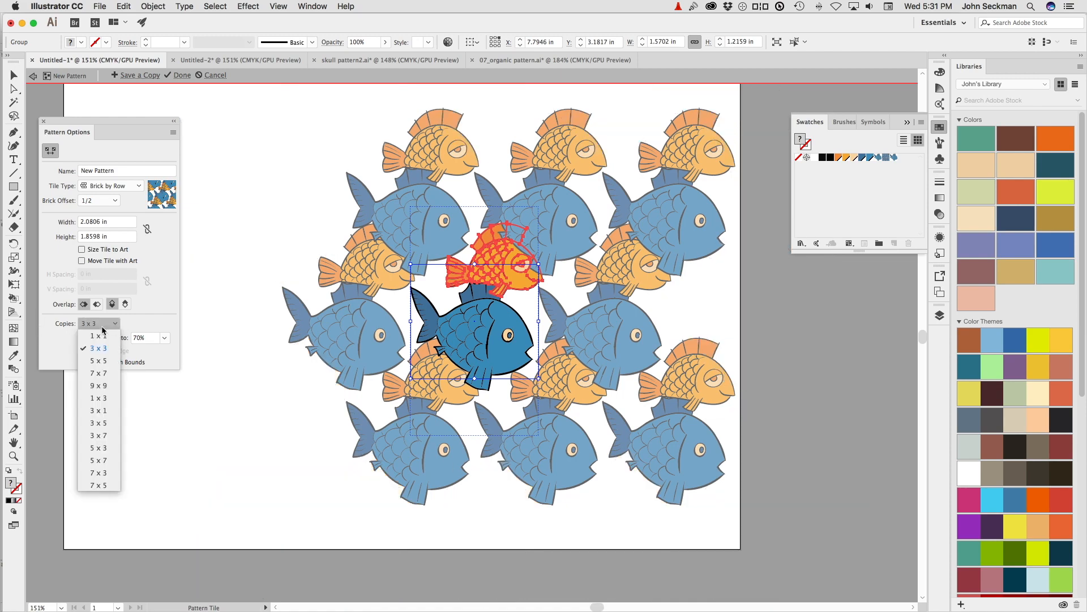
{"action": "left_click", "coordinate": [100, 361]}
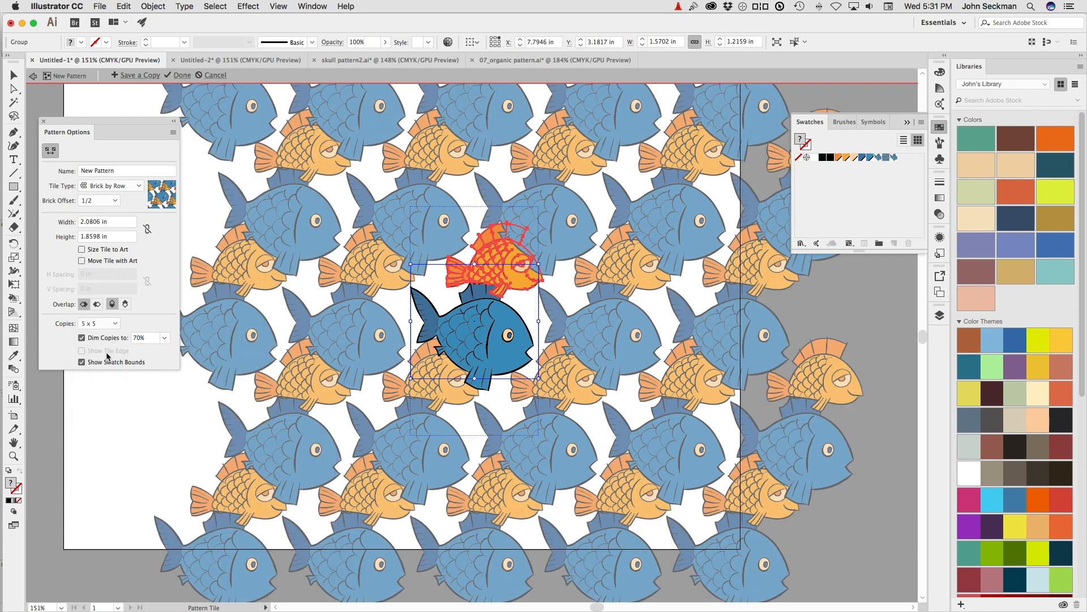
{"action": "left_click", "coordinate": [106, 325]}
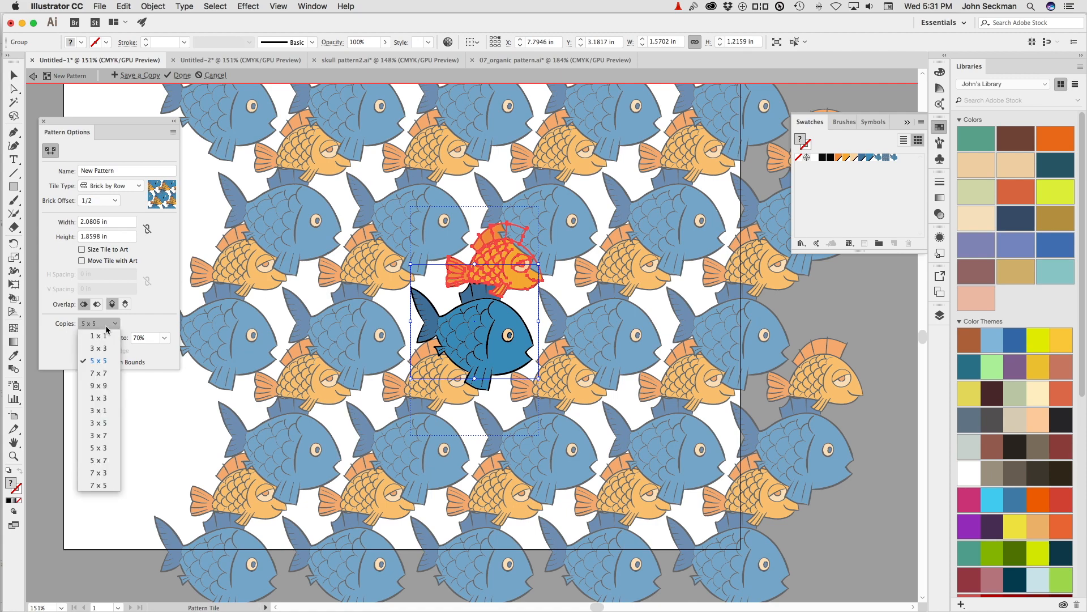
{"action": "left_click", "coordinate": [171, 313]}
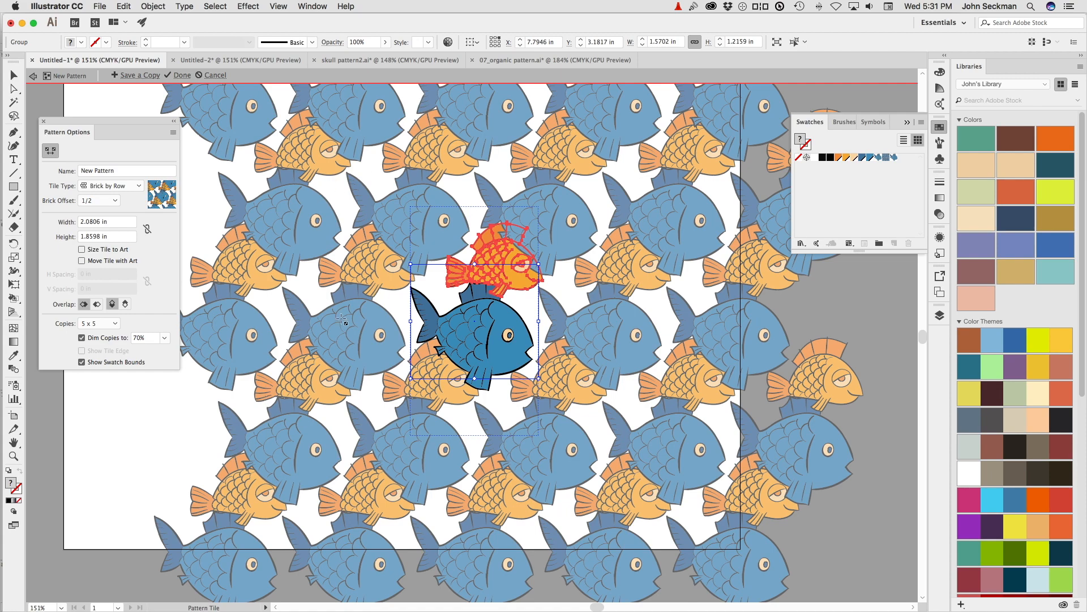
Step: Turn off dimming of the pattern copies and deselect the artwork using the Selection tool
{"action": "left_click", "coordinate": [82, 338]}
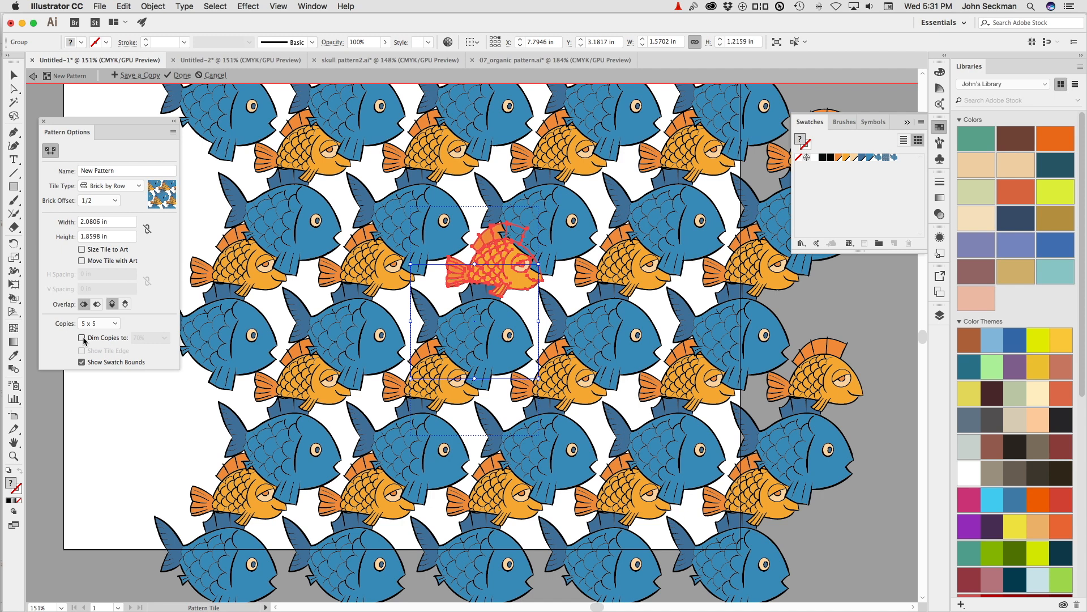
{"action": "left_click", "coordinate": [13, 74]}
{"action": "left_click", "coordinate": [147, 460]}
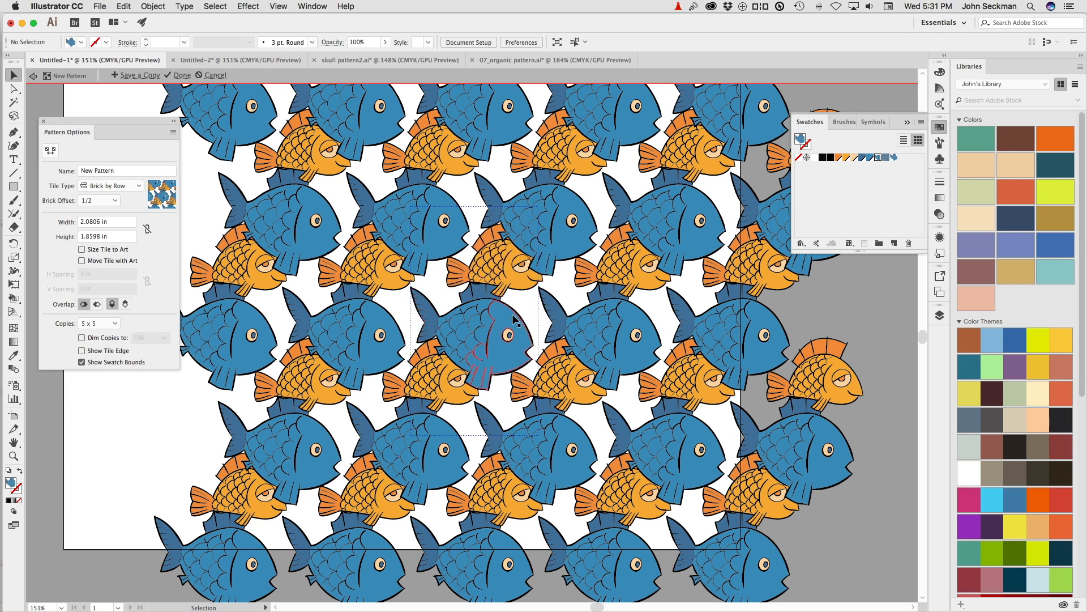
Step: Move the orange fish slightly left and up to about X 7.68 in, Y 3.13 in, and deselect it
{"action": "left_click", "coordinate": [502, 278]}
{"action": "left_click_drag", "start_coordinate": [501, 278], "coordinate": [496, 276]}
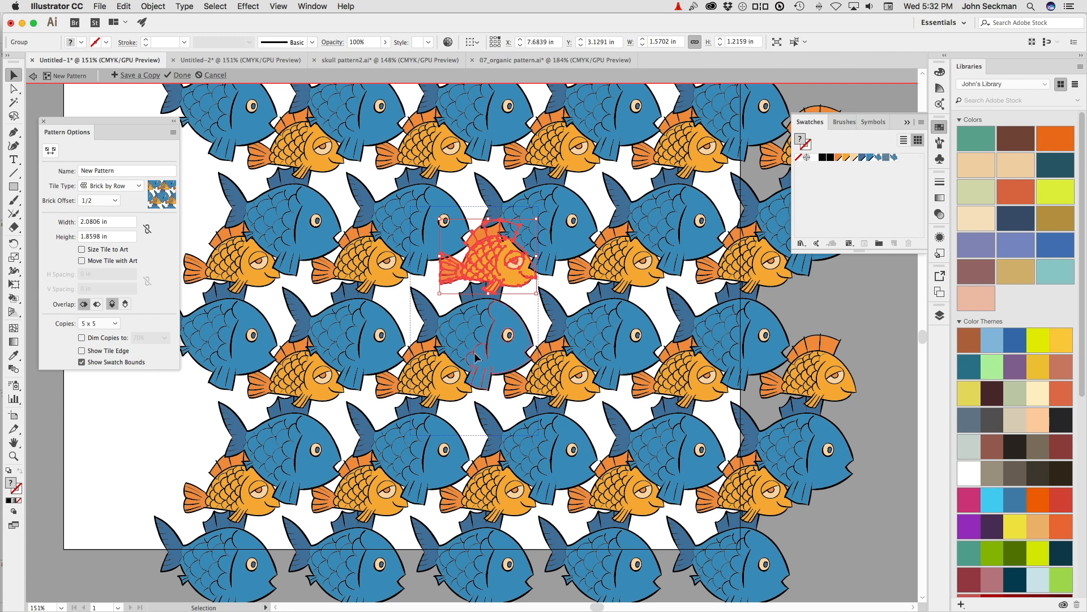
{"action": "left_click", "coordinate": [189, 415]}
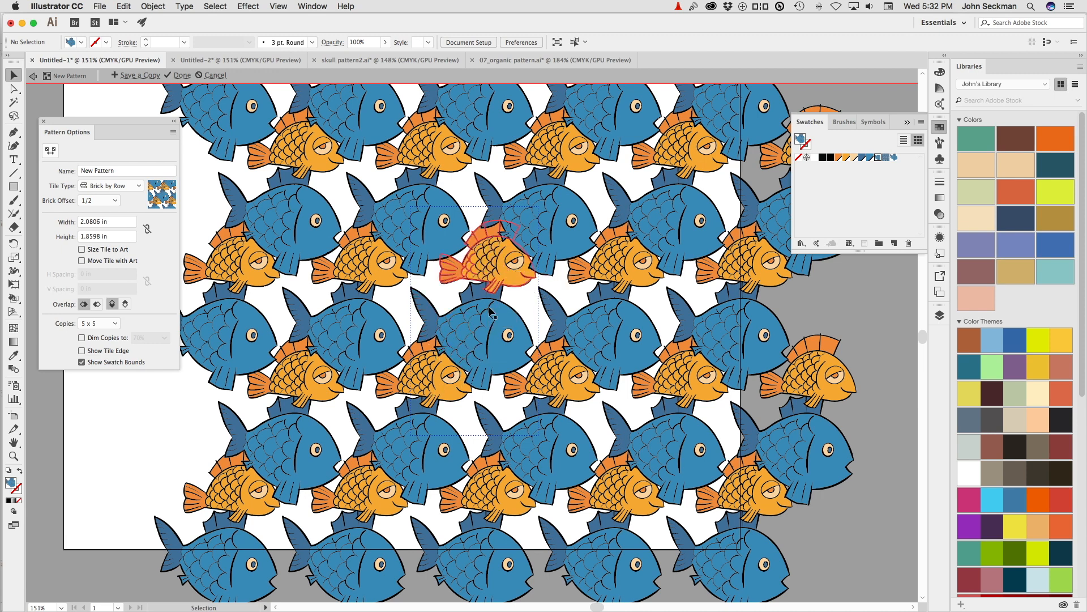
{"action": "left_click", "coordinate": [488, 277]}
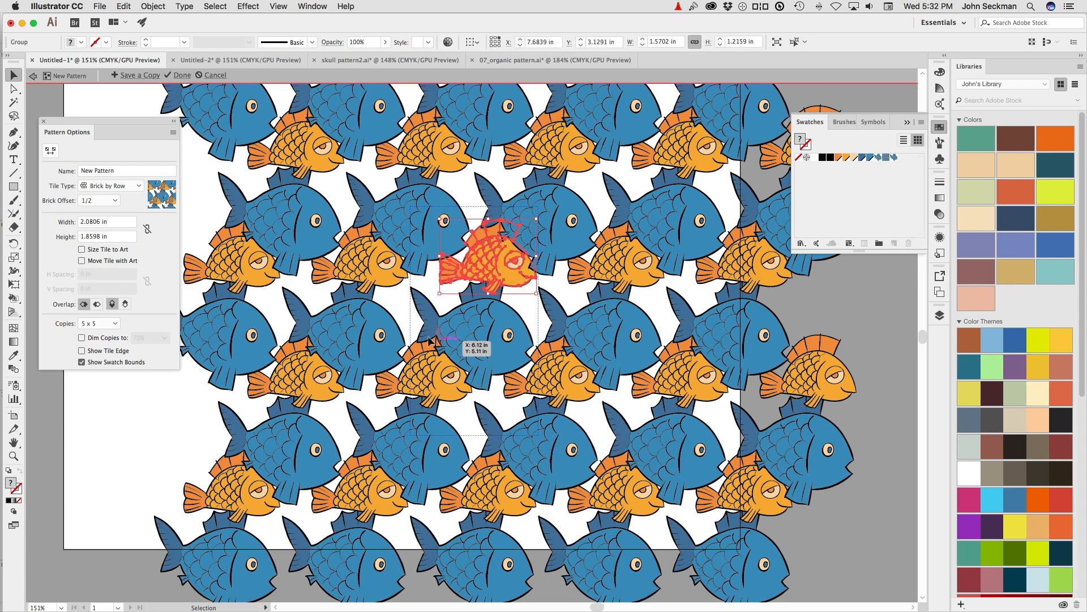
{"action": "left_click", "coordinate": [397, 295]}
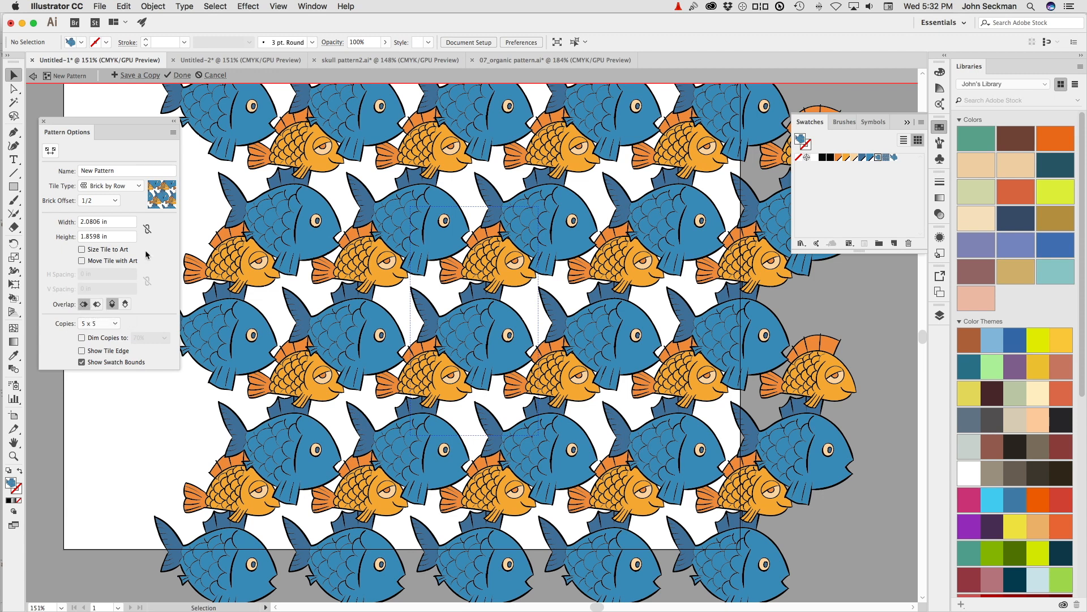
Step: Set the pattern overlap to Right in Front and Bottom in Front, comparing it with Top in Front
{"action": "left_click", "coordinate": [93, 306]}
{"action": "left_click", "coordinate": [126, 304]}
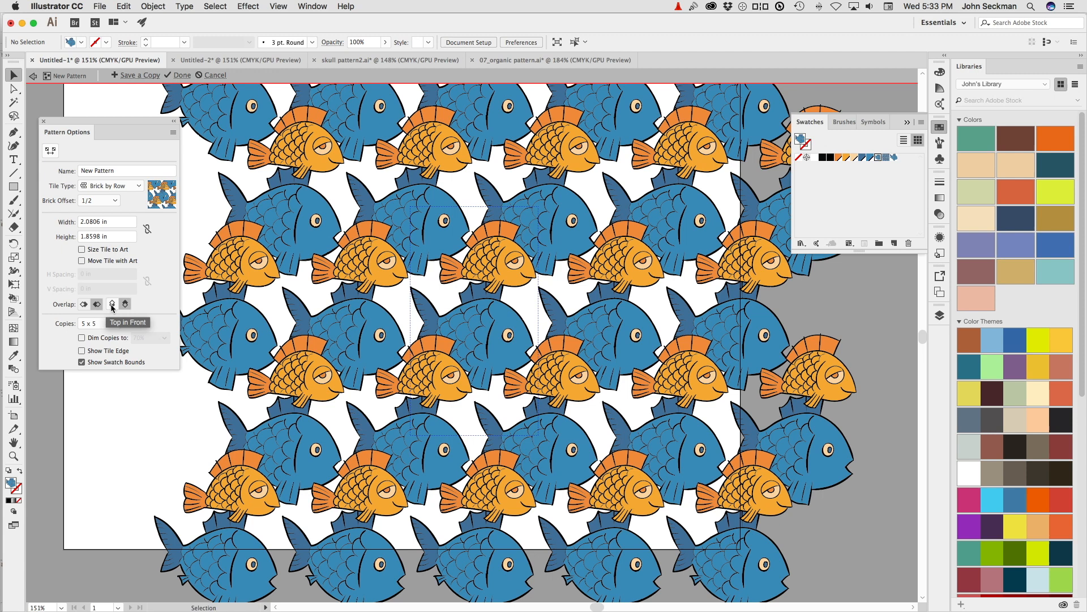
{"action": "left_click", "coordinate": [113, 304]}
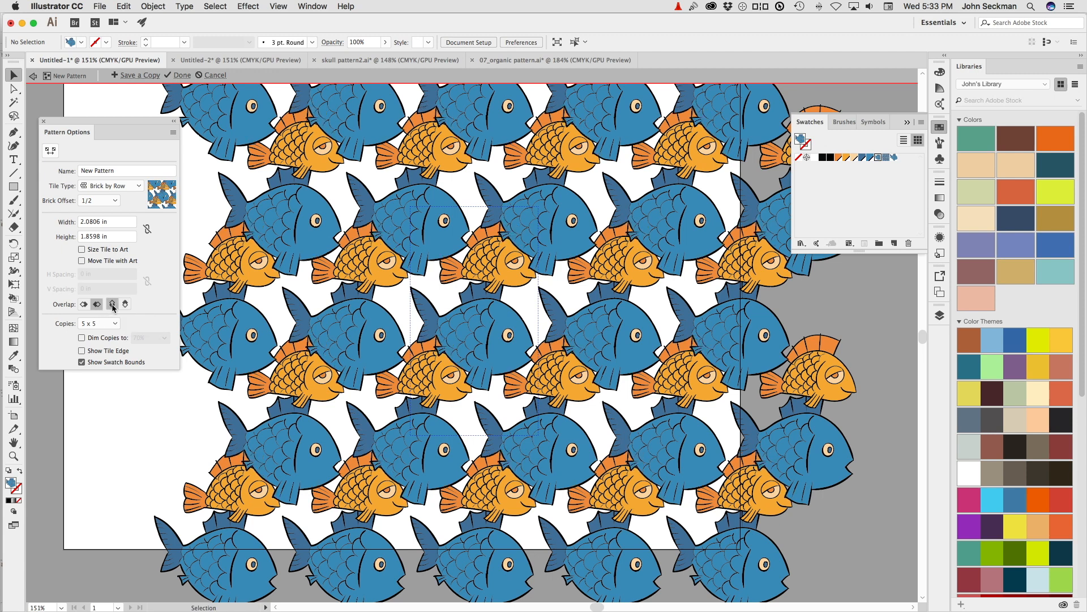
{"action": "left_click", "coordinate": [125, 304]}
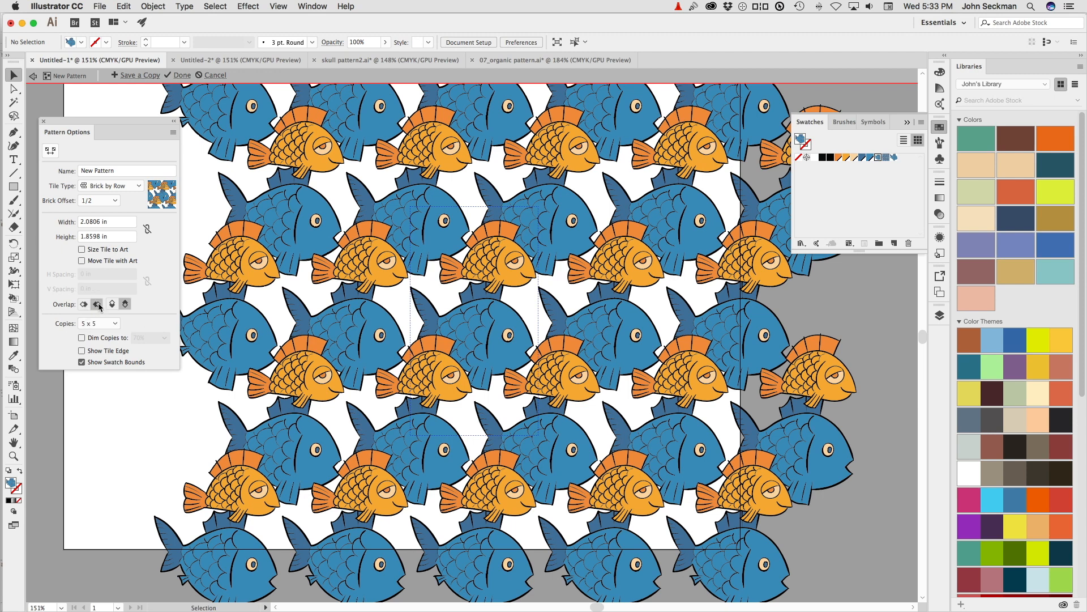
Step: Move the orange fish left to about X 7.33 in, Y 3.17 in, and set the horizontal overlap to Left in Front
{"action": "left_click", "coordinate": [498, 265]}
{"action": "left_click_drag", "start_coordinate": [498, 265], "coordinate": [476, 268]}
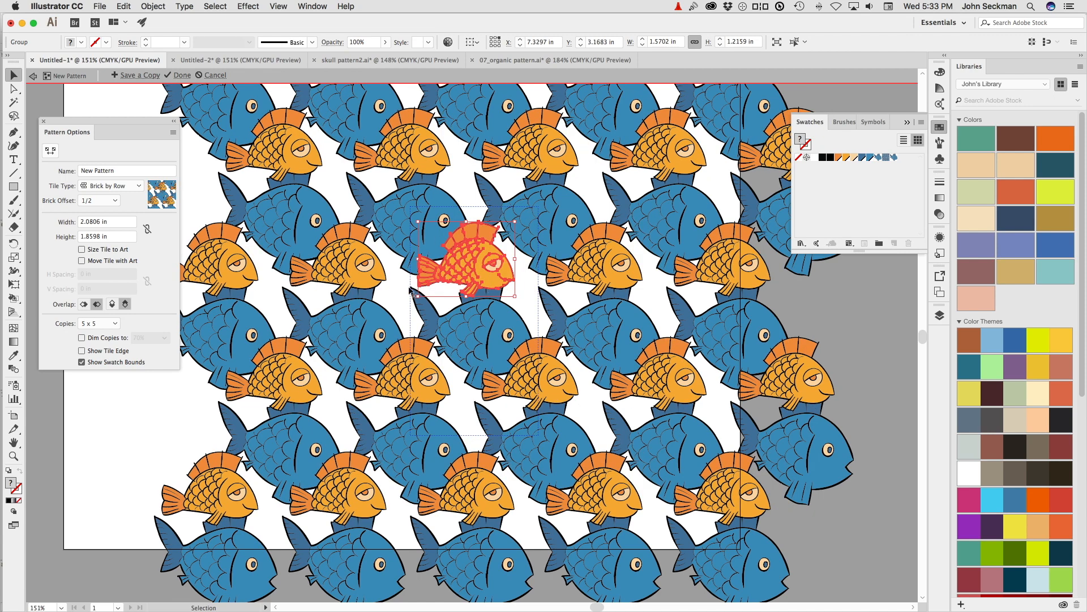
{"action": "left_click", "coordinate": [85, 305]}
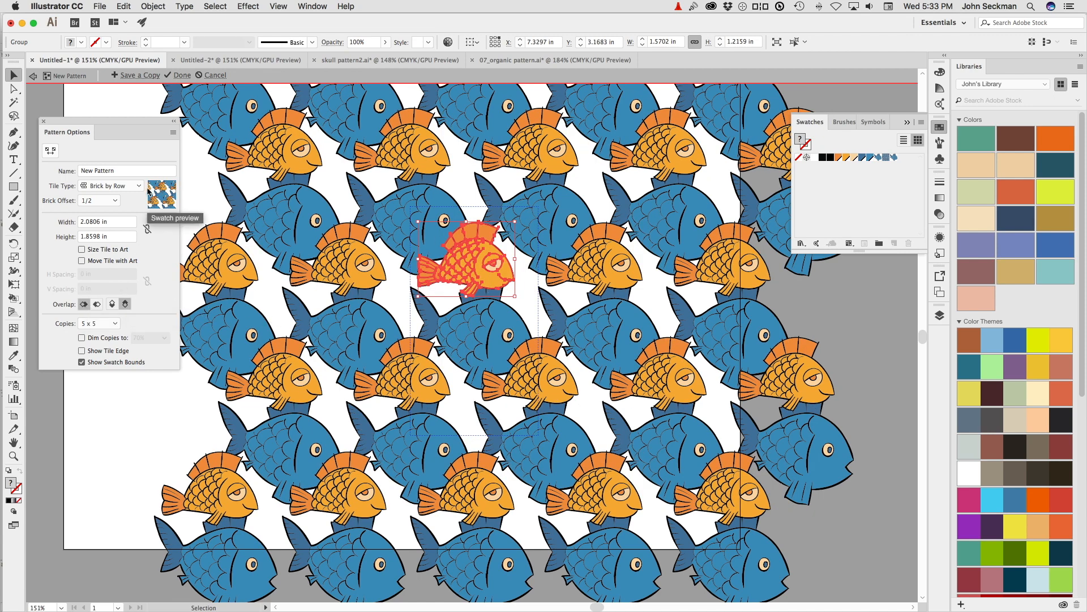
Step: Narrow the tile to about 1.81 in wide with the Pattern Tile tool, bringing the columns of fish closer together
{"action": "left_click", "coordinate": [50, 150]}
{"action": "left_click_drag", "start_coordinate": [539, 322], "coordinate": [522, 321]}
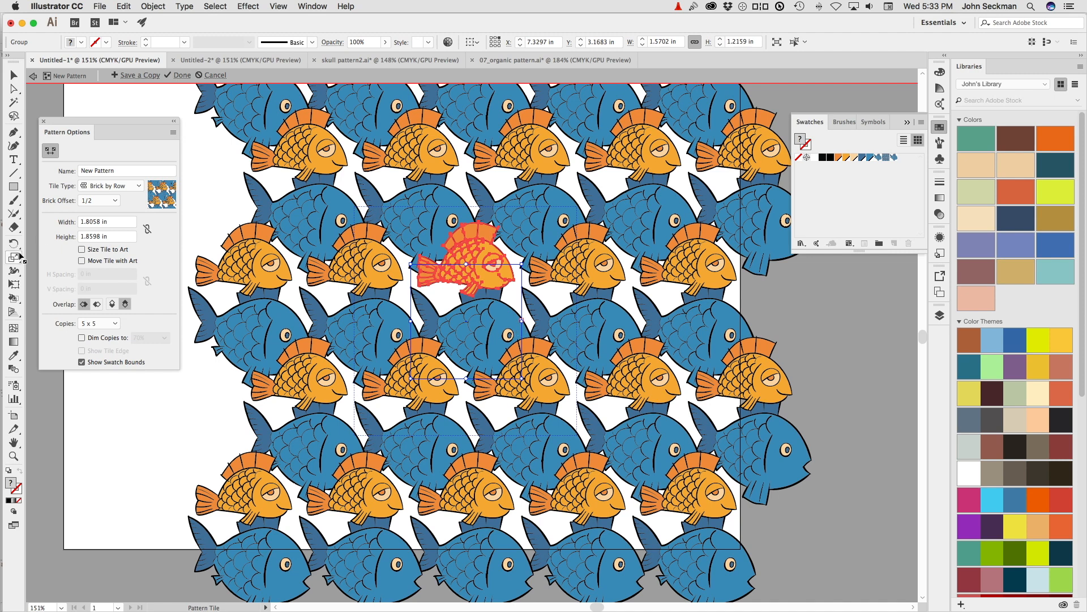
Step: Compare the Right in Front and Top in Front overlaps, and return to Left in Front and Bottom in Front
{"action": "left_click", "coordinate": [97, 305]}
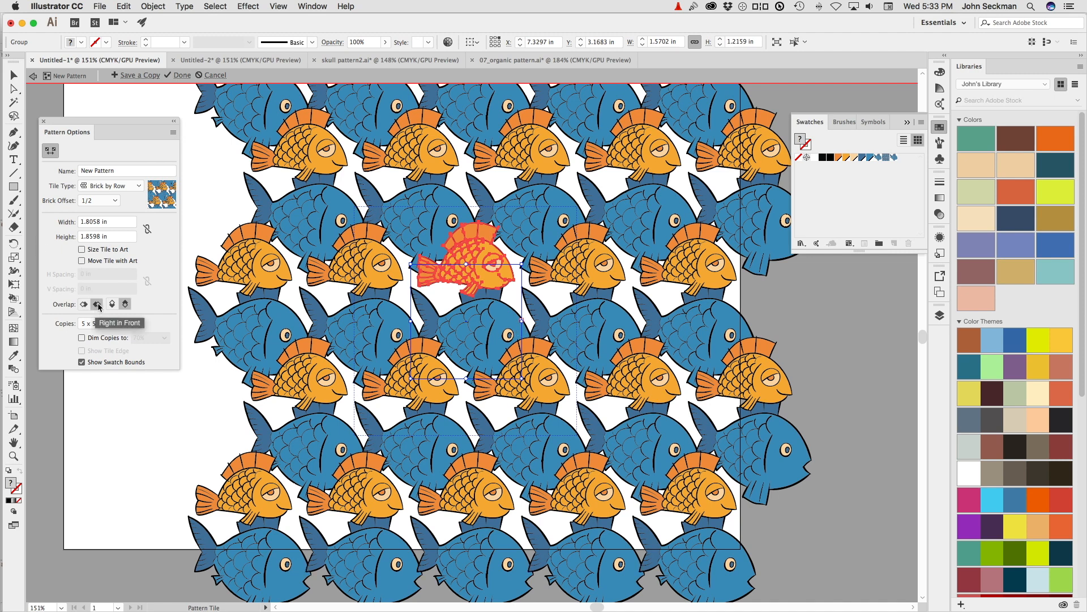
{"action": "left_click", "coordinate": [112, 304]}
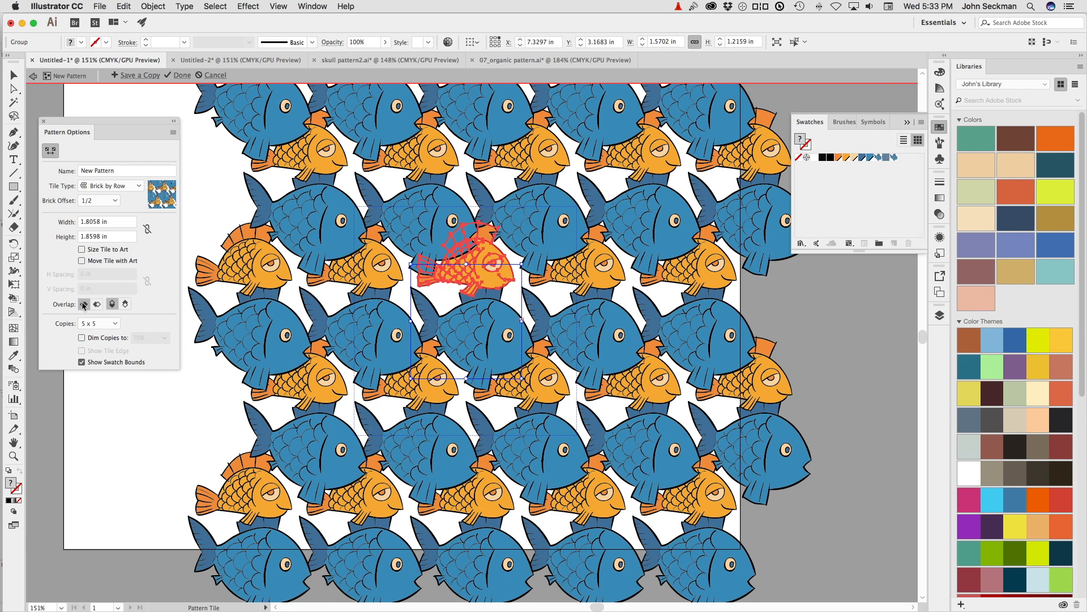
{"action": "left_click", "coordinate": [97, 304]}
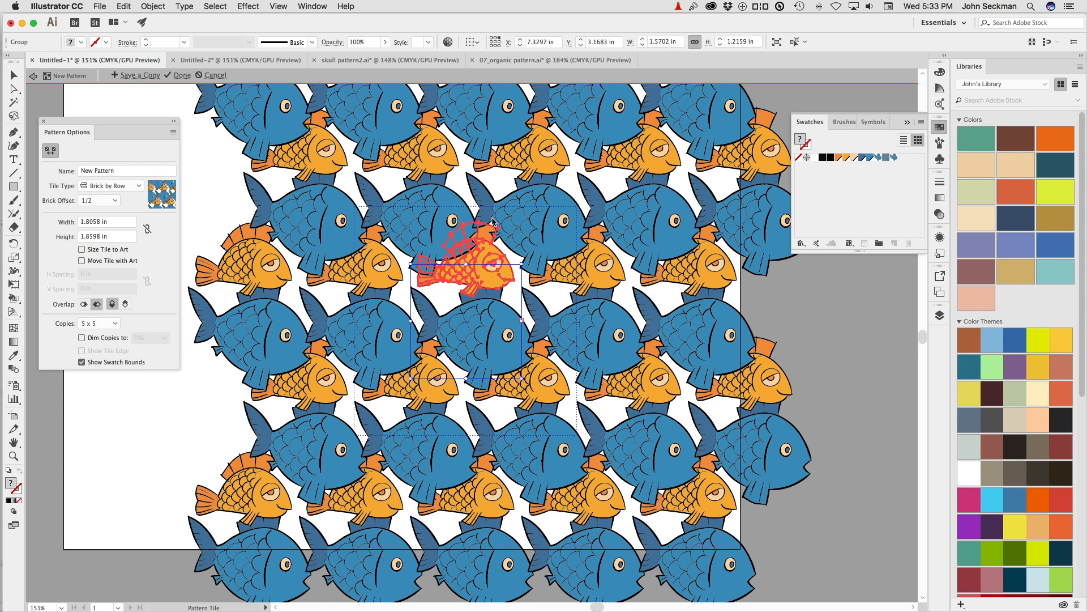
{"action": "left_click", "coordinate": [84, 304]}
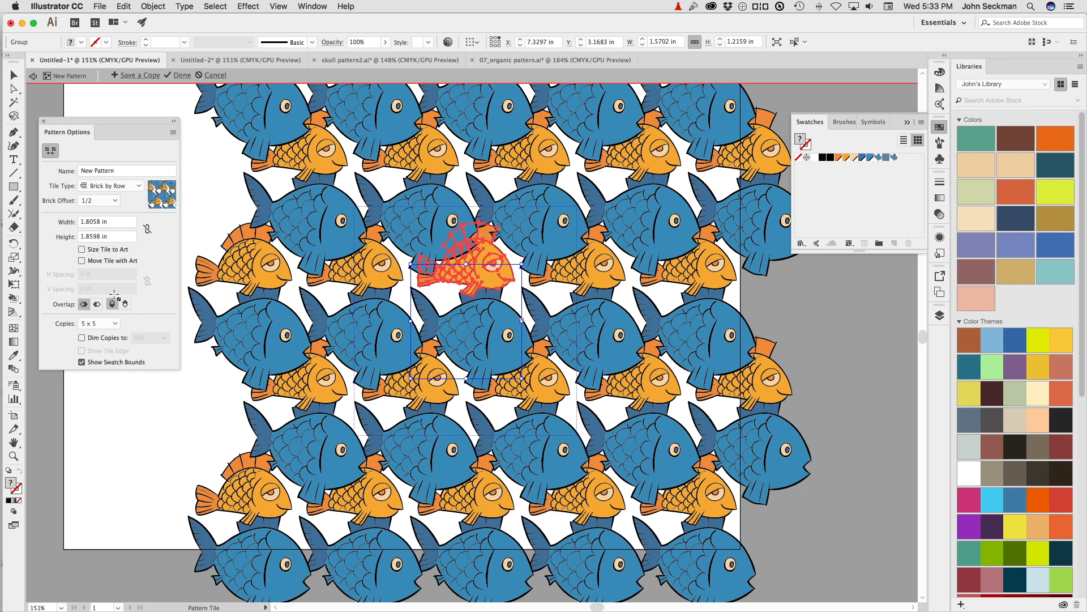
{"action": "left_click", "coordinate": [125, 304]}
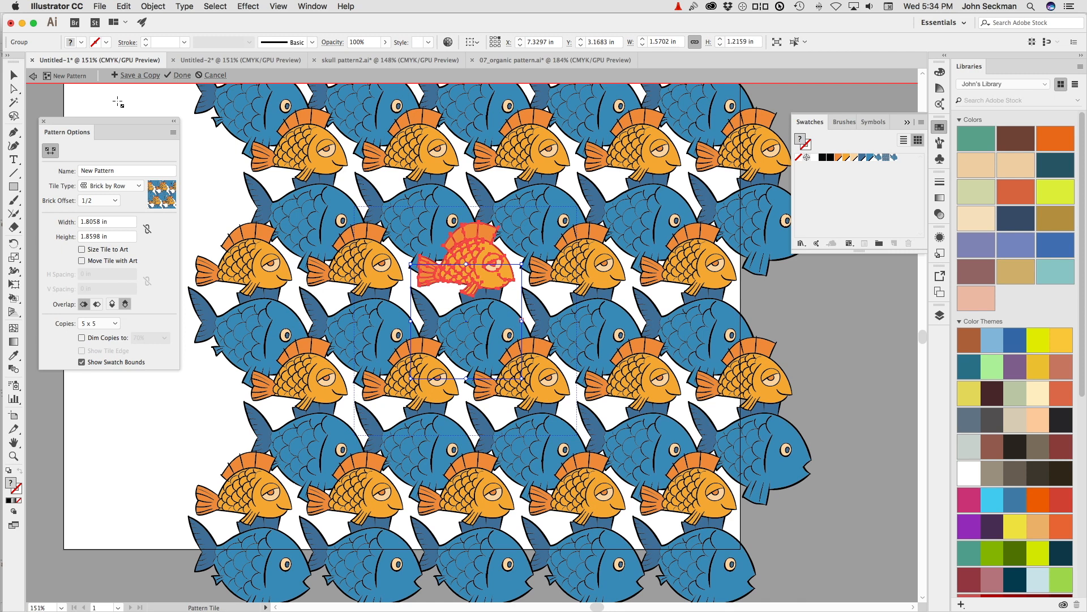
Step: Name the pattern "Two Fish" and finish editing it
{"action": "left_click", "coordinate": [127, 170]}
{"action": "type", "text": "Two Fish"}
{"action": "left_click", "coordinate": [182, 76]}
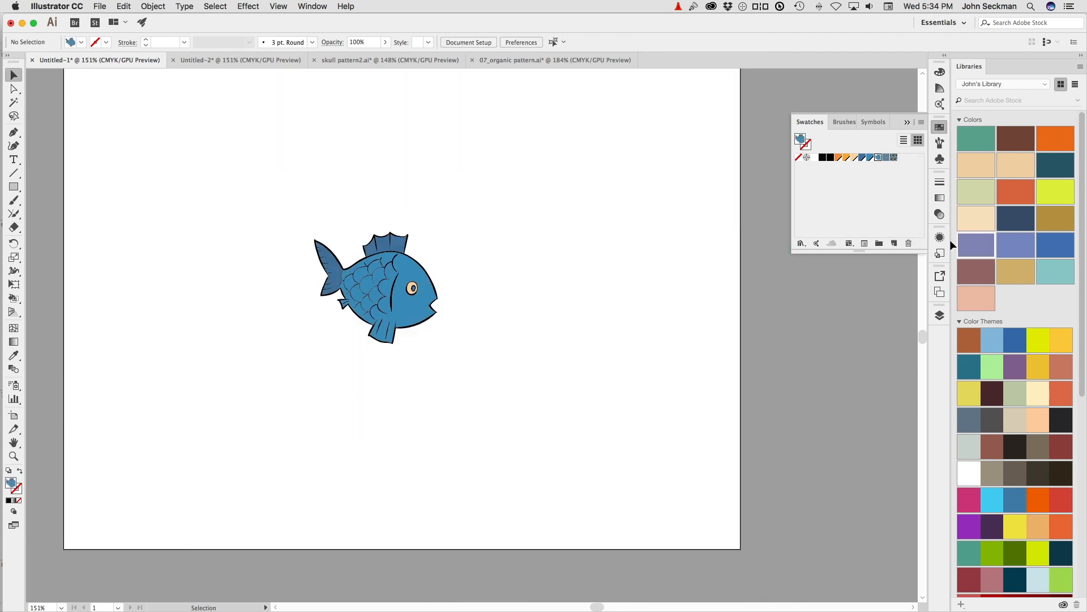
Step: Draw a rectangle about 5.64 by 5.42 in beside the blue fish and fill it with the Two Fish pattern swatch
{"action": "key", "text": "m"}
{"action": "left_click_drag", "start_coordinate": [504, 138], "coordinate": [851, 472]}
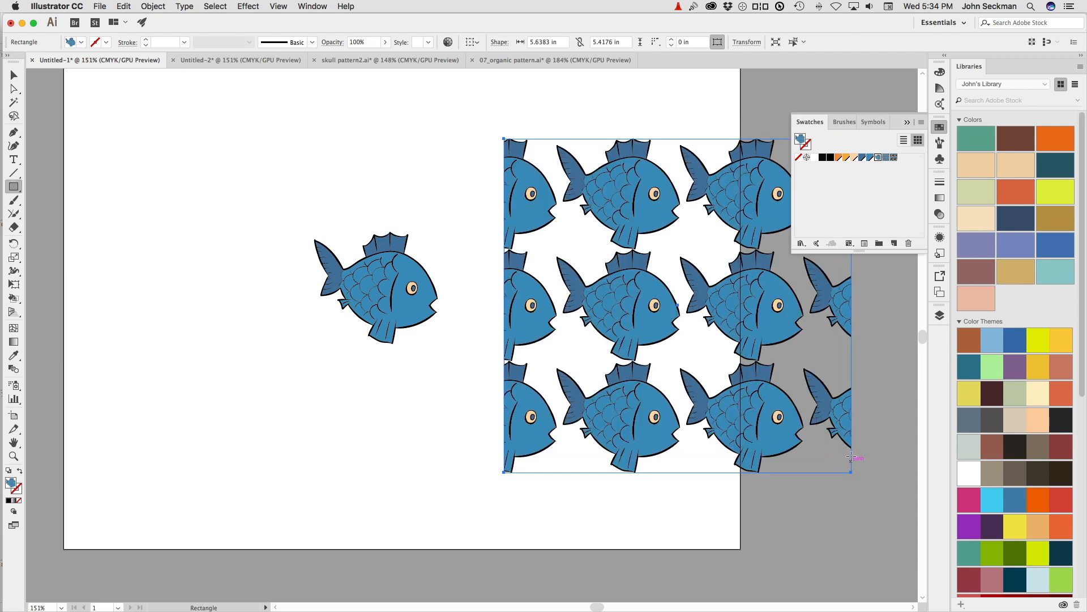
{"action": "left_click", "coordinate": [885, 157]}
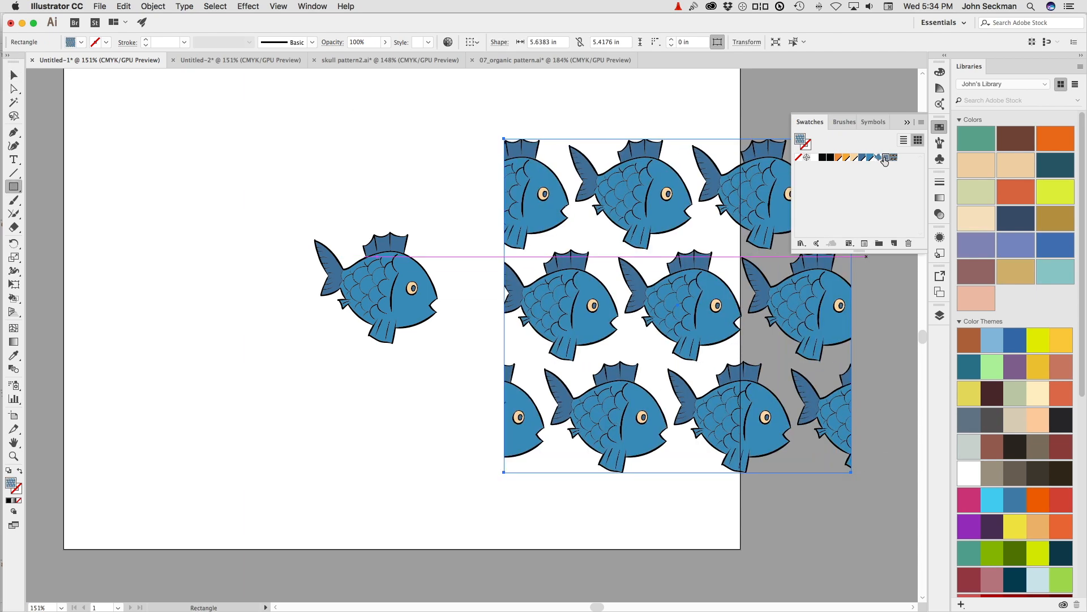
{"action": "left_click", "coordinate": [894, 157]}
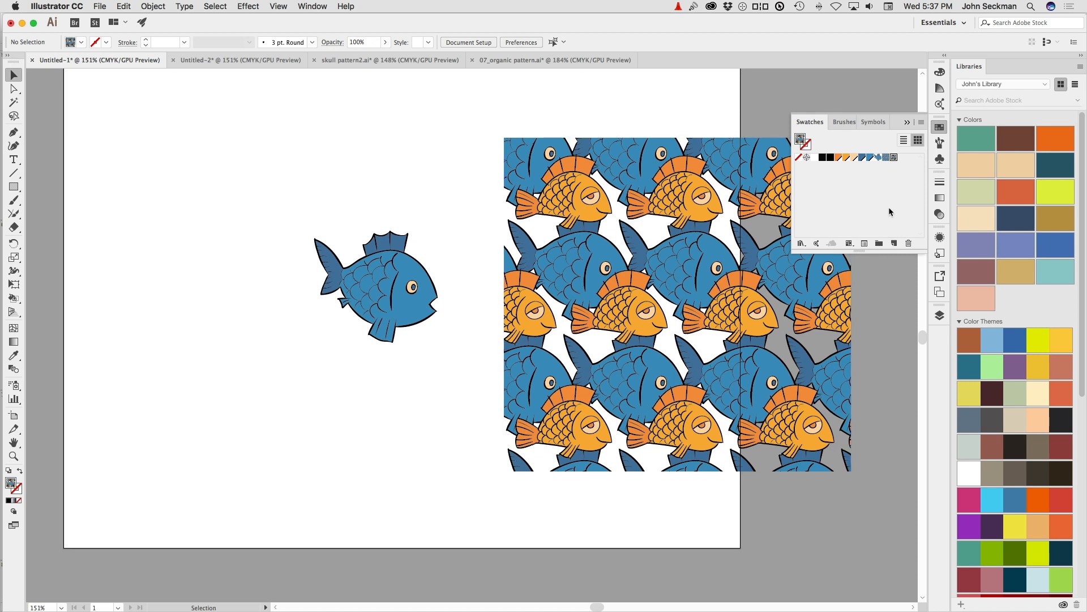
Step: Reopen the Two Fish swatch for editing and enlarge its tile to about 2.19 by 2.22 in using the Pattern Tile tool
{"action": "double_click", "coordinate": [893, 159]}
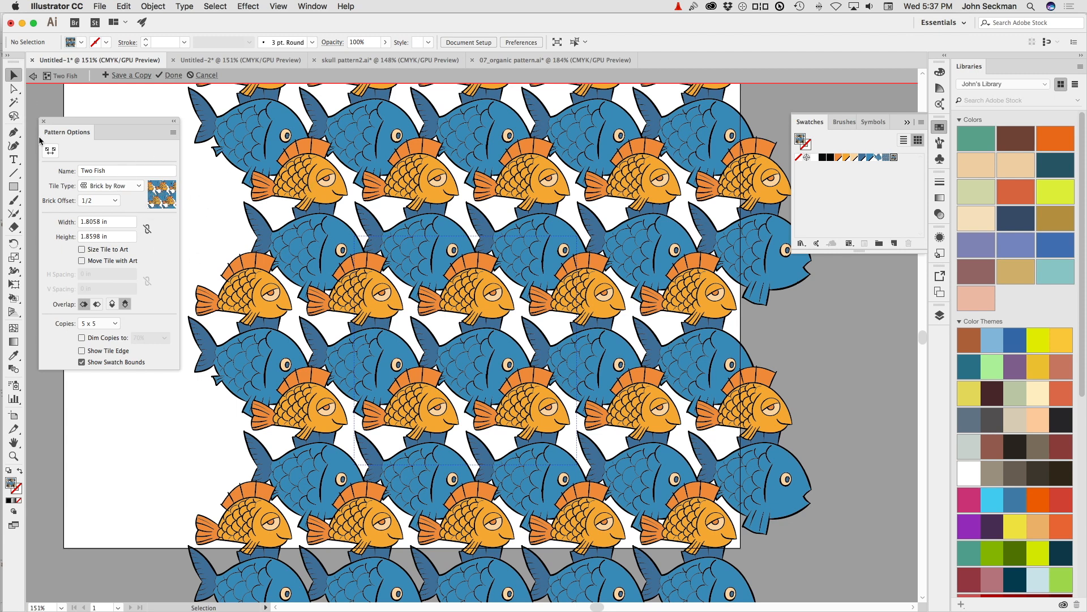
{"action": "left_click", "coordinate": [51, 150]}
{"action": "left_click_drag", "start_coordinate": [523, 294], "coordinate": [545, 275]}
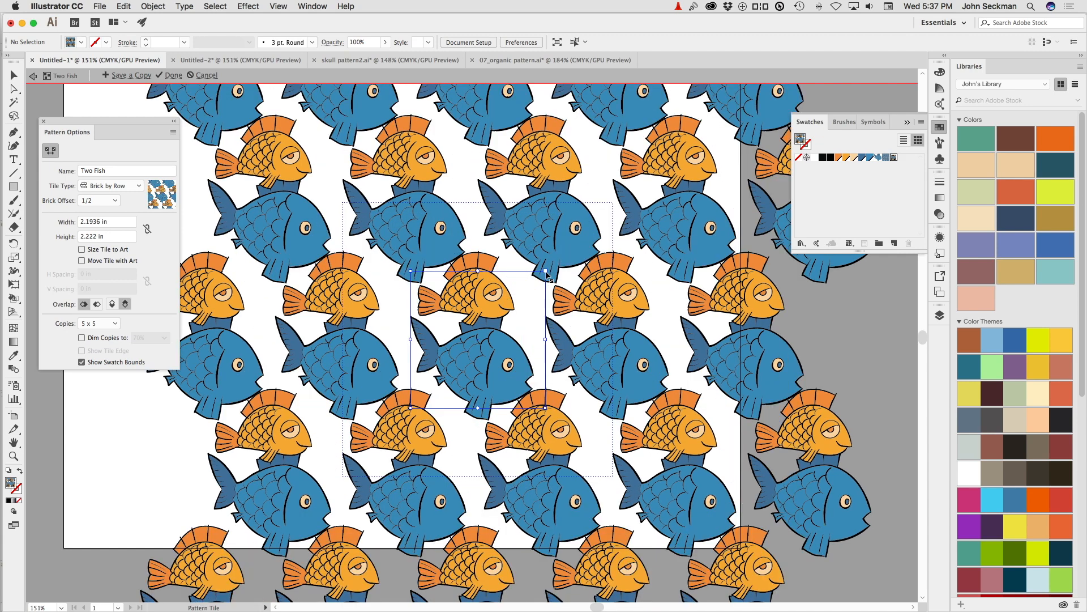
Step: Select the whole orange fish and move it right and up to about X 7.64 in, Y 3.45 in
{"action": "left_click", "coordinate": [14, 88]}
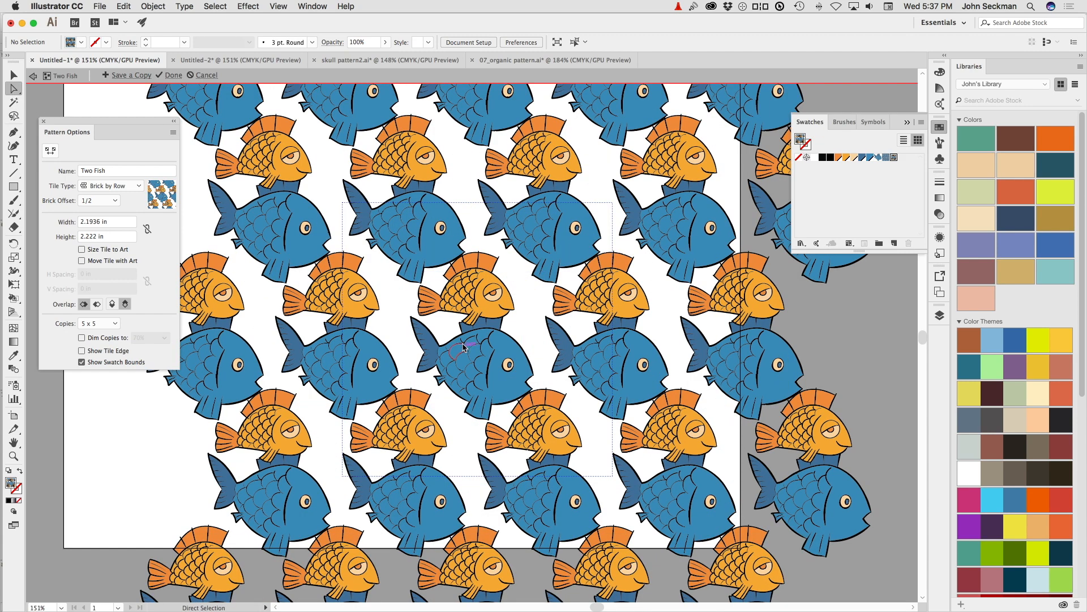
{"action": "left_click", "coordinate": [467, 286]}
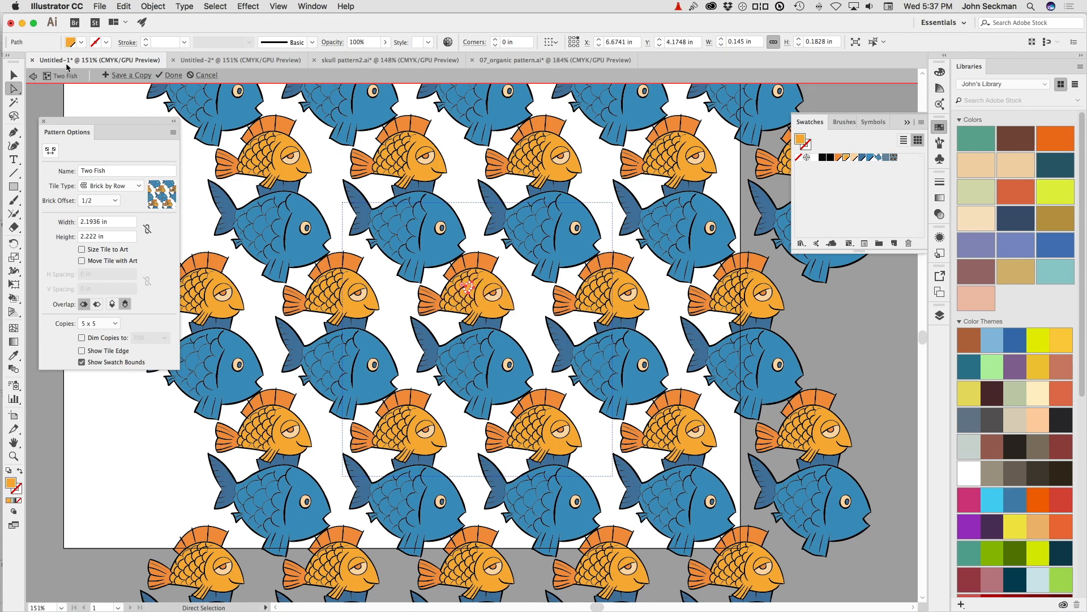
{"action": "left_click", "coordinate": [13, 75]}
{"action": "left_click", "coordinate": [490, 299]}
{"action": "left_click_drag", "start_coordinate": [490, 300], "coordinate": [501, 288]}
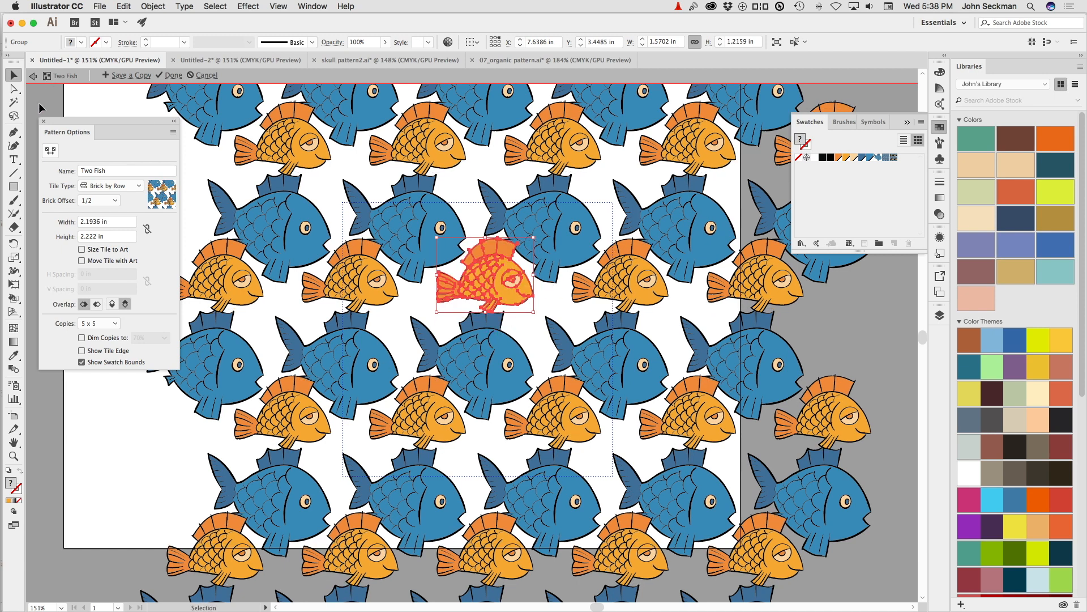
Step: Reduce the tile to about 2.09 by 2.15 in with the Pattern Tile tool, and deselect the artwork
{"action": "left_click", "coordinate": [50, 150]}
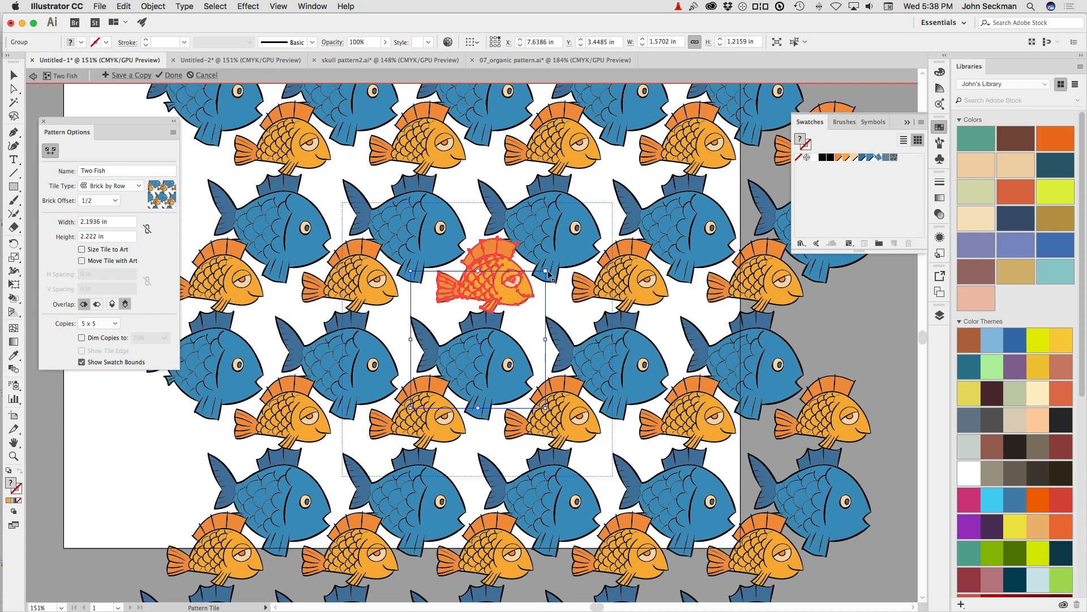
{"action": "left_click_drag", "start_coordinate": [545, 271], "coordinate": [539, 275]}
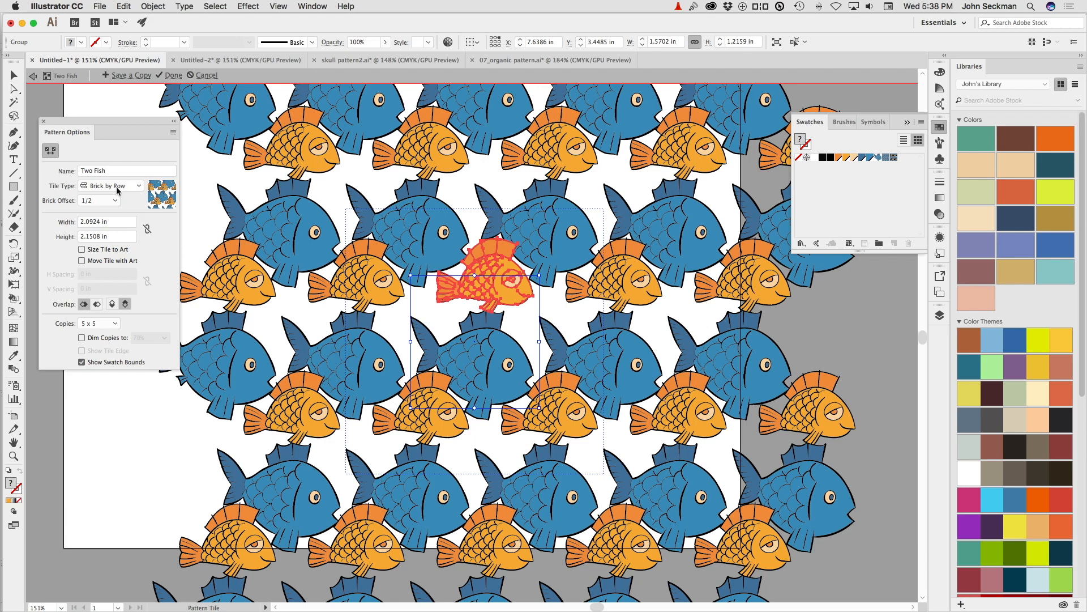
{"action": "left_click", "coordinate": [52, 153]}
{"action": "key", "text": "v"}
{"action": "left_click", "coordinate": [543, 297]}
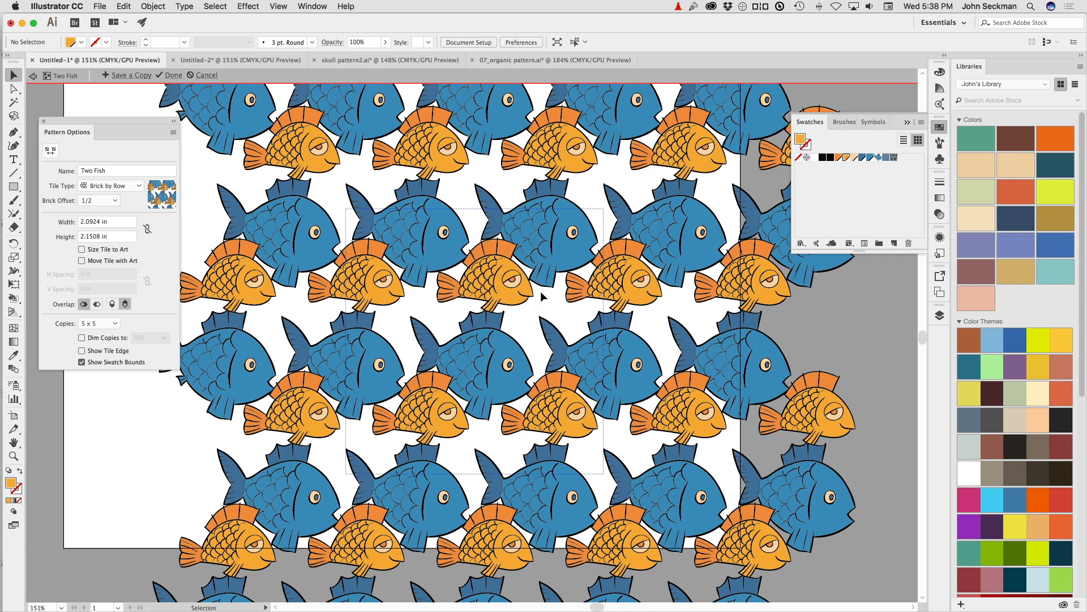
Step: Nudge the central orange fish to about X 7.62 in, Y 3.53 in and finish editing the Two Fish pattern
{"action": "left_click", "coordinate": [502, 282]}
{"action": "left_click_drag", "start_coordinate": [502, 284], "coordinate": [503, 287]}
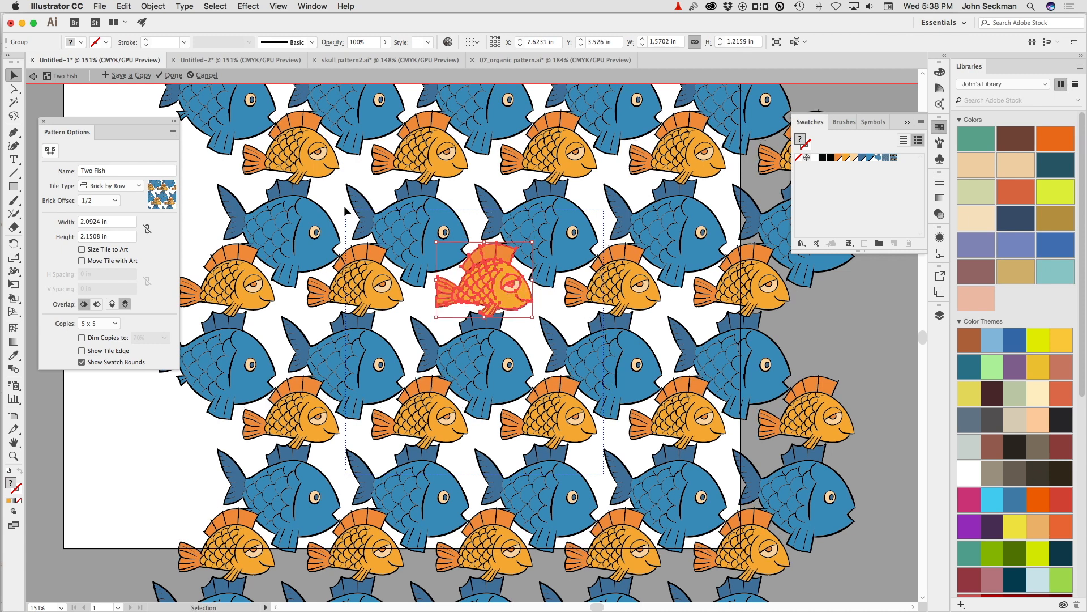
{"action": "left_click", "coordinate": [172, 75]}
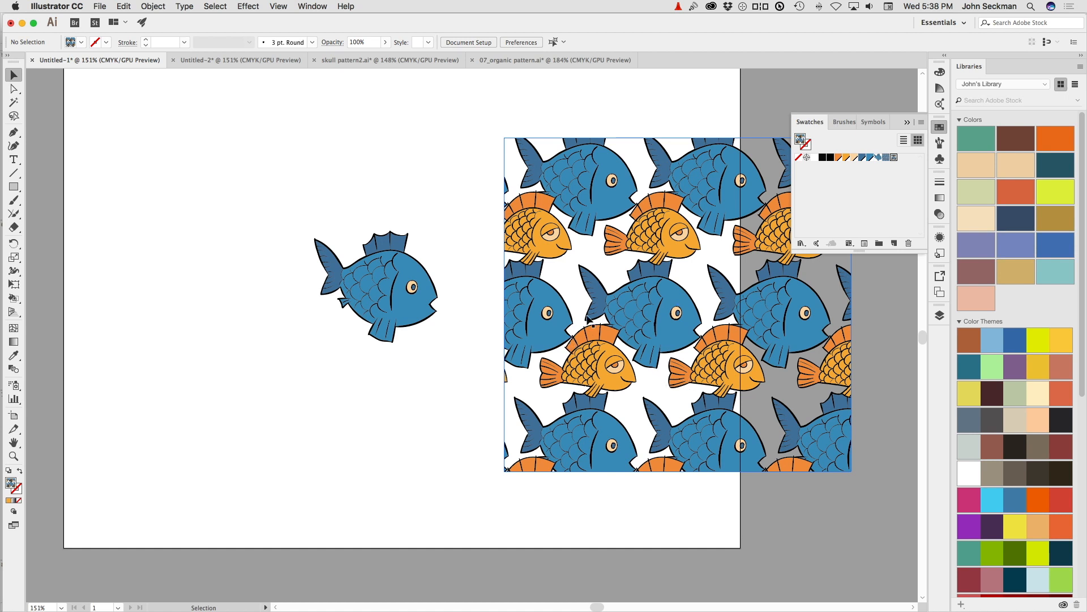
Step: Delete the pattern-filled rectangle beside the blue fish
{"action": "left_click", "coordinate": [526, 266]}
{"action": "key", "text": "Delete"}
{"action": "left_click_drag", "start_coordinate": [531, 304], "coordinate": [587, 319]}
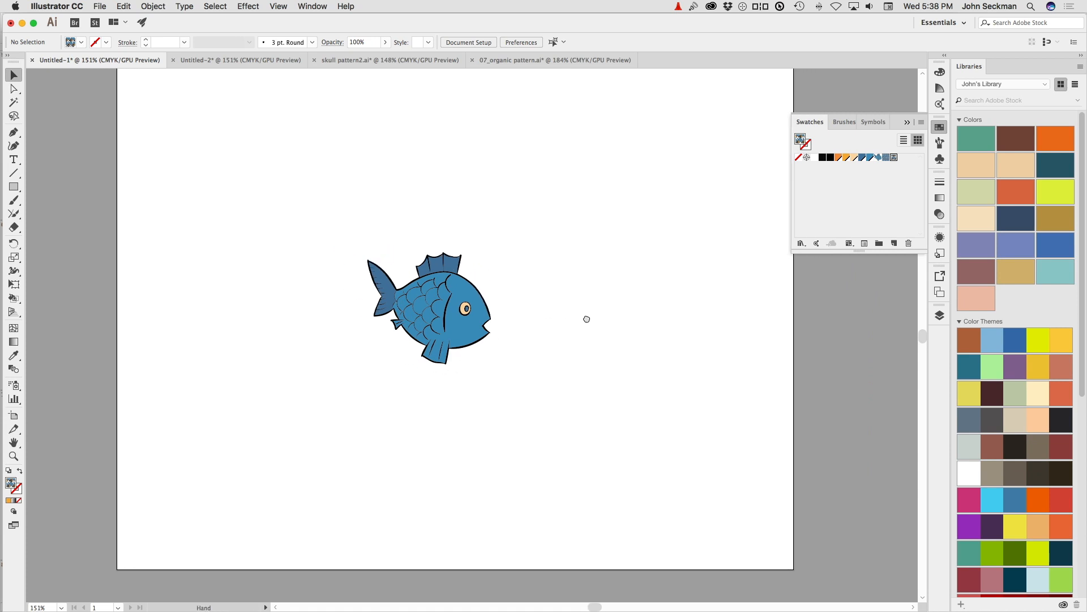
Step: Switch to the Untitled-2 document, show the rulers, and check the wave shape's shoulders against a temporary horizontal guide
{"action": "left_click", "coordinate": [216, 62]}
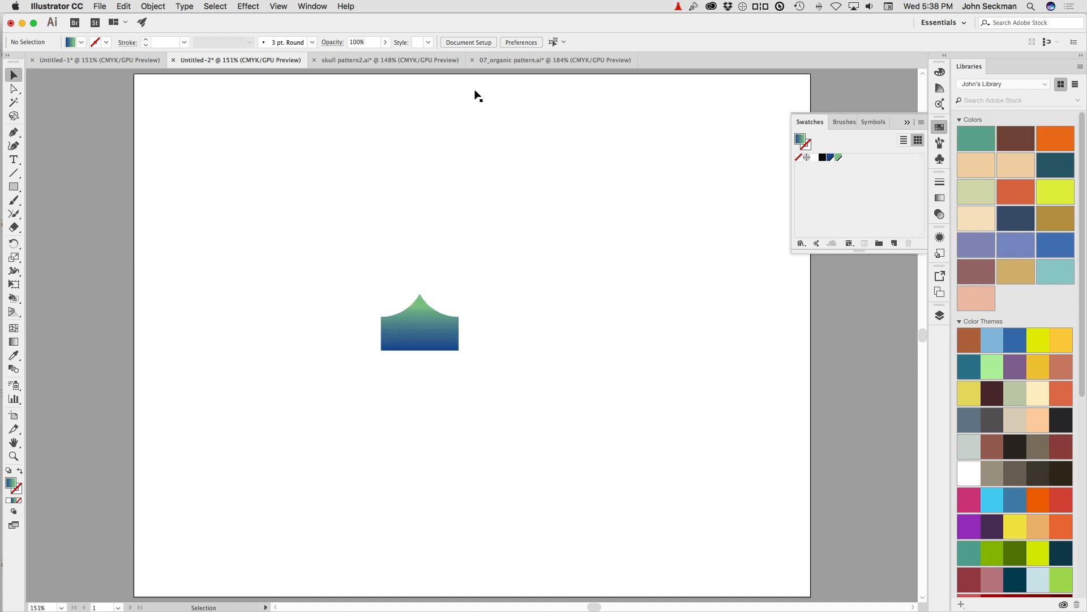
{"action": "key", "text": "super+r"}
{"action": "left_click_drag", "start_coordinate": [487, 73], "coordinate": [459, 317]}
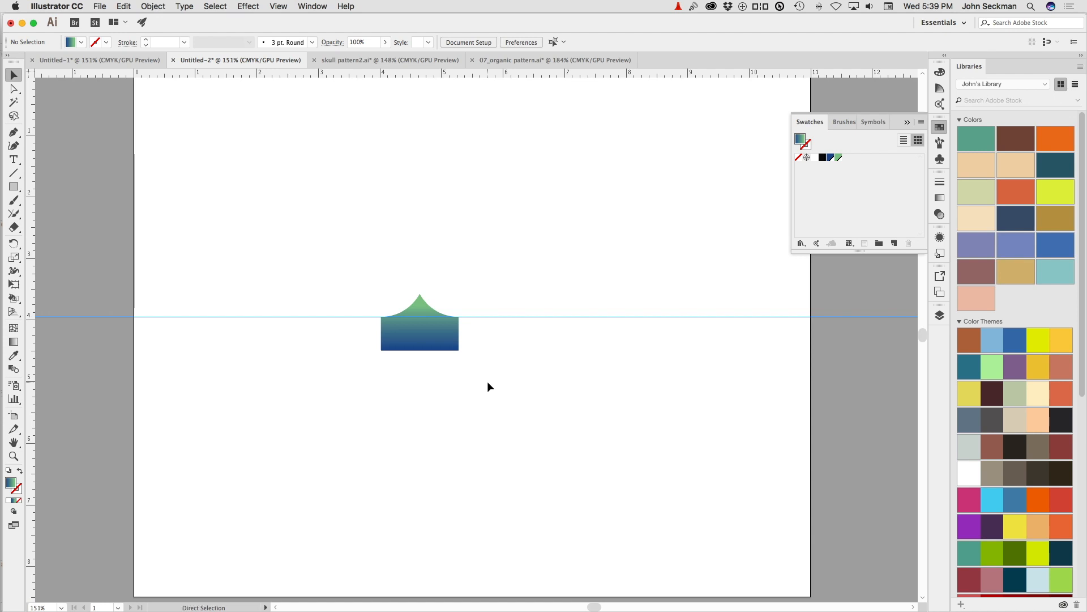
{"action": "key", "text": "super+;"}
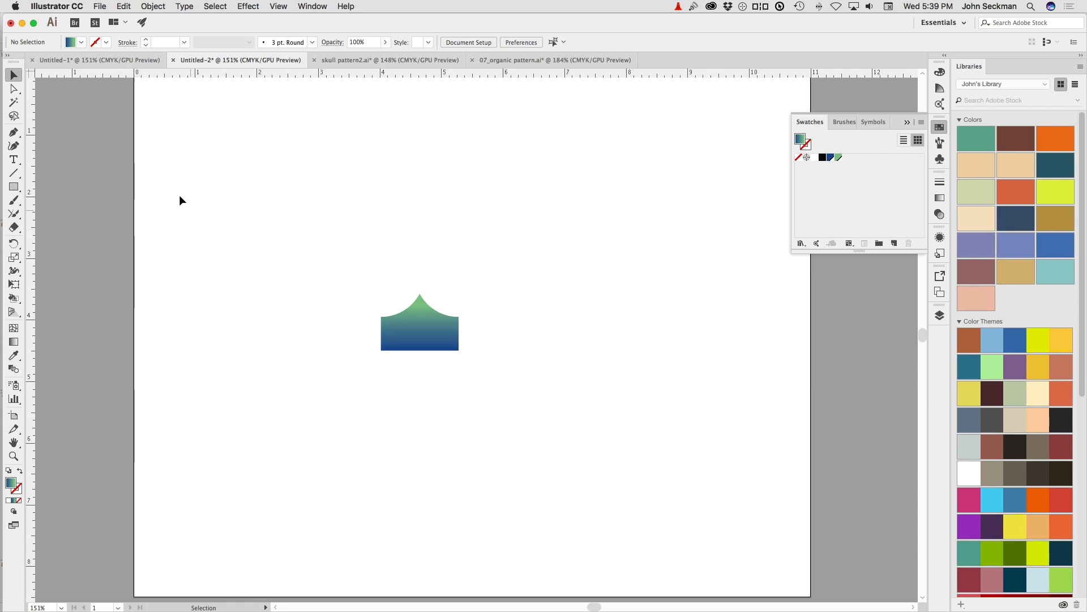
Step: Select the gradient wave shape and make a new pattern from it
{"action": "left_click_drag", "start_coordinate": [308, 238], "coordinate": [539, 446]}
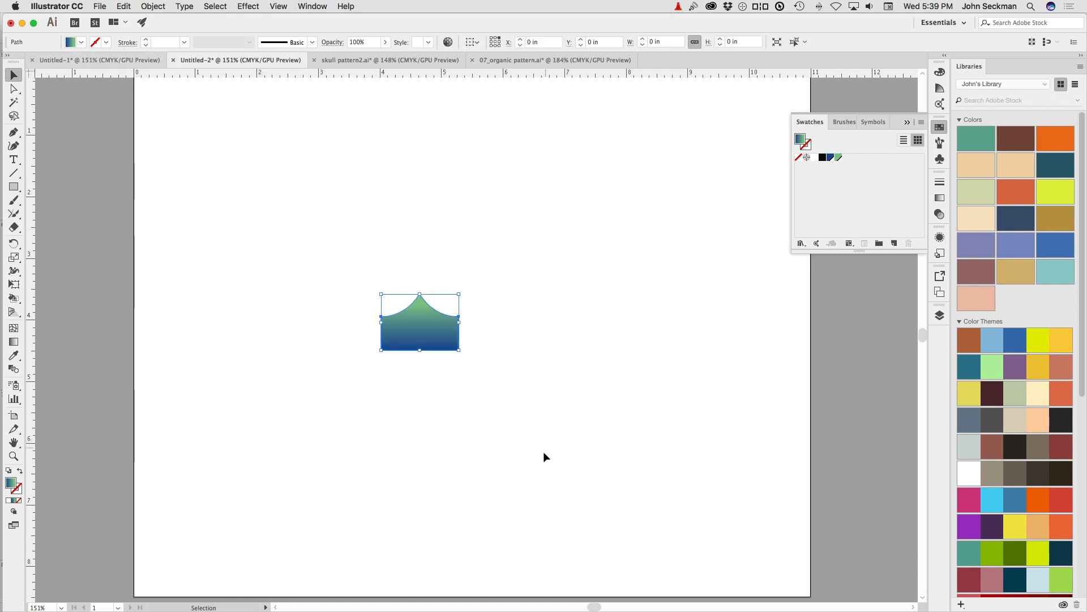
{"action": "left_click", "coordinate": [146, 7]}
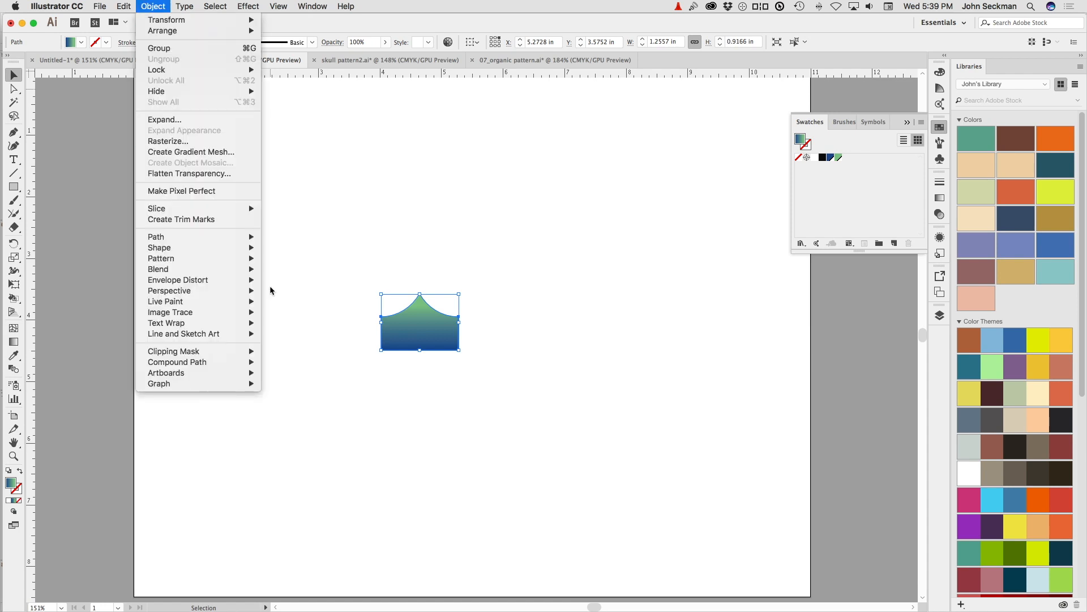
{"action": "mouse_move", "coordinate": [220, 264]}
{"action": "left_click", "coordinate": [286, 259]}
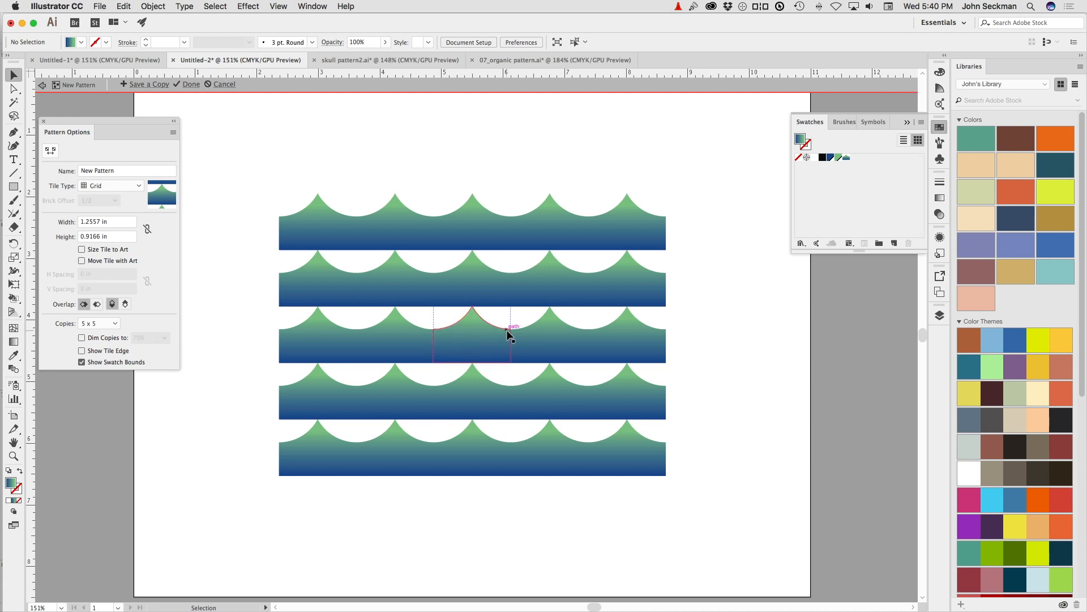
Step: Try lowering the anchor point on the original wave's right shoulder slightly with the Direct Selection tool
{"action": "key", "text": "a"}
{"action": "left_click_drag", "start_coordinate": [511, 329], "coordinate": [511, 336]}
{"action": "left_click", "coordinate": [725, 371]}
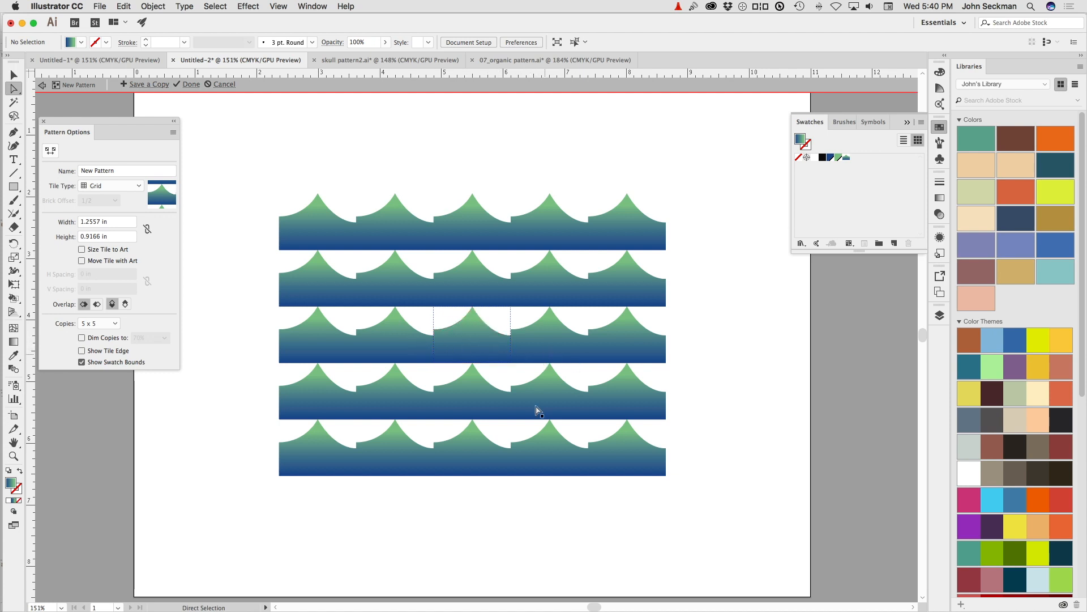
{"action": "left_click", "coordinate": [521, 357]}
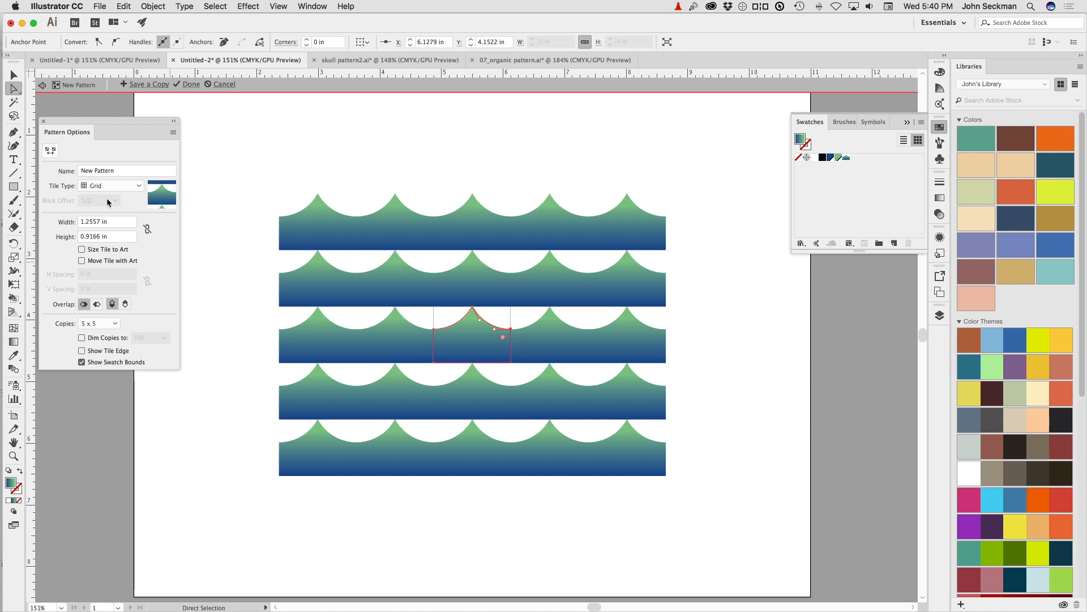
Step: Reduce the tile height to about 0.44 in from its top edge with the Pattern Tile tool, and set the overlap to bottom in front
{"action": "left_click", "coordinate": [50, 152]}
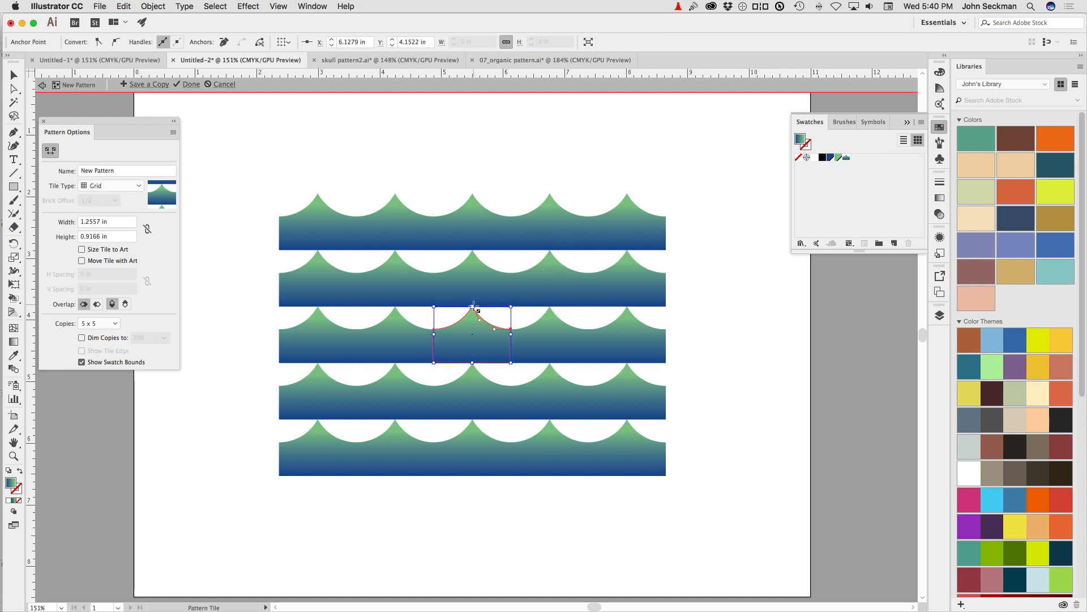
{"action": "left_click_drag", "start_coordinate": [472, 306], "coordinate": [474, 340]}
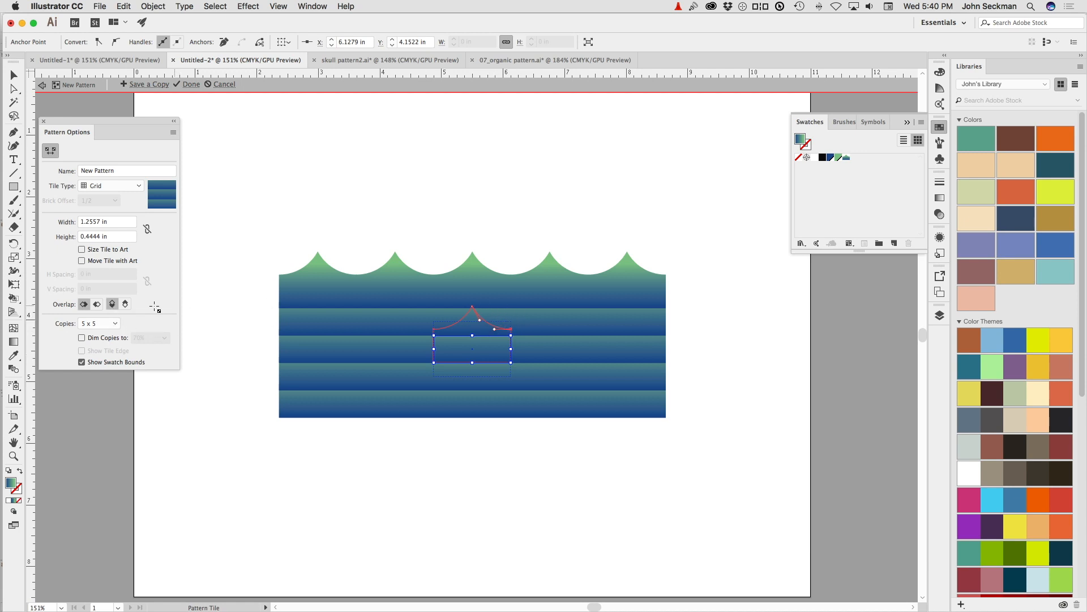
{"action": "left_click", "coordinate": [126, 305]}
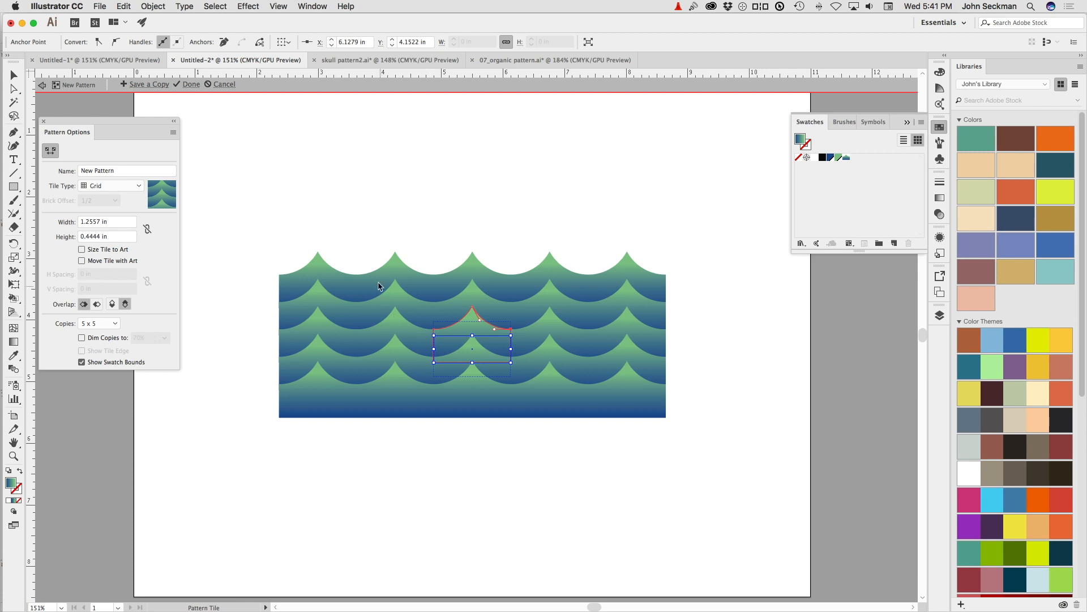
Step: Change the tile type to Brick by Row, try a 3/4 brick offset, and set the offset to 3/5
{"action": "left_click", "coordinate": [119, 188]}
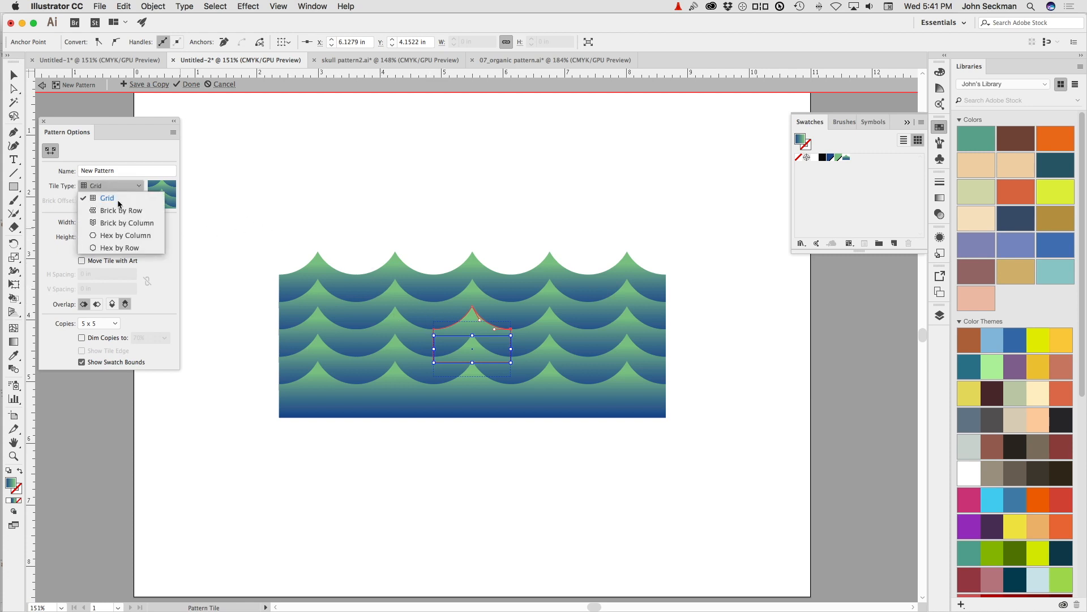
{"action": "left_click", "coordinate": [119, 211]}
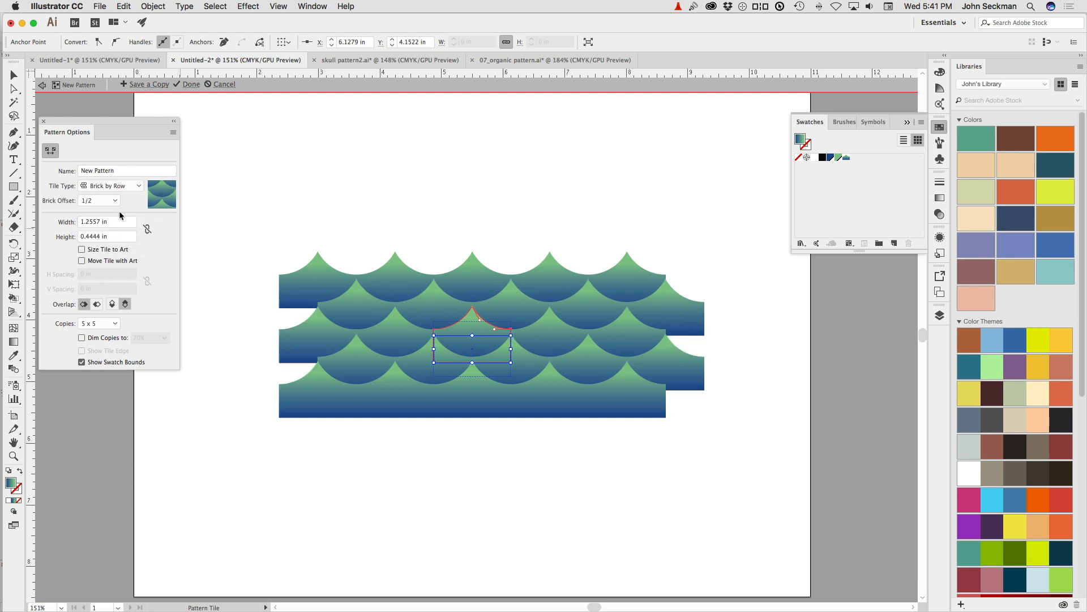
{"action": "left_click", "coordinate": [116, 200]}
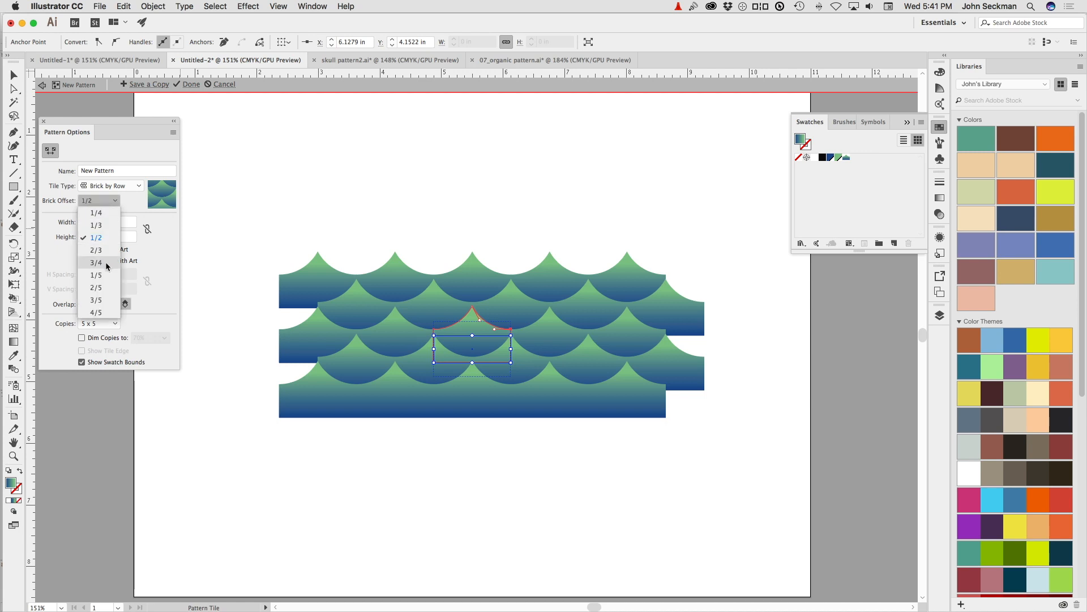
{"action": "left_click", "coordinate": [106, 263]}
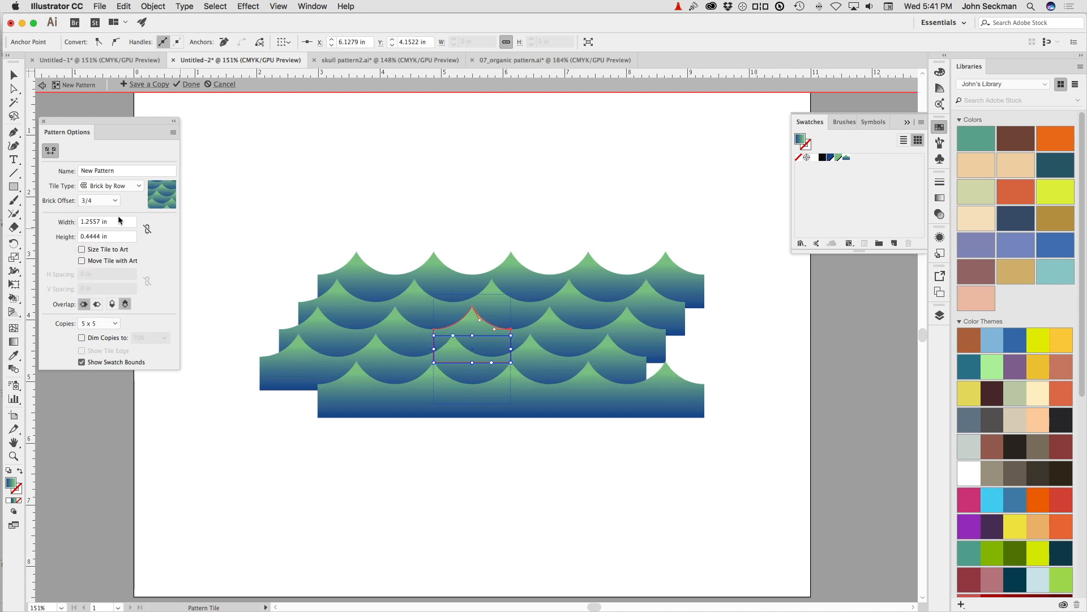
{"action": "left_click", "coordinate": [107, 200]}
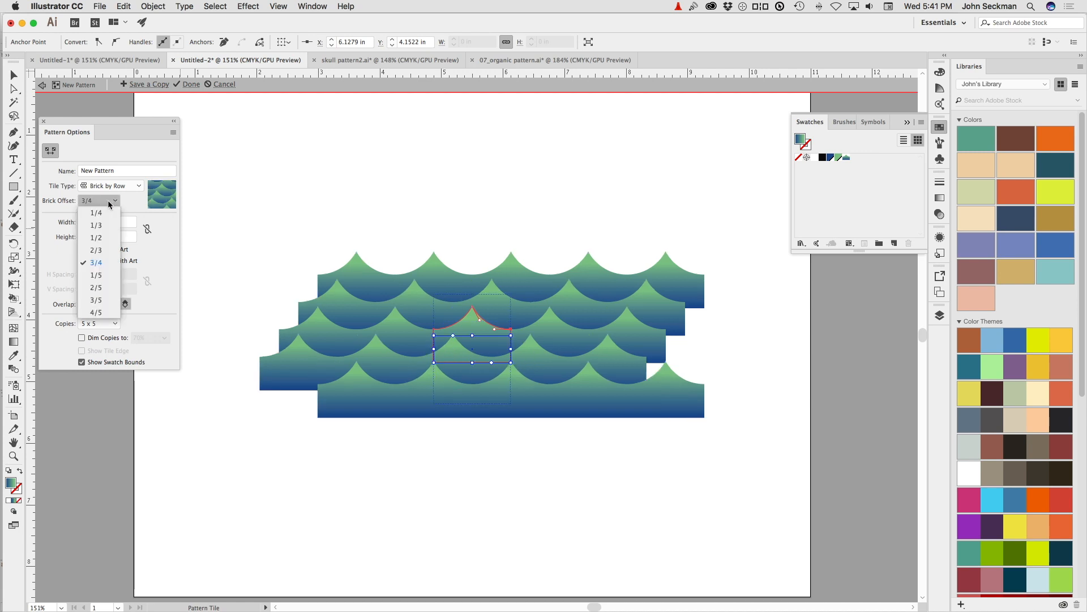
{"action": "left_click", "coordinate": [116, 298]}
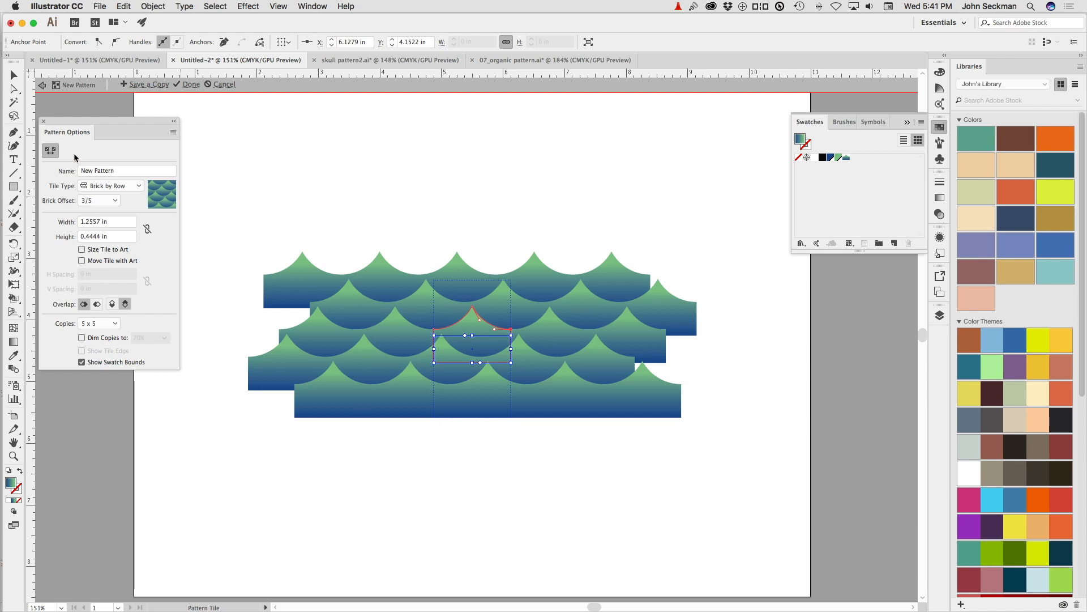
Step: Deselect the wave artwork and reduce the tile height to about 0.27 in from its bottom edge with the Pattern Tile tool
{"action": "left_click", "coordinate": [51, 150]}
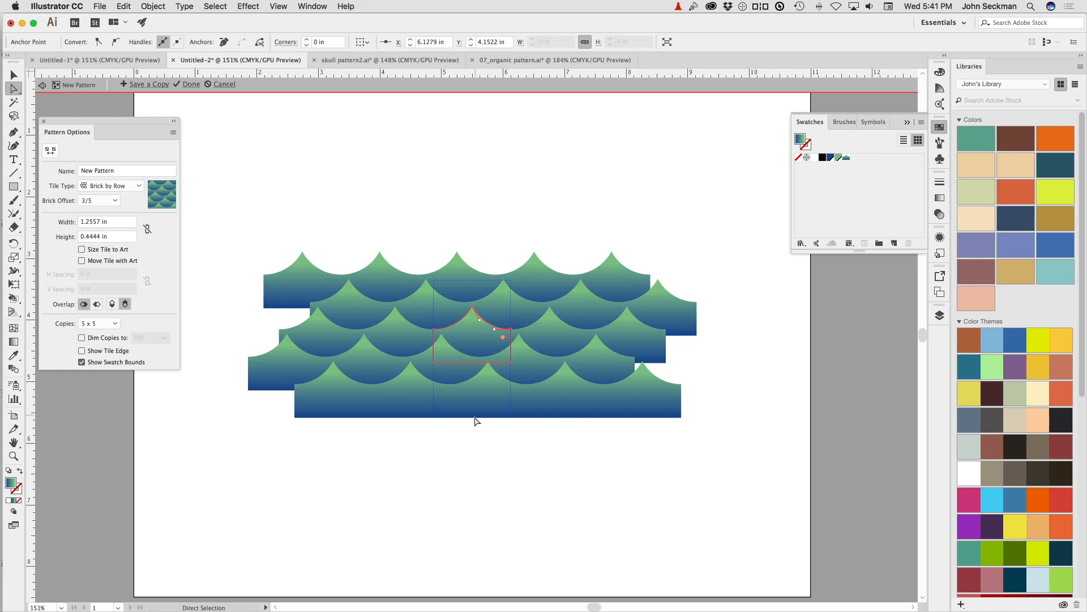
{"action": "left_click", "coordinate": [476, 439]}
{"action": "left_click", "coordinate": [51, 150]}
{"action": "left_click_drag", "start_coordinate": [472, 362], "coordinate": [473, 352]}
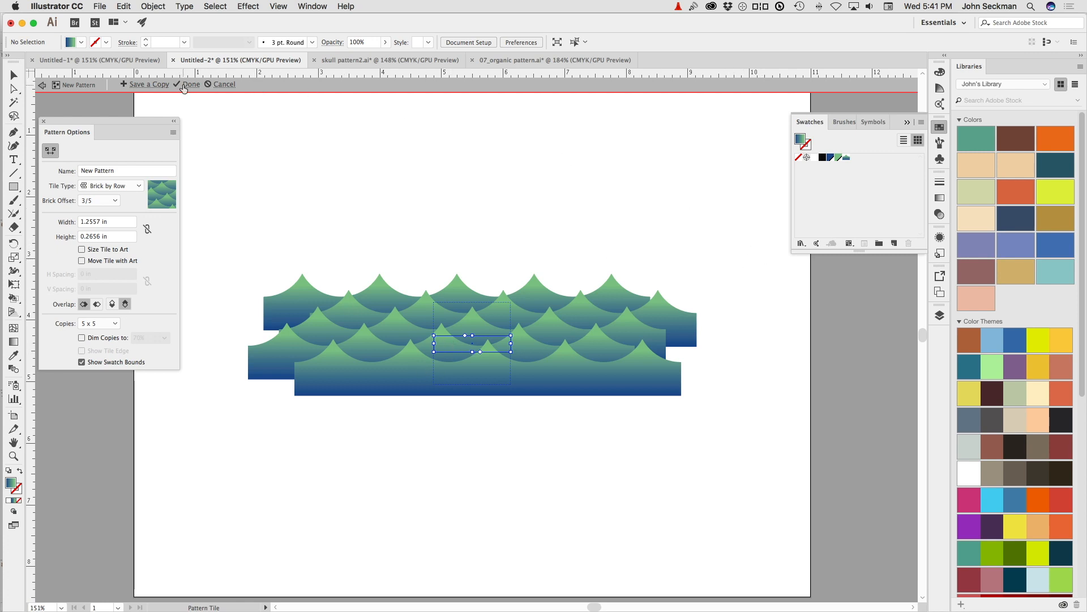
Step: Name the pattern Waves and finish editing it
{"action": "left_click", "coordinate": [134, 169]}
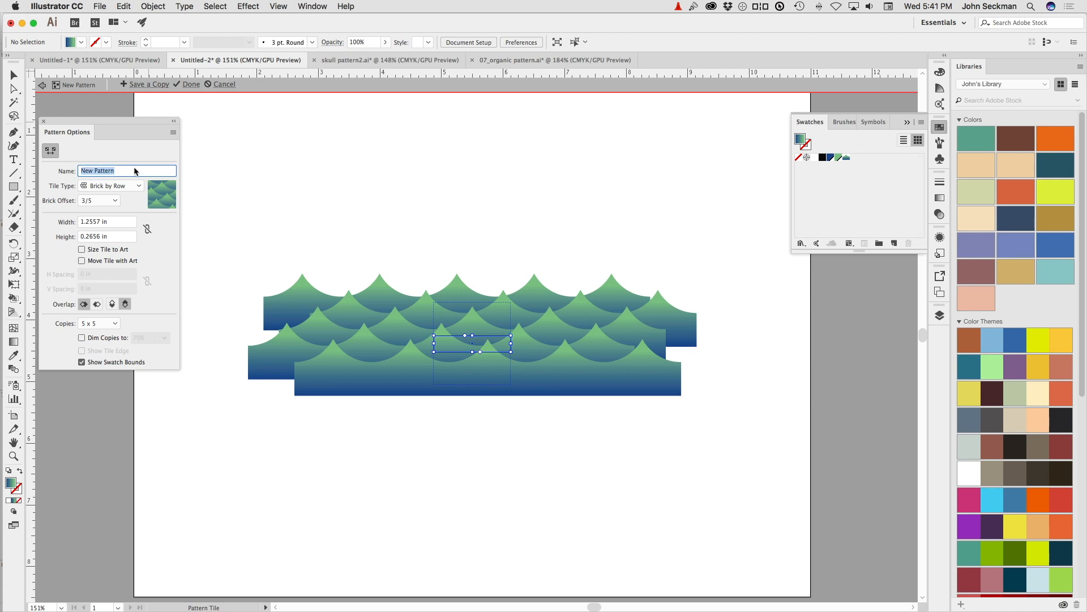
{"action": "type", "text": "Wa"}
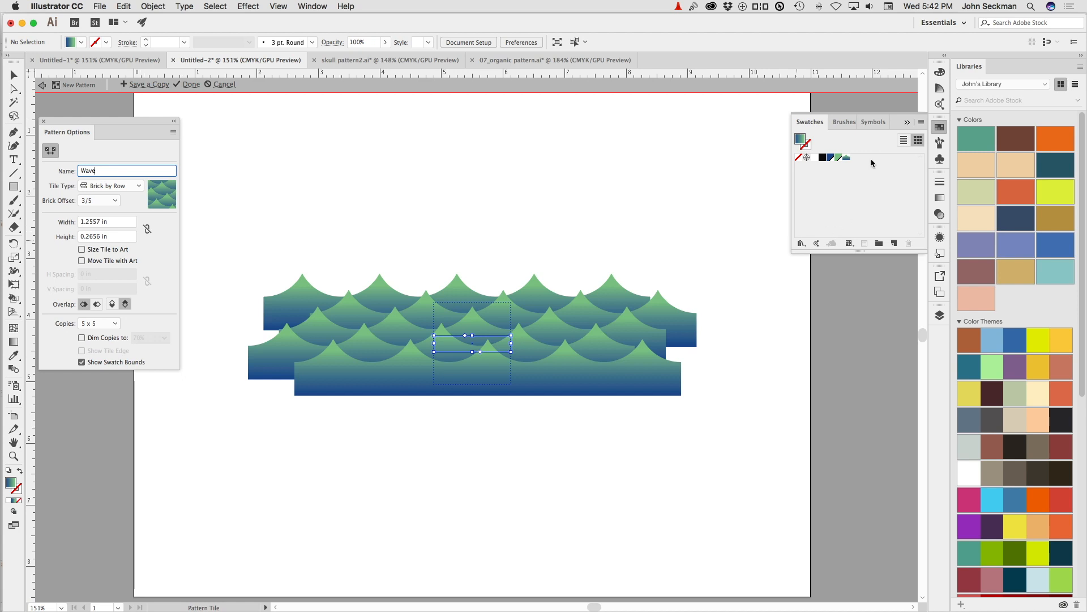
{"action": "type", "text": "ves"}
{"action": "left_click", "coordinate": [187, 84]}
Step: Draw a rectangle about 5.32 by 4.17 in beside the wave shape, fill it with the Waves pattern swatch, and deselect it
{"action": "key", "text": "m"}
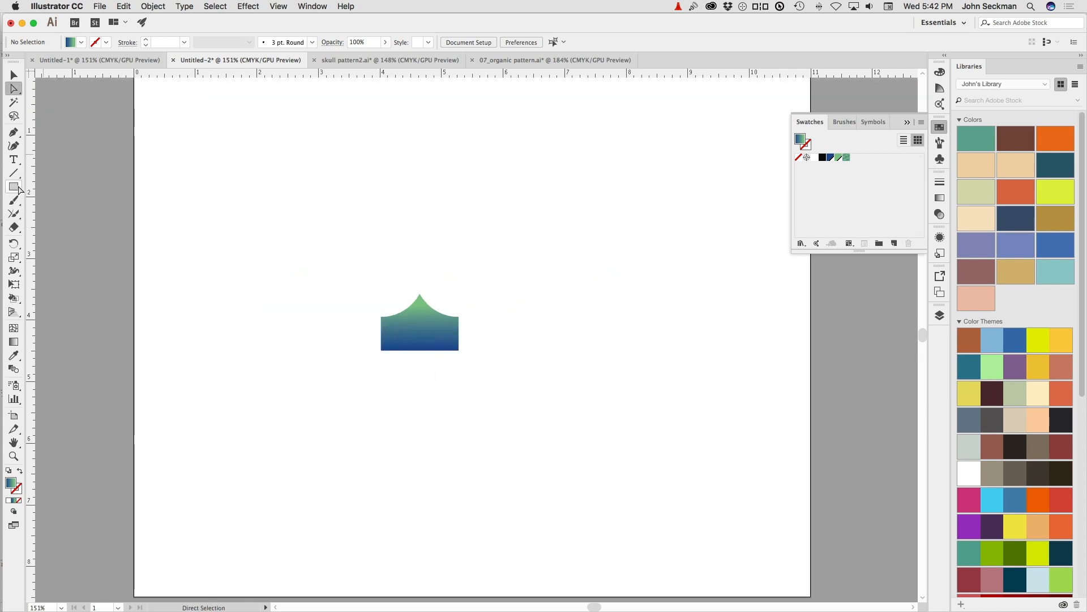
{"action": "left_click_drag", "start_coordinate": [544, 131], "coordinate": [872, 388]}
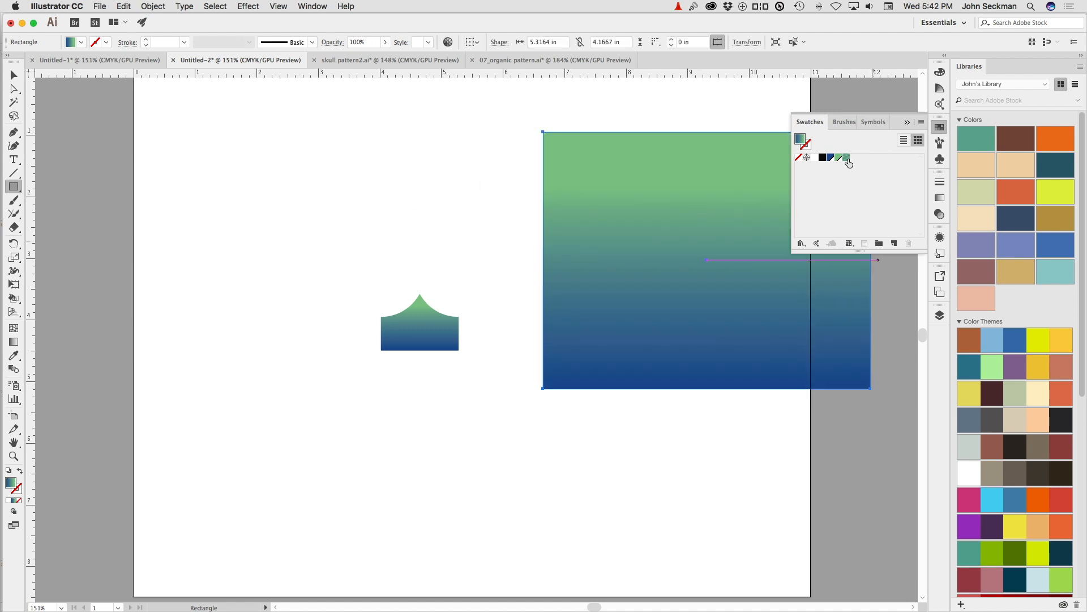
{"action": "left_click", "coordinate": [846, 158]}
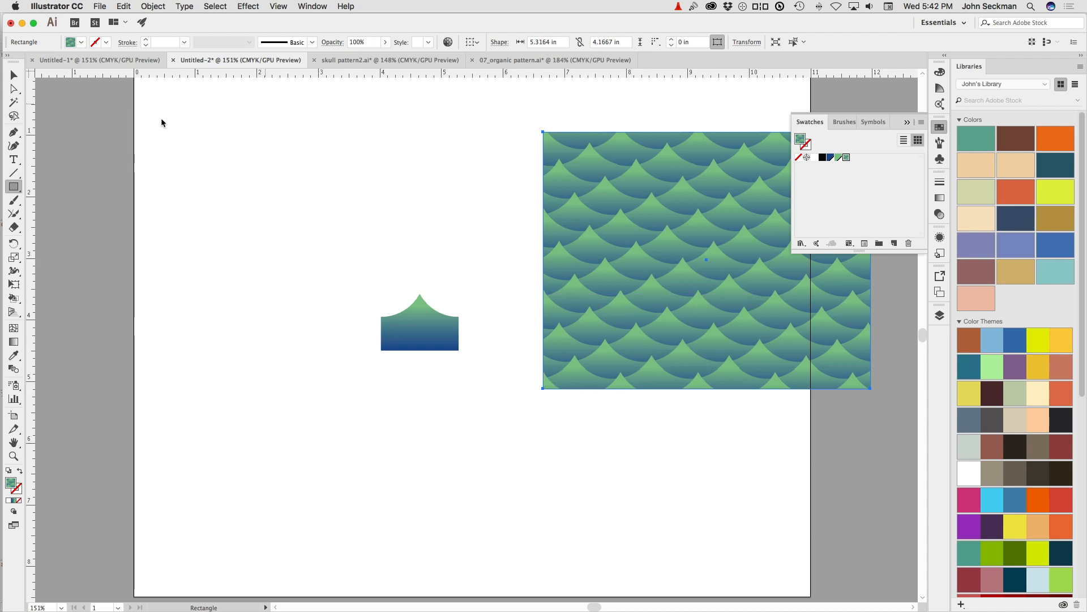
{"action": "left_click", "coordinate": [14, 75]}
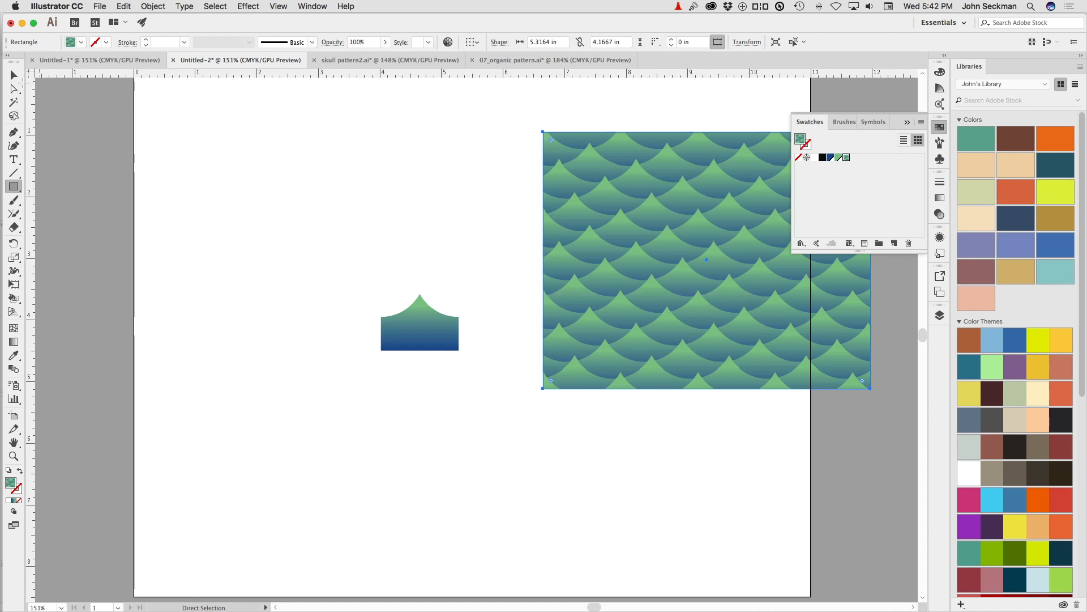
{"action": "left_click", "coordinate": [412, 180]}
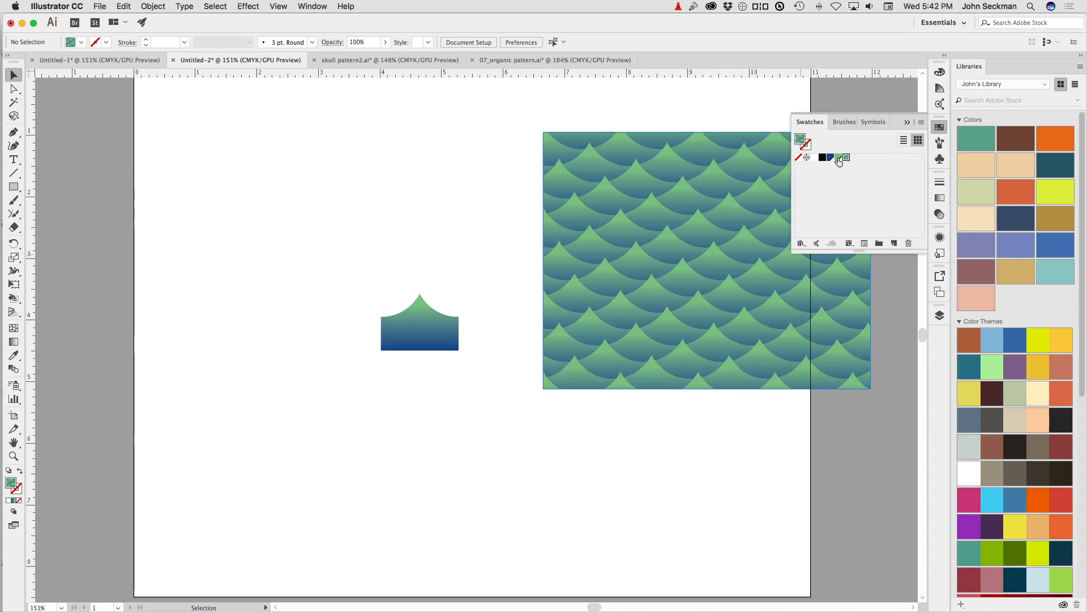
Step: Edit the blue global swatch with preview on, setting magenta to 47% and yellow to 74%
{"action": "left_click", "coordinate": [836, 194]}
{"action": "double_click", "coordinate": [830, 159]}
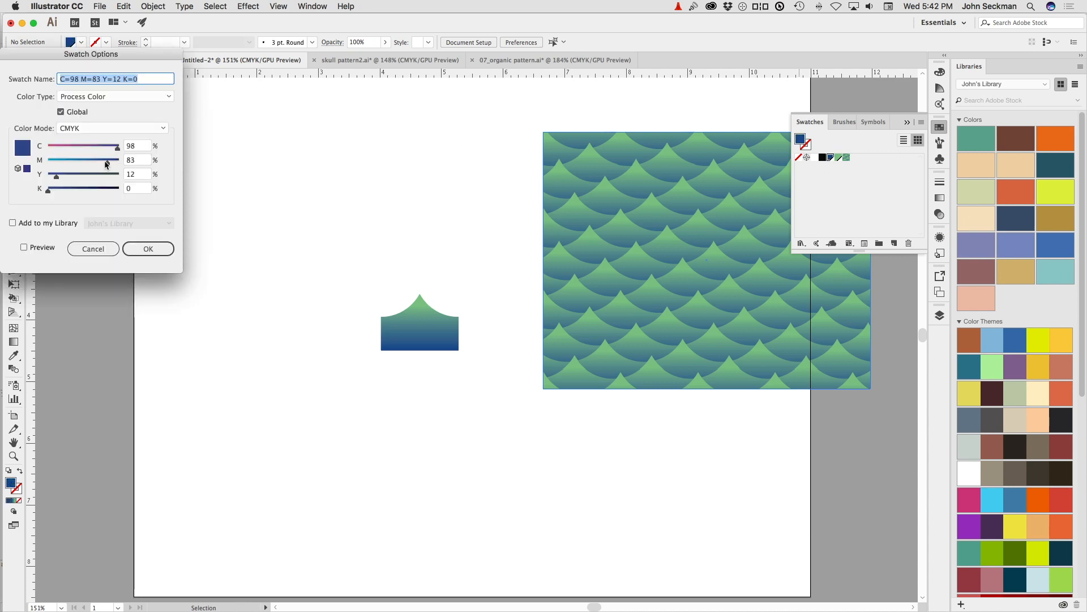
{"action": "left_click_drag", "start_coordinate": [108, 164], "coordinate": [81, 165]}
{"action": "left_click", "coordinate": [33, 248]}
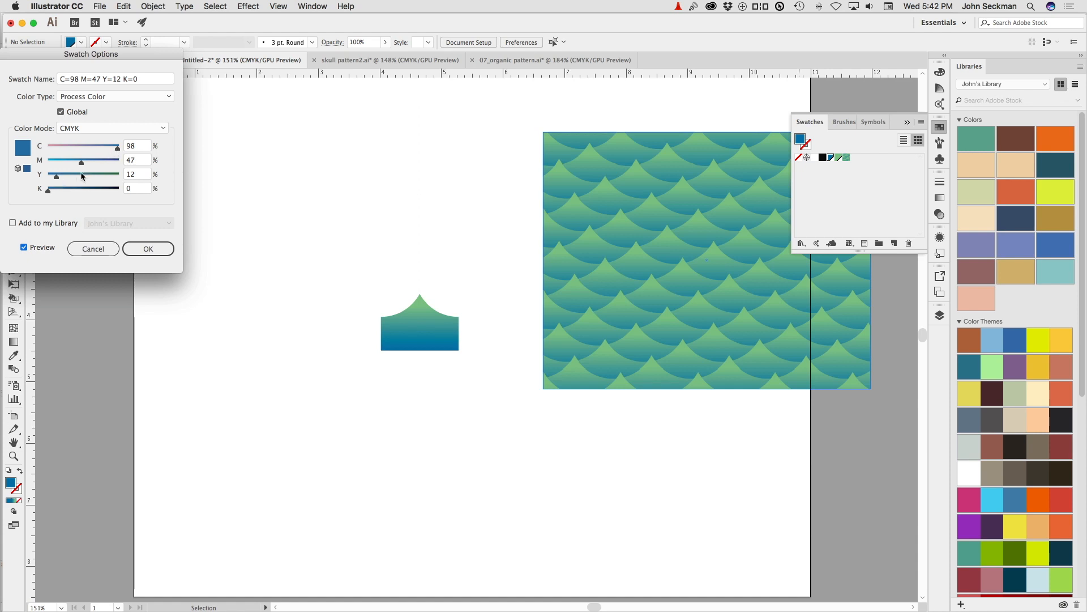
{"action": "left_click_drag", "start_coordinate": [56, 177], "coordinate": [102, 180]}
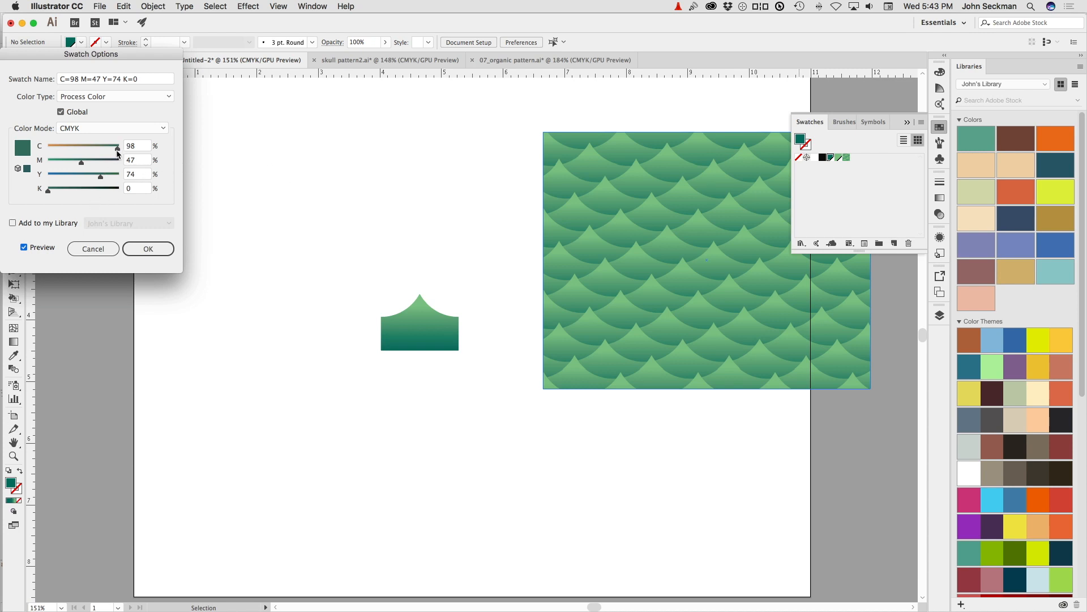
{"action": "left_click", "coordinate": [147, 249]}
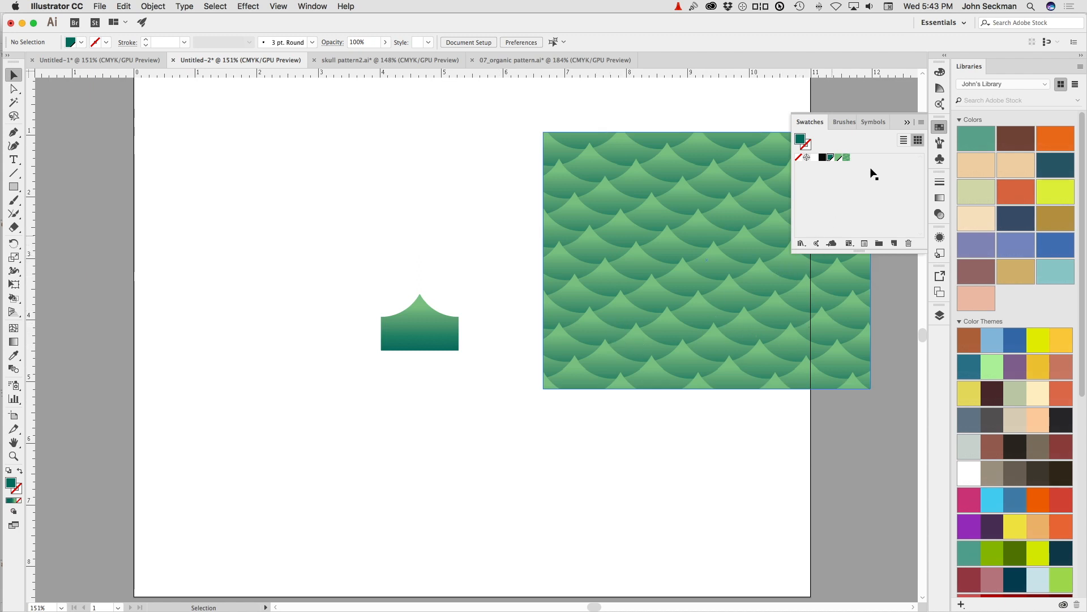
Step: Edit the light green global swatch, setting its cyan to 42%
{"action": "left_click", "coordinate": [848, 180]}
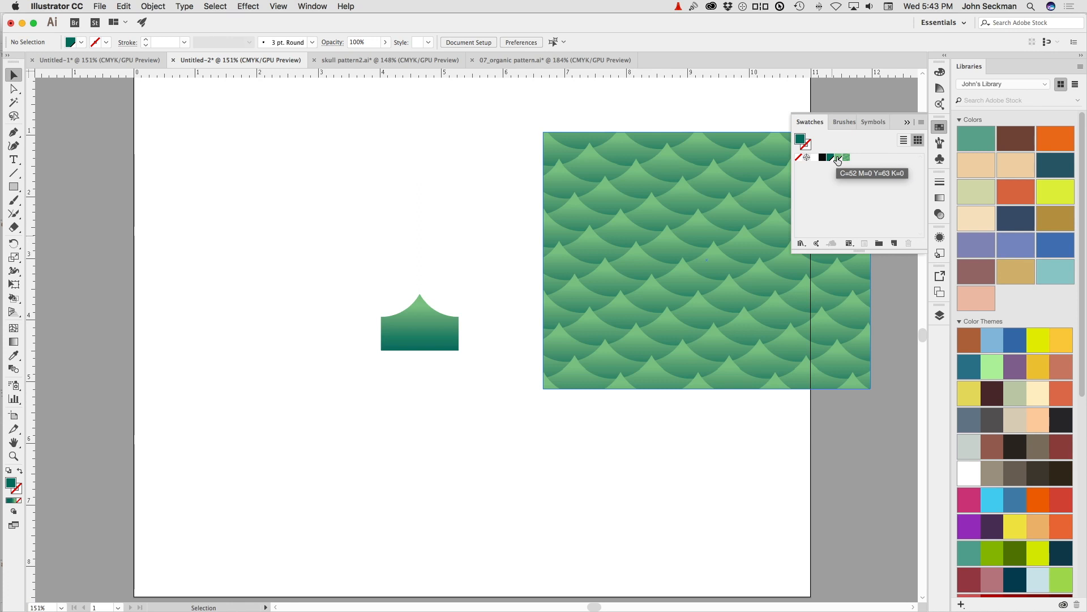
{"action": "left_click", "coordinate": [838, 158]}
{"action": "double_click", "coordinate": [838, 159]}
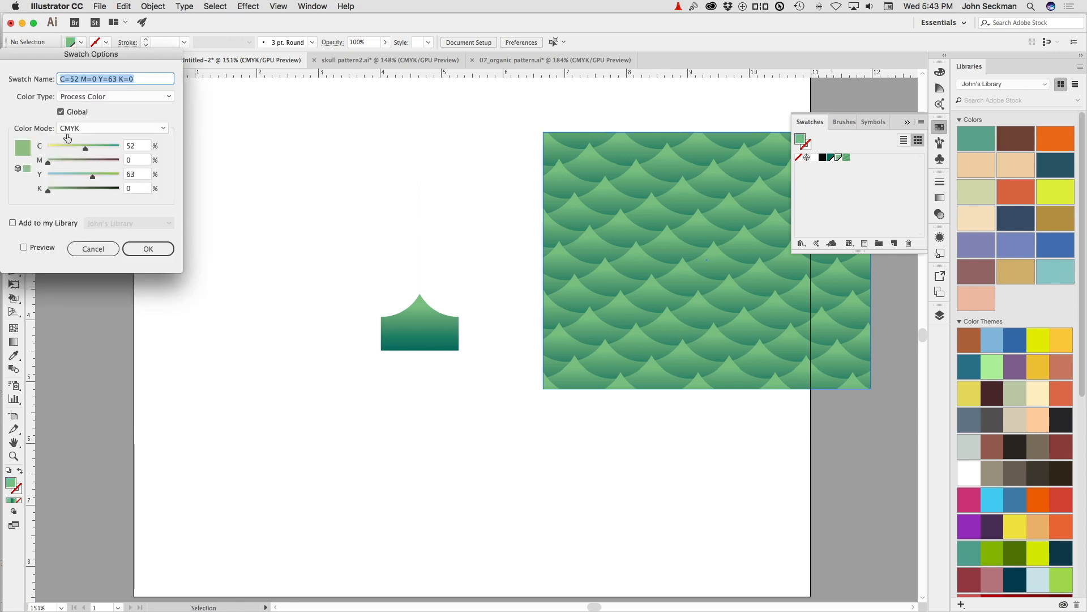
{"action": "left_click_drag", "start_coordinate": [84, 149], "coordinate": [77, 148]}
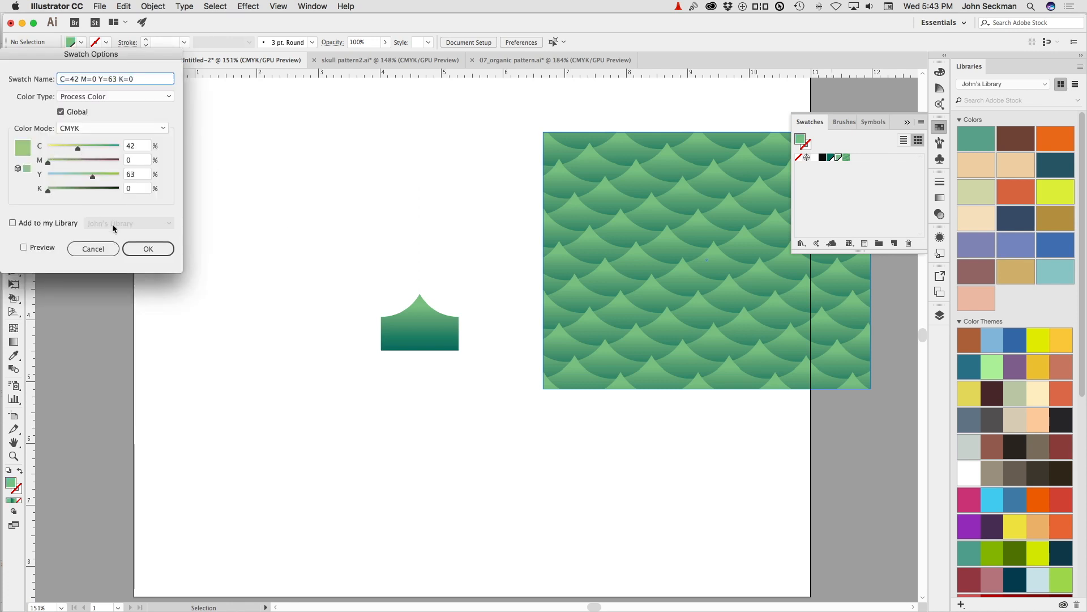
{"action": "left_click", "coordinate": [144, 253]}
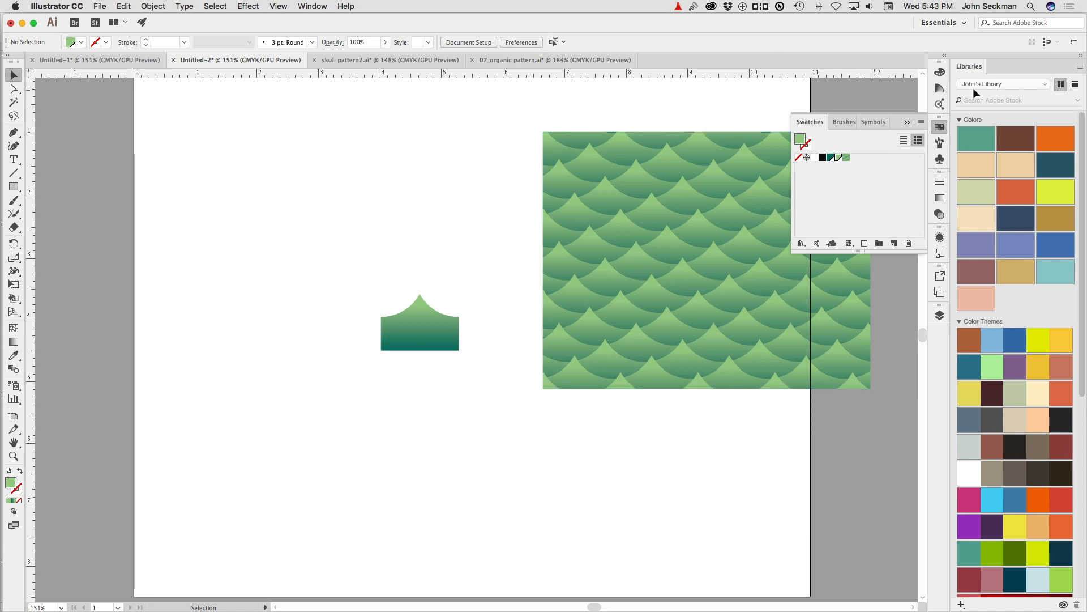
Step: Collapse the swatches, move the Waves-filled rectangle closer to the wave shape, and switch to the skull pattern2.ai document
{"action": "left_click", "coordinate": [908, 122]}
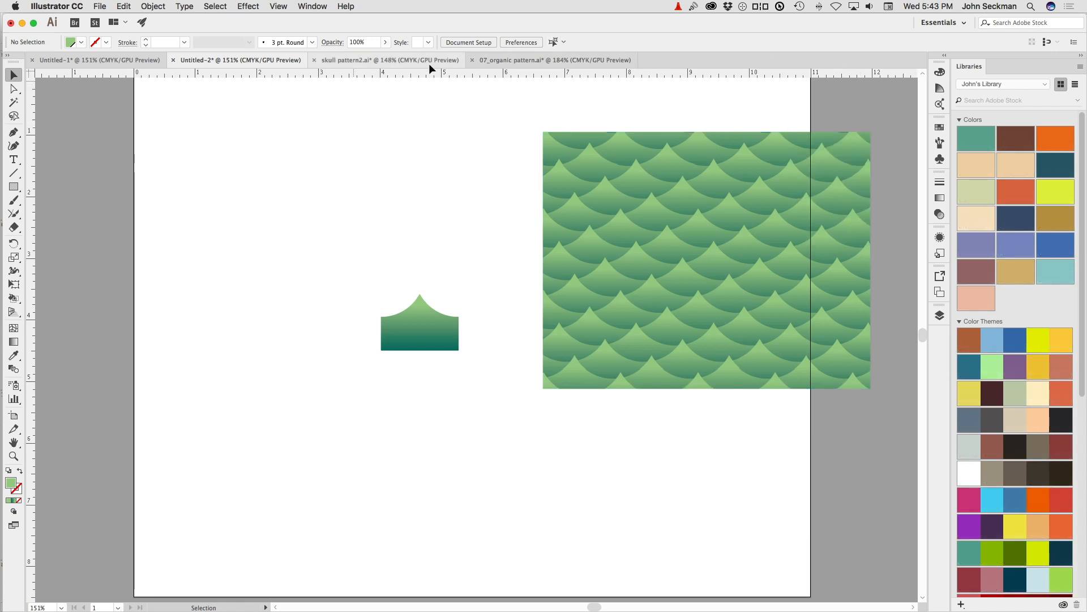
{"action": "left_click", "coordinate": [679, 233]}
{"action": "left_click_drag", "start_coordinate": [683, 232], "coordinate": [642, 282]}
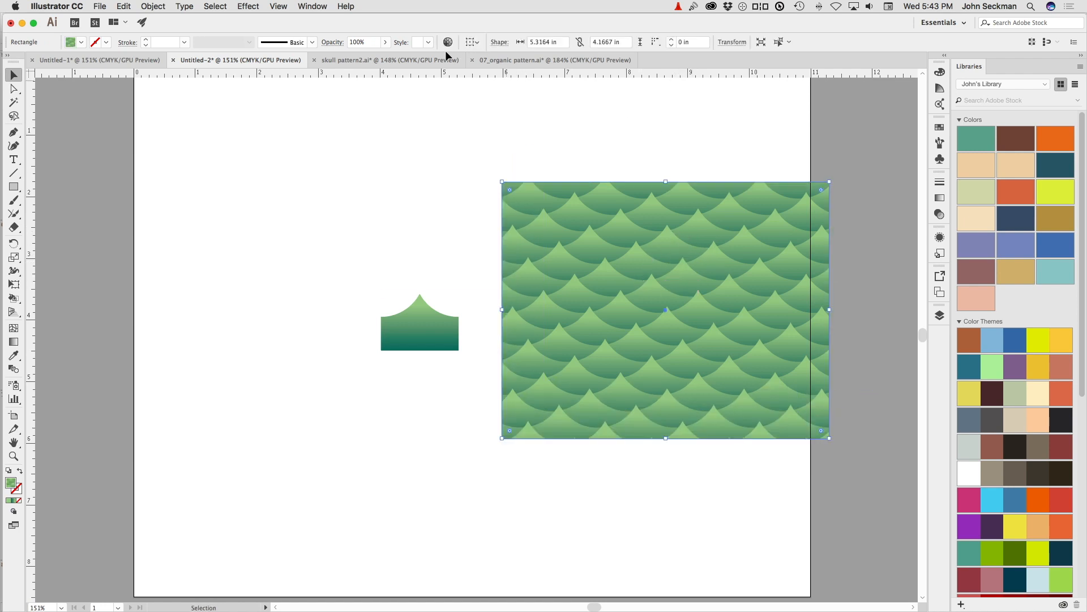
{"action": "left_click", "coordinate": [342, 60]}
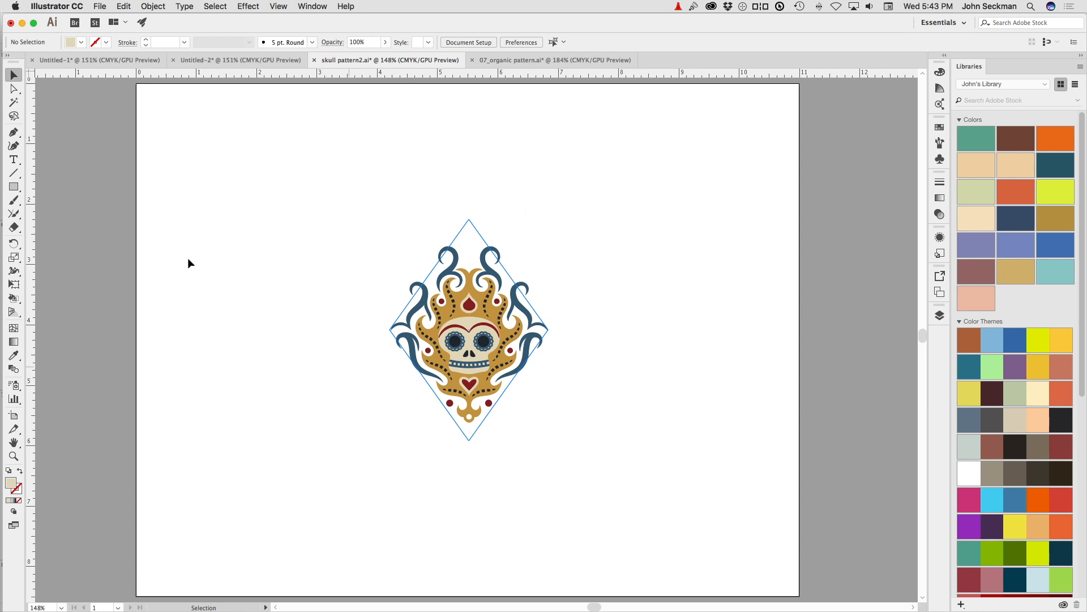
Step: Draw a square about 1.7 in wide beside the skull artwork and rotate it 45°
{"action": "left_click", "coordinate": [19, 189]}
{"action": "left_click_drag", "start_coordinate": [231, 190], "coordinate": [333, 292]}
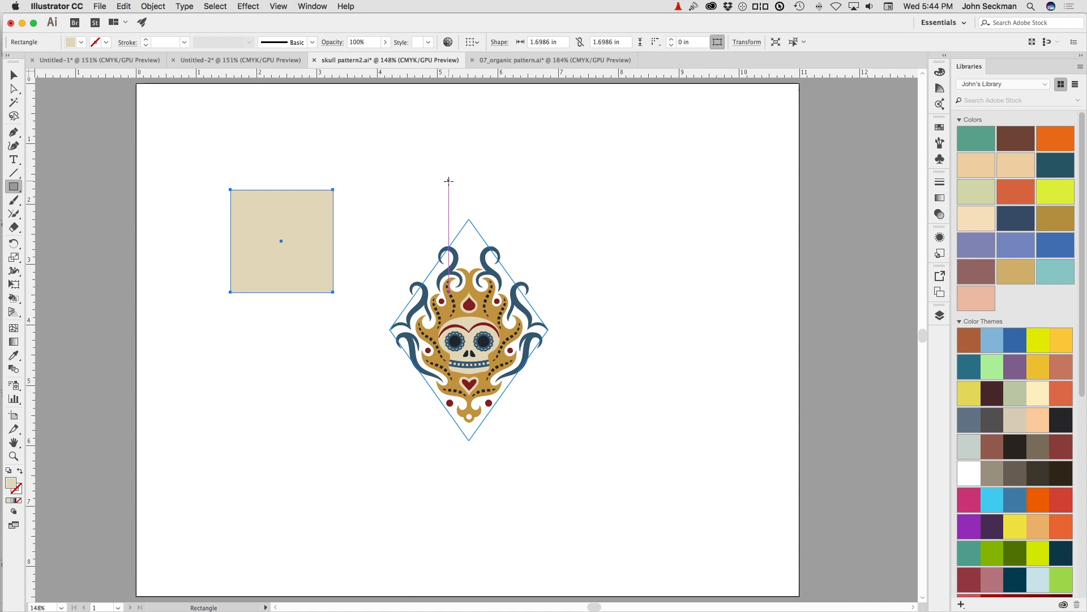
{"action": "key", "text": "r"}
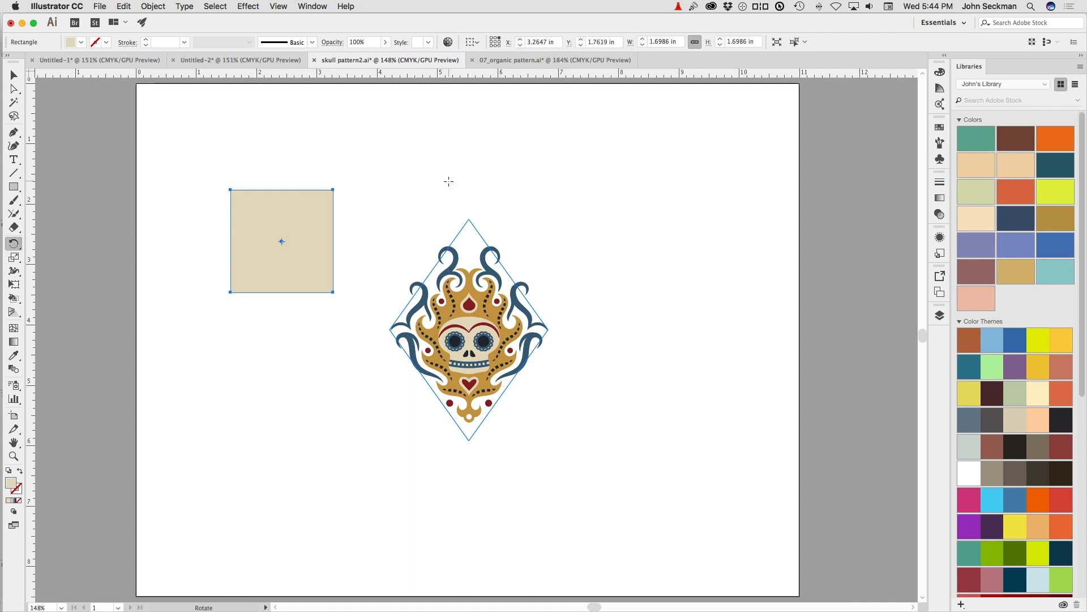
{"action": "key", "text": "Return"}
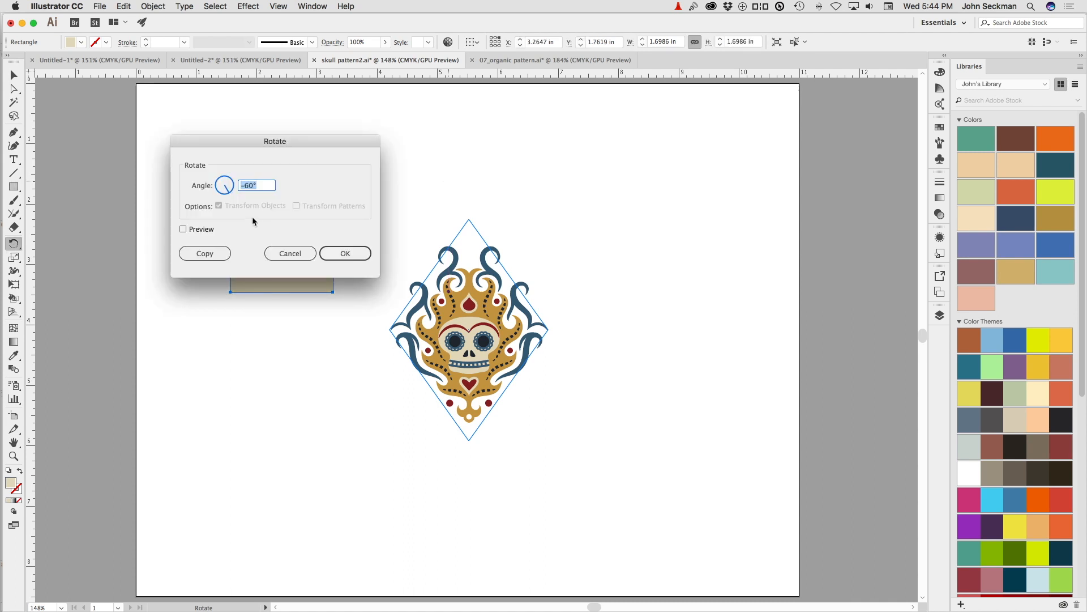
{"action": "type", "text": "45"}
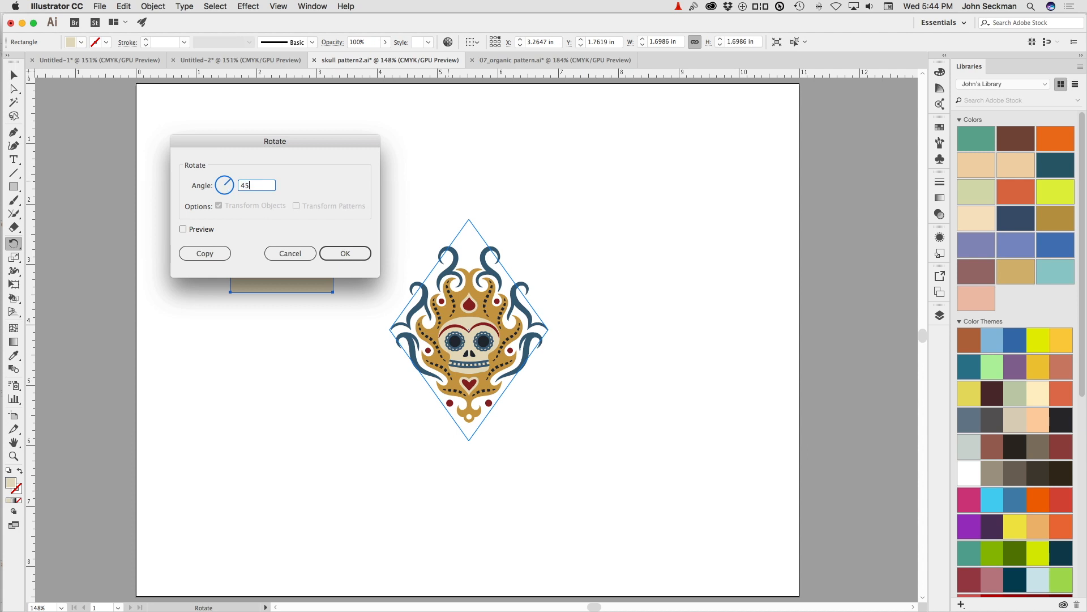
{"action": "key", "text": "Return"}
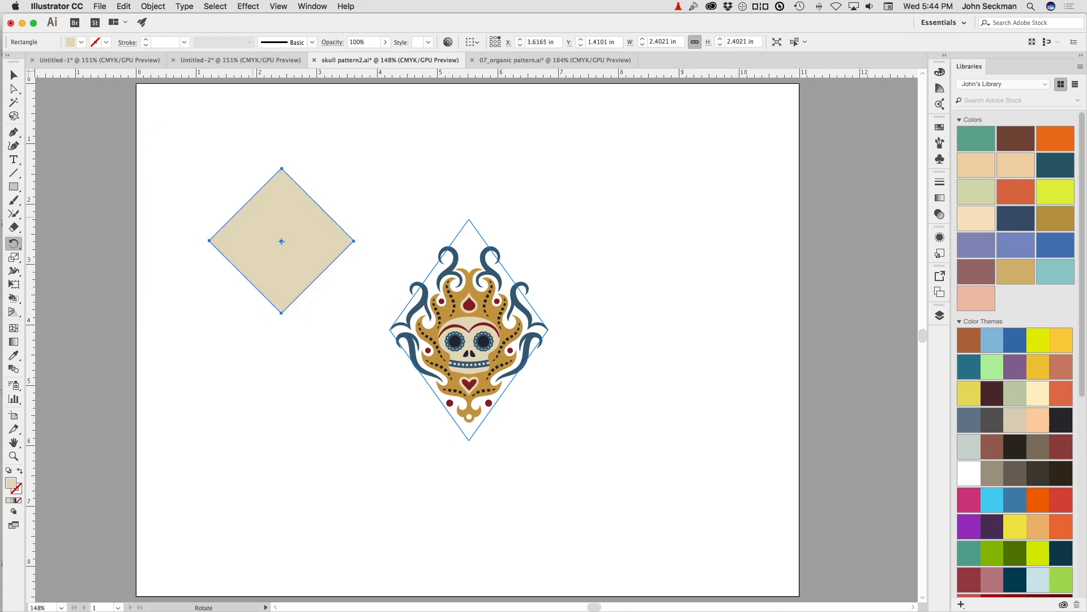
Step: Scale the rotated square horizontally into a diamond about 1.27 in wide and deselect it
{"action": "key", "text": "super"}
{"action": "left_click", "coordinate": [14, 258]}
{"action": "left_click_drag", "start_coordinate": [358, 239], "coordinate": [321, 241]}
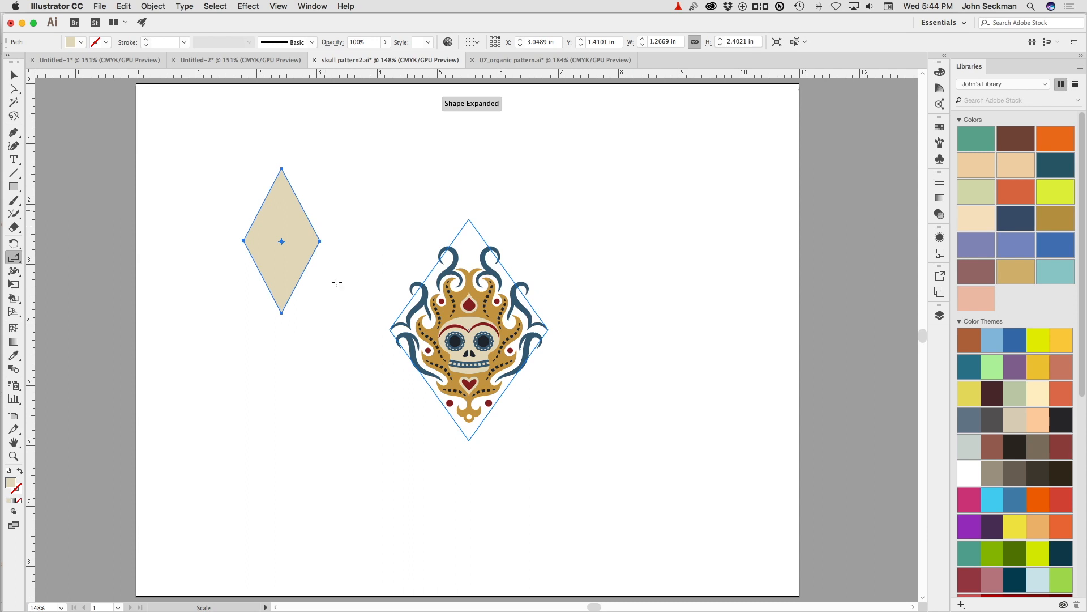
{"action": "key", "text": "v"}
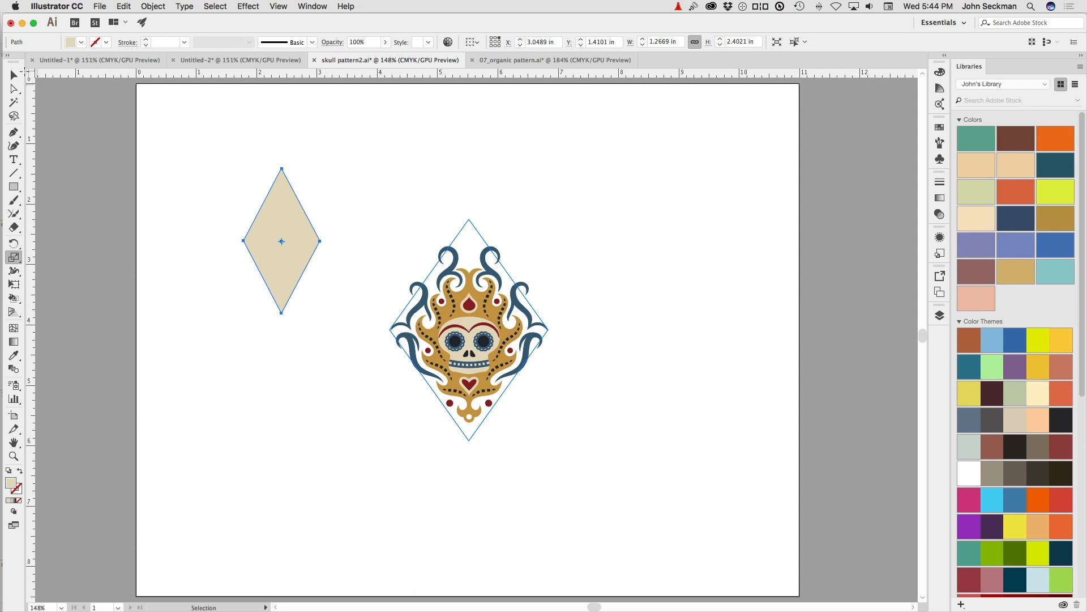
{"action": "left_click", "coordinate": [213, 305]}
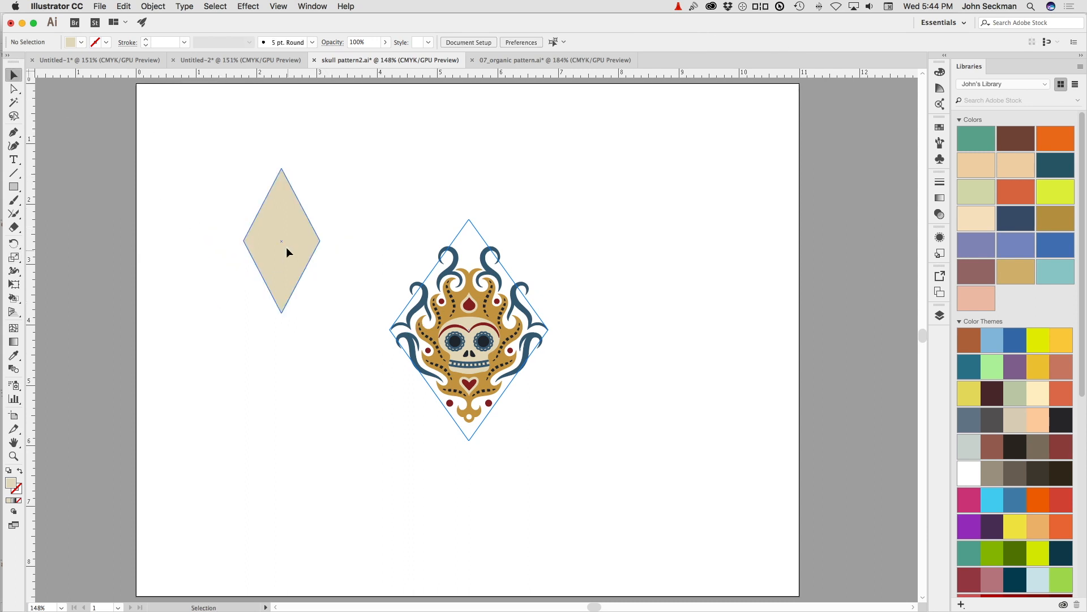
Step: Move the diamond by its anchor point, trying out snapping to its corners, and place it beside the skull artwork
{"action": "left_click", "coordinate": [245, 242]}
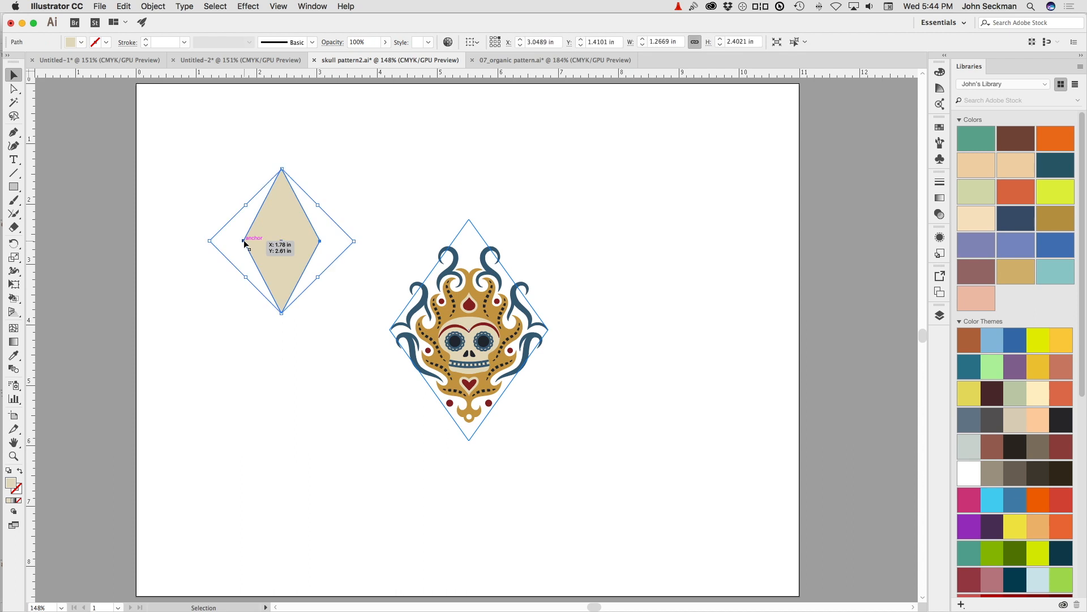
{"action": "left_click_drag", "start_coordinate": [245, 243], "coordinate": [282, 171]}
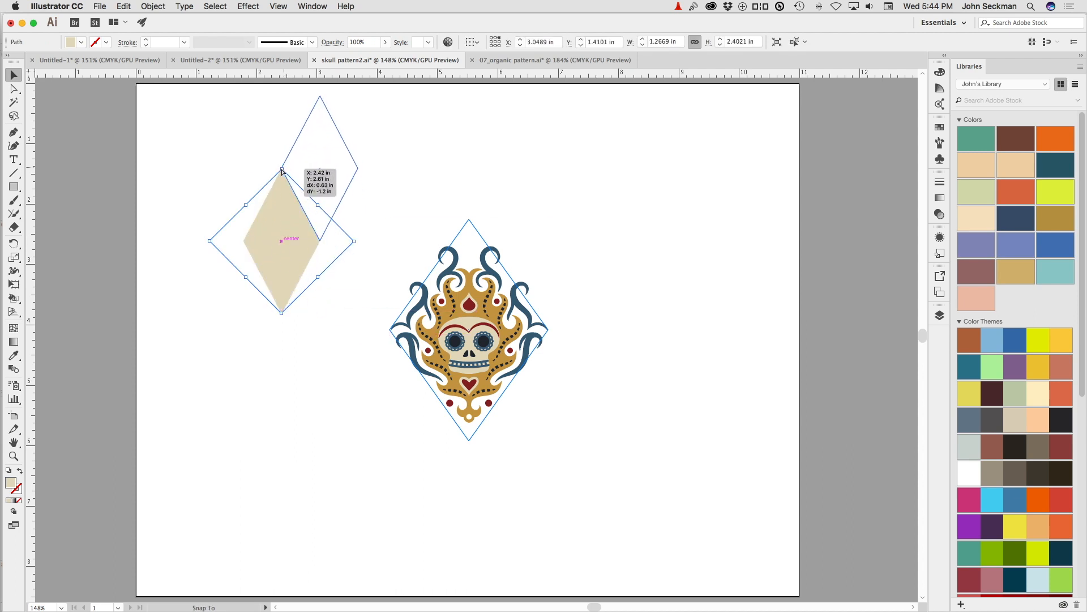
{"action": "left_click_drag", "start_coordinate": [282, 171], "coordinate": [283, 314]}
{"action": "left_click_drag", "start_coordinate": [202, 361], "coordinate": [201, 359]}
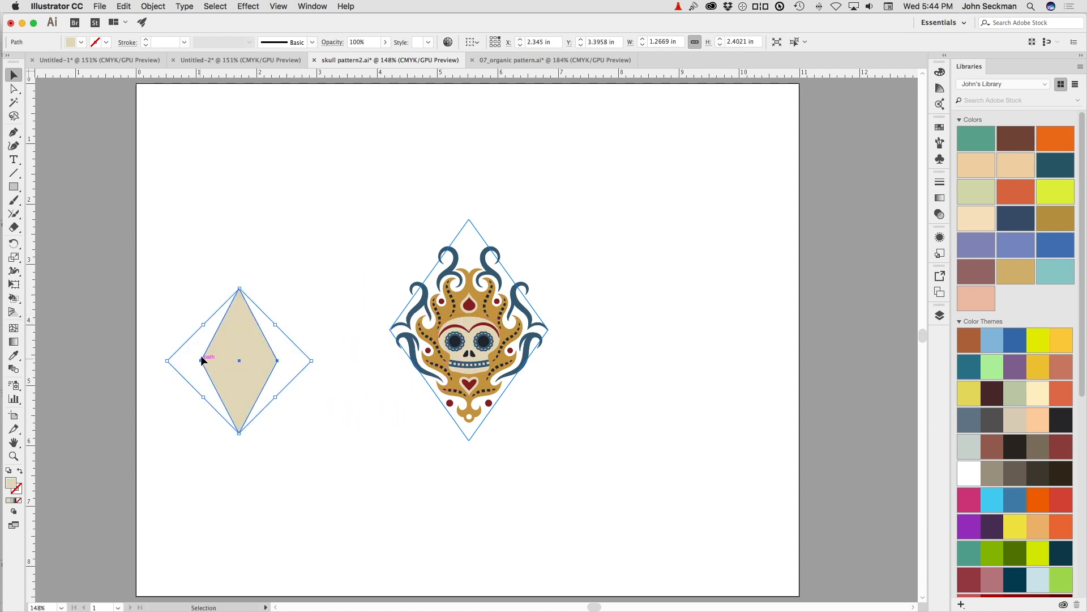
{"action": "key", "text": "Delete"}
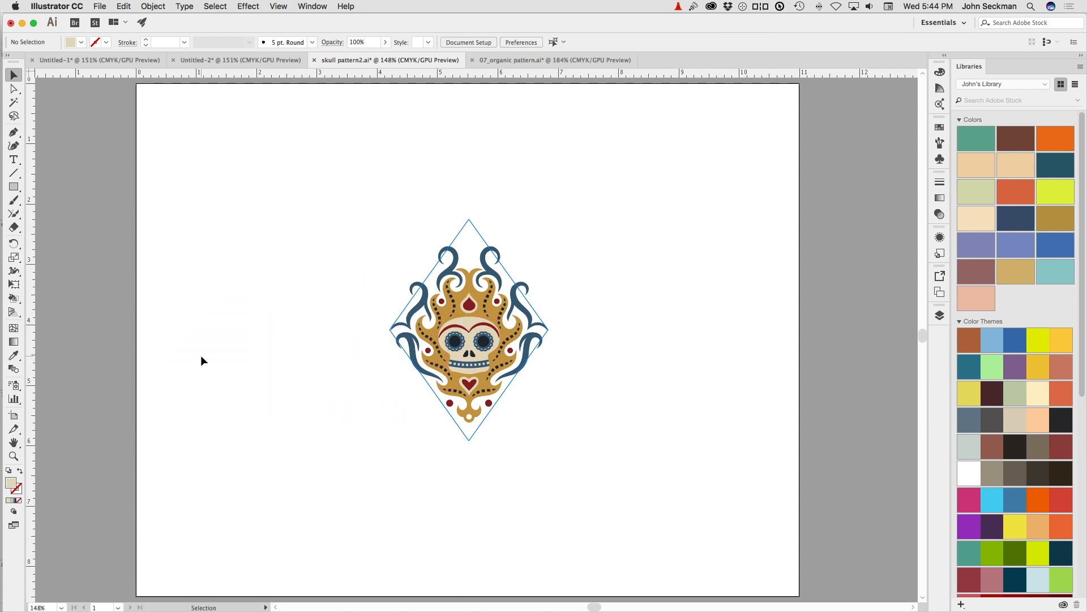
{"action": "key", "text": "super+z"}
{"action": "left_click_drag", "start_coordinate": [225, 362], "coordinate": [253, 313]}
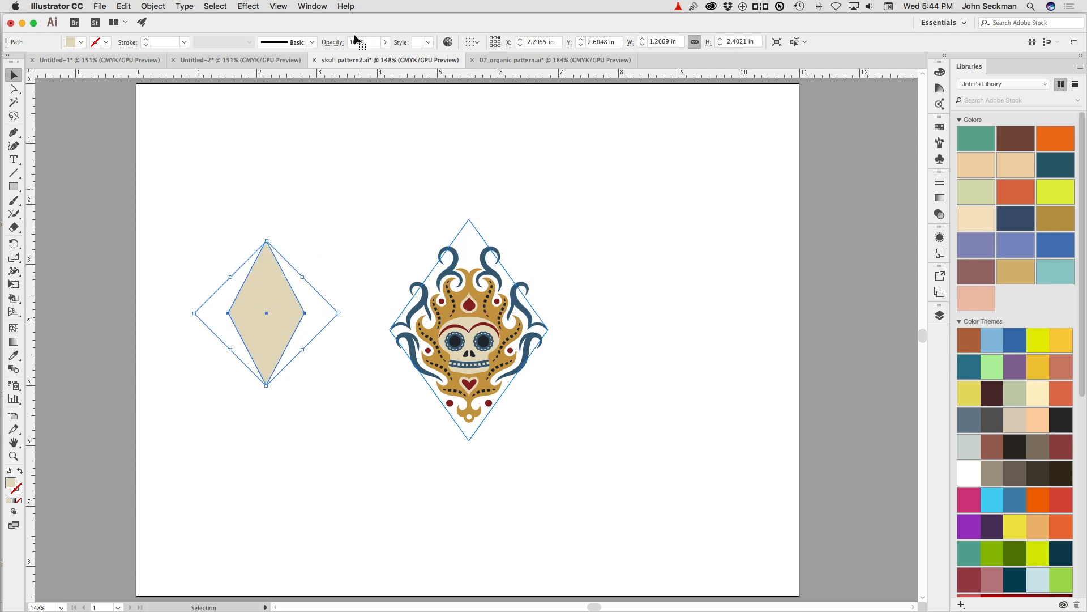
Step: Convert the diamond beside the skull artwork into a guide
{"action": "left_click", "coordinate": [279, 6]}
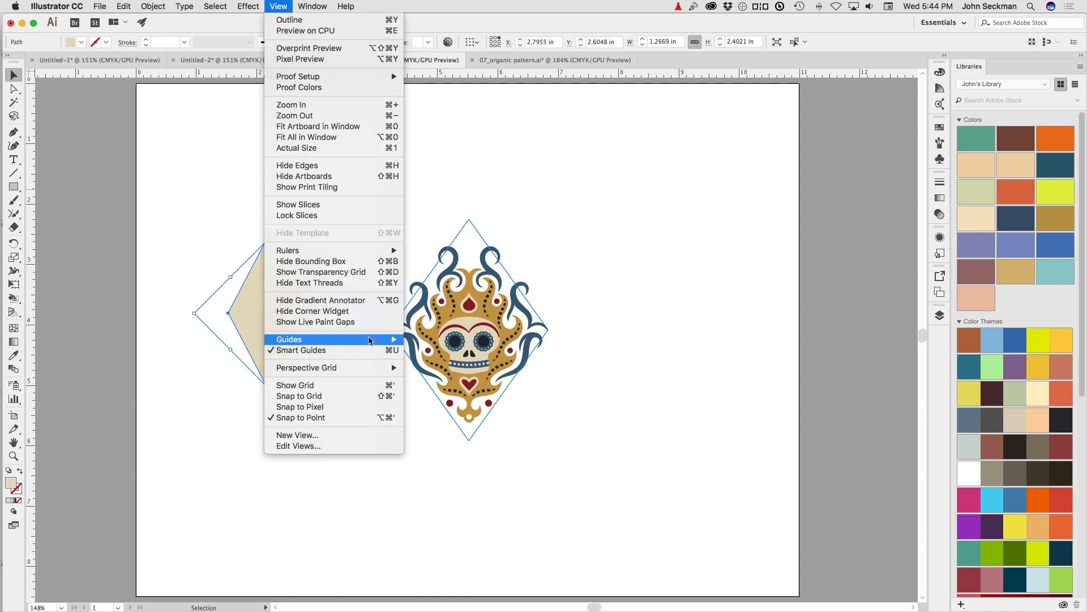
{"action": "mouse_move", "coordinate": [372, 339]}
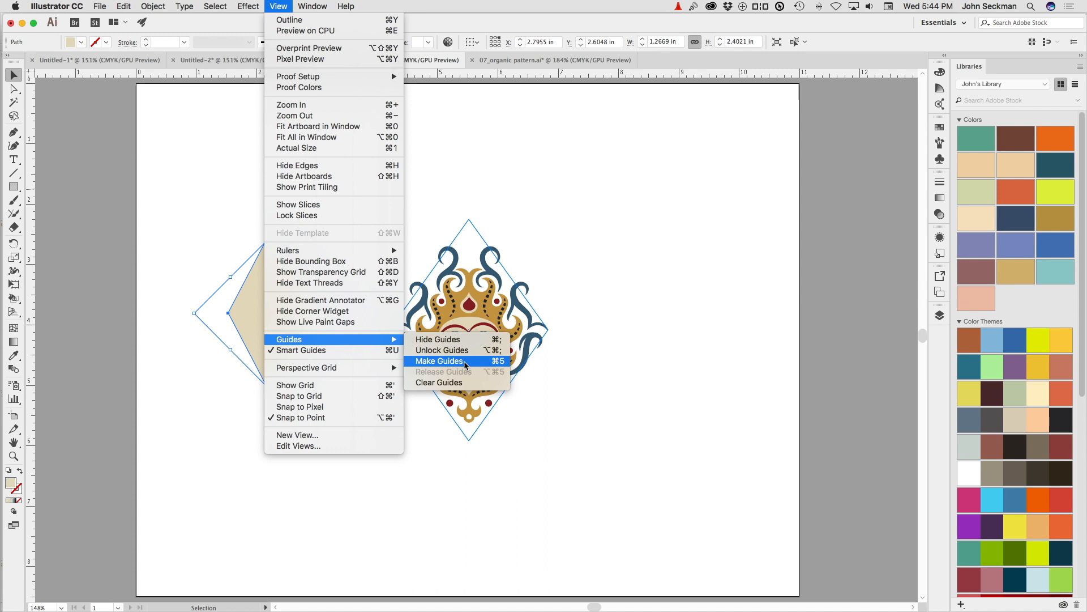
{"action": "left_click", "coordinate": [448, 361]}
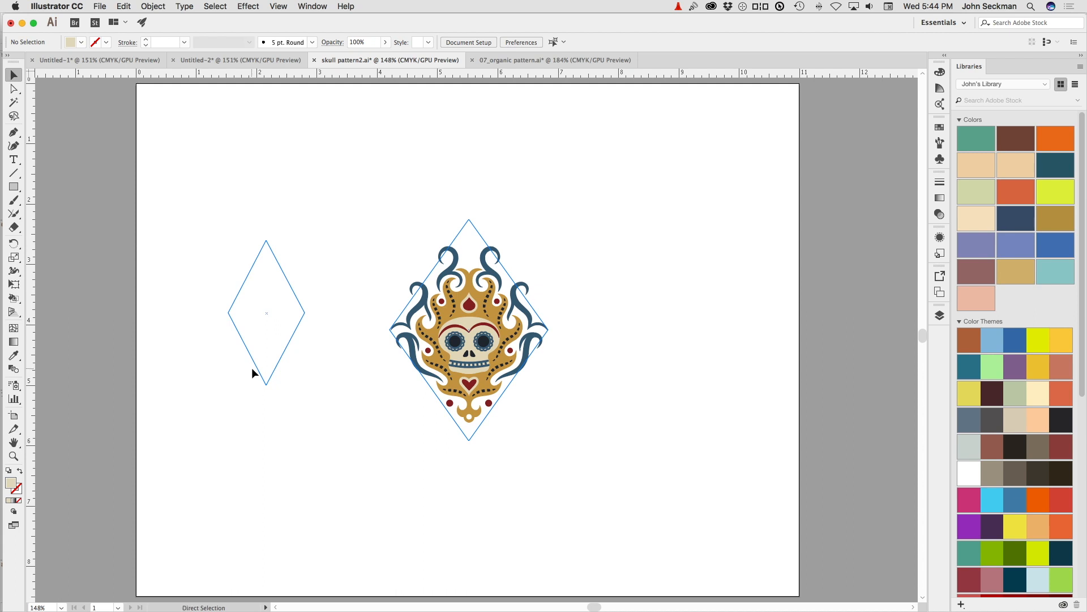
Step: Undo the guide conversion and delete the practice diamond
{"action": "key", "text": "super+z"}
{"action": "key", "text": "super+z"}
{"action": "key", "text": "Delete"}
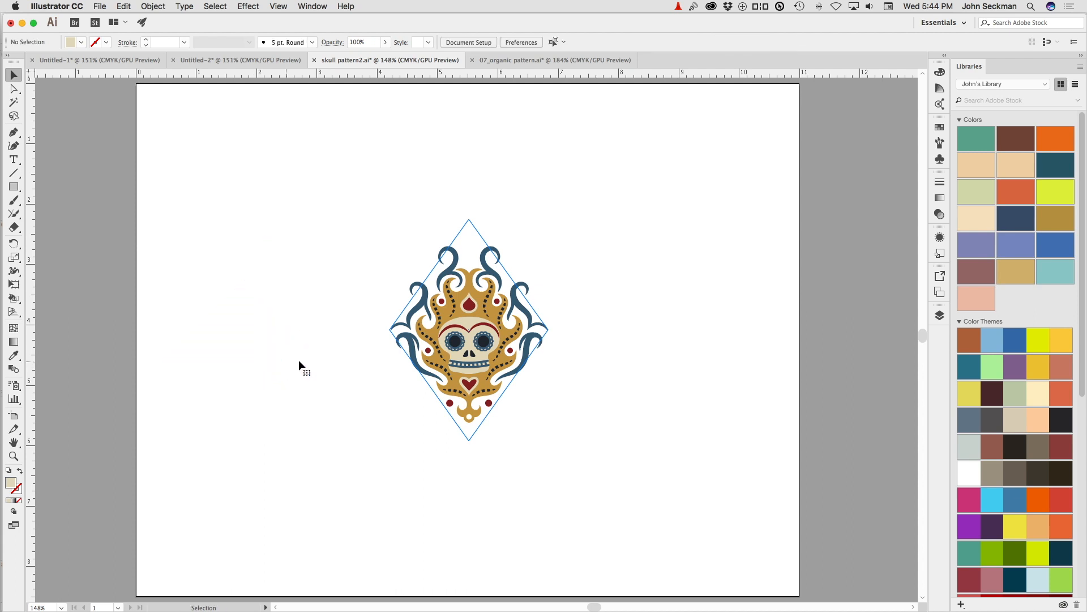
Step: Select all of the skull artwork and make a new pattern from it
{"action": "key", "text": "space"}
{"action": "left_click", "coordinate": [459, 342], "text": "super"}
{"action": "left_click", "coordinate": [459, 342], "text": "super"}
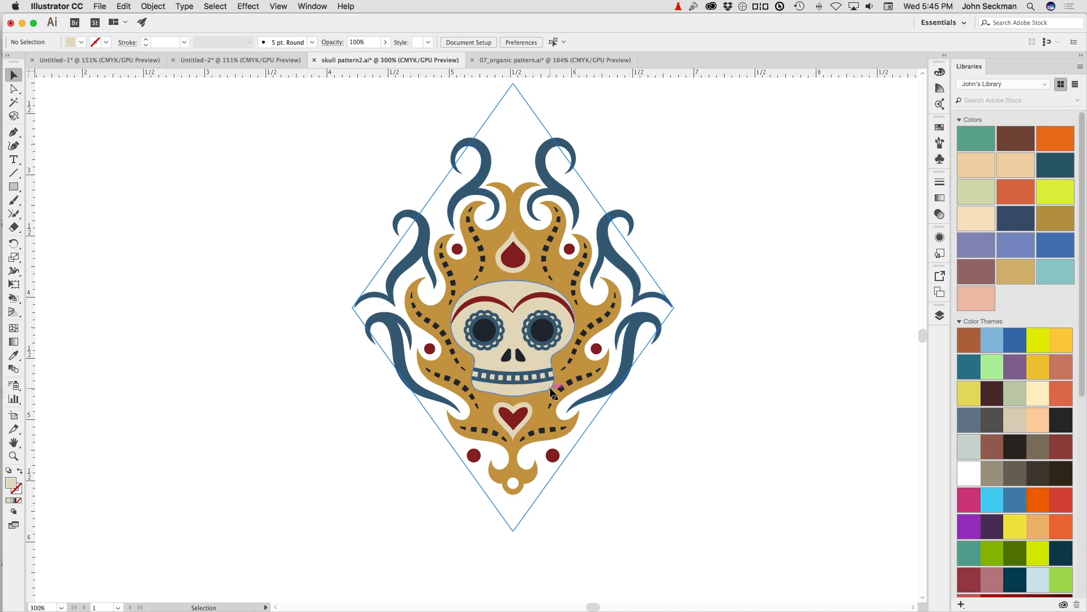
{"action": "key", "text": "super+alt+space"}
{"action": "left_click_drag", "start_coordinate": [547, 387], "coordinate": [544, 382]}
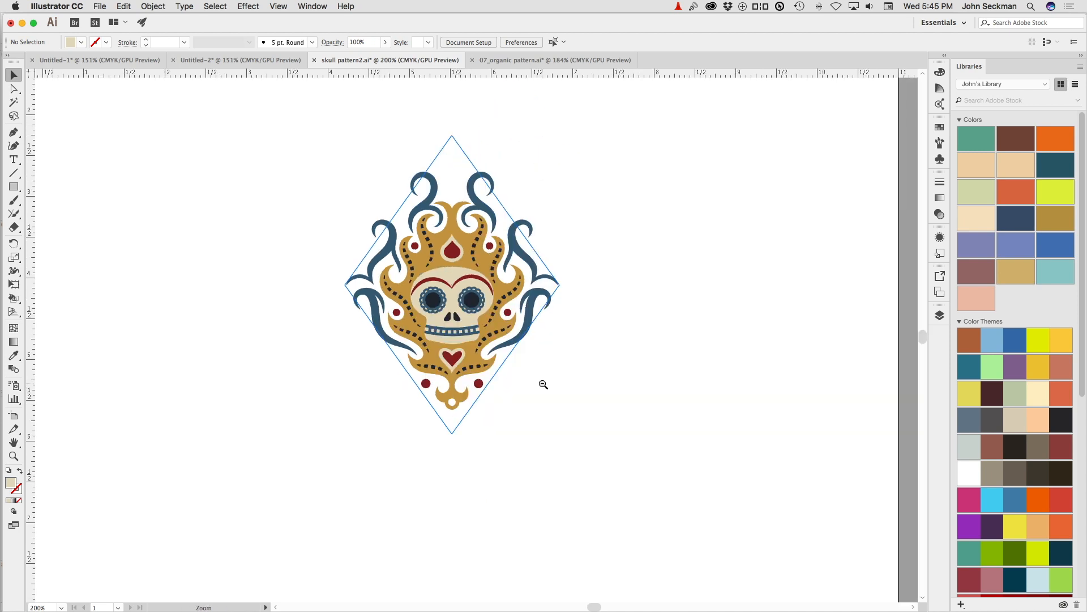
{"action": "left_click_drag", "start_coordinate": [422, 317], "coordinate": [504, 369]}
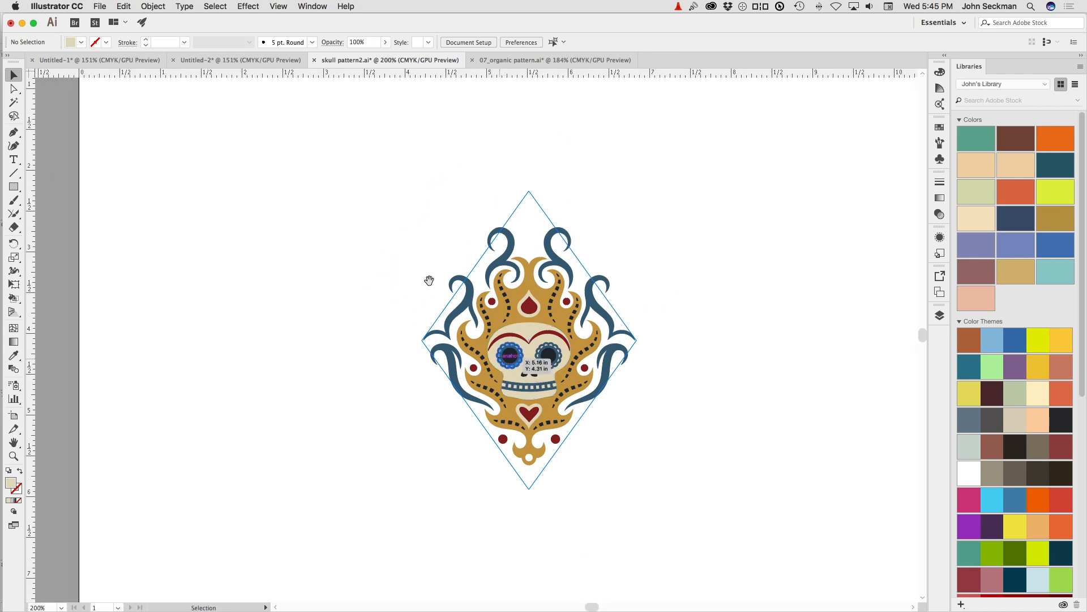
{"action": "left_click_drag", "start_coordinate": [379, 172], "coordinate": [669, 515]}
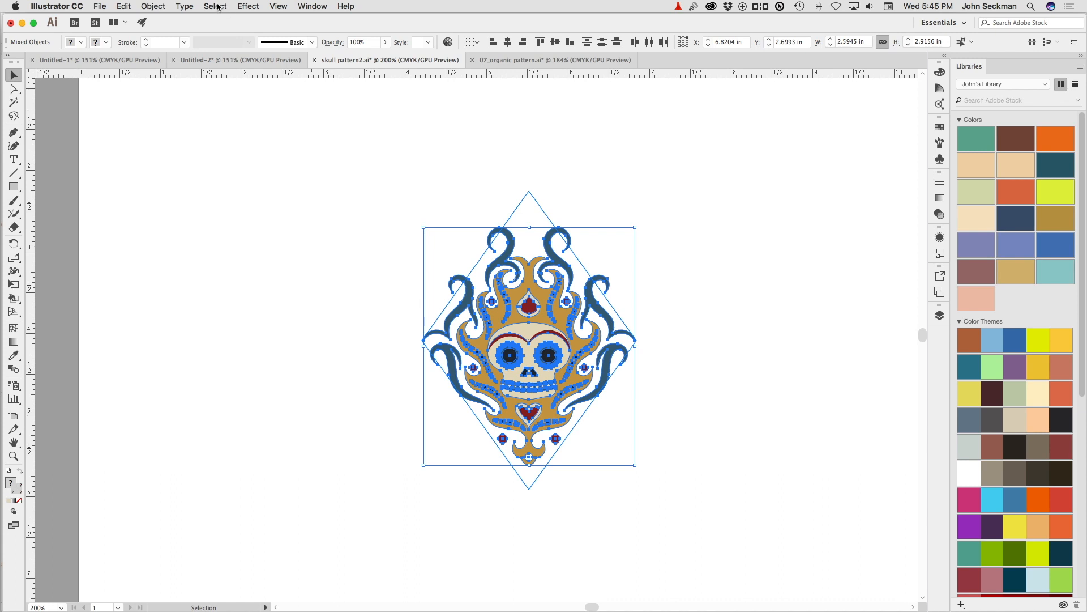
{"action": "left_click", "coordinate": [185, 6]}
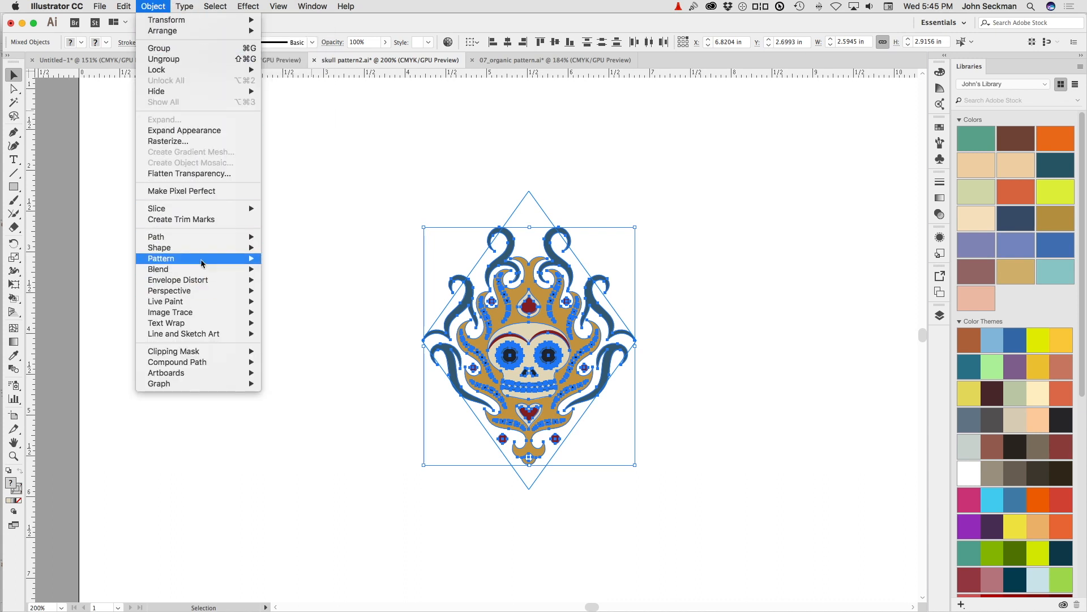
{"action": "mouse_move", "coordinate": [202, 263]}
{"action": "left_click", "coordinate": [311, 258]}
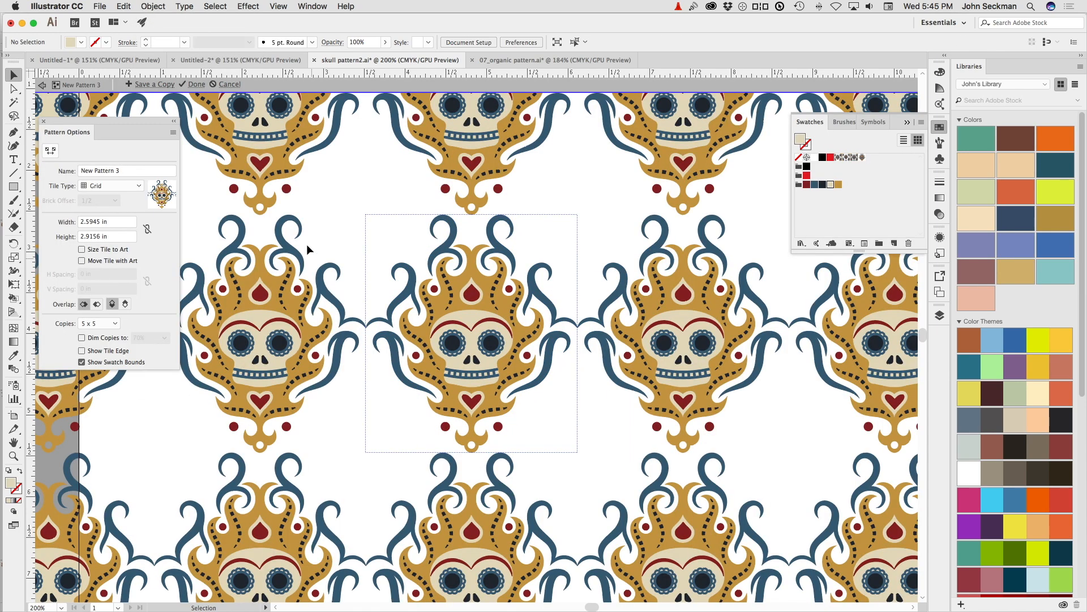
Step: Try the Brick by Column tile type on the skull pattern and settle on Hex by Column
{"action": "left_click", "coordinate": [110, 188]}
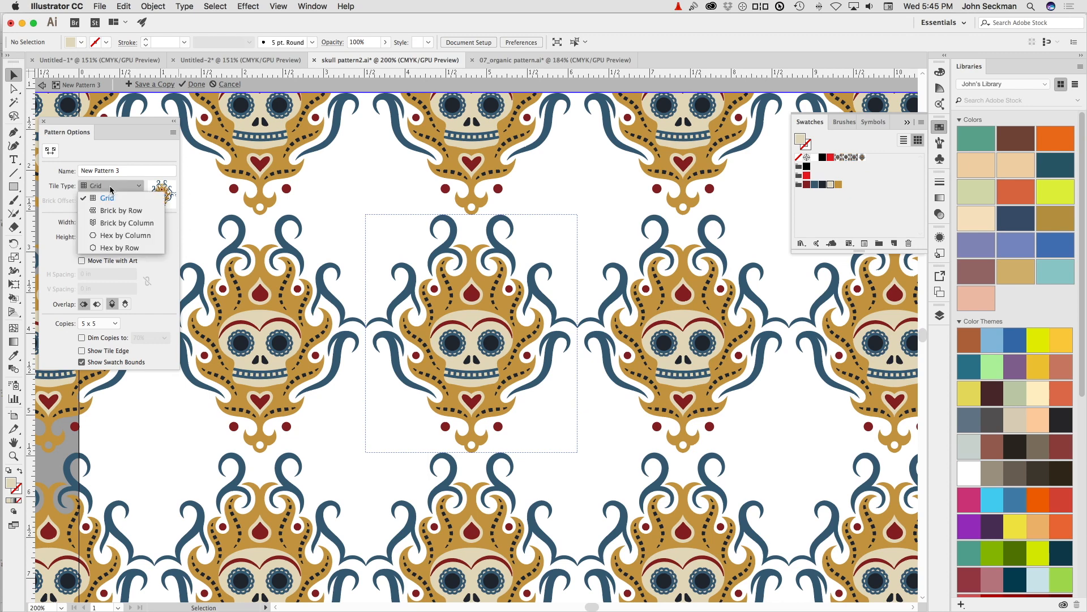
{"action": "left_click", "coordinate": [119, 223]}
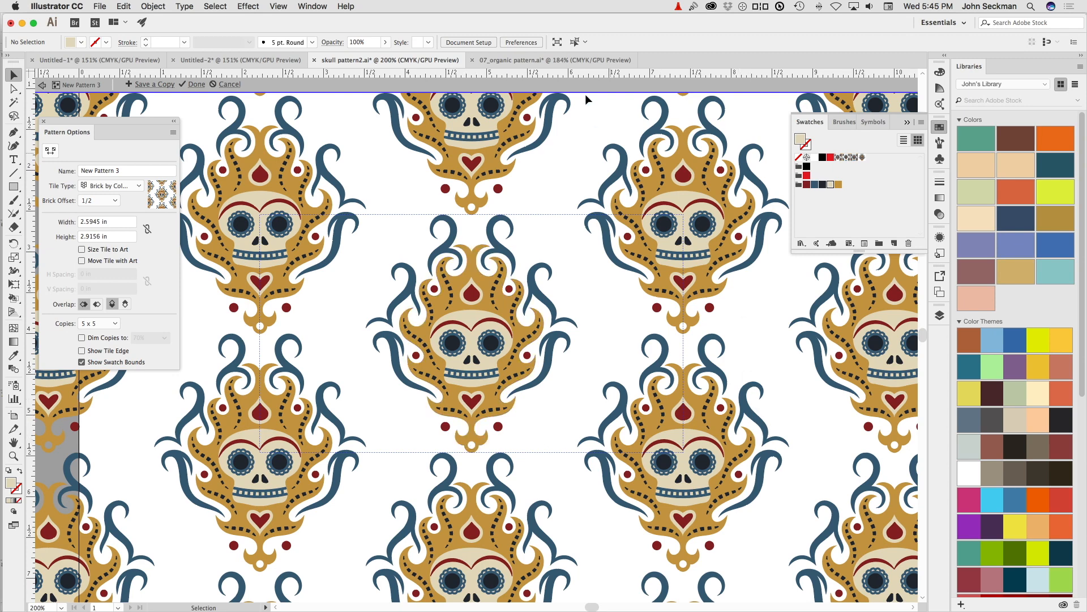
{"action": "scroll", "coordinate": [391, 337], "scroll_direction": "left", "scroll_amount": 1}
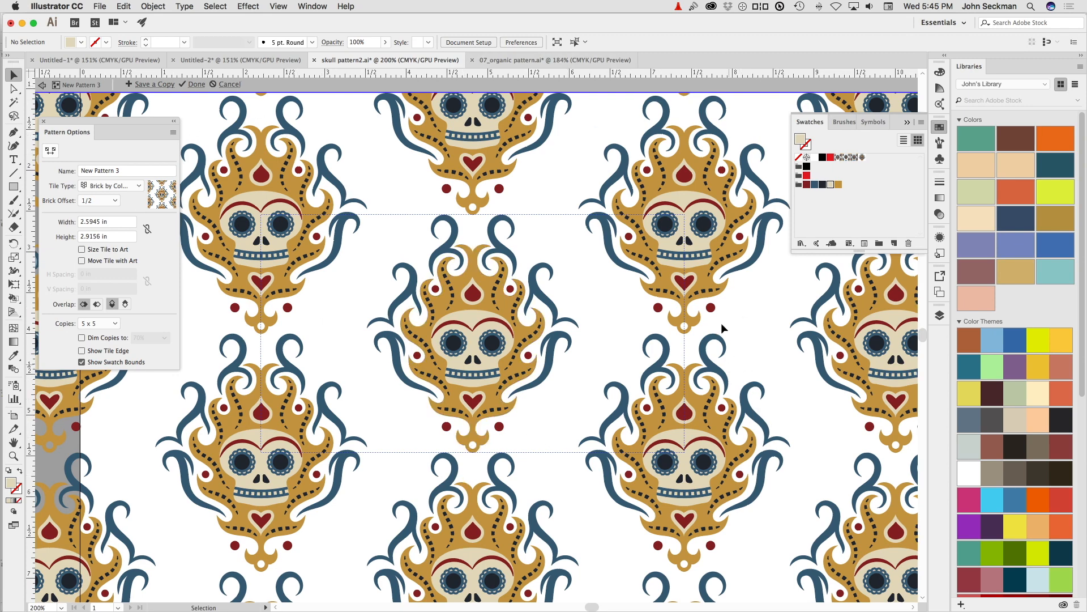
{"action": "left_click", "coordinate": [121, 187]}
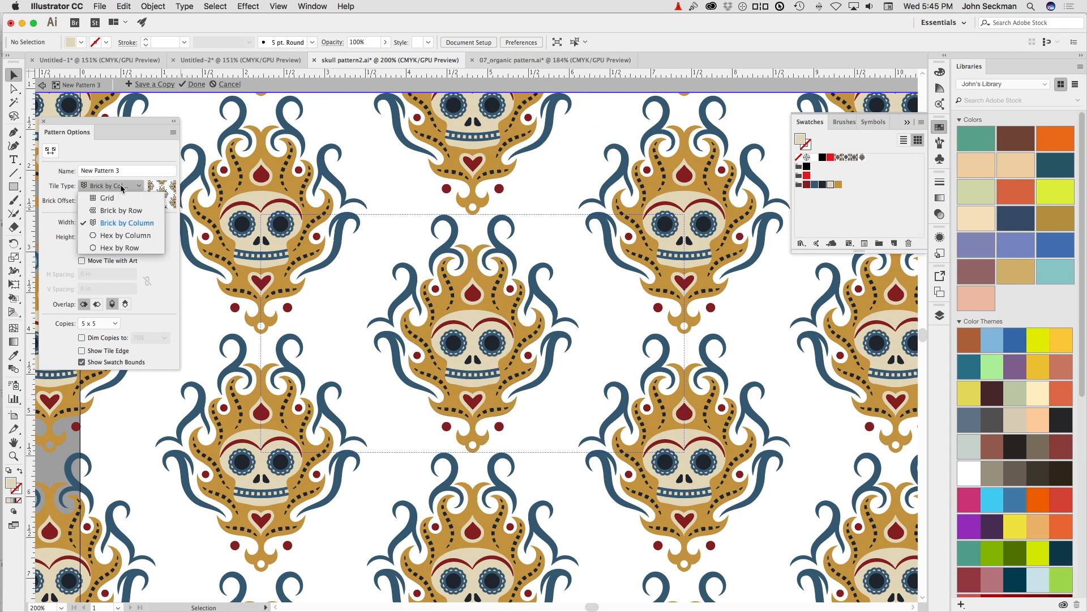
{"action": "left_click", "coordinate": [122, 242]}
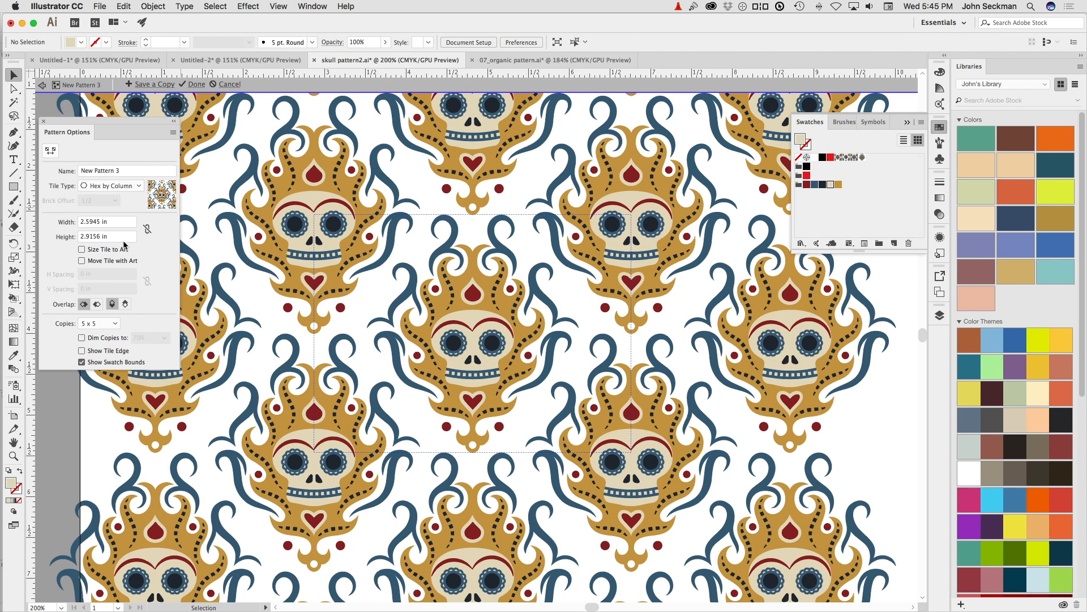
Step: Resize the skull pattern's hex tile with the Pattern Tile tool to about 2.69 in wide and 2.87 in high
{"action": "left_click", "coordinate": [50, 150]}
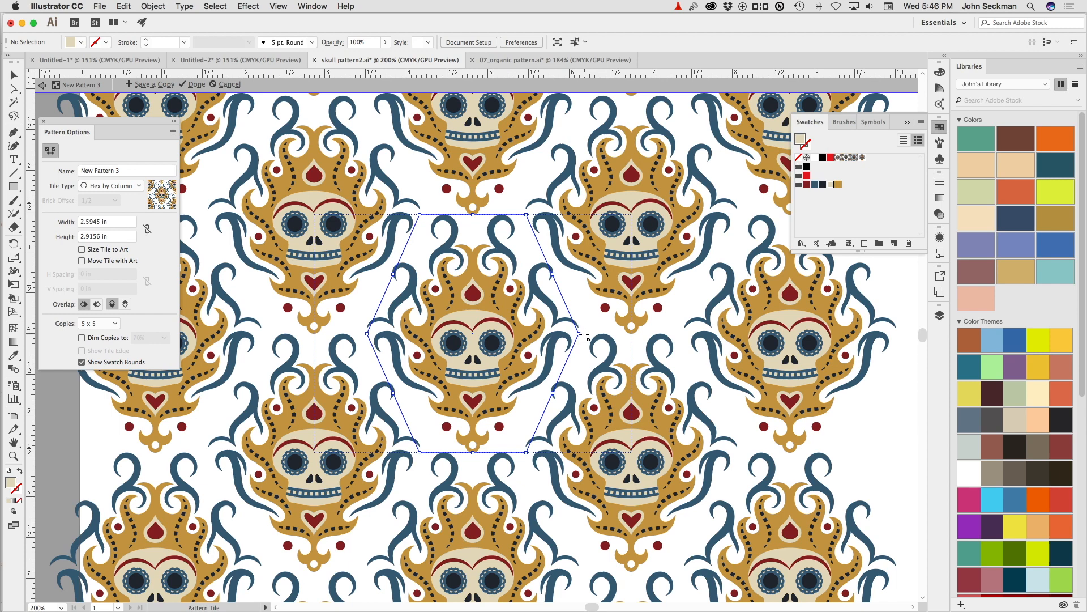
{"action": "left_click_drag", "start_coordinate": [578, 334], "coordinate": [573, 336]}
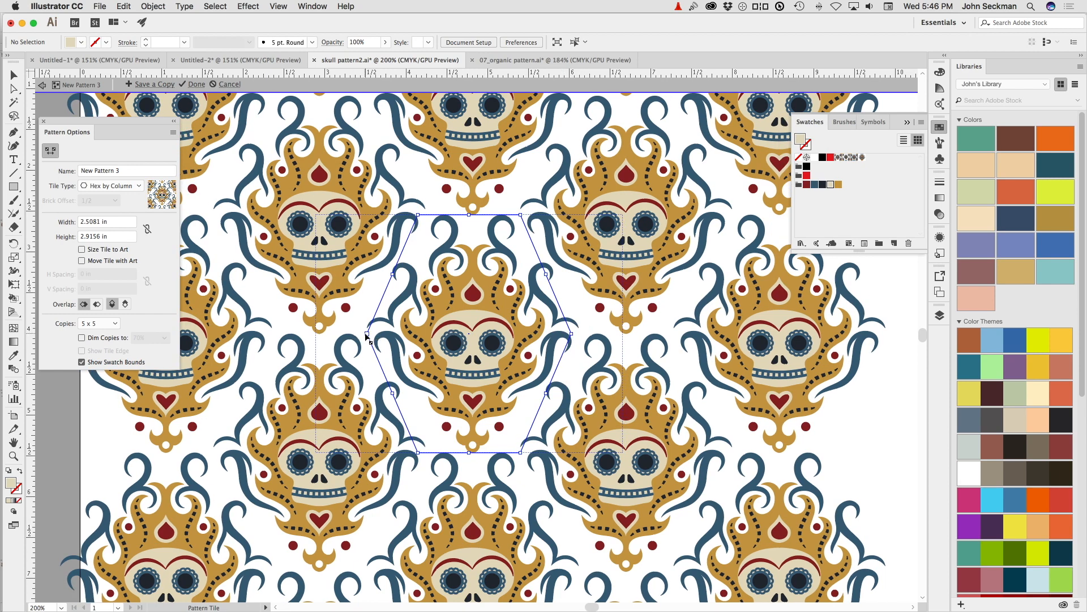
{"action": "left_click_drag", "start_coordinate": [368, 335], "coordinate": [377, 336]}
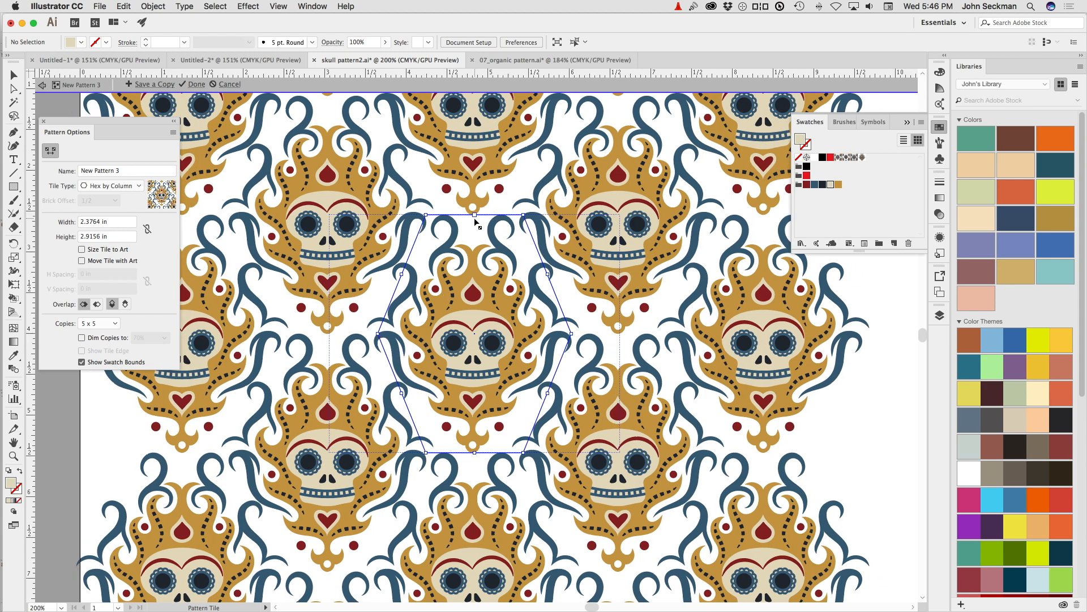
{"action": "left_click_drag", "start_coordinate": [572, 336], "coordinate": [593, 335]}
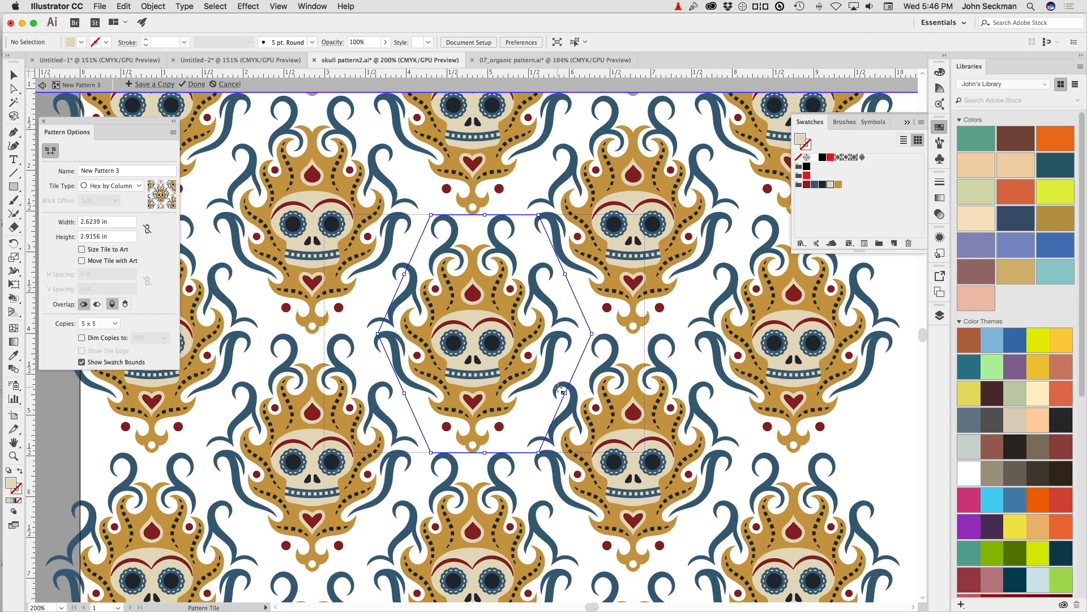
{"action": "left_click_drag", "start_coordinate": [561, 391], "coordinate": [569, 388]}
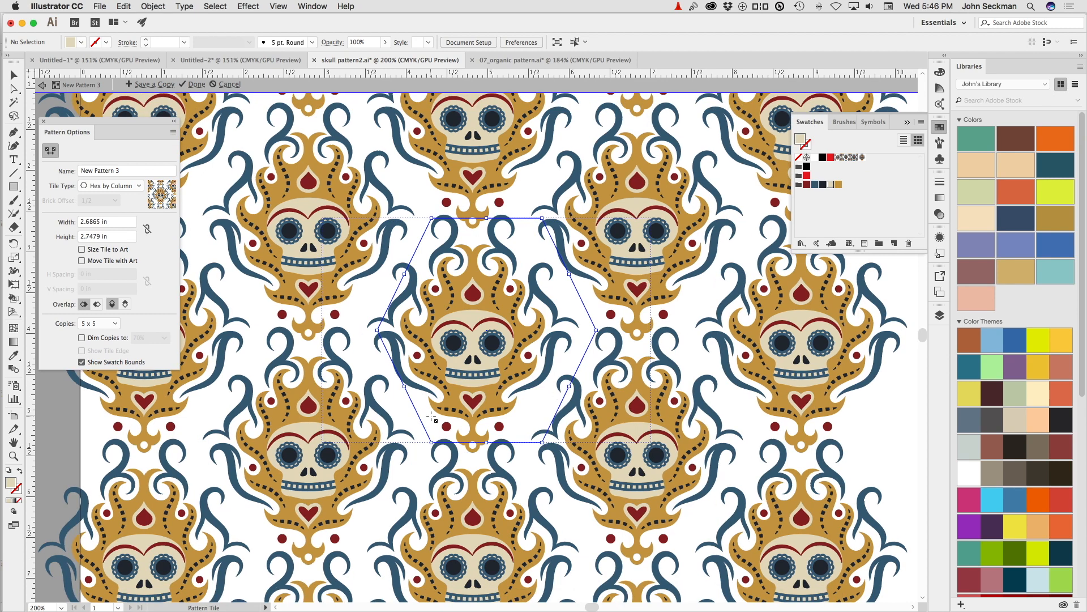
{"action": "left_click_drag", "start_coordinate": [569, 387], "coordinate": [569, 392]}
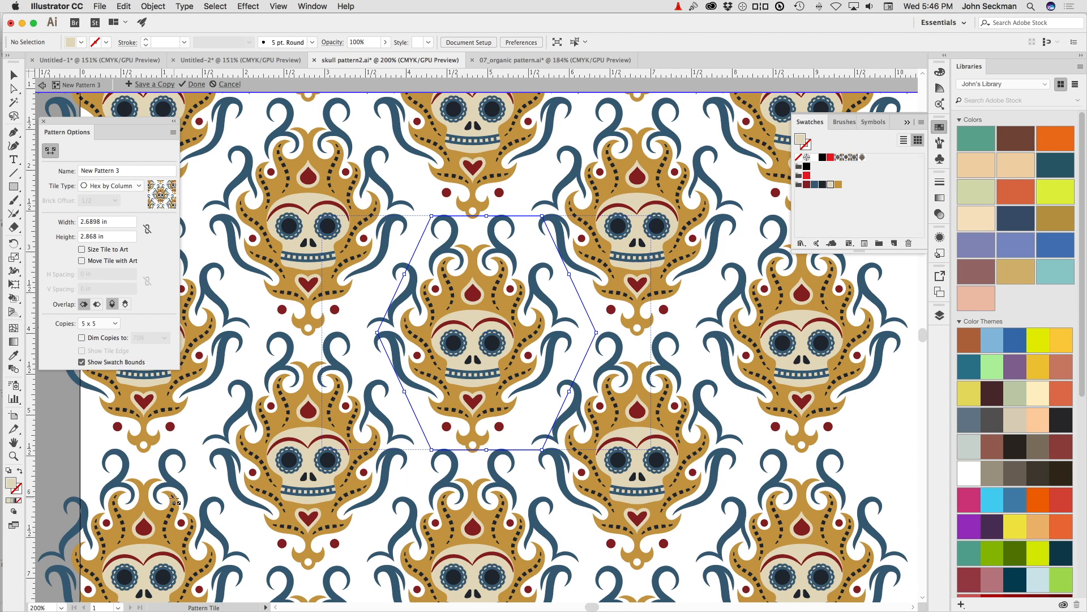
Step: Name the pattern Hex Skull and finish pattern editing
{"action": "left_click", "coordinate": [125, 166]}
{"action": "triple_click", "coordinate": [108, 166]}
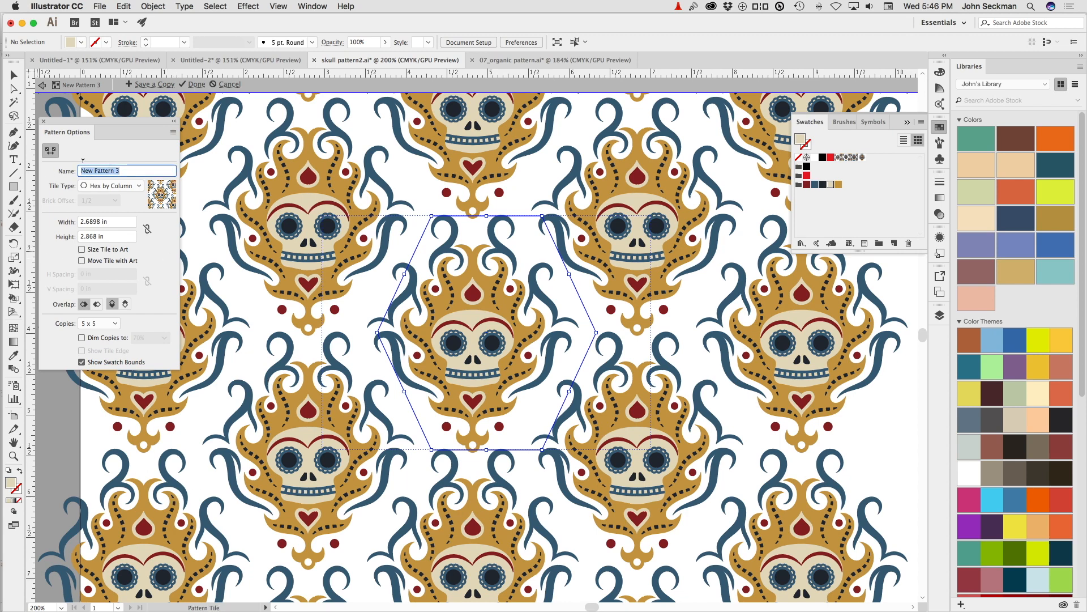
{"action": "type", "text": "Hex Skull"}
{"action": "left_click", "coordinate": [194, 85]}
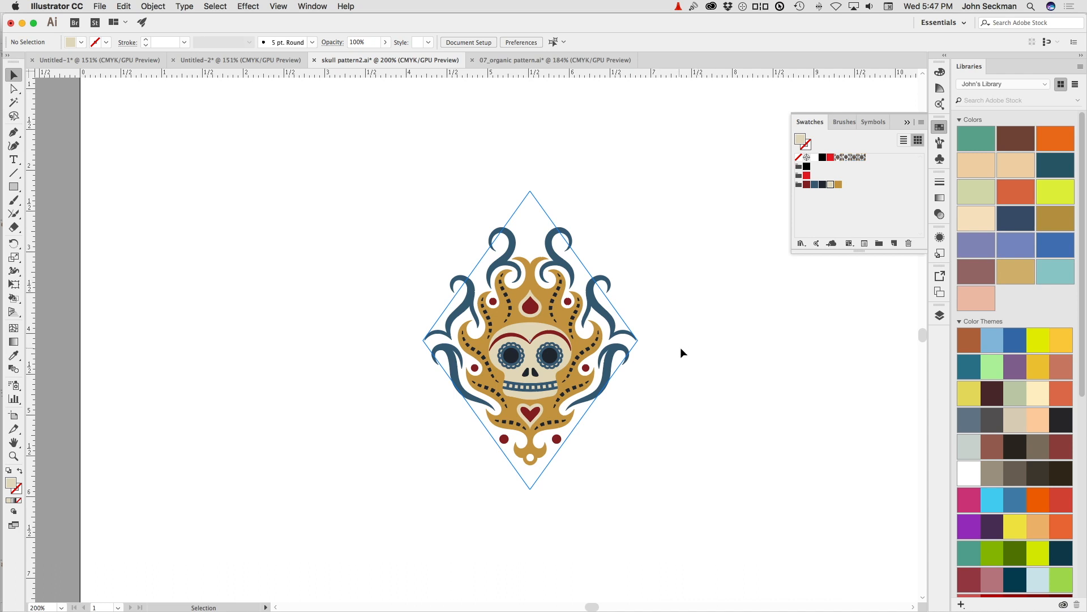
Step: Test the Hex Skull swatch on a rectangle about 3.18 by 3.83 in beside the artwork, then delete the rectangle
{"action": "left_click", "coordinate": [14, 186]}
{"action": "left_click_drag", "start_coordinate": [136, 130], "coordinate": [396, 443]}
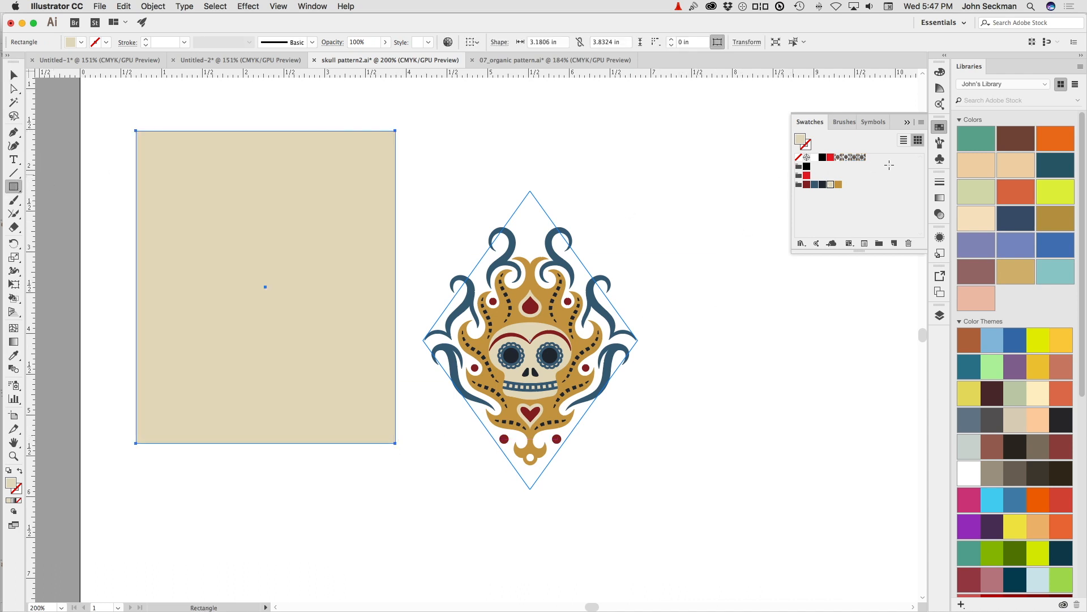
{"action": "left_click", "coordinate": [864, 157]}
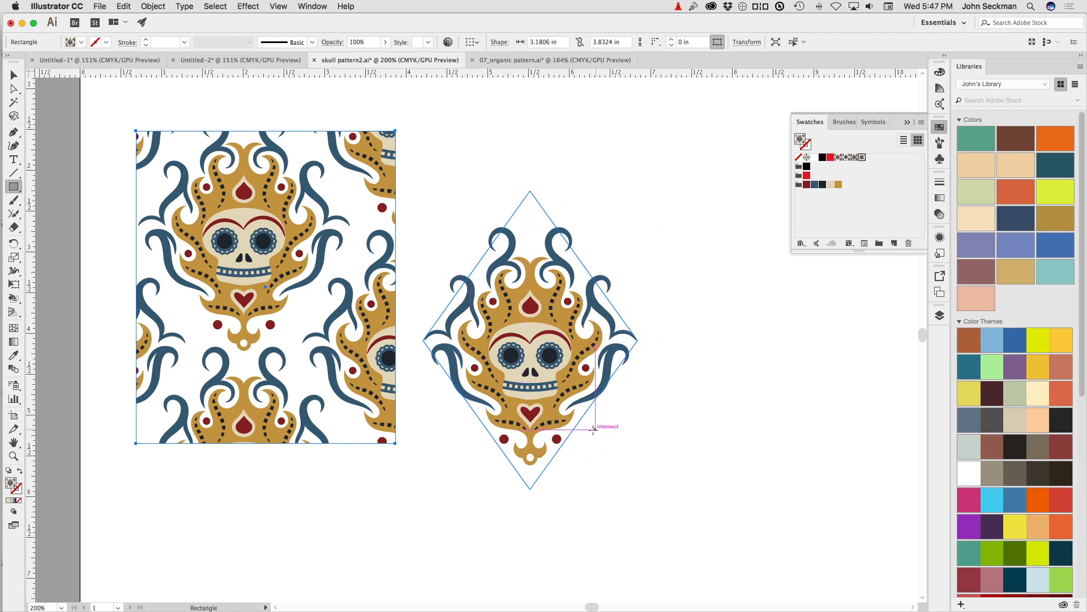
{"action": "key", "text": "v"}
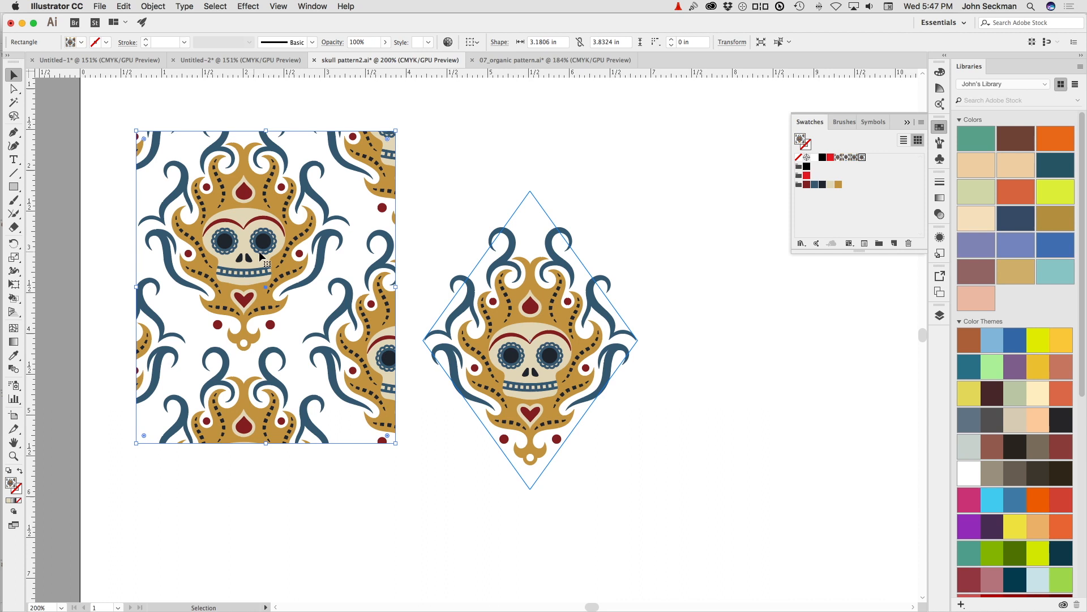
{"action": "key", "text": "Delete"}
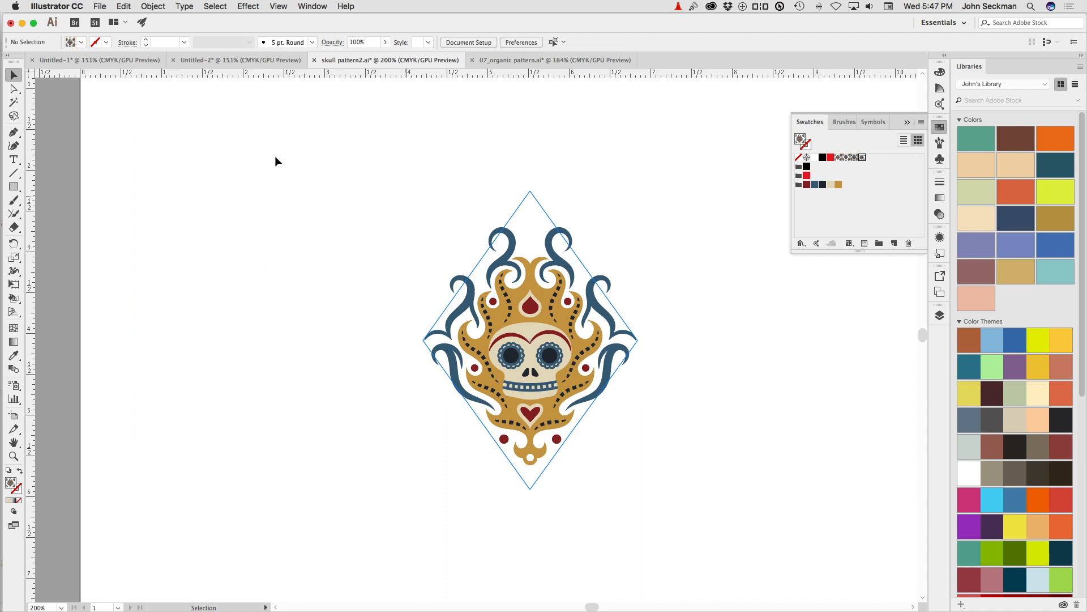
Step: Switch to the 07_organic pattern.ai document
{"action": "left_click_drag", "start_coordinate": [553, 378], "coordinate": [503, 363]}
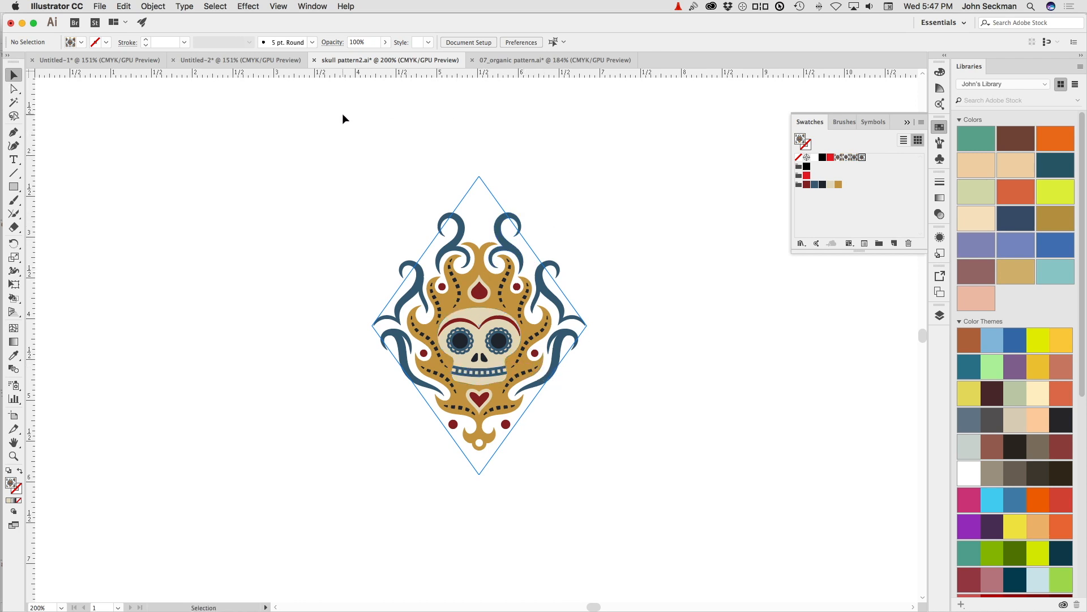
{"action": "left_click", "coordinate": [523, 61]}
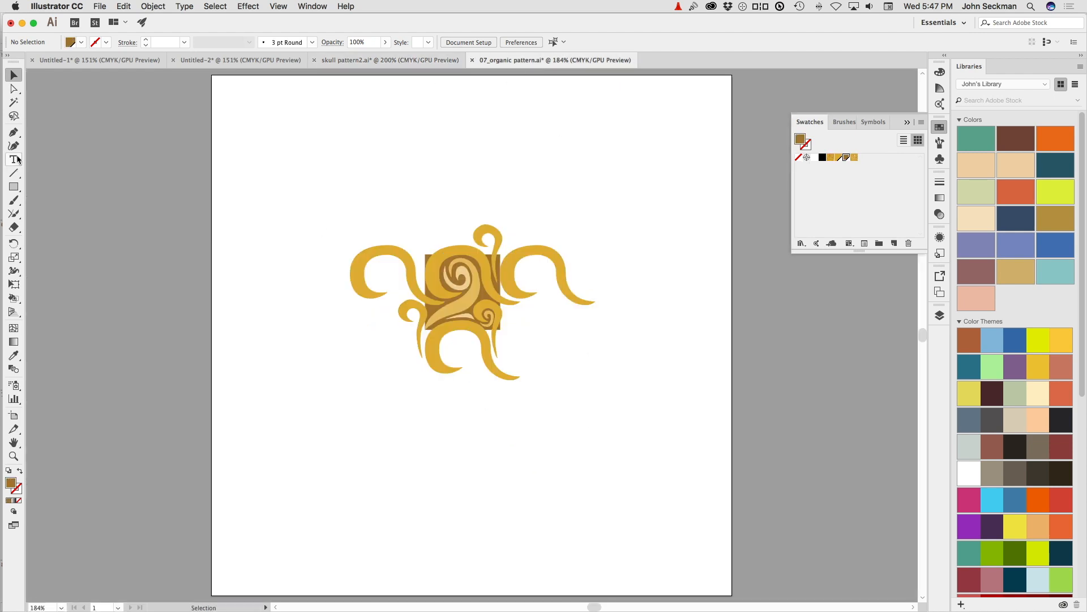
Step: Draw a test rectangle about 295 by 222 pt, fill it with the last swirl pattern swatch, and delete it
{"action": "left_click", "coordinate": [15, 189]}
{"action": "left_click_drag", "start_coordinate": [559, 345], "coordinate": [867, 576]}
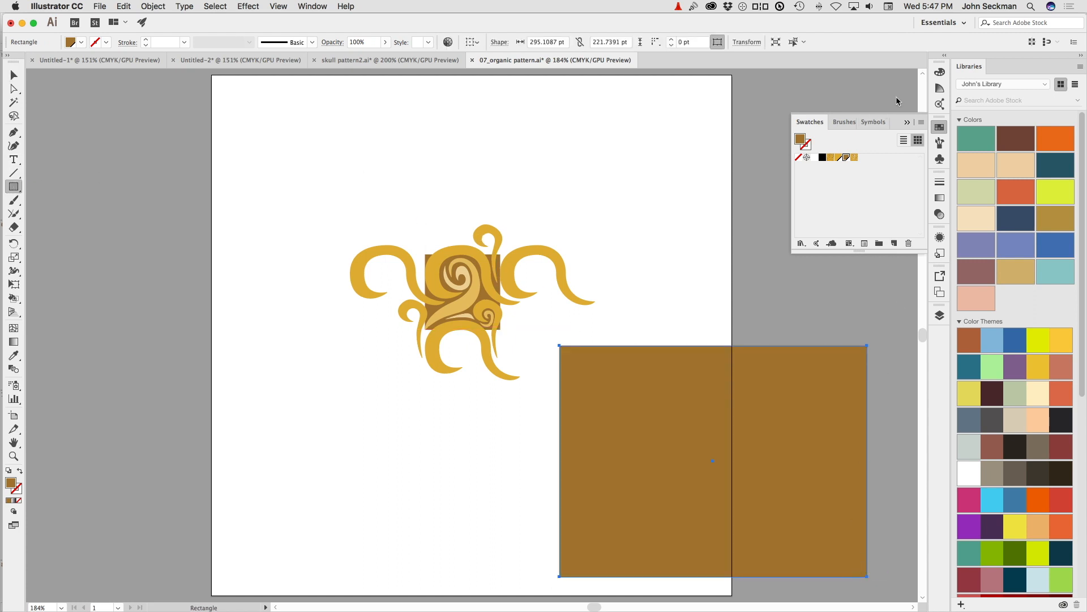
{"action": "left_click", "coordinate": [854, 157]}
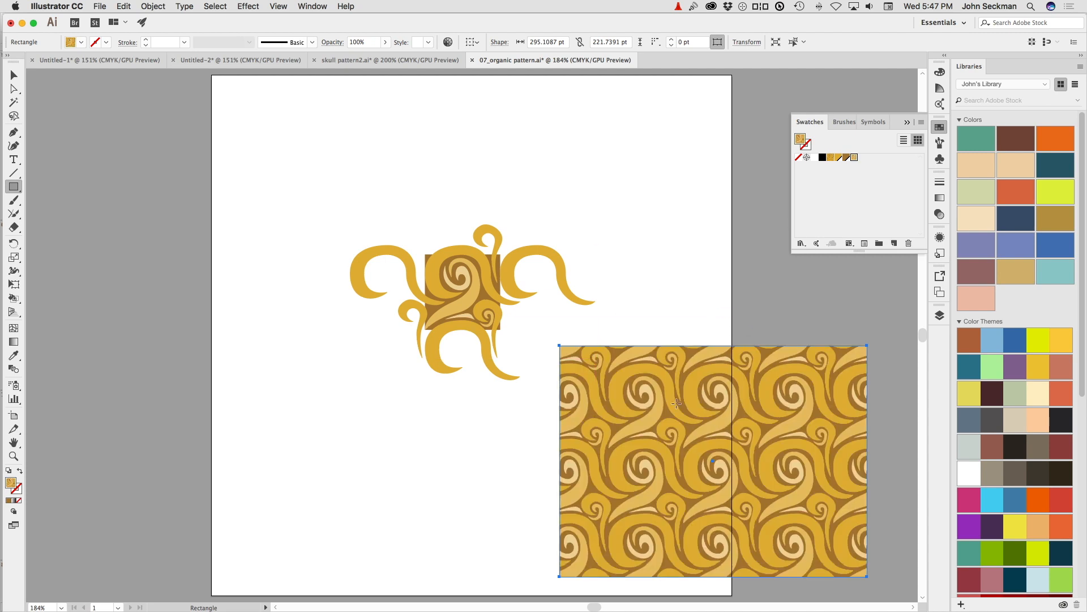
{"action": "key", "text": "Delete"}
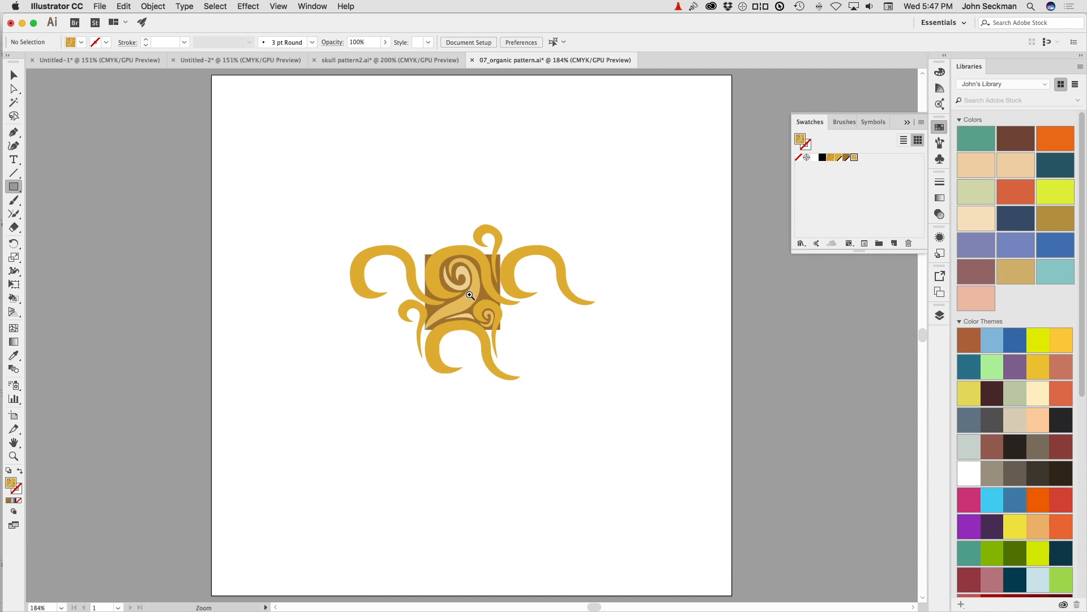
Step: Examine the brown background square behind the swirls and check its width and height
{"action": "left_click", "coordinate": [470, 295]}
{"action": "left_click", "coordinate": [470, 294]}
{"action": "left_click_drag", "start_coordinate": [501, 431], "coordinate": [517, 360]}
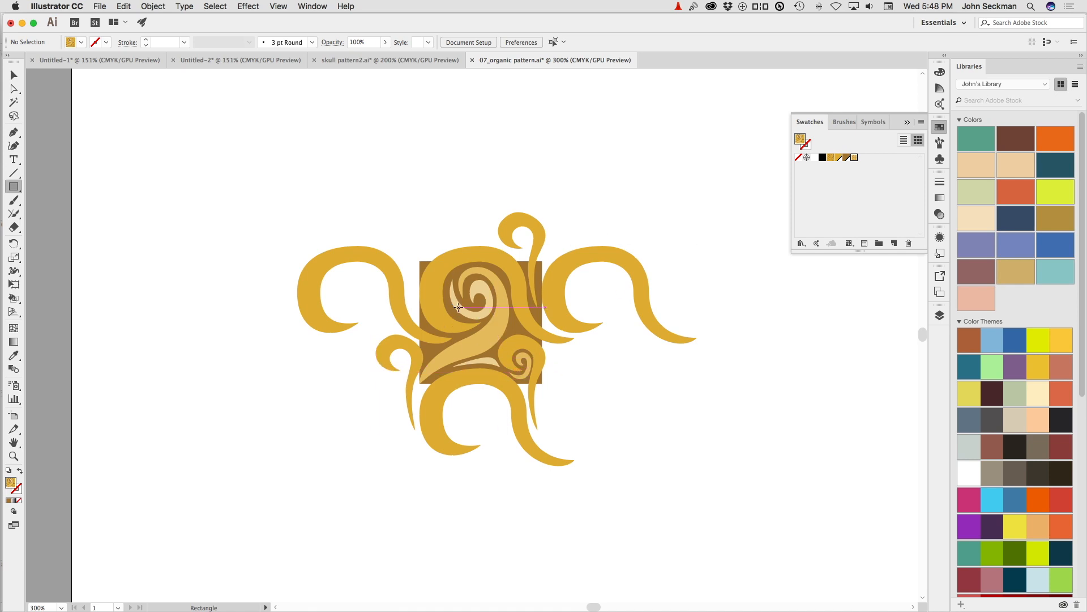
{"action": "left_click", "coordinate": [470, 332]}
{"action": "left_click", "coordinate": [470, 332]}
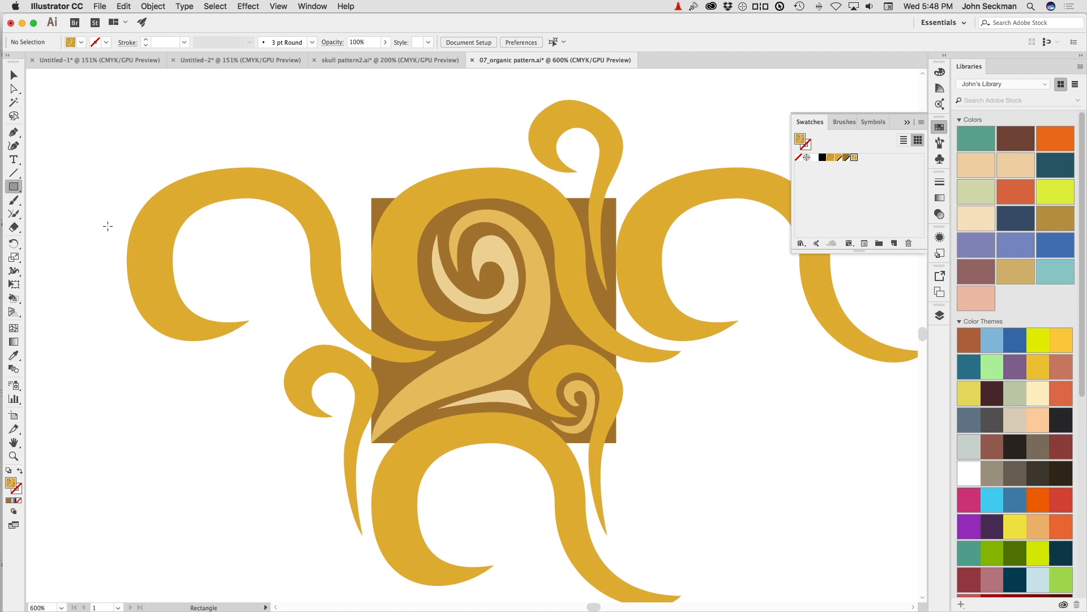
{"action": "left_click", "coordinate": [14, 75]}
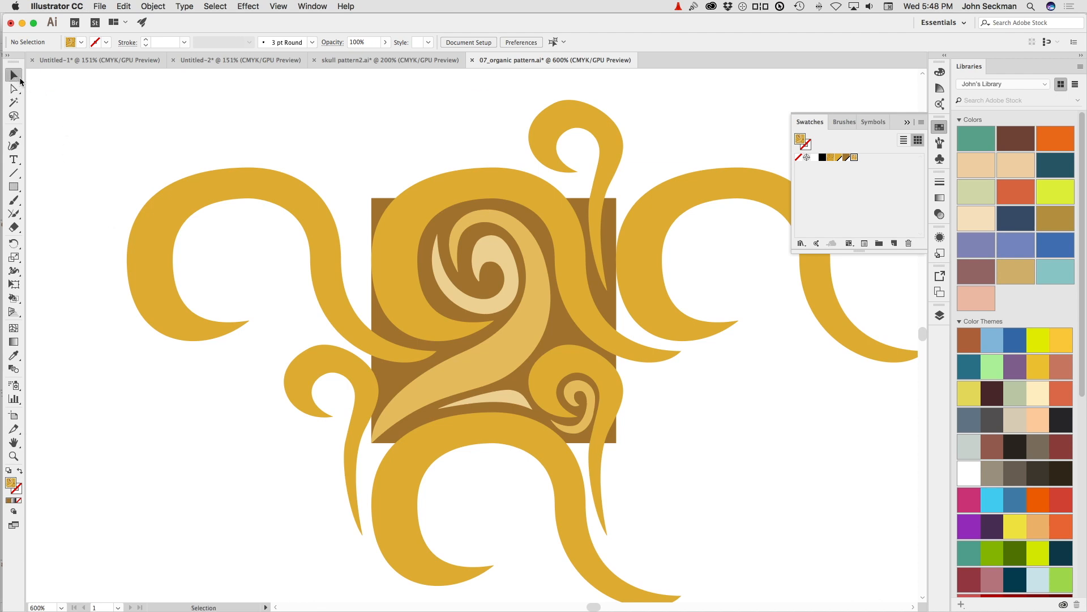
{"action": "left_click", "coordinate": [388, 376]}
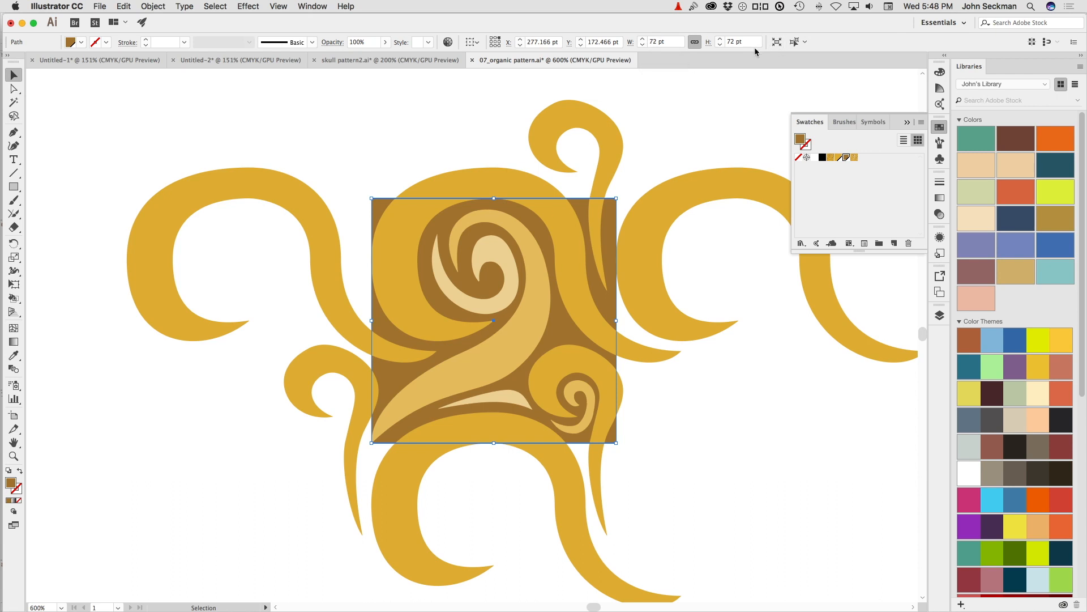
{"action": "left_click", "coordinate": [693, 450]}
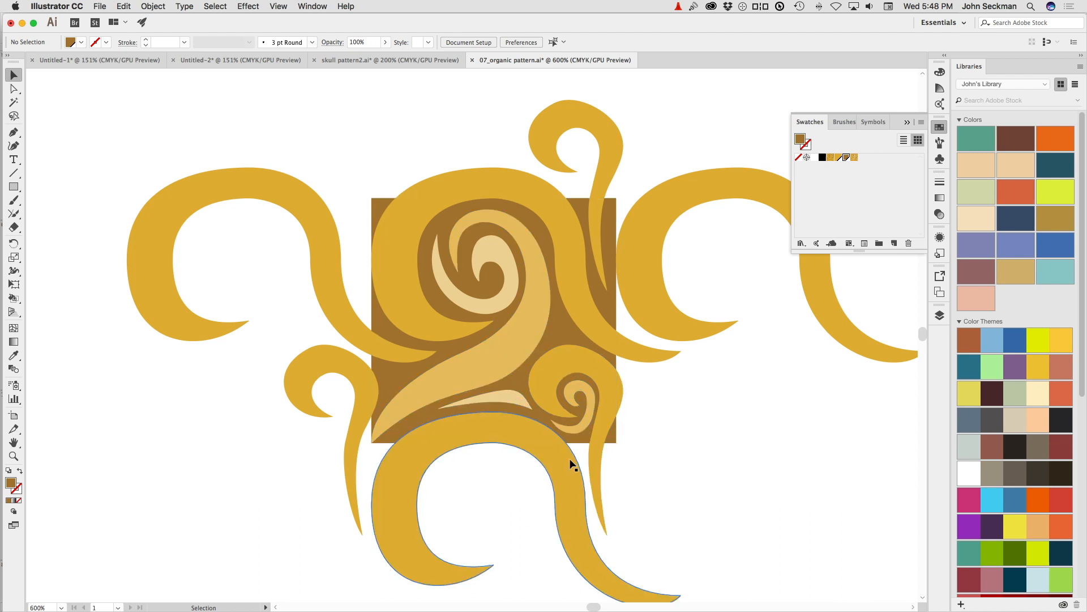
Step: Move the large tan swirl inside the brown square slightly up and to the right
{"action": "left_click_drag", "start_coordinate": [520, 352], "coordinate": [523, 348]}
{"action": "left_click", "coordinate": [676, 431]}
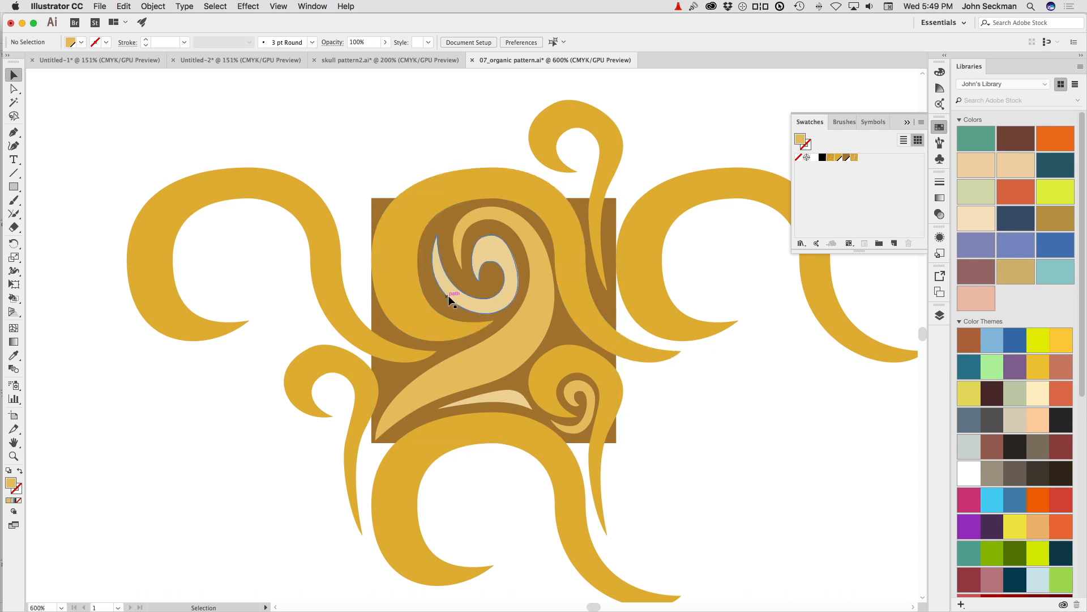
Step: Delete the large and small gold curls left of the brown square, the small one above it and the large one to its right
{"action": "left_click", "coordinate": [379, 349]}
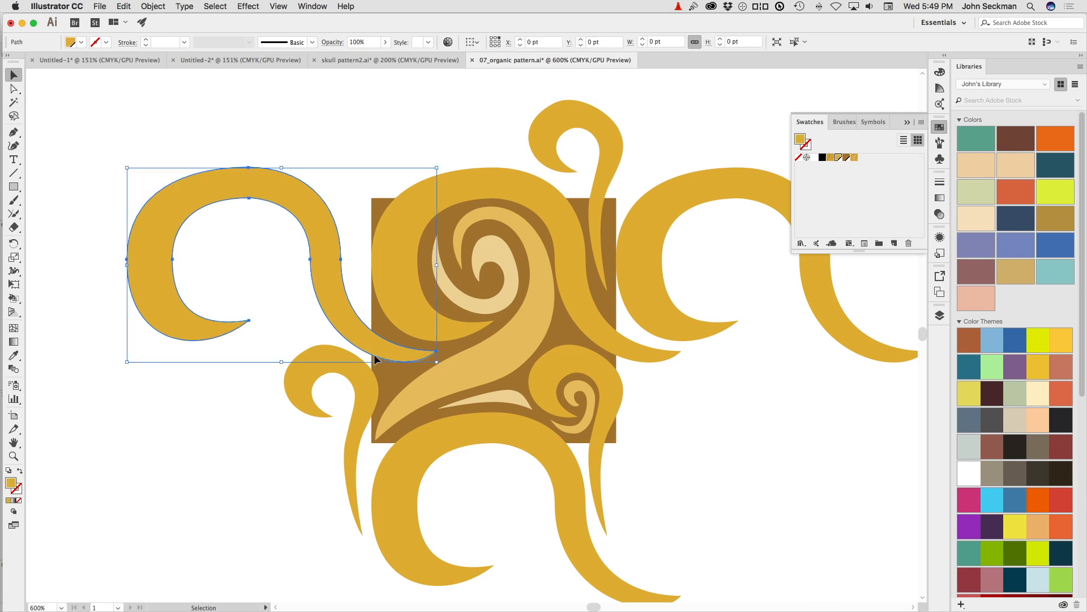
{"action": "key", "text": "Delete"}
{"action": "left_click", "coordinate": [359, 384]}
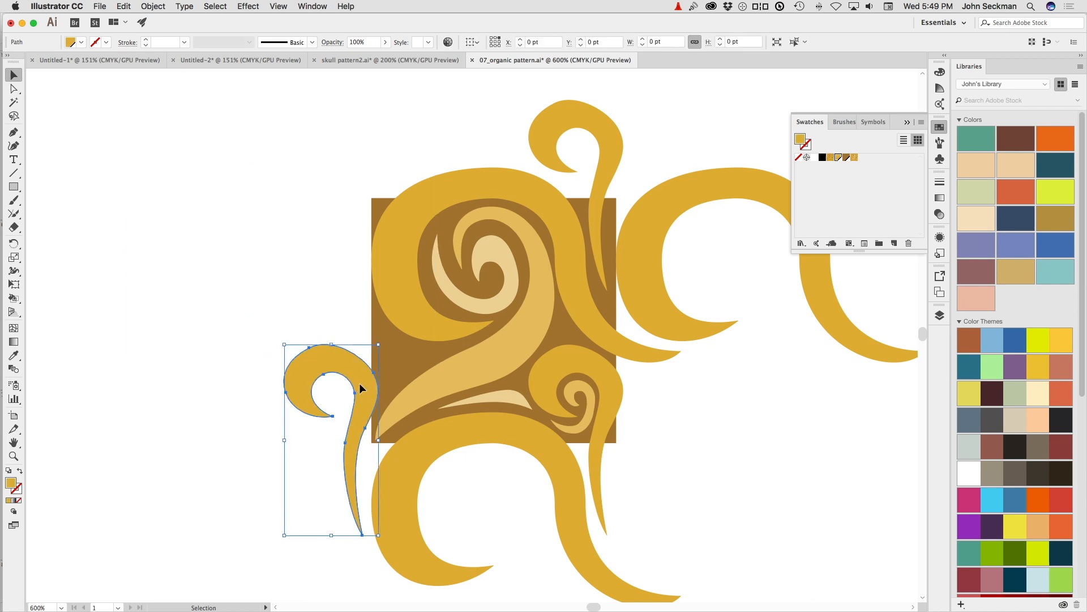
{"action": "key", "text": "Delete"}
{"action": "left_click", "coordinate": [598, 128]}
{"action": "key", "text": "Delete"}
{"action": "left_click", "coordinate": [648, 320]}
{"action": "key", "text": "Delete"}
Step: Delete the small gold curl over the square's lower-right corner and the large gold curl below the square
{"action": "left_click", "coordinate": [595, 457]}
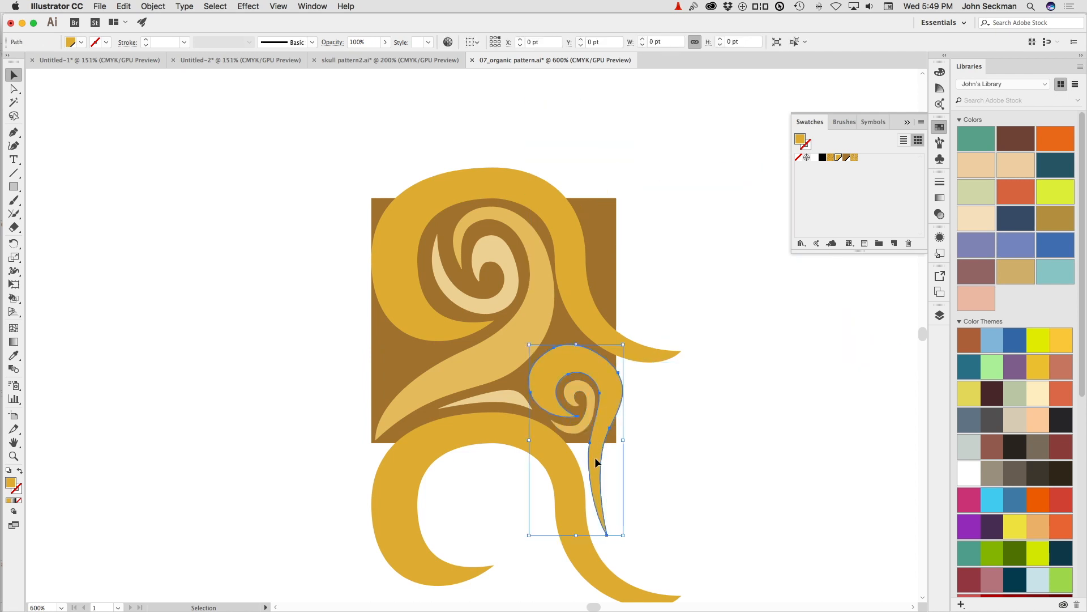
{"action": "key", "text": "Delete"}
{"action": "left_click", "coordinate": [554, 464]}
{"action": "key", "text": "Delete"}
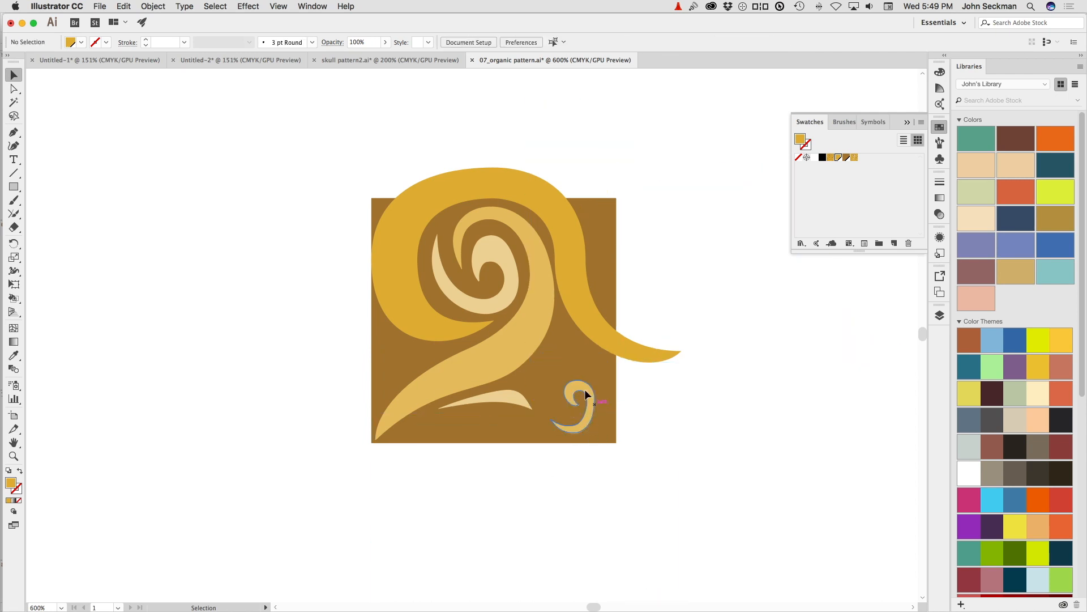
{"action": "left_click", "coordinate": [491, 306]}
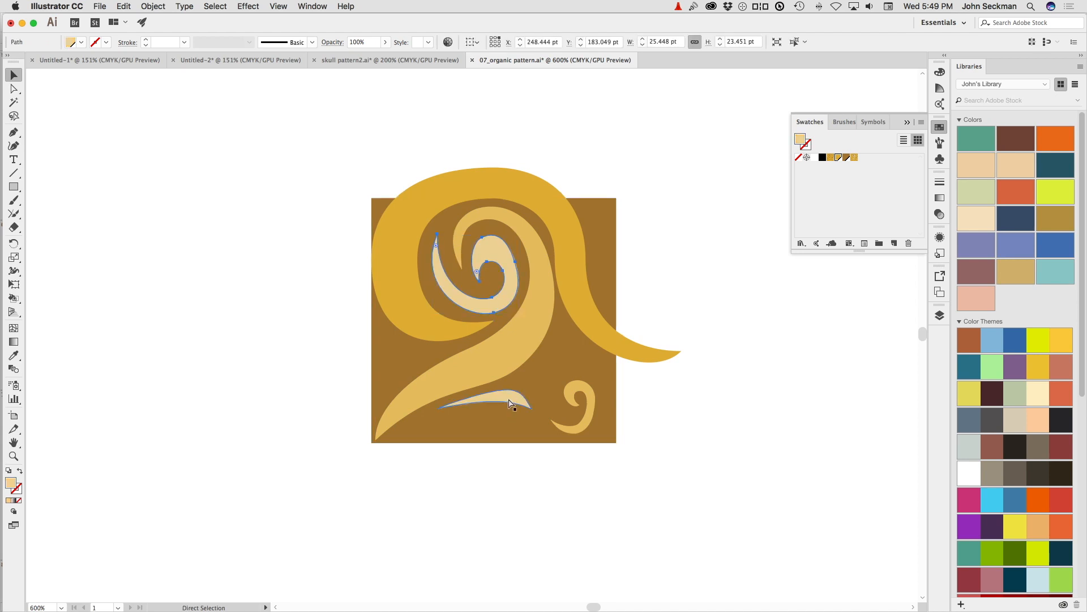
{"action": "left_click", "coordinate": [586, 428]}
{"action": "left_click", "coordinate": [688, 432]}
{"action": "left_click", "coordinate": [482, 311]}
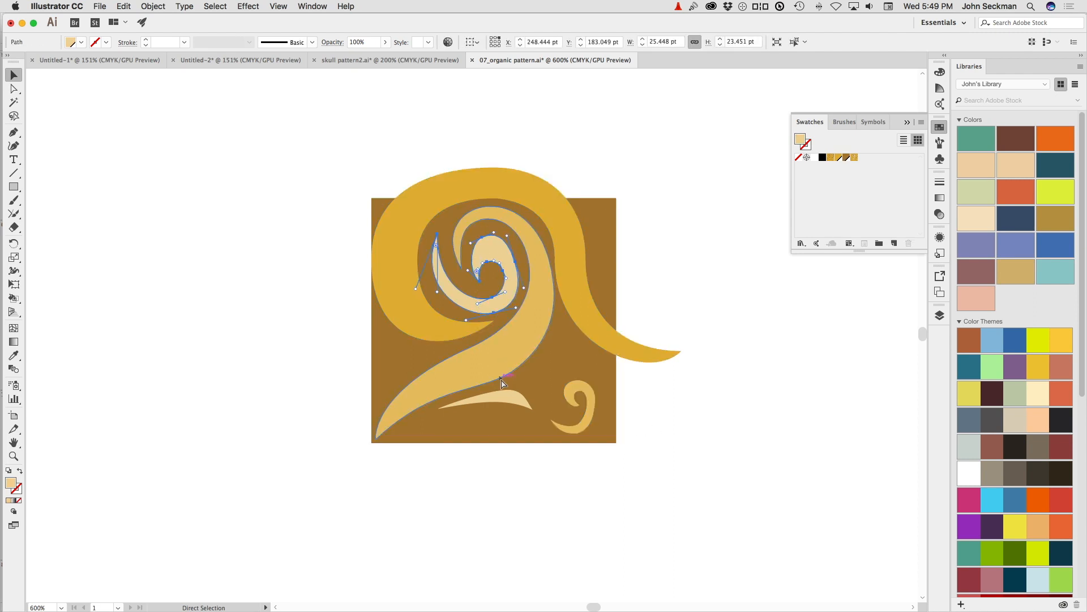
{"action": "left_click", "coordinate": [506, 398]}
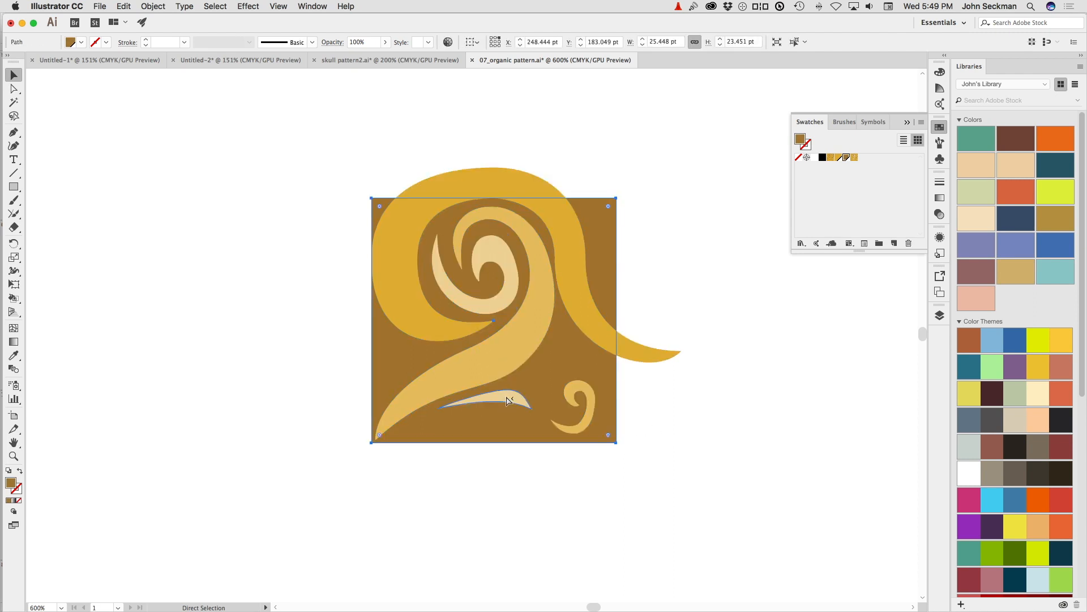
{"action": "left_click", "coordinate": [696, 432]}
Step: Delete the pale sliver, the pale spiral, the large tan swirl and the small tan curl from the brown square
{"action": "left_click", "coordinate": [508, 399]}
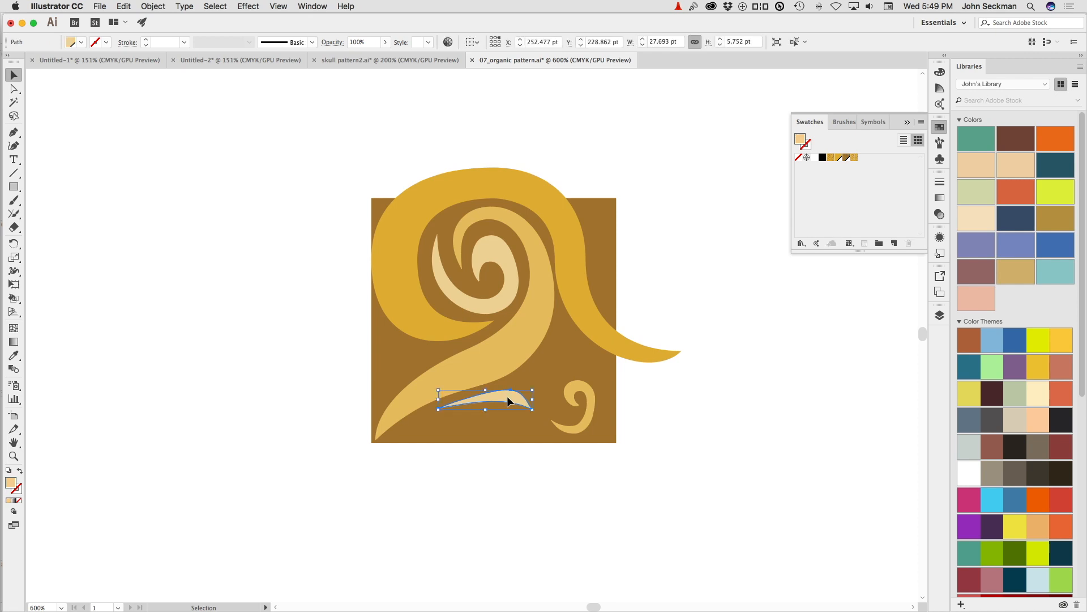
{"action": "key", "text": "Delete"}
{"action": "left_click", "coordinate": [491, 300]}
{"action": "key", "text": "Delete"}
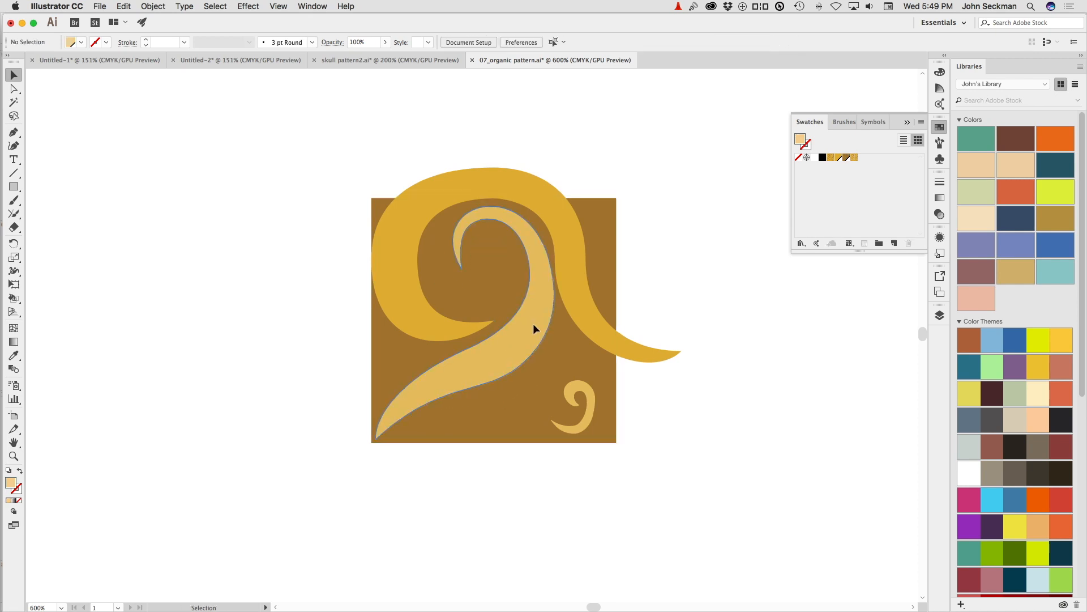
{"action": "left_click", "coordinate": [532, 327]}
{"action": "key", "text": "Delete"}
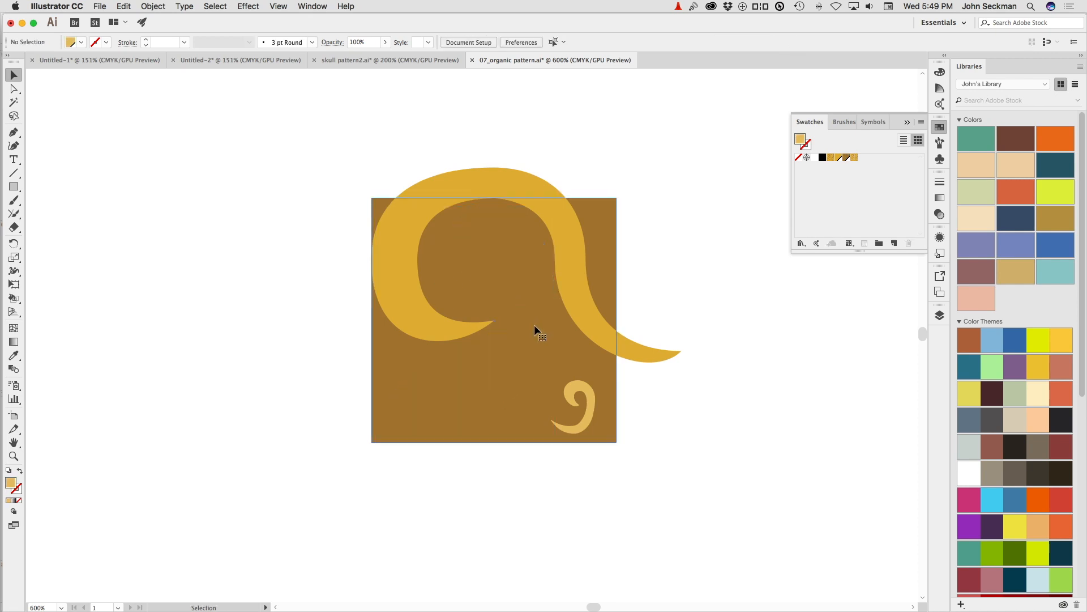
{"action": "left_click", "coordinate": [592, 400]}
{"action": "key", "text": "Delete"}
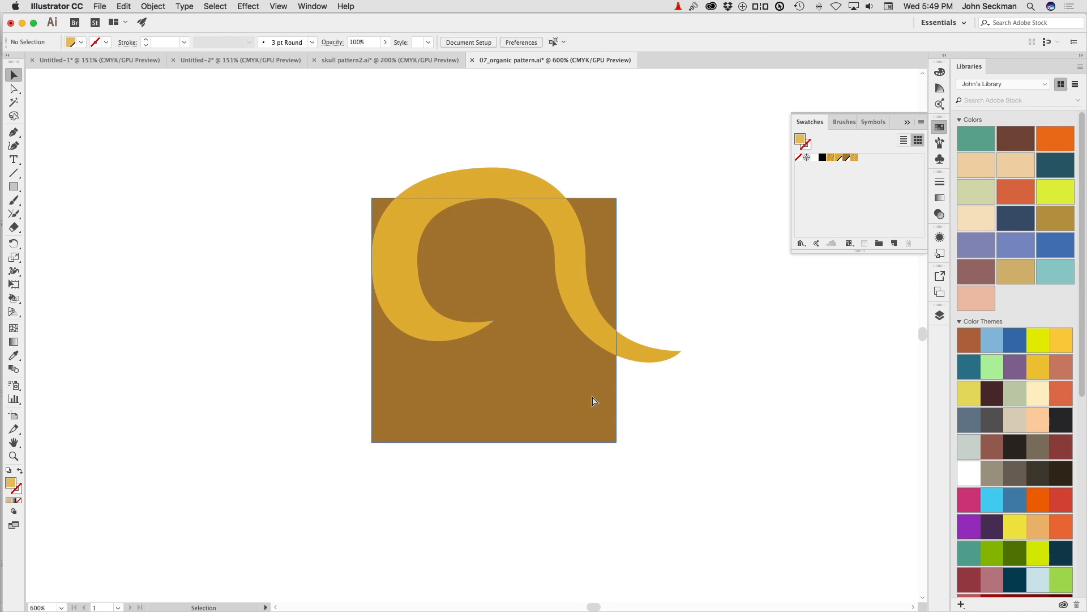
Step: Undo the deletions of the four pale and tan shapes inside the brown square
{"action": "key", "text": "ctrl+z"}
{"action": "key", "text": "ctrl+z"}
{"action": "key", "text": "ctrl+z"}
{"action": "key", "text": "ctrl+z"}
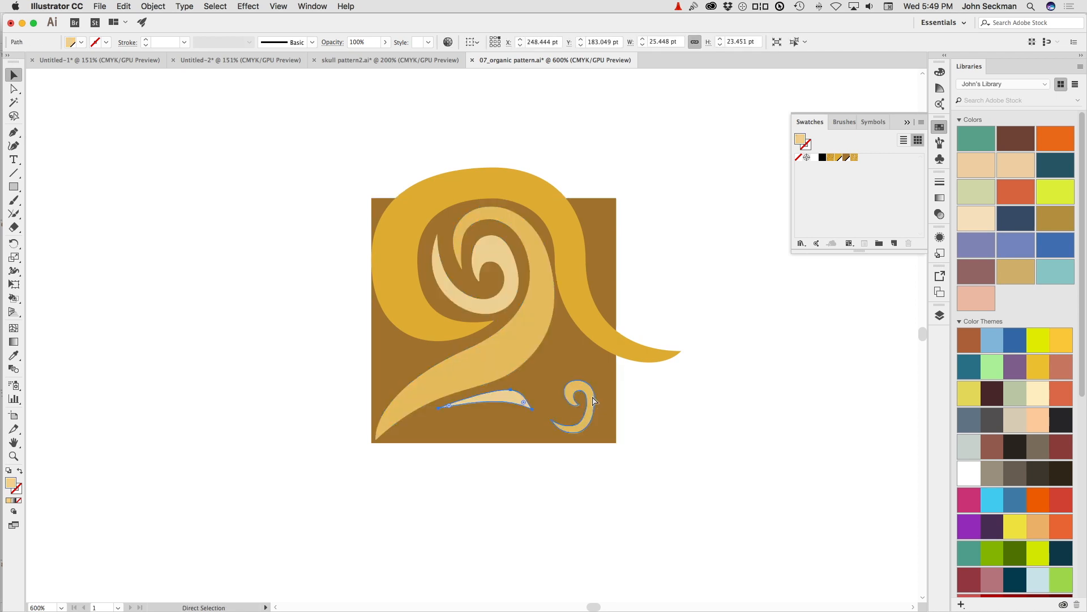
Step: Undo the last gold curl deletions and delete only the large gold curl below the brown square
{"action": "key", "text": "ctrl+z"}
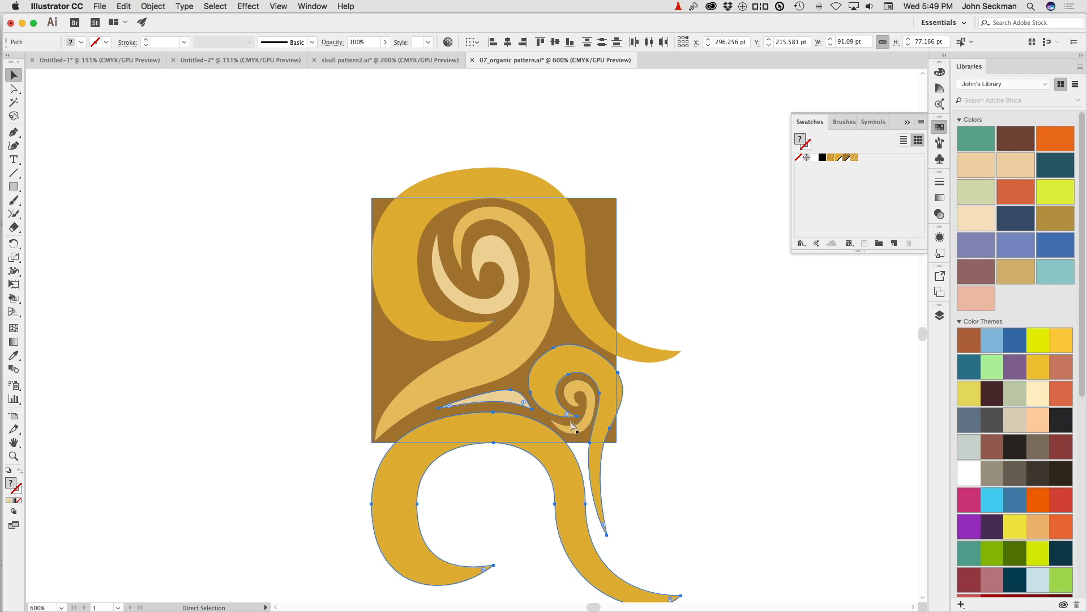
{"action": "left_click", "coordinate": [706, 417]}
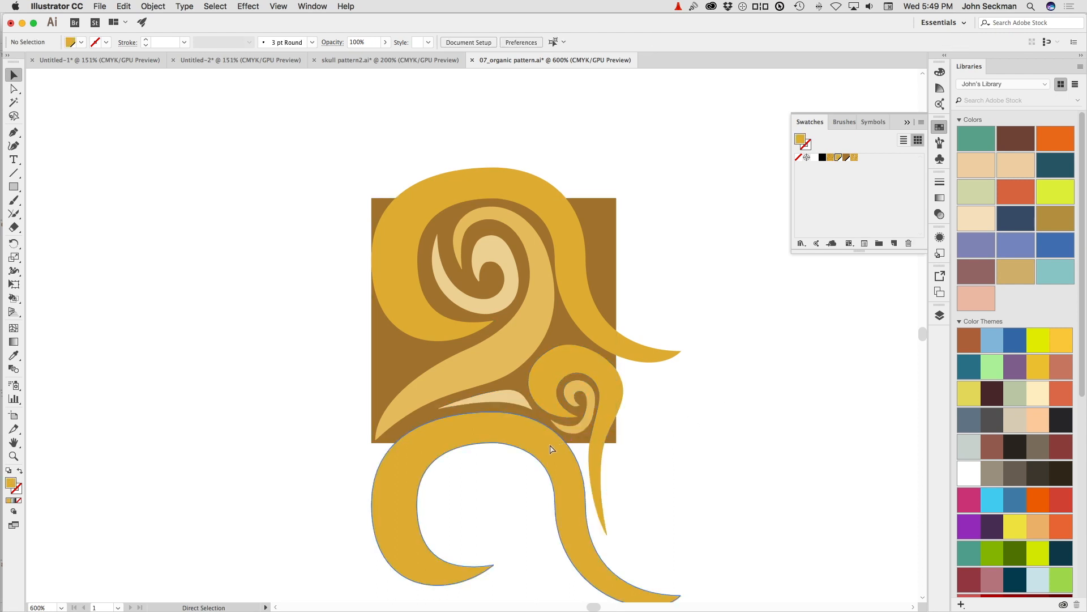
{"action": "left_click", "coordinate": [554, 446]}
{"action": "key", "text": "Delete"}
Step: Hide the small tan curl, the pale sliver, the large tan swirl and the pale spiral inside the brown square
{"action": "left_click", "coordinate": [559, 429]}
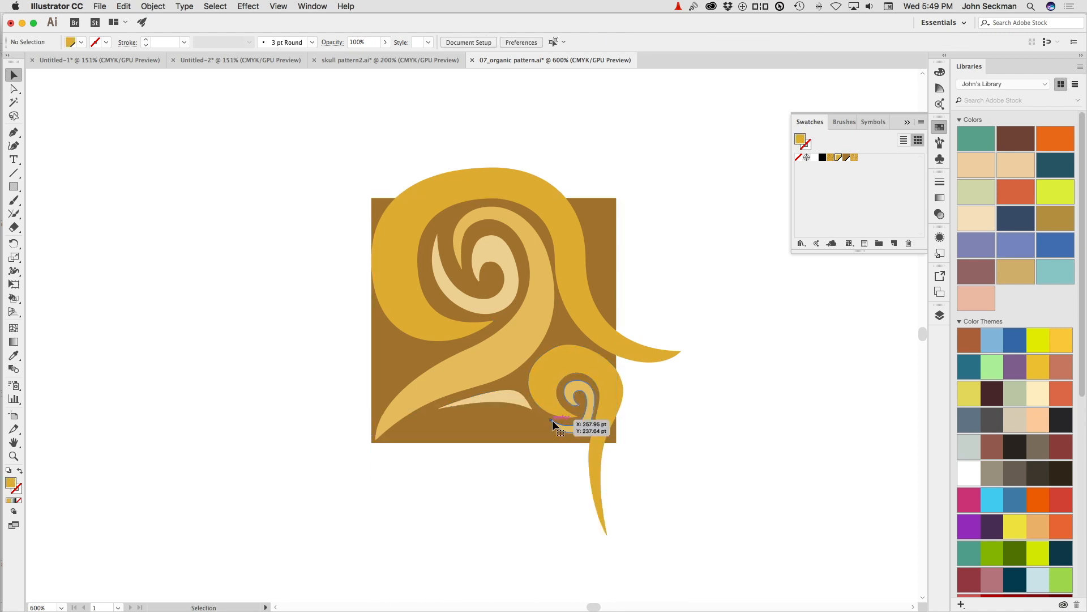
{"action": "left_click", "coordinate": [516, 399], "text": "shift+super"}
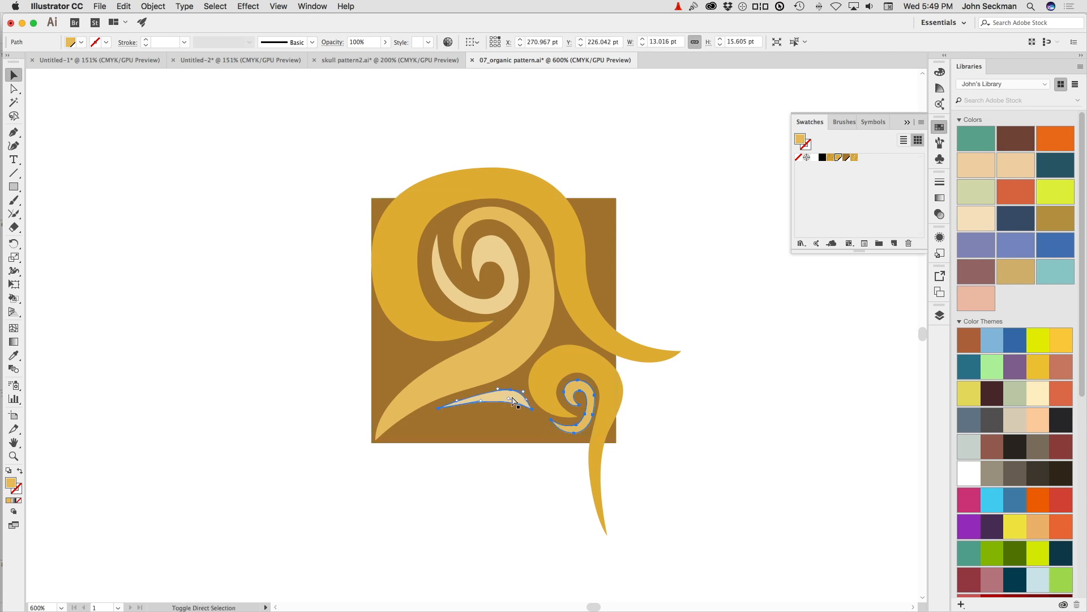
{"action": "left_click", "coordinate": [519, 330], "text": "shift+super"}
{"action": "left_click", "coordinate": [508, 305], "text": "shift+super"}
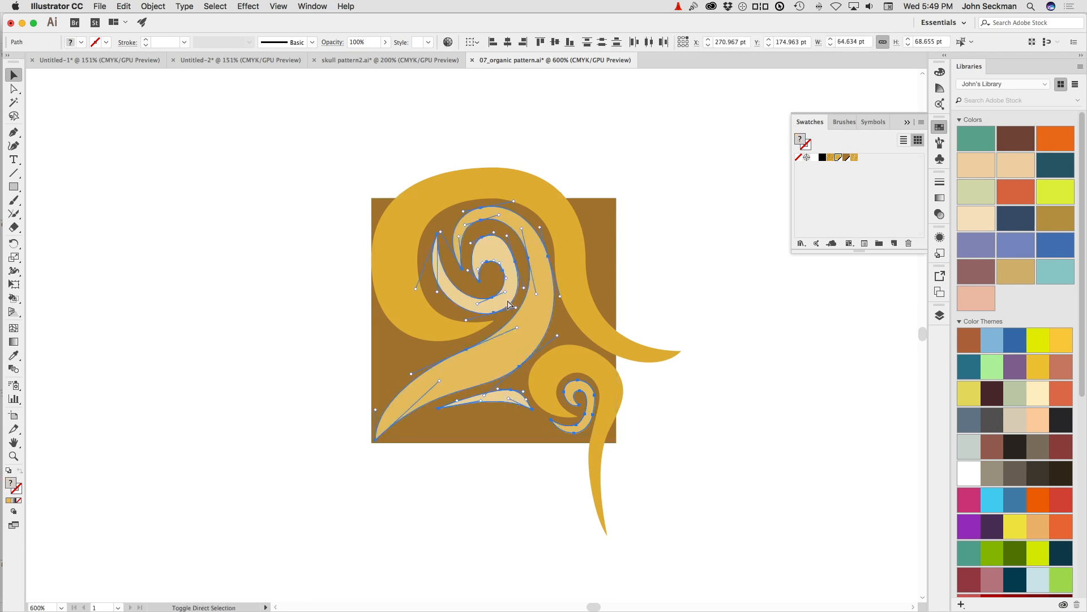
{"action": "key", "text": "Delete"}
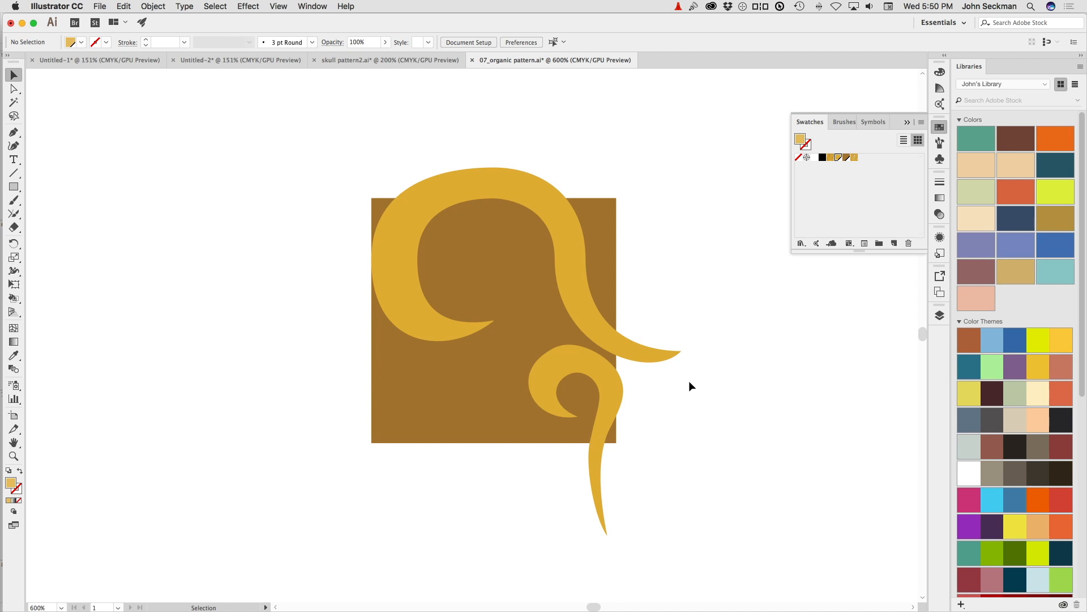
Step: Nudge the large and small gold curls on the brown square together about 1 pt to the left
{"action": "left_click", "coordinate": [578, 295]}
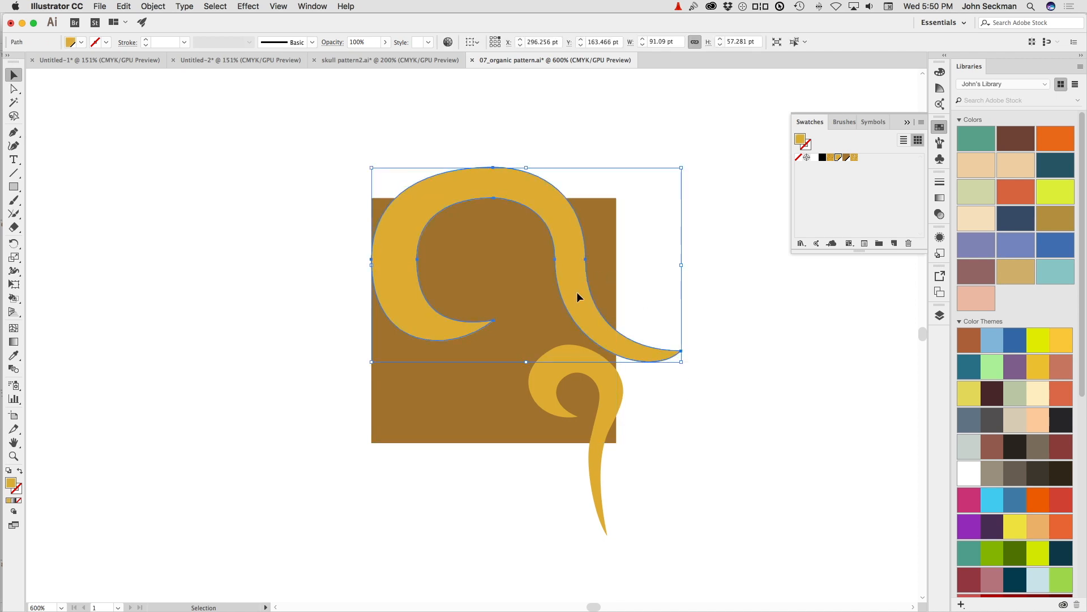
{"action": "left_click", "coordinate": [578, 357], "text": "shift"}
{"action": "key", "text": "Left"}
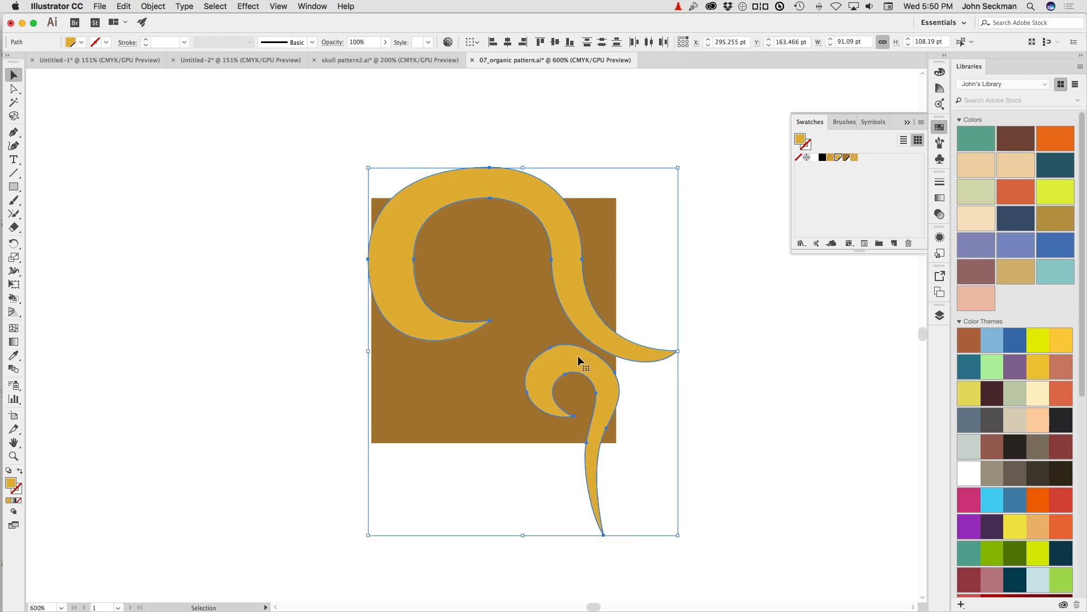
{"action": "left_click", "coordinate": [722, 361]}
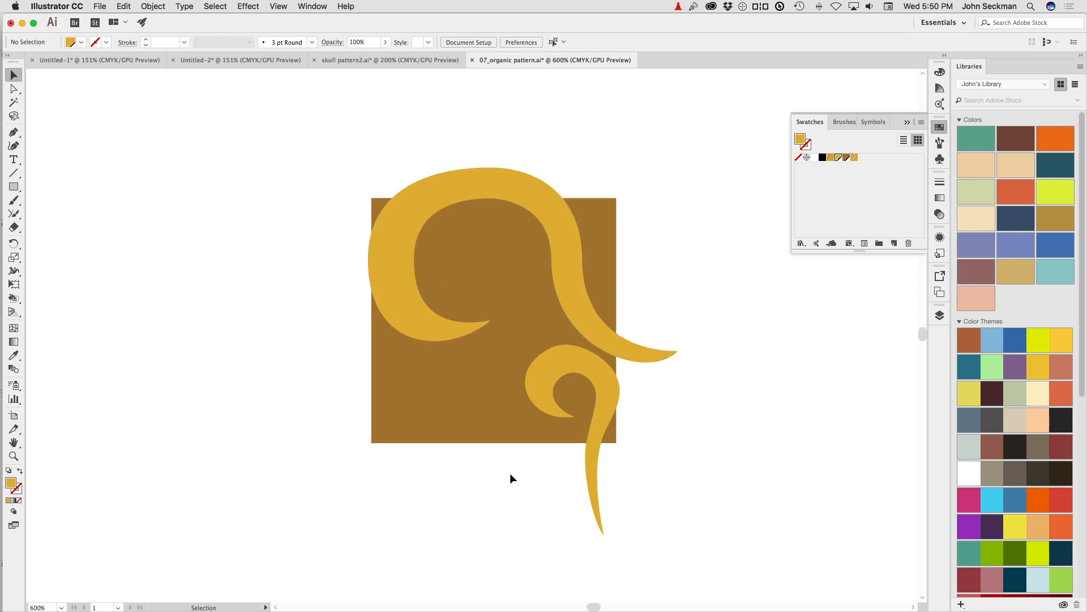
Step: Copy the large gold curl with a Move of 72 pt horizontally and 0 pt vertically
{"action": "left_click", "coordinate": [388, 294]}
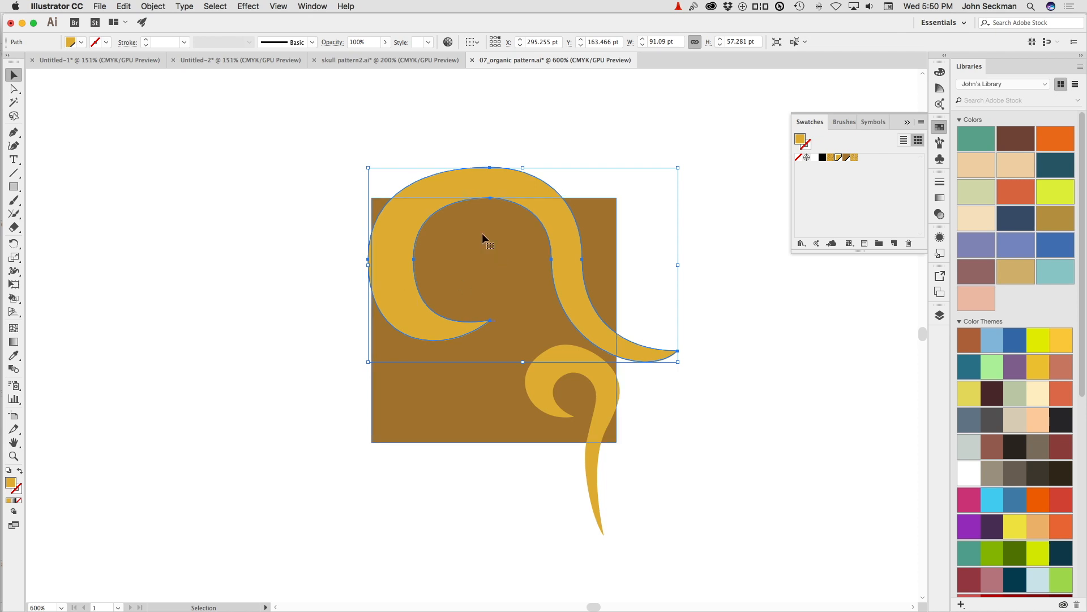
{"action": "double_click", "coordinate": [14, 80]}
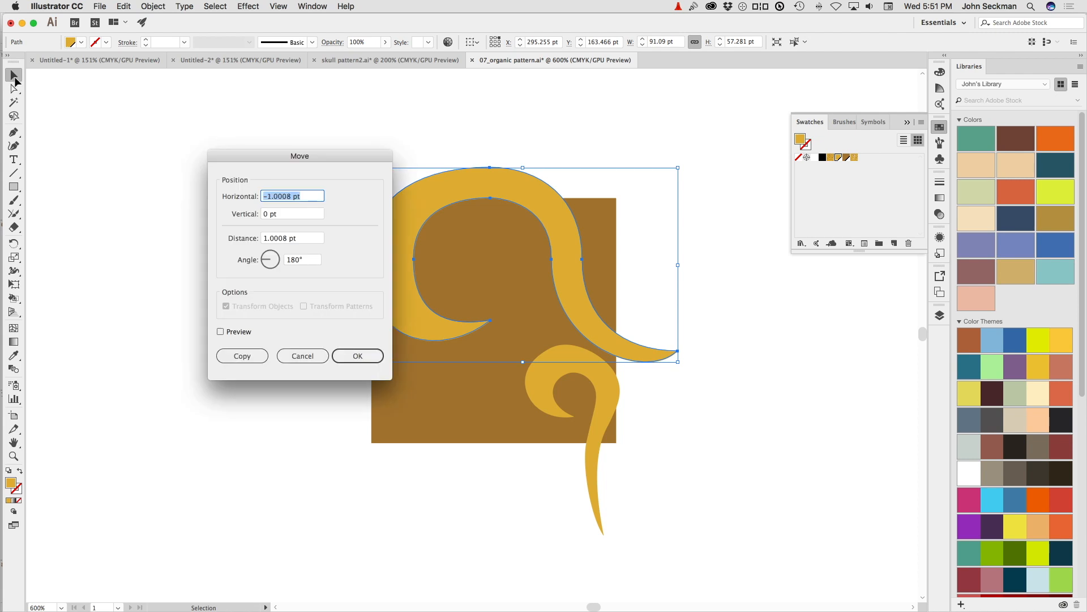
{"action": "left_click_drag", "start_coordinate": [218, 157], "coordinate": [152, 160]}
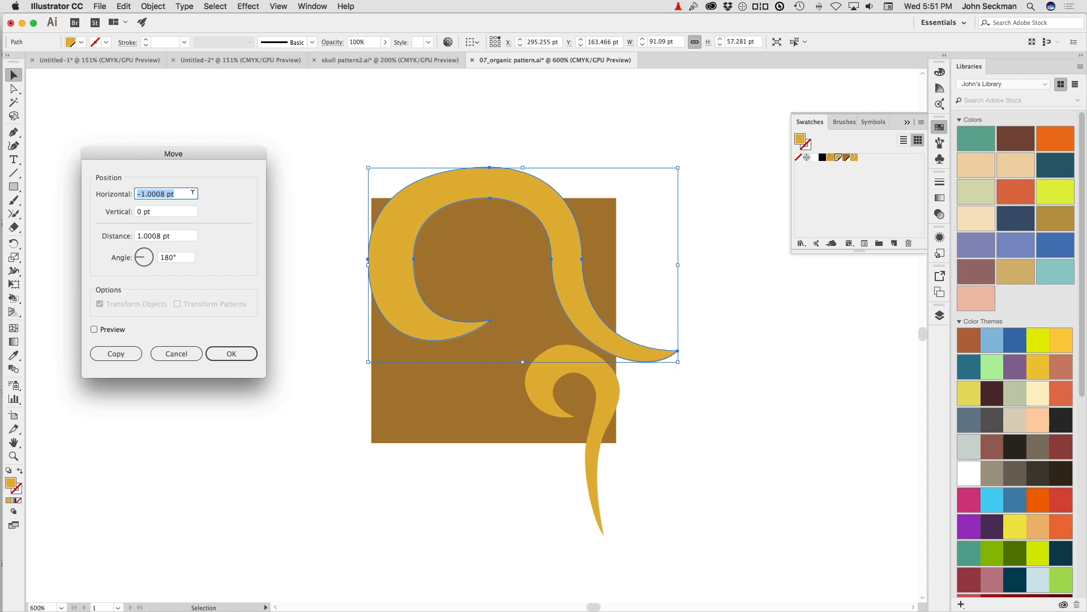
{"action": "type", "text": "72"}
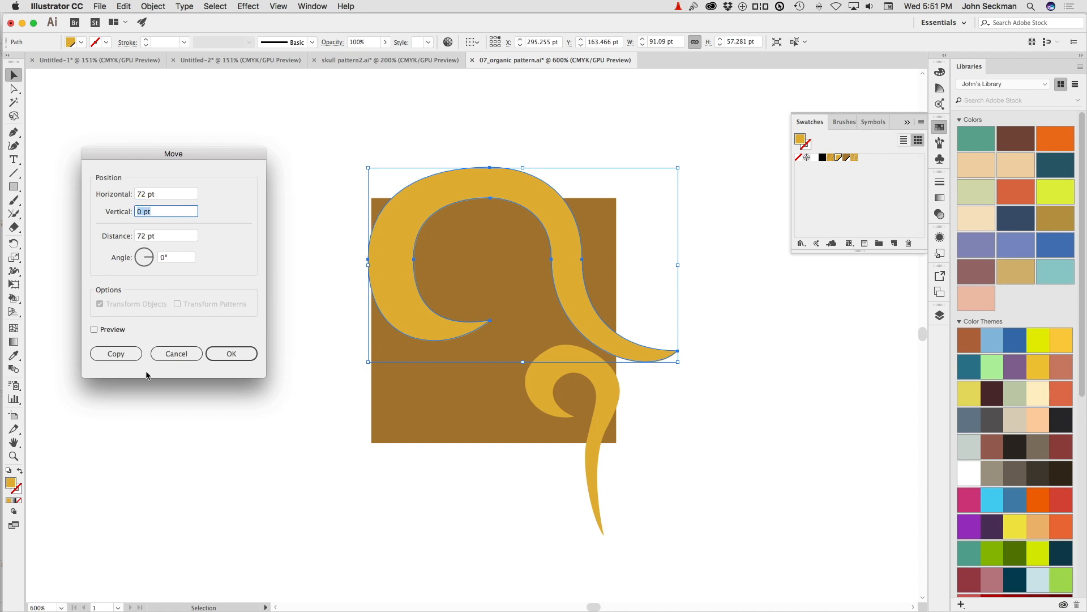
{"action": "left_click", "coordinate": [127, 357]}
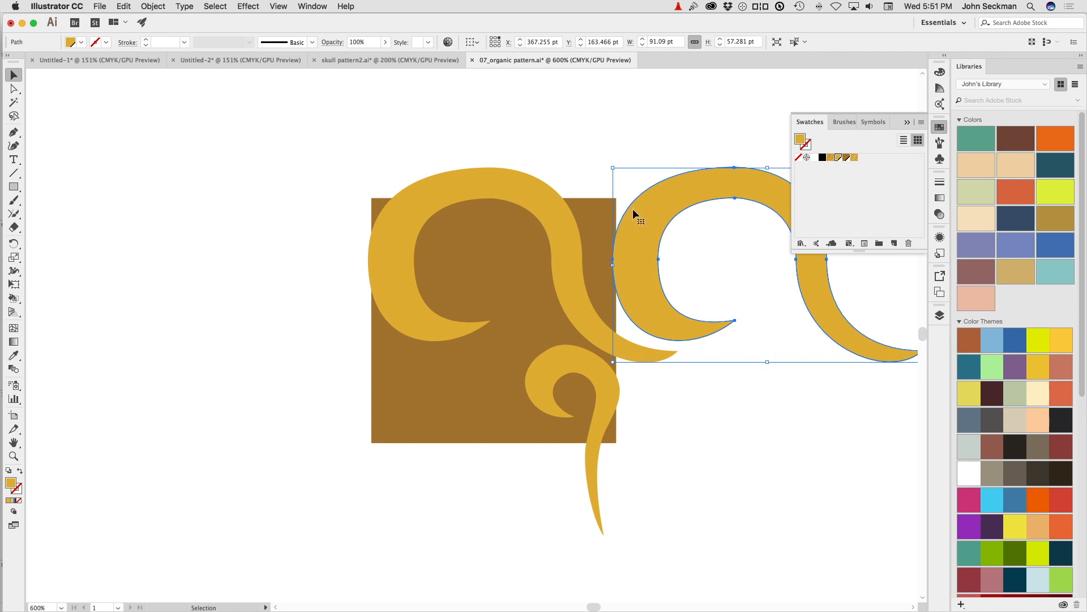
{"action": "left_click", "coordinate": [663, 395]}
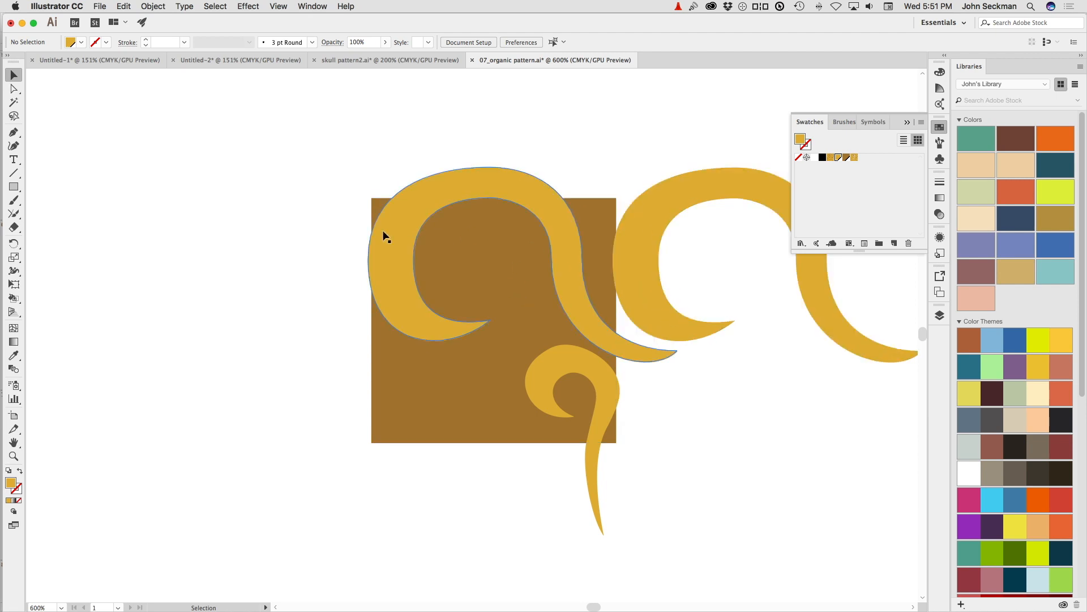
Step: Copy the original large gold curl with a Move of -72 pt horizontally, leaving the vertical offset at 0 pt
{"action": "left_click", "coordinate": [420, 324]}
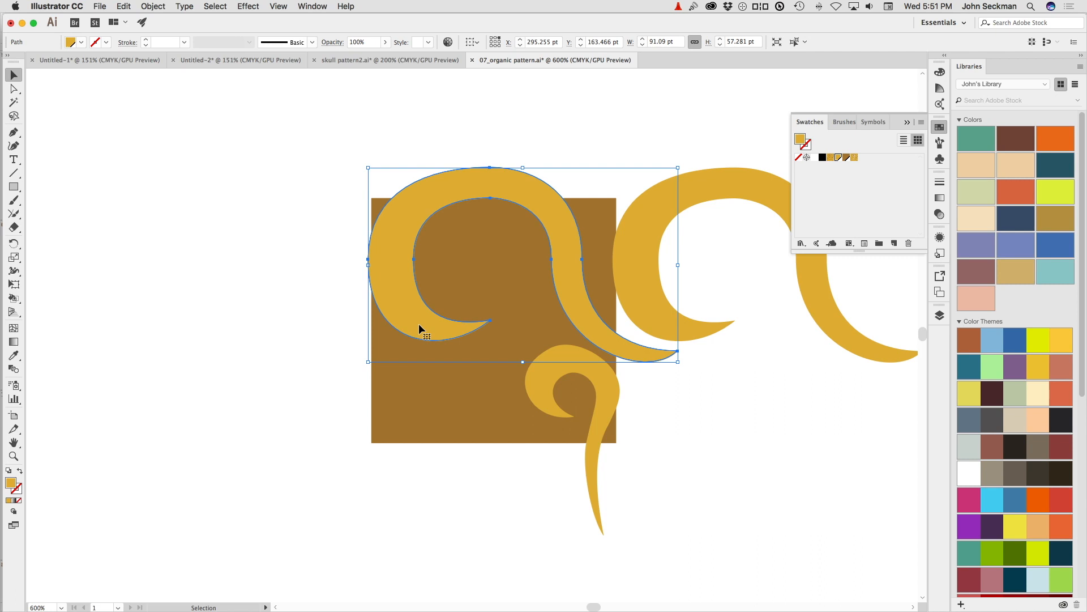
{"action": "key", "text": "Return"}
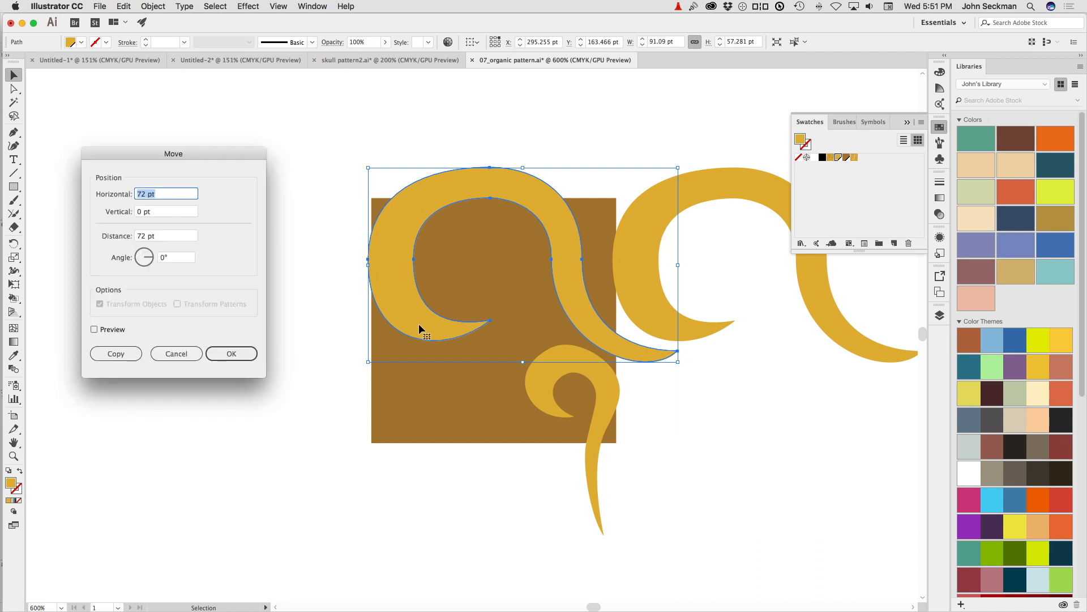
{"action": "left_click", "coordinate": [138, 194]}
{"action": "type", "text": "-"}
{"action": "left_click", "coordinate": [102, 357]}
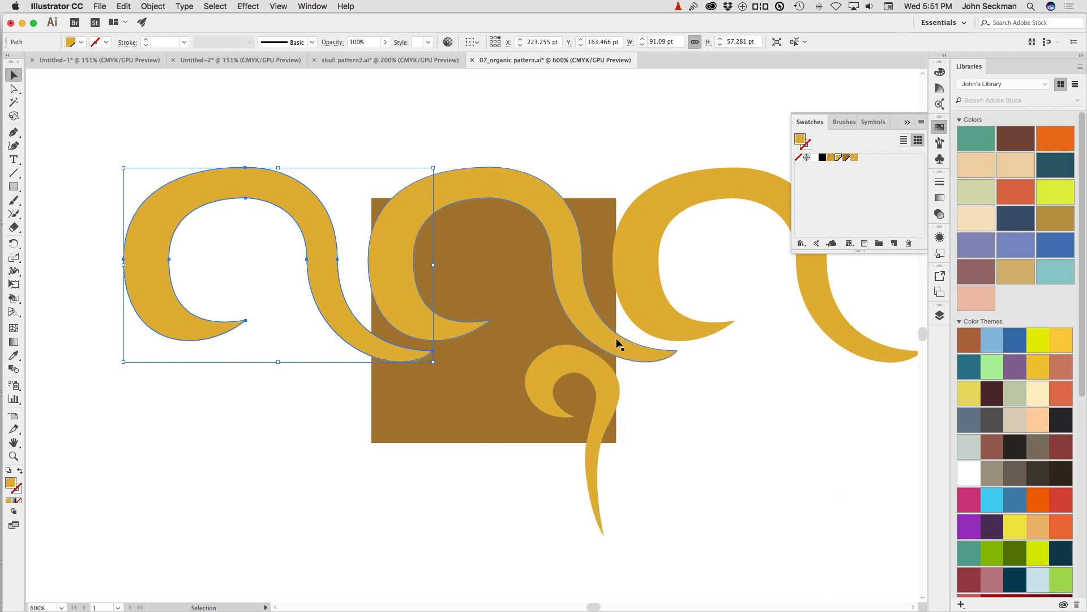
{"action": "left_click", "coordinate": [692, 460]}
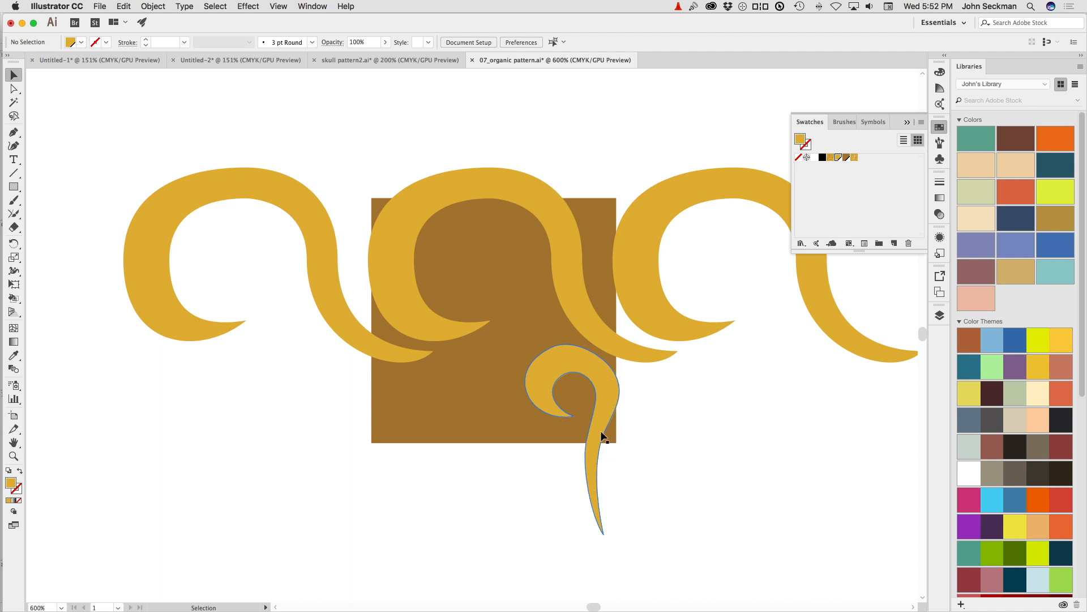
Step: Repeat the last move-copy transformation on the small gold curl over the brown square's lower-right corner
{"action": "scroll", "coordinate": [594, 424], "scroll_direction": "down", "scroll_amount": 1}
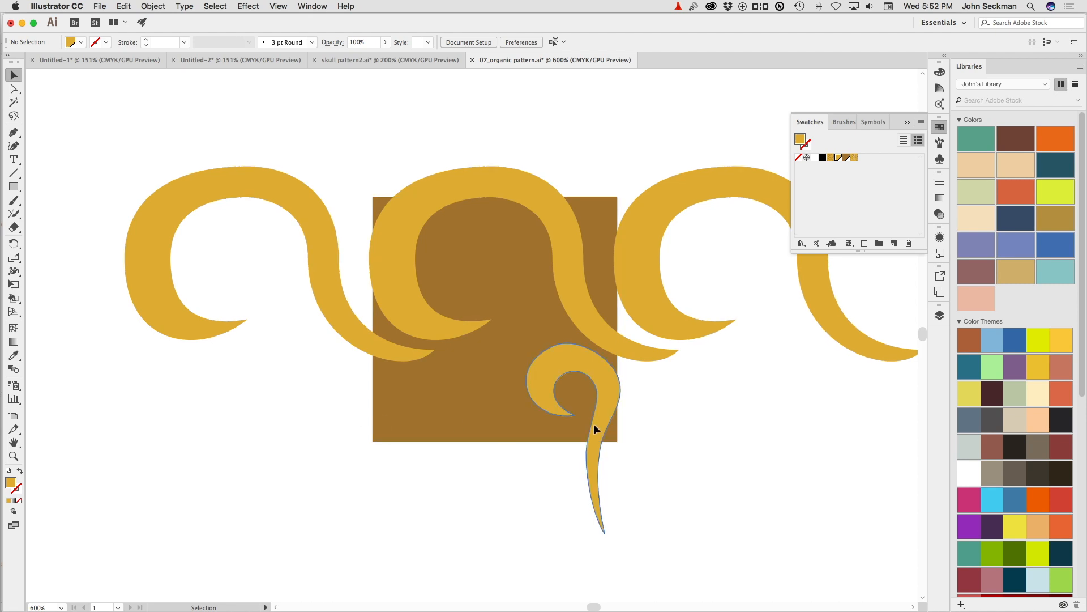
{"action": "left_click", "coordinate": [601, 378]}
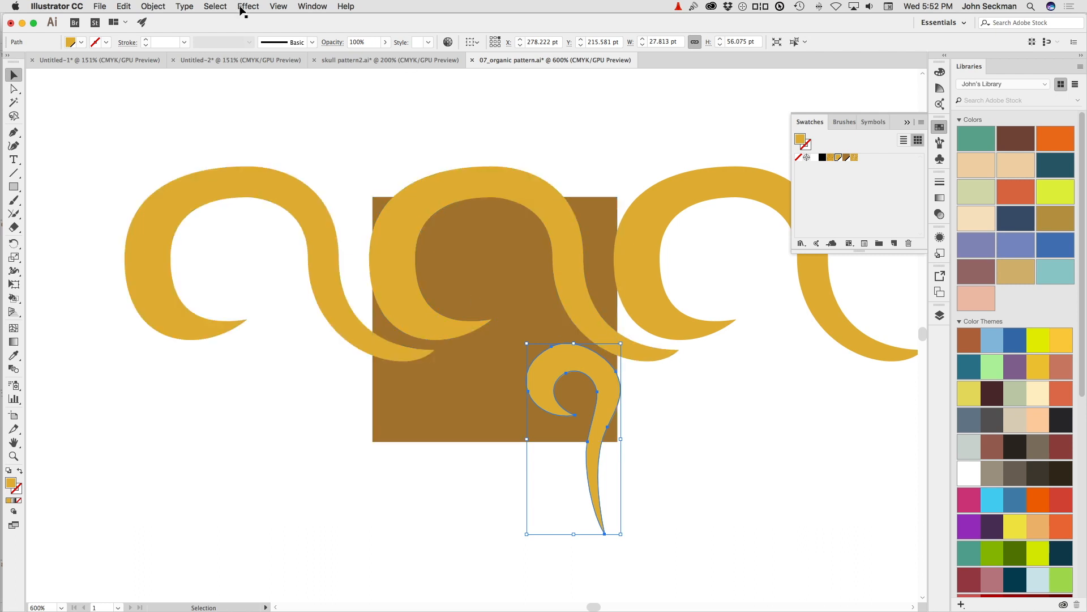
{"action": "left_click", "coordinate": [166, 5]}
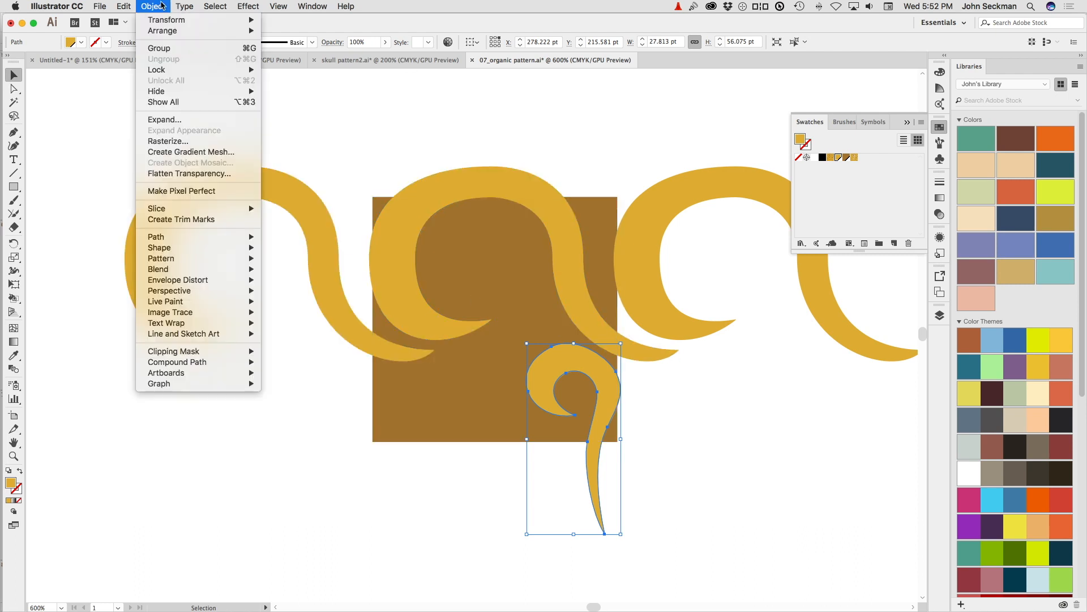
{"action": "mouse_move", "coordinate": [169, 20]}
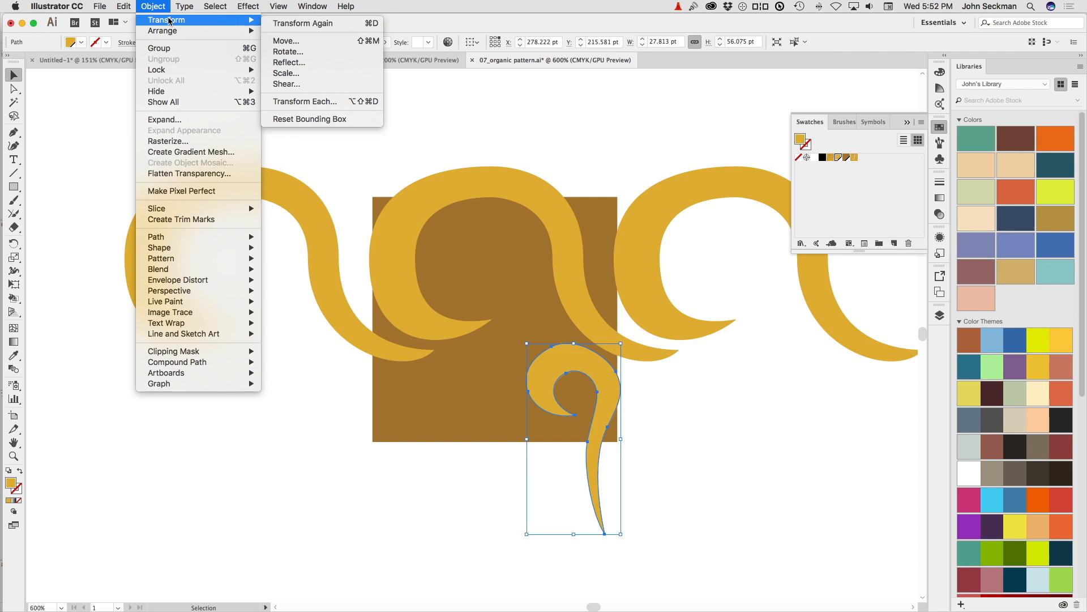
{"action": "left_click", "coordinate": [310, 24]}
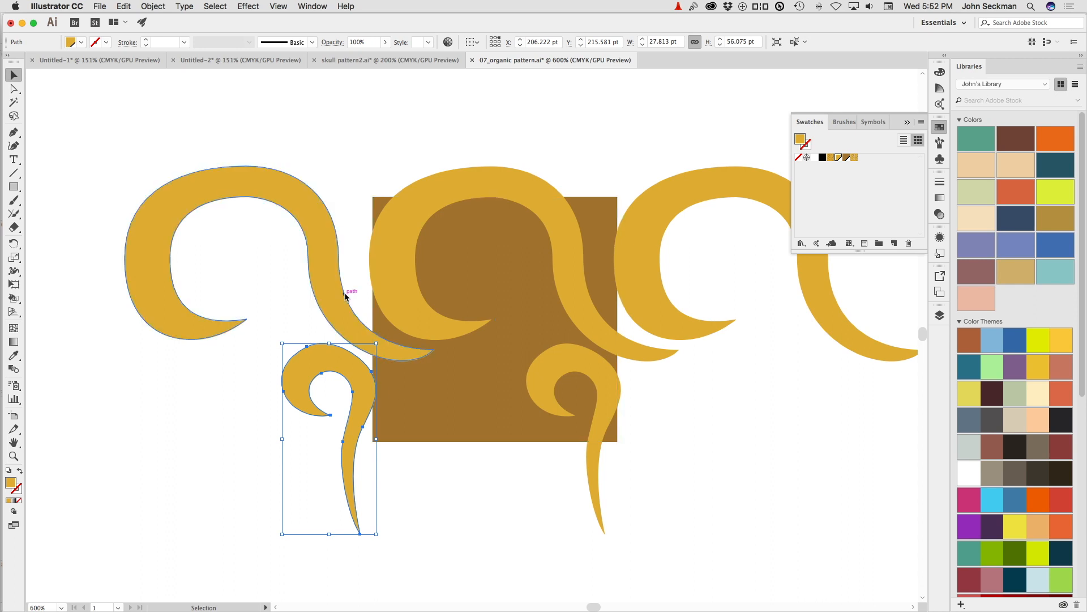
{"action": "left_click", "coordinate": [668, 405]}
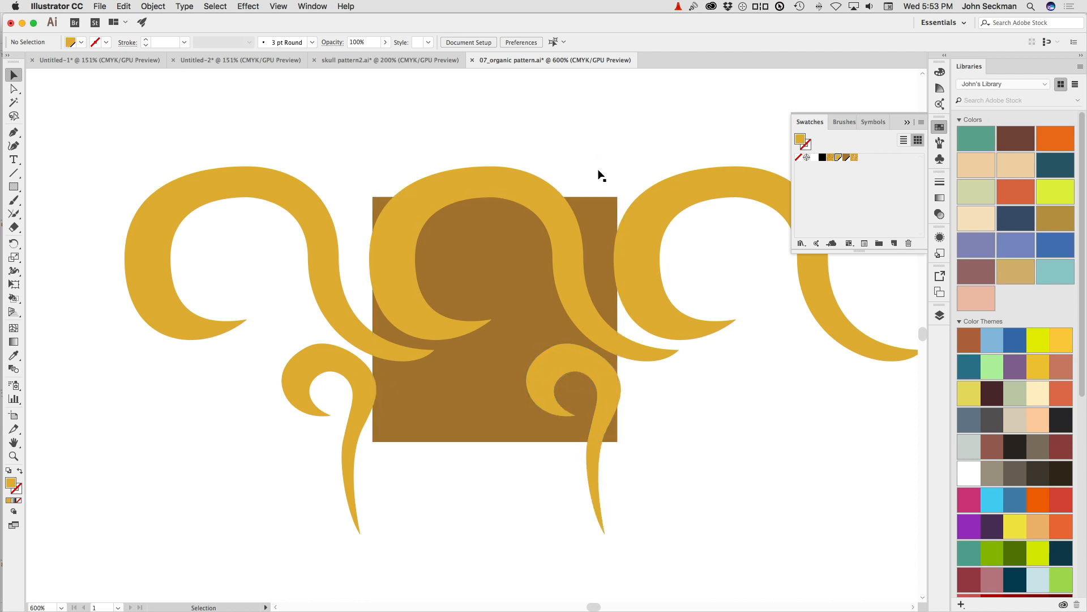
Step: Copy the small gold curl at the square's lower-right corner with a Move of 0 pt horizontally and -72 pt vertically
{"action": "left_click", "coordinate": [607, 386]}
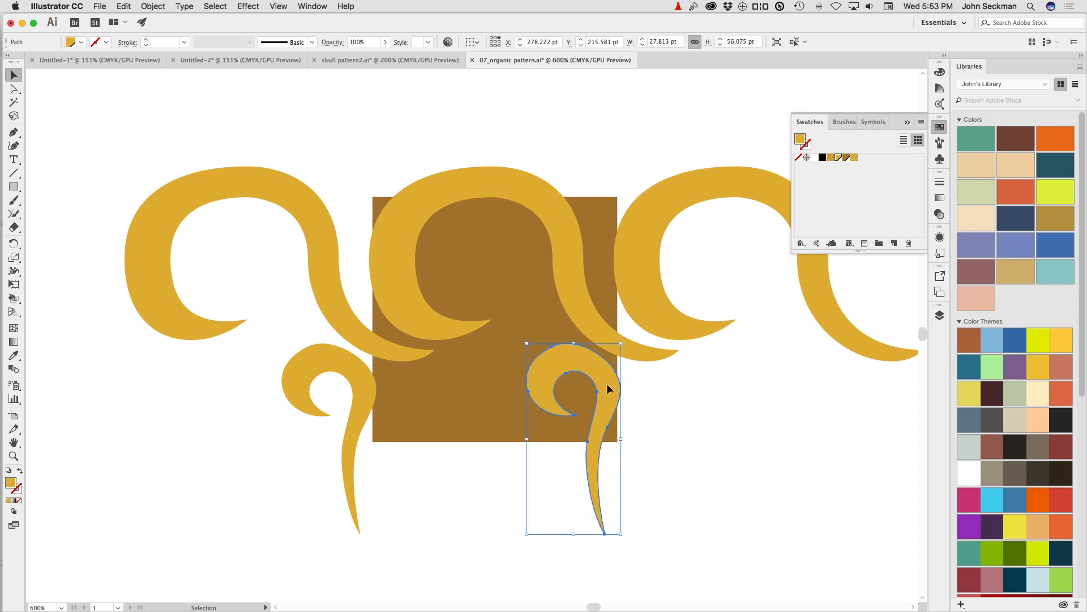
{"action": "key", "text": "Return"}
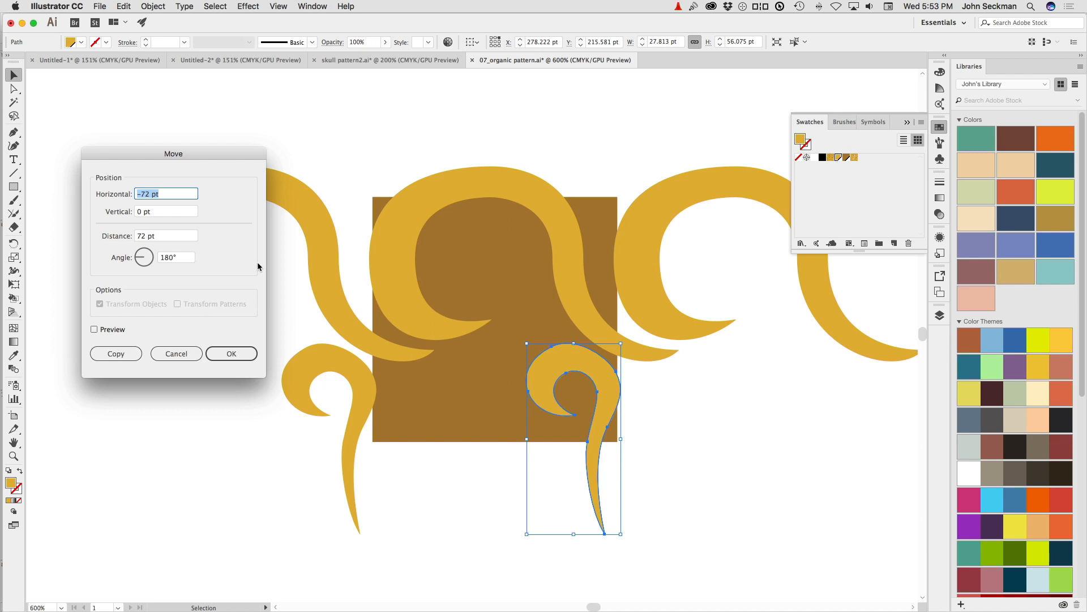
{"action": "type", "text": "0"}
{"action": "key", "text": "Tab"}
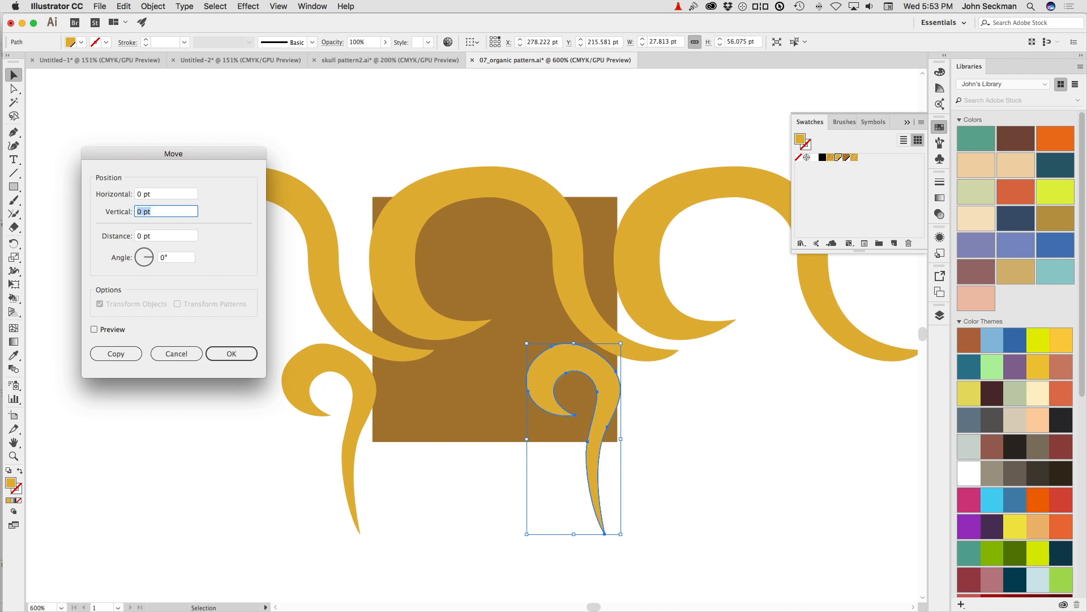
{"action": "type", "text": "-72"}
{"action": "left_click", "coordinate": [115, 353]}
{"action": "left_click", "coordinate": [699, 424]}
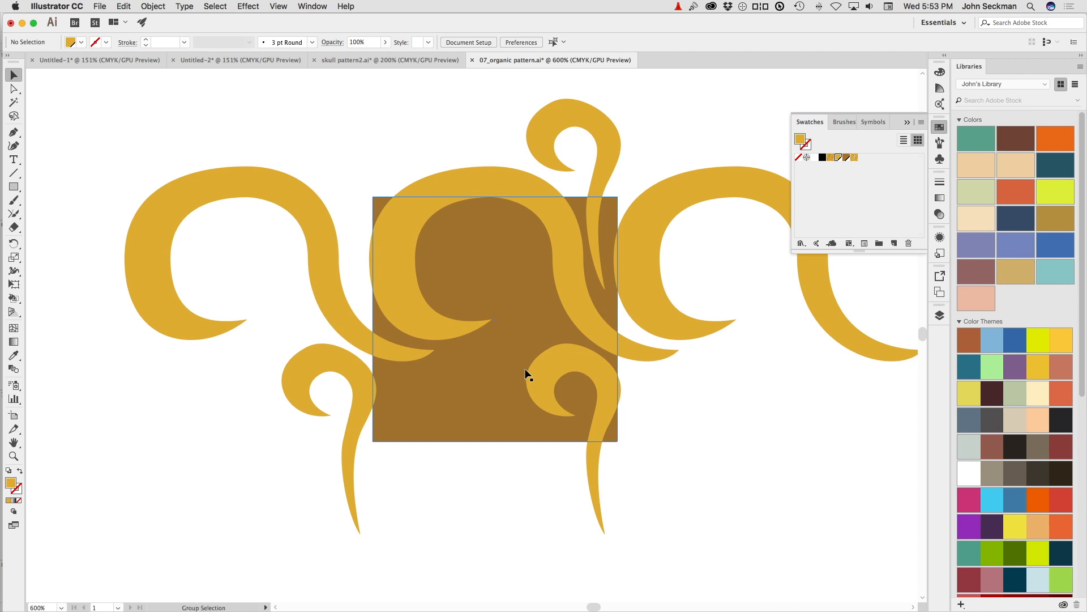
Step: Show all the hidden shapes again and nudge the small tan curl about 1 pt to the left
{"action": "key", "text": "alt+super+3"}
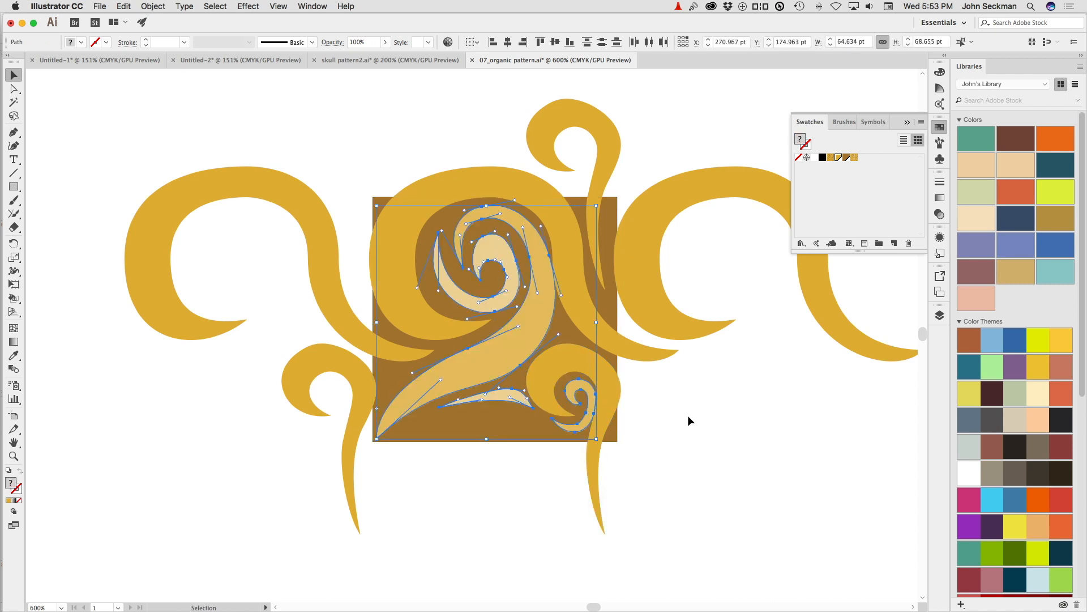
{"action": "left_click", "coordinate": [689, 417]}
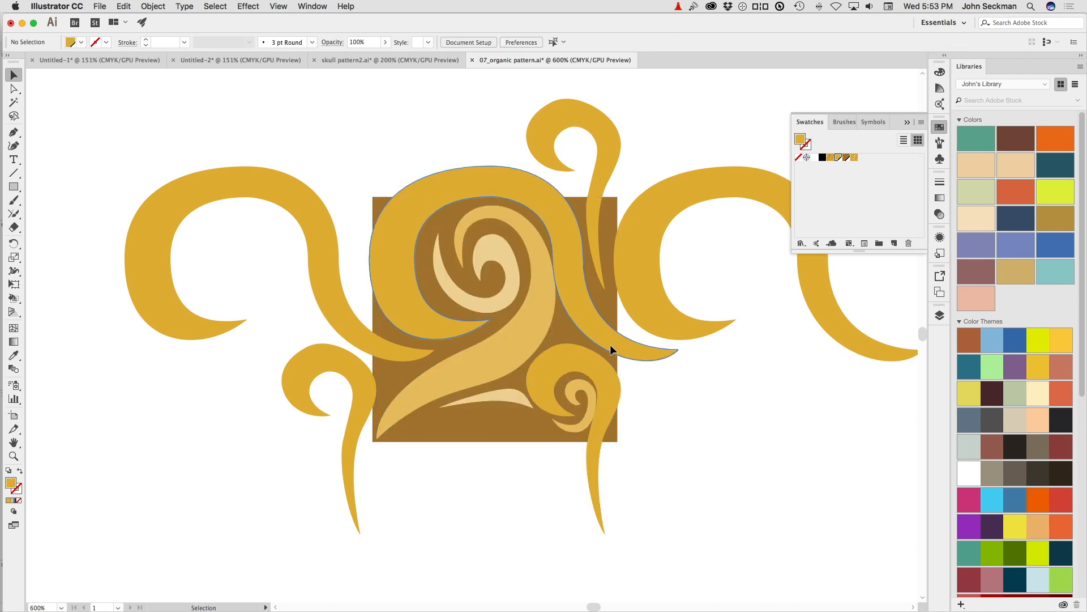
{"action": "left_click", "coordinate": [588, 415]}
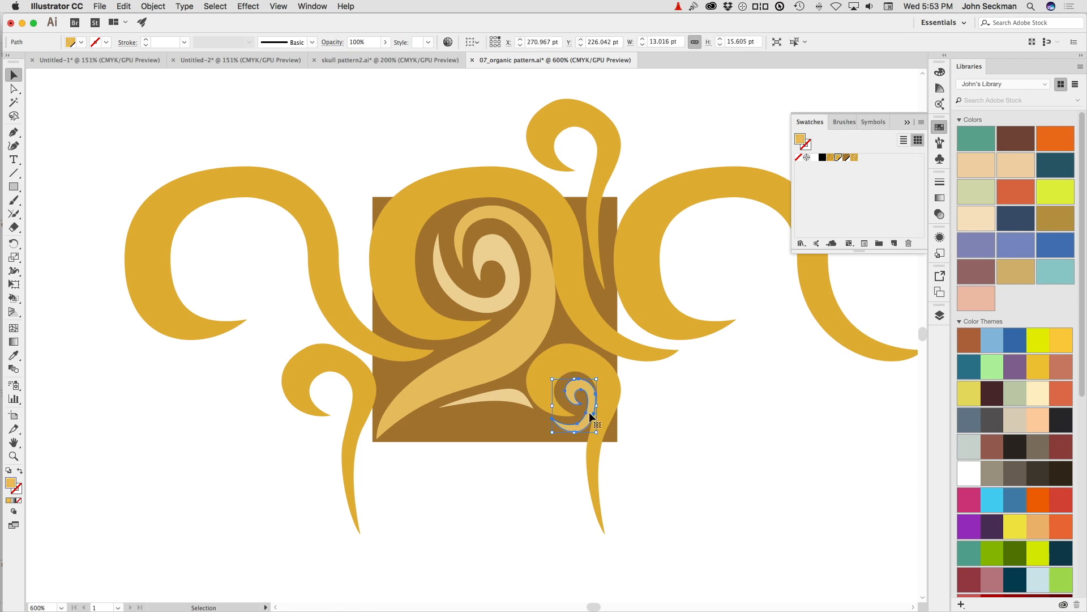
{"action": "key", "text": "Left"}
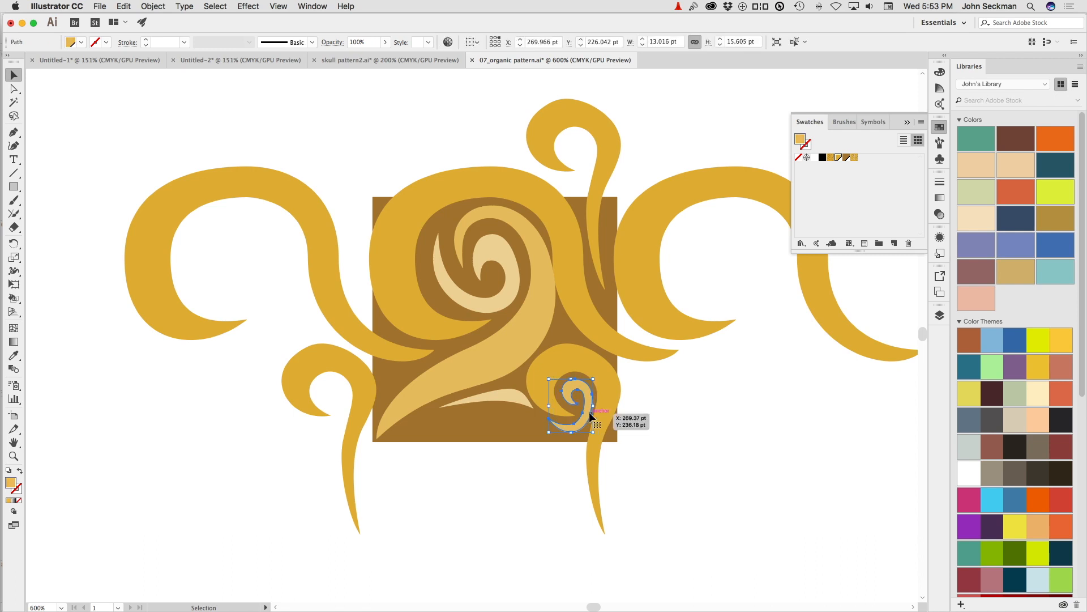
{"action": "left_click", "coordinate": [670, 427]}
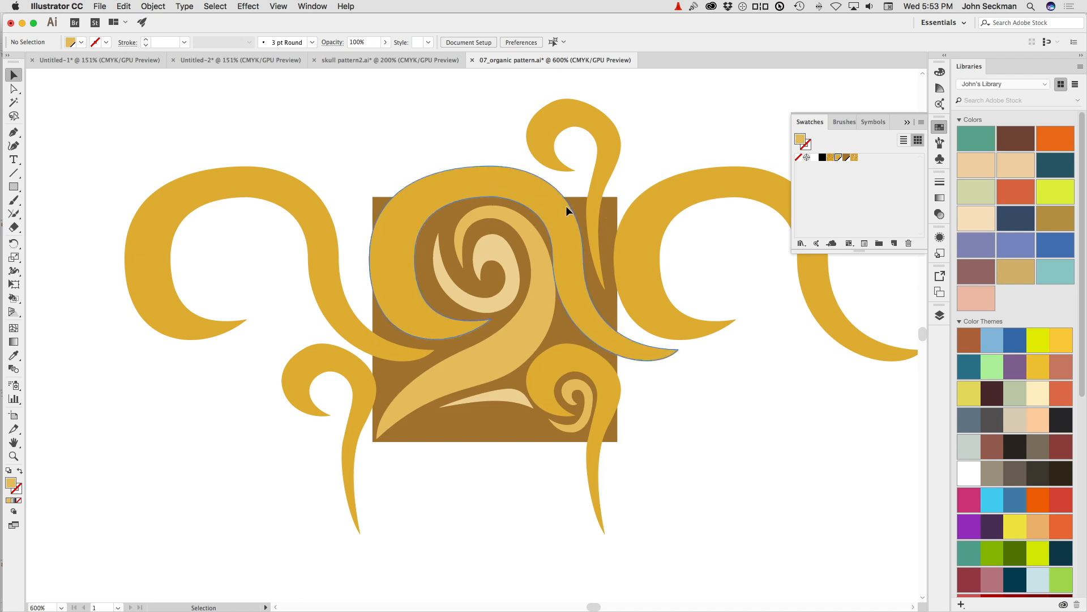
Step: Copy the original large gold curl with a Move of 0 pt horizontally and 72 pt vertically, and deselect everything
{"action": "left_click", "coordinate": [486, 174]}
{"action": "key", "text": "Return"}
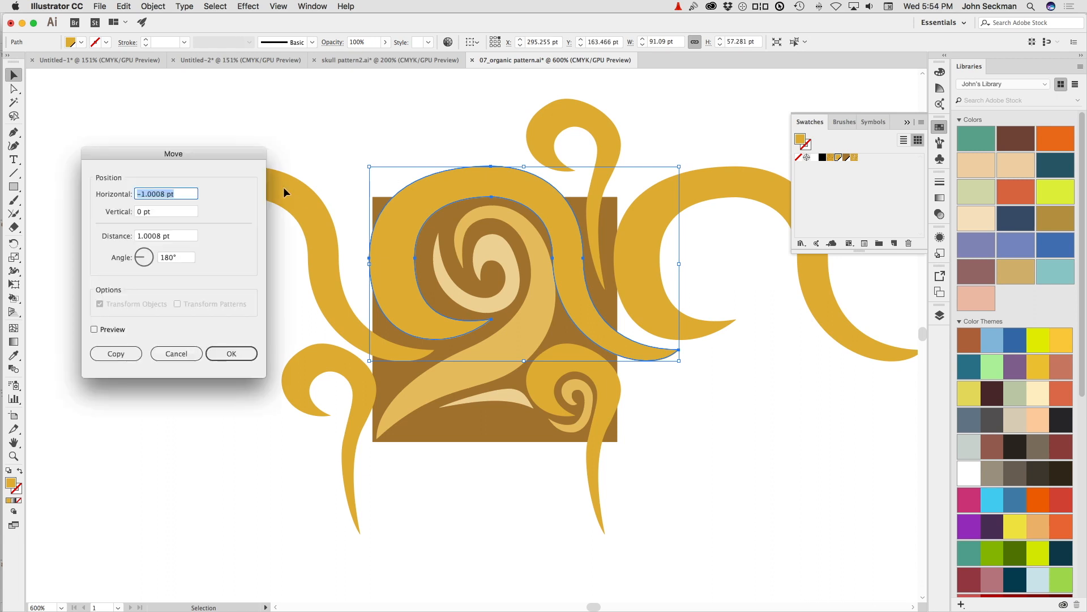
{"action": "type", "text": "0"}
{"action": "key", "text": "Tab"}
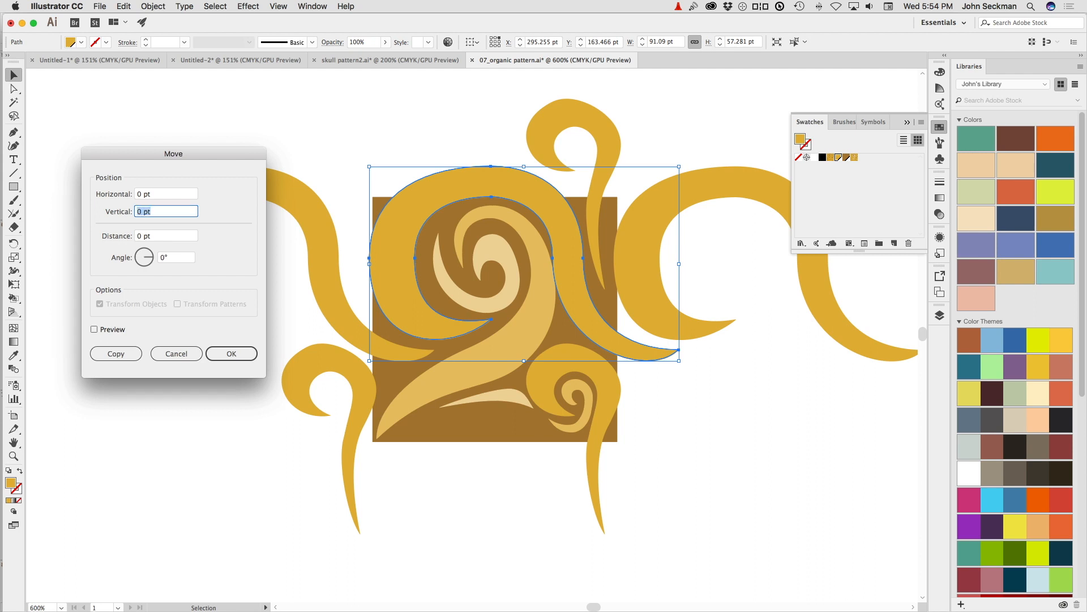
{"action": "type", "text": "72"}
{"action": "left_click", "coordinate": [116, 353]}
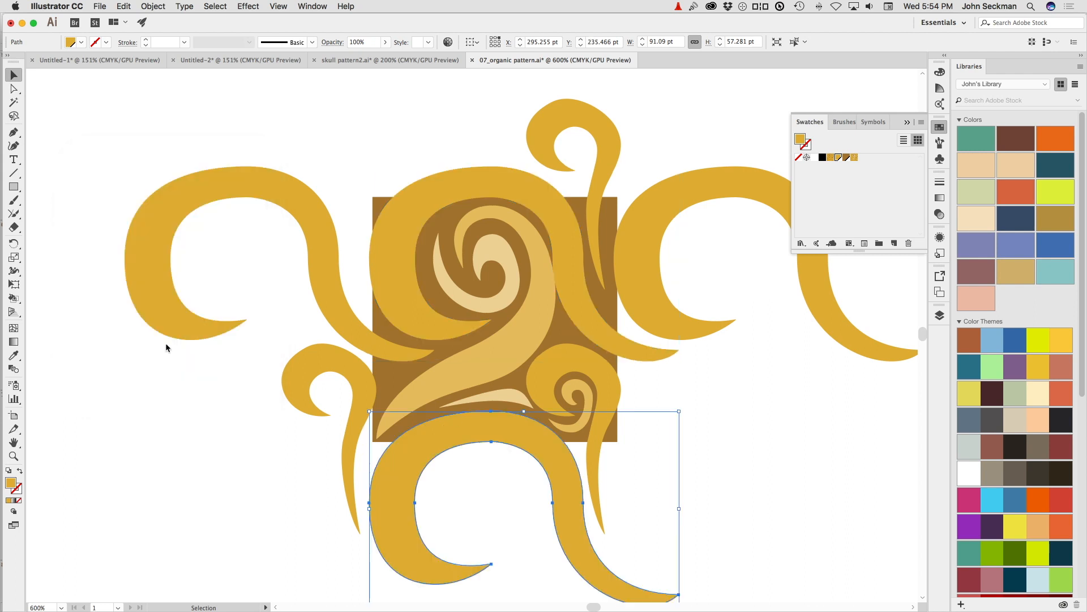
{"action": "left_click", "coordinate": [777, 429]}
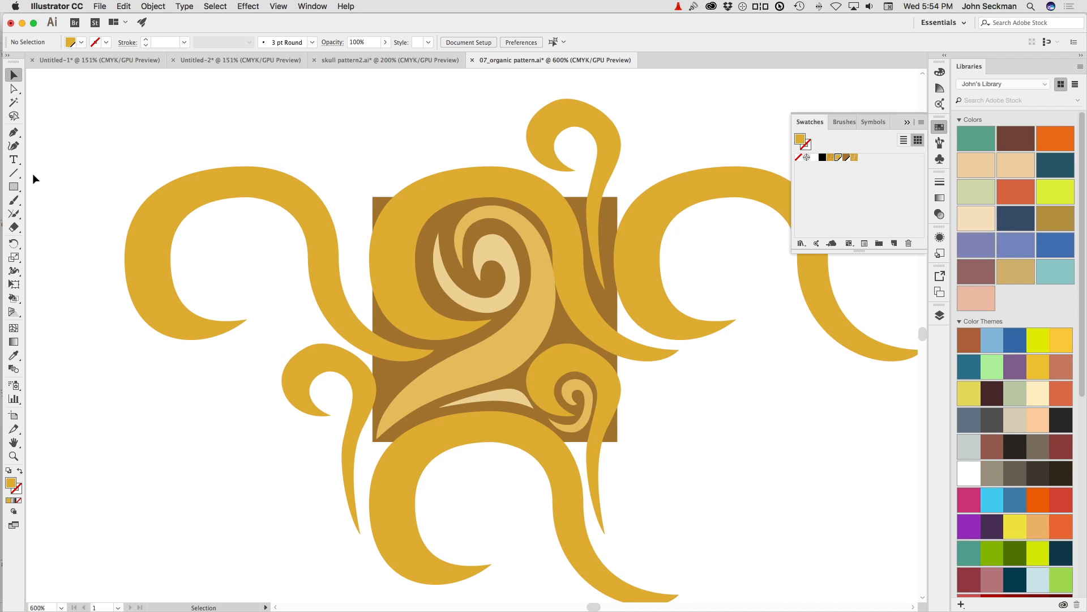
Step: Select the brown square with all curls and accent shapes and make a new pattern from them
{"action": "key", "text": "super+a"}
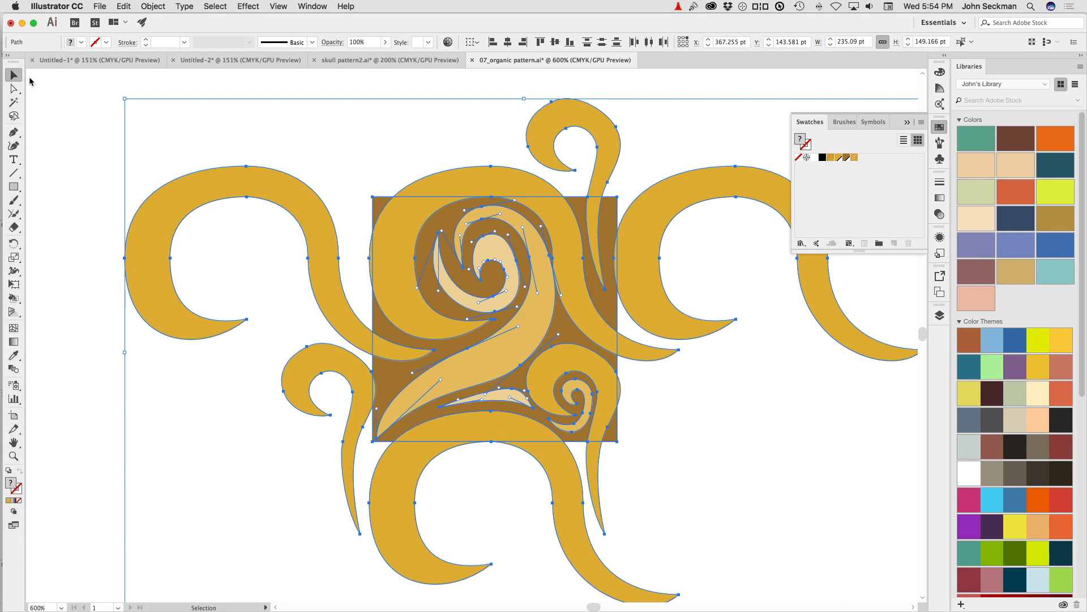
{"action": "left_click_drag", "start_coordinate": [59, 96], "coordinate": [722, 542]}
{"action": "scroll", "coordinate": [424, 148], "scroll_direction": "down", "scroll_amount": 2}
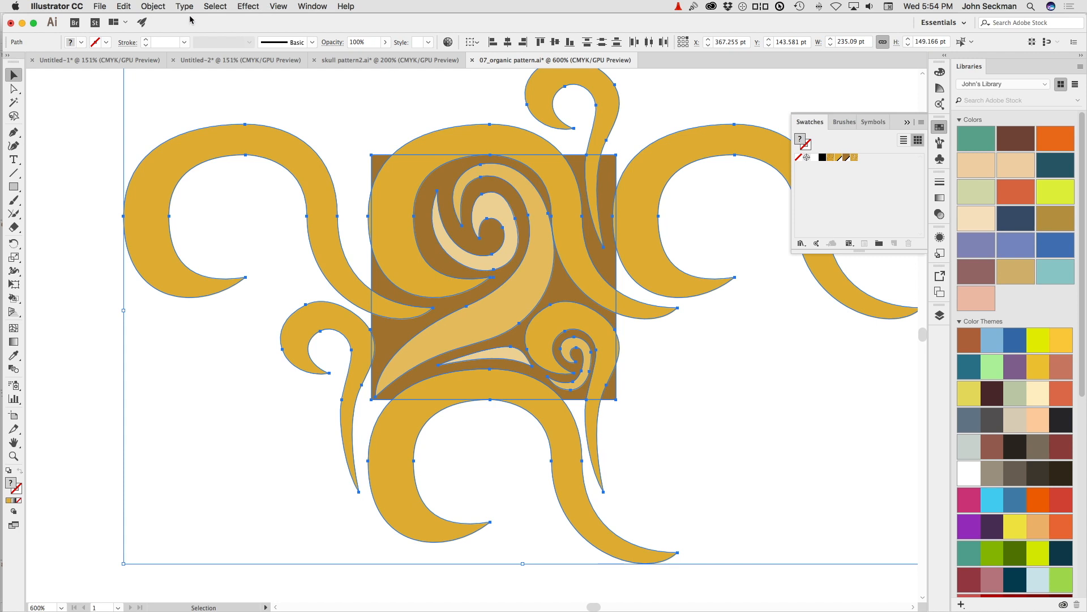
{"action": "key", "text": "super+minus"}
{"action": "key", "text": "super+minus"}
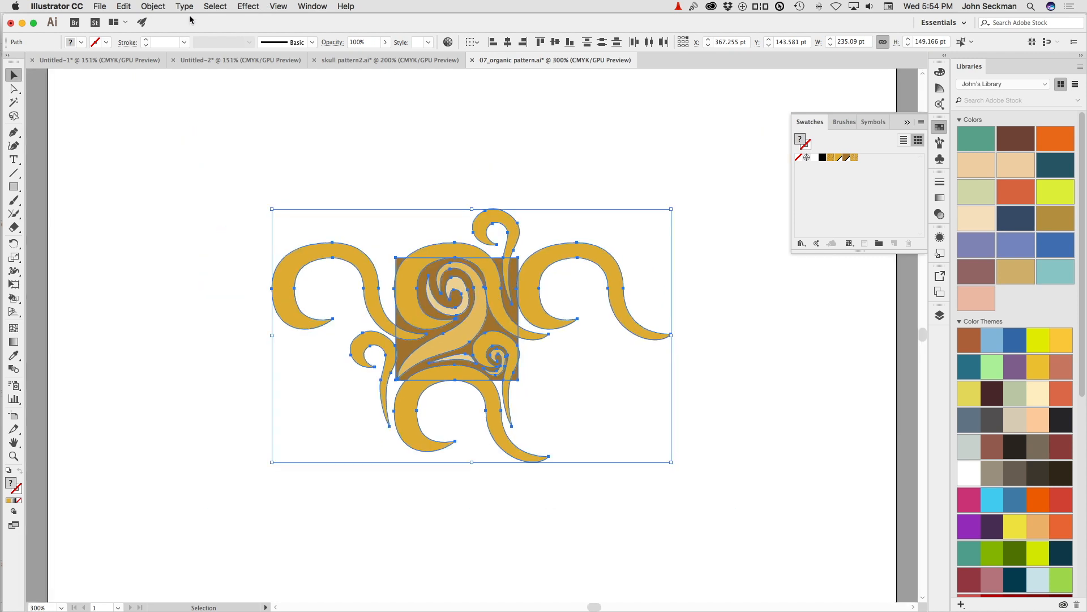
{"action": "left_click", "coordinate": [152, 6]}
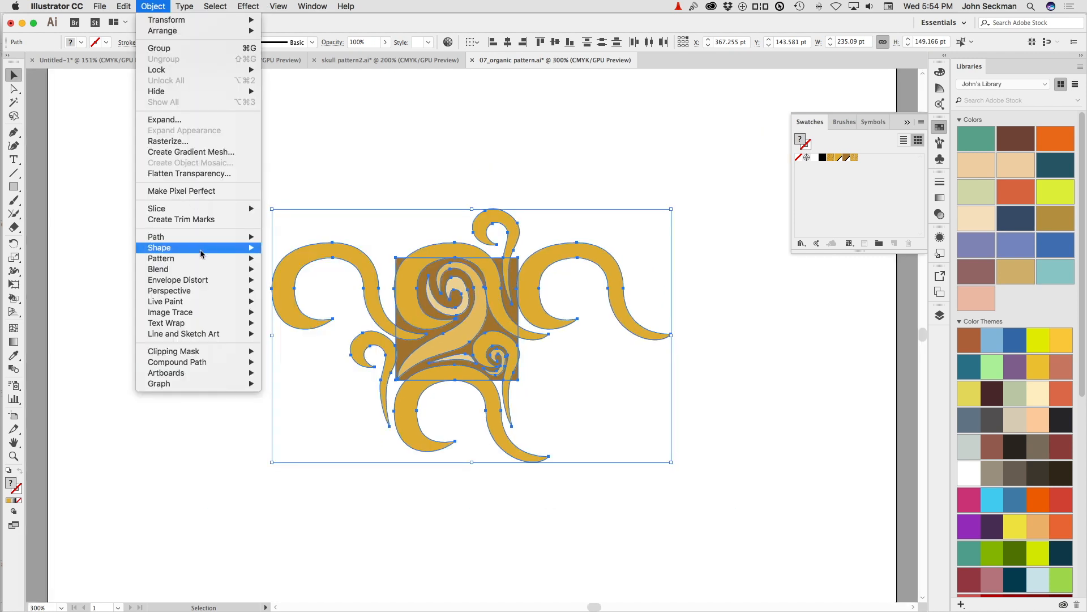
{"action": "left_click", "coordinate": [286, 259]}
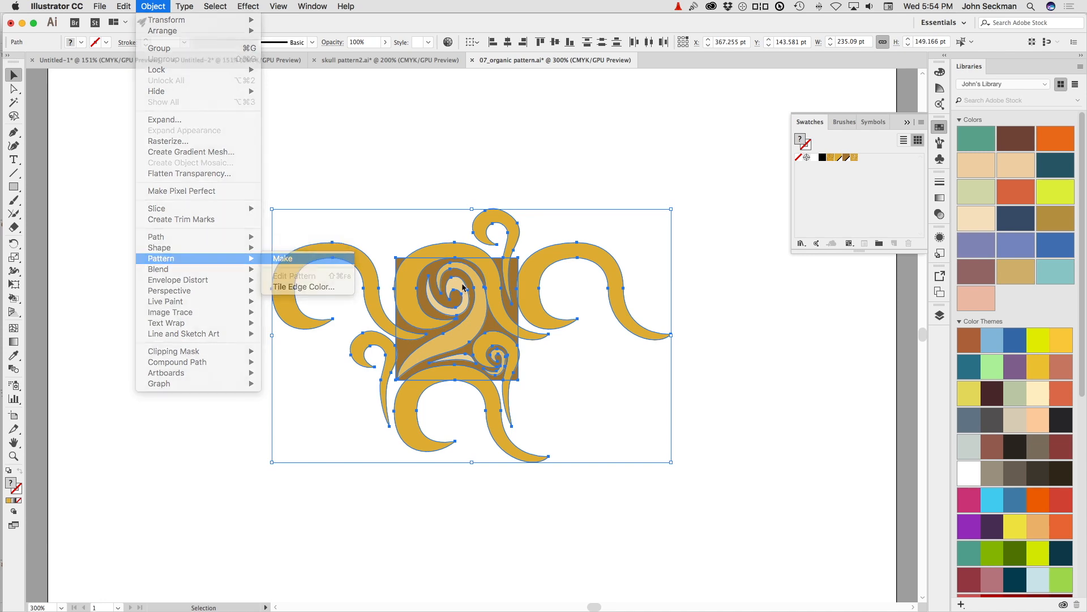
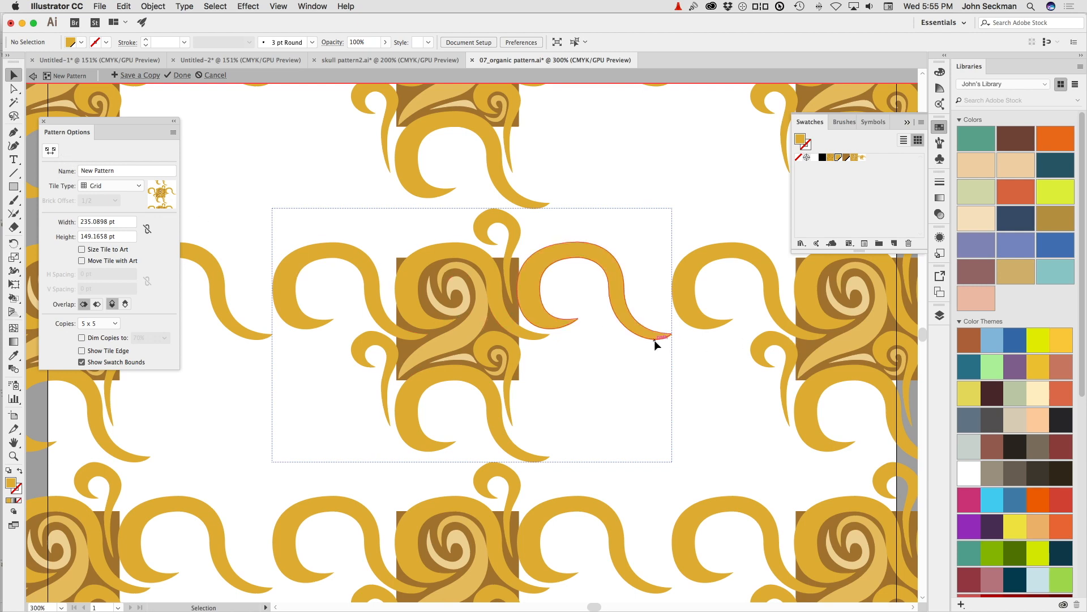
Step: Try to narrow the pattern tile to about 163 pt wide with the Pattern Tile Tool
{"action": "left_click", "coordinate": [50, 151]}
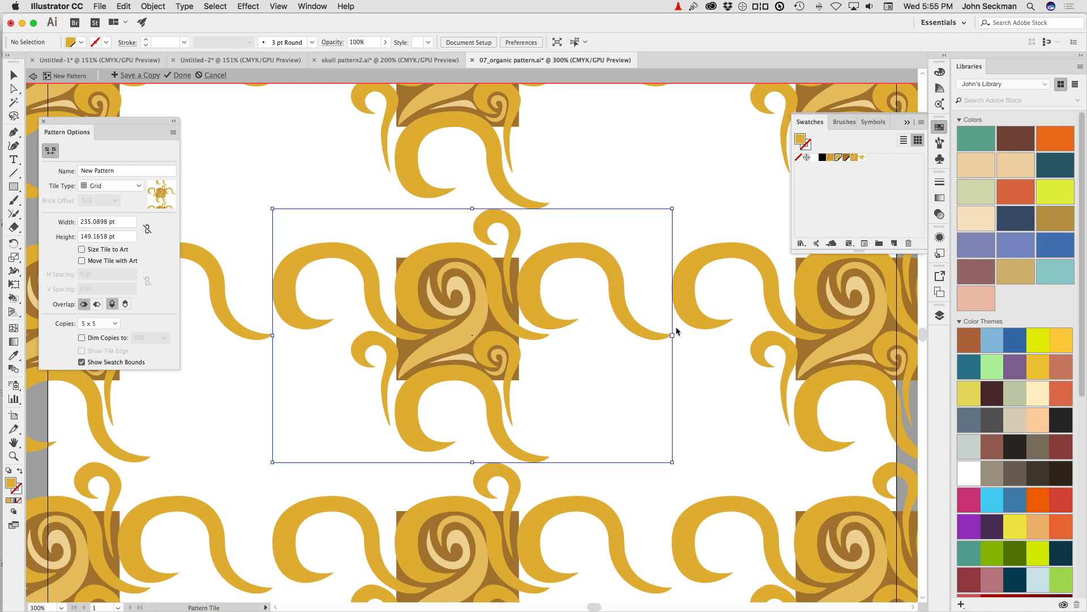
{"action": "left_click_drag", "start_coordinate": [672, 336], "coordinate": [550, 335]}
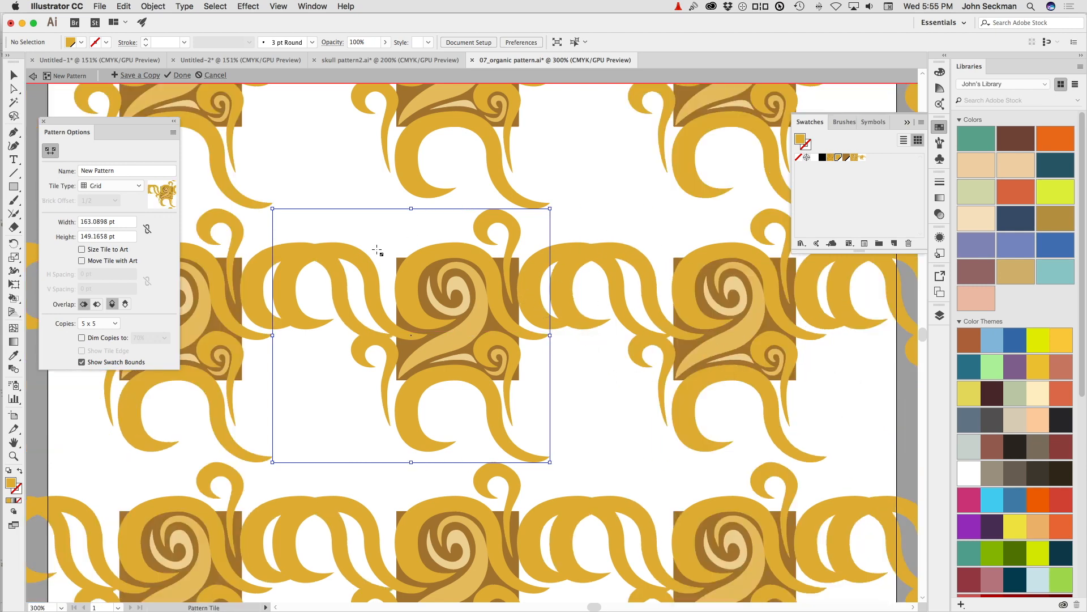
{"action": "key", "text": "cmd+z"}
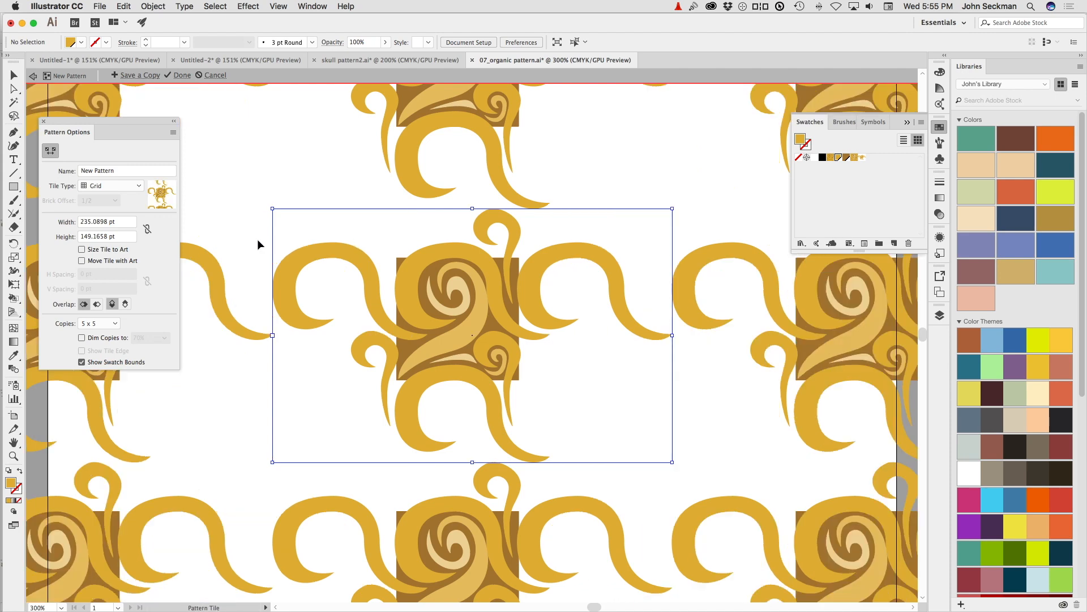
Step: Set the pattern tile's width and height to 72 pt each
{"action": "left_click", "coordinate": [115, 221]}
{"action": "type", "text": "72"}
{"action": "key", "text": "Tab"}
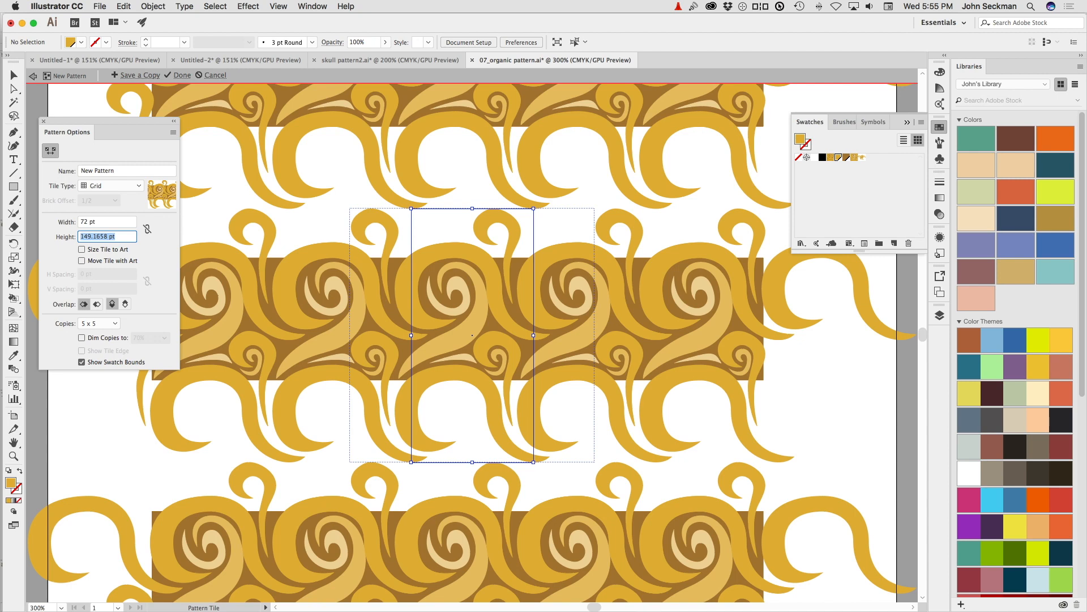
{"action": "type", "text": "72"}
{"action": "key", "text": "Tab"}
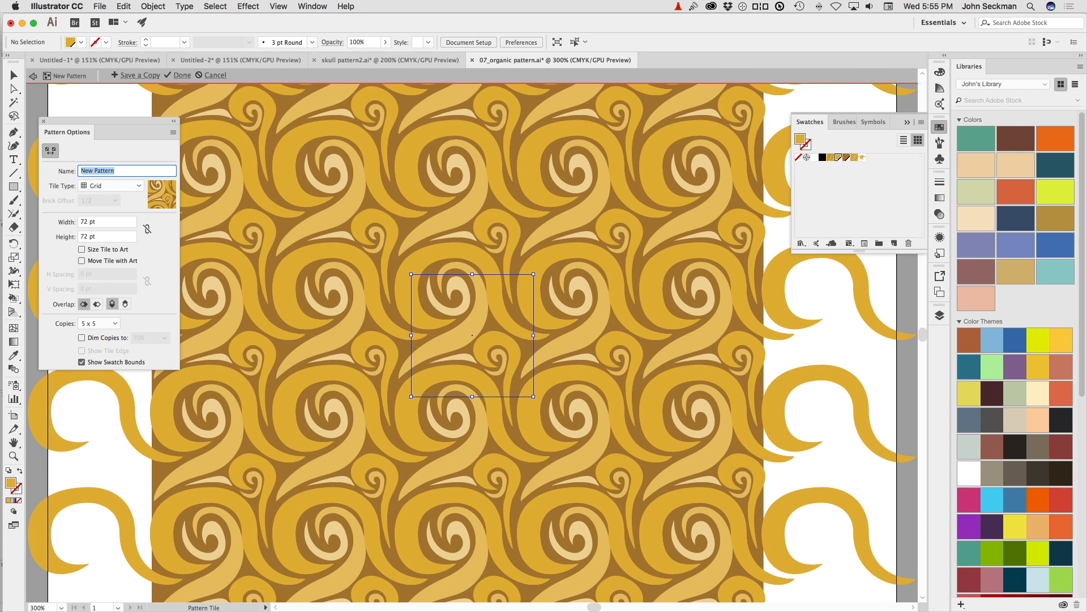
Step: Select the tan curl, the pale spiral and the pale sliver in the central tile and nudge them about 2 pt left
{"action": "left_click", "coordinate": [15, 103]}
{"action": "left_click", "coordinate": [14, 89]}
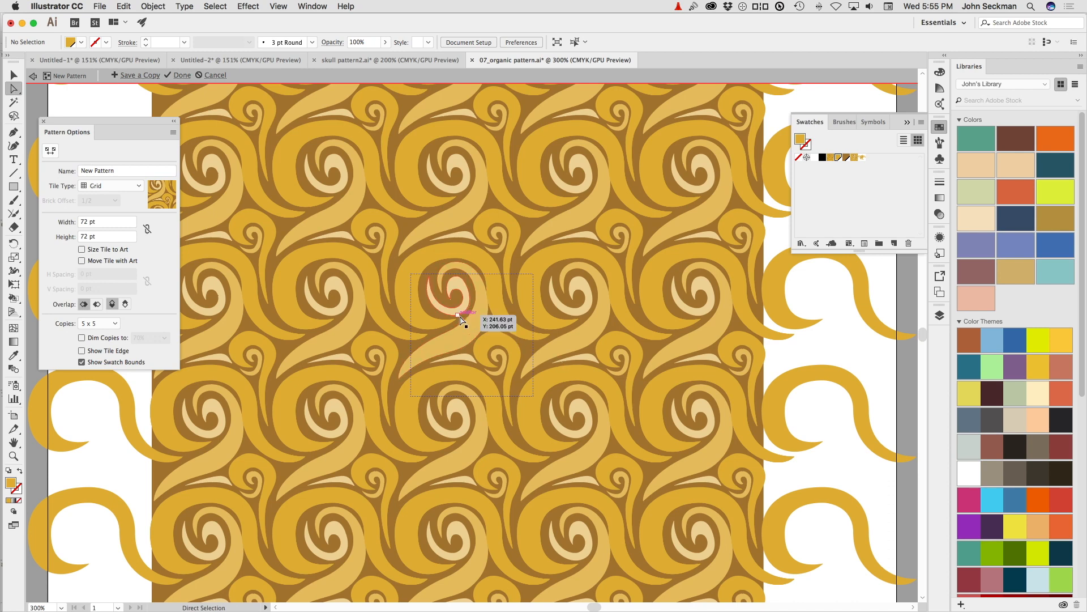
{"action": "left_click", "coordinate": [466, 353]}
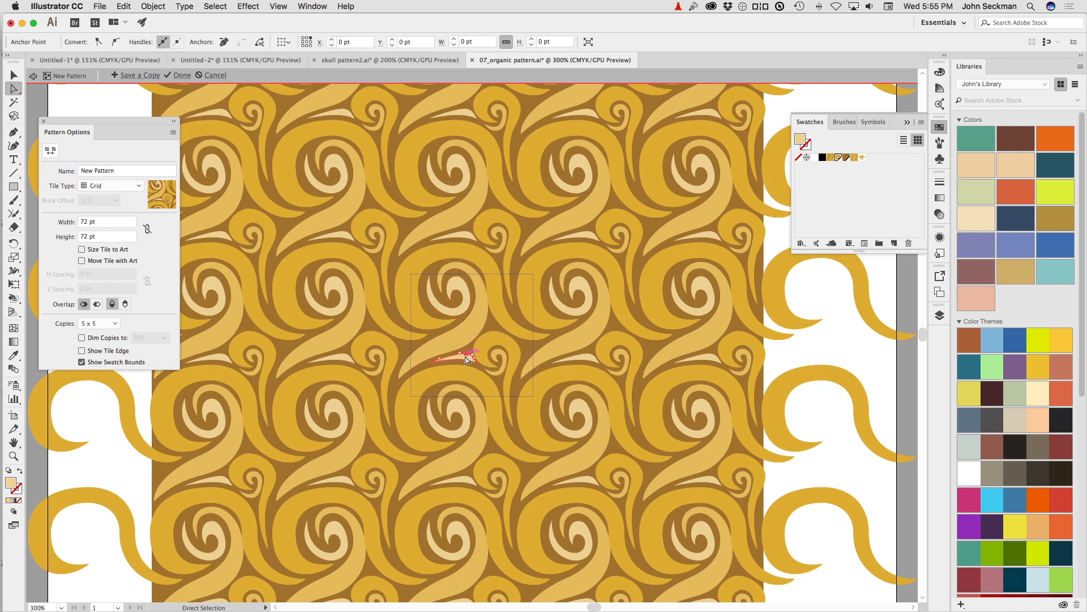
{"action": "left_click", "coordinate": [463, 358]}
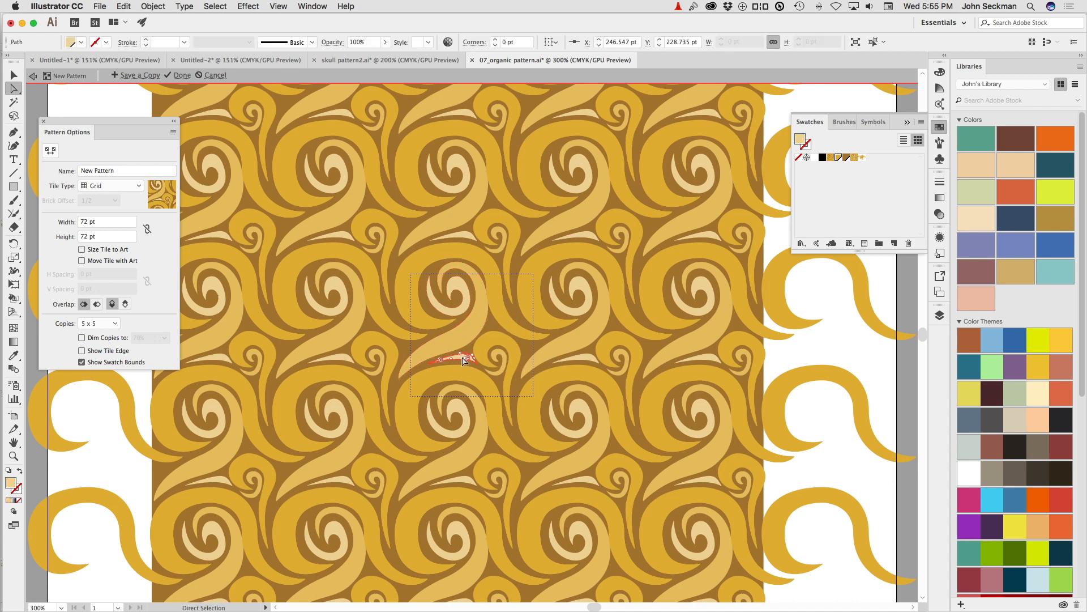
{"action": "key", "text": "v"}
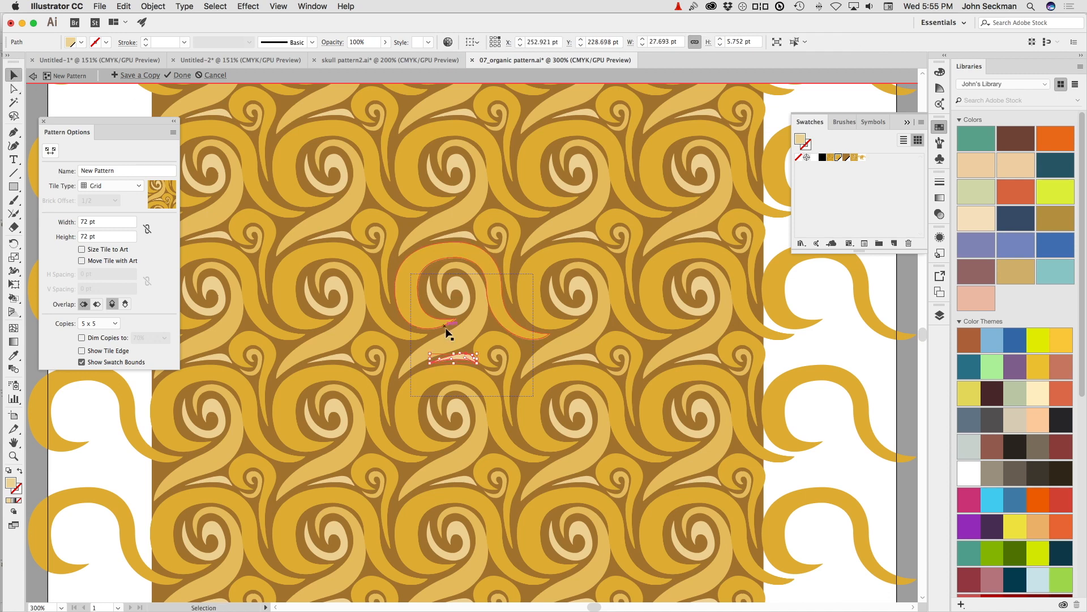
{"action": "left_click", "coordinate": [465, 342]}
{"action": "left_click", "coordinate": [460, 311]}
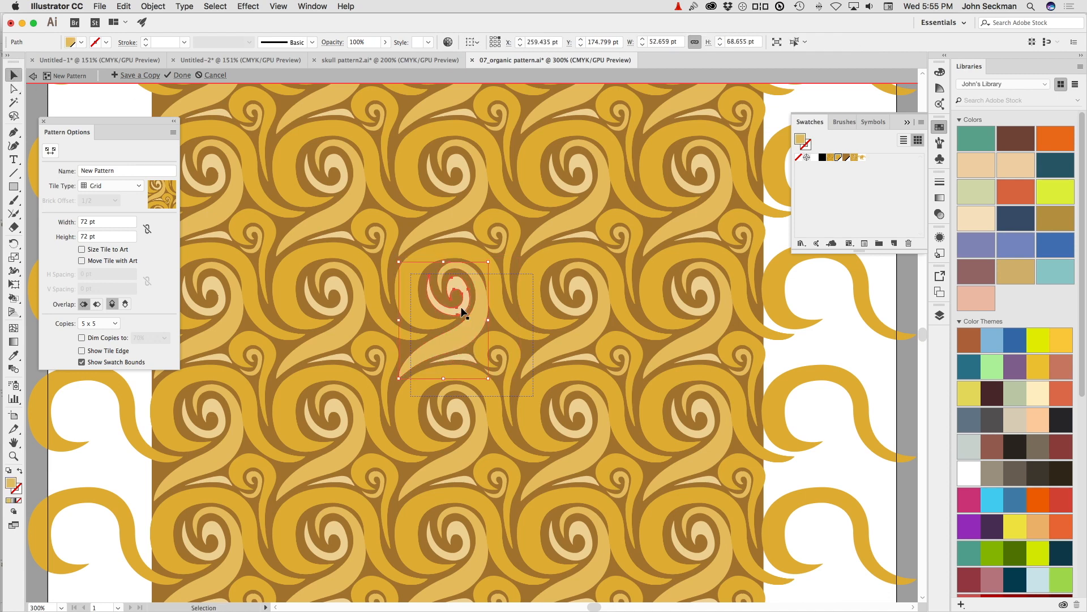
{"action": "left_click", "coordinate": [465, 357]}
{"action": "left_click", "coordinate": [476, 315], "text": "shift"}
{"action": "left_click", "coordinate": [457, 307], "text": "shift"}
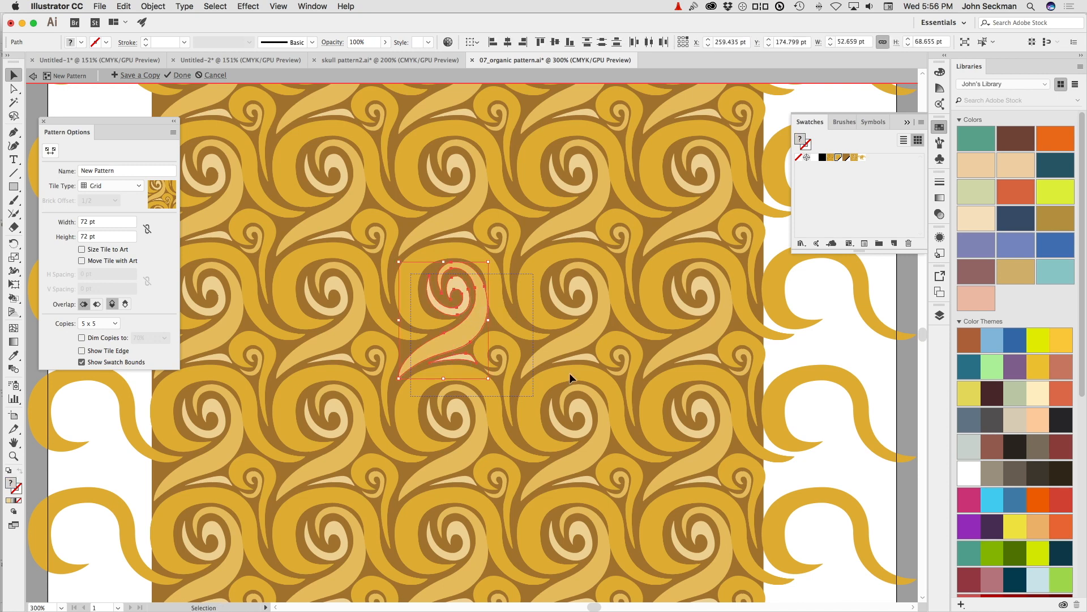
{"action": "key", "text": "Left"}
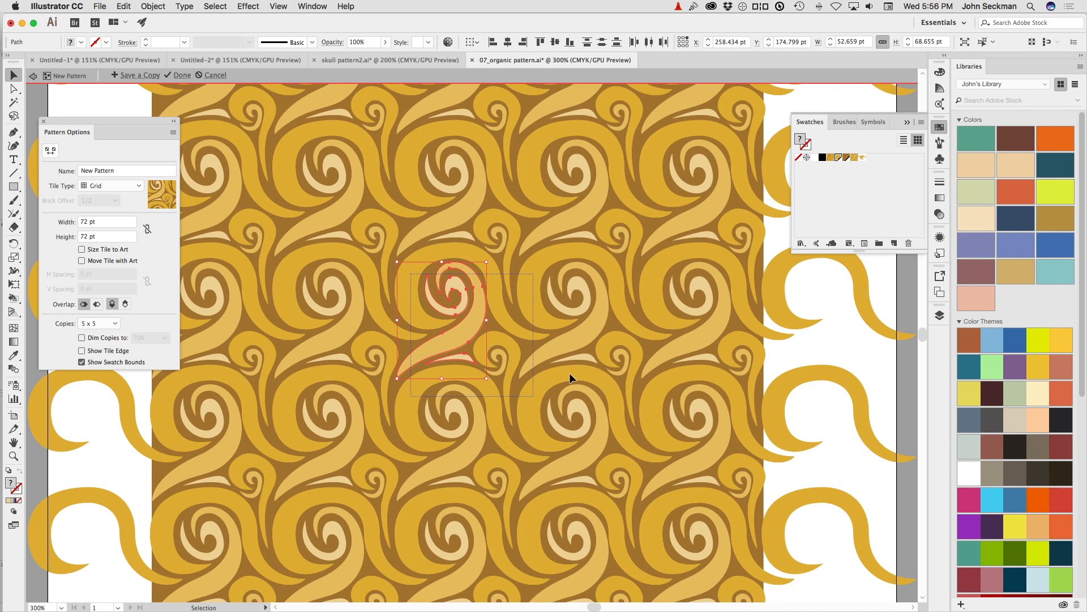
{"action": "key", "text": "Left"}
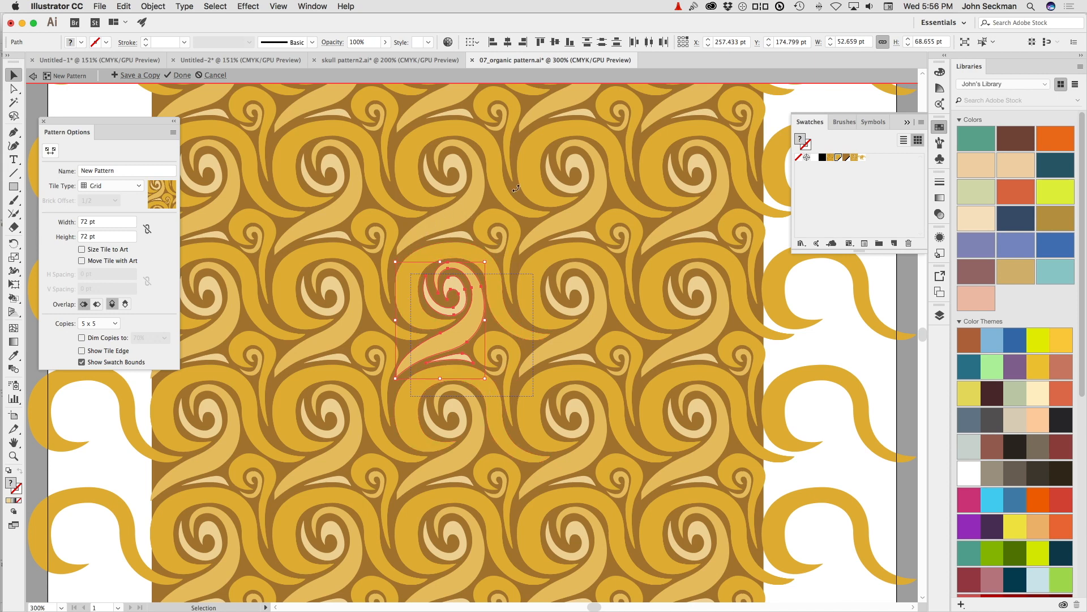
Step: Name the pattern Swirls and finish pattern editing
{"action": "left_click_drag", "start_coordinate": [118, 121], "coordinate": [158, 128]}
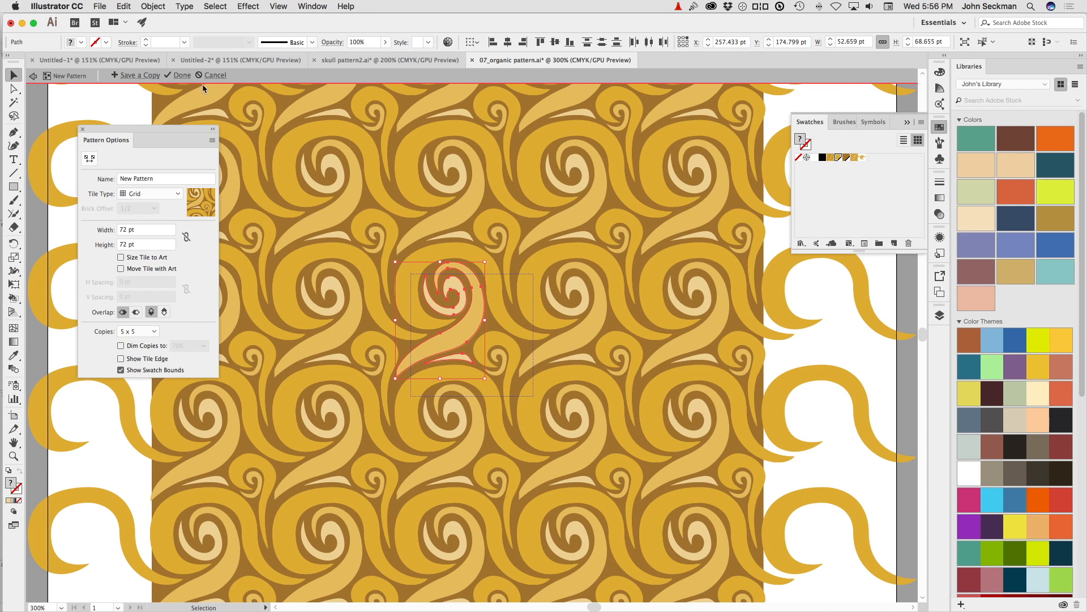
{"action": "triple_click", "coordinate": [146, 178]}
{"action": "type", "text": "Swirls"}
{"action": "left_click", "coordinate": [184, 76]}
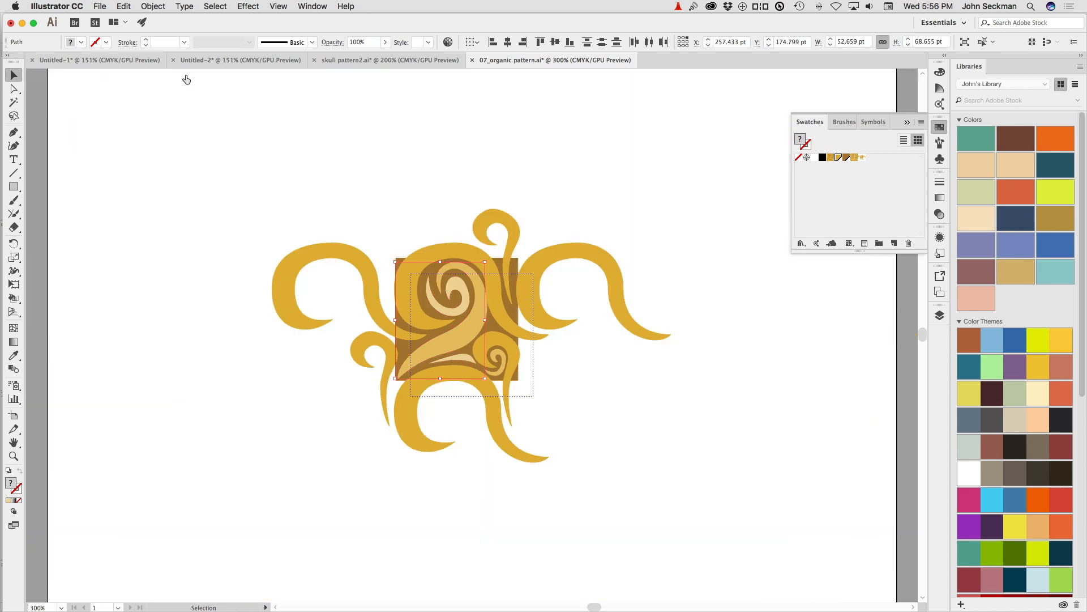
Step: Draw a rectangle about 250.5 by 146.3 pt below the tile artwork and fill it with the Swirls pattern
{"action": "key", "text": "space"}
{"action": "left_click_drag", "start_coordinate": [697, 406], "coordinate": [578, 177]}
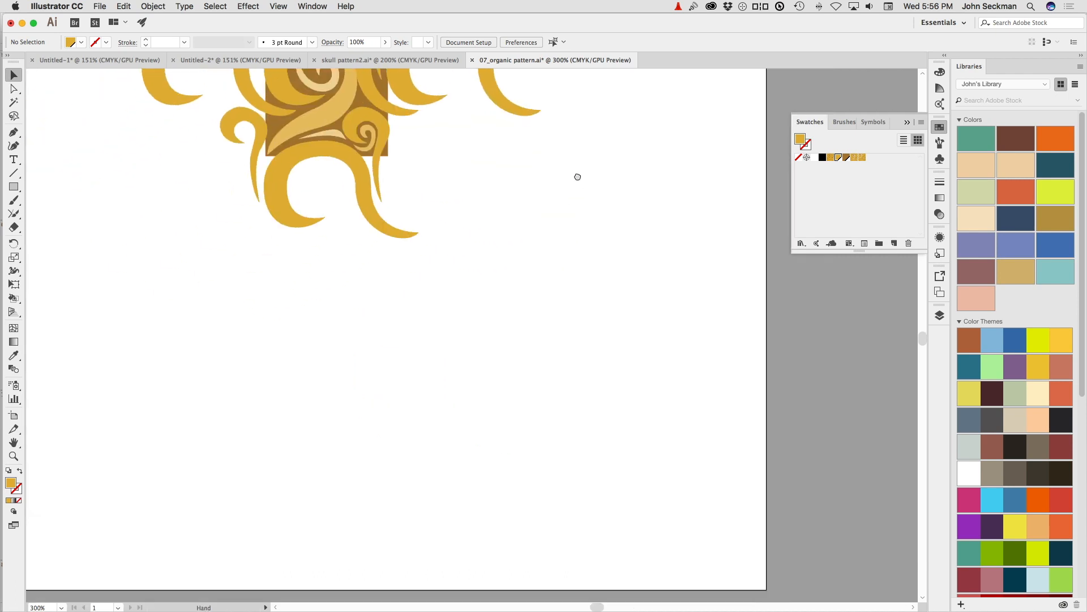
{"action": "left_click", "coordinate": [14, 186]}
{"action": "mouse_move", "coordinate": [372, 349]}
{"action": "left_mouse_down"}
{"action": "mouse_move", "coordinate": [719, 524]}
{"action": "mouse_move", "coordinate": [797, 597]}
{"action": "left_mouse_up"}
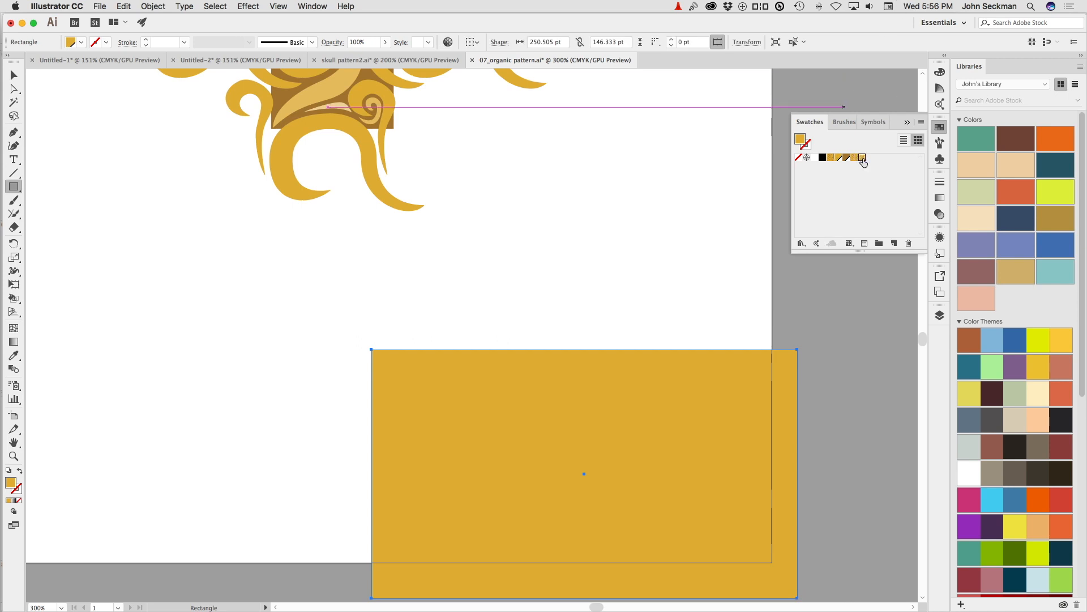
{"action": "left_click", "coordinate": [862, 158]}
Step: Delete the original tile artwork and move the patterned rectangle to the upper-left area of the artboard
{"action": "key", "text": "space"}
{"action": "left_click_drag", "start_coordinate": [615, 432], "coordinate": [644, 324]}
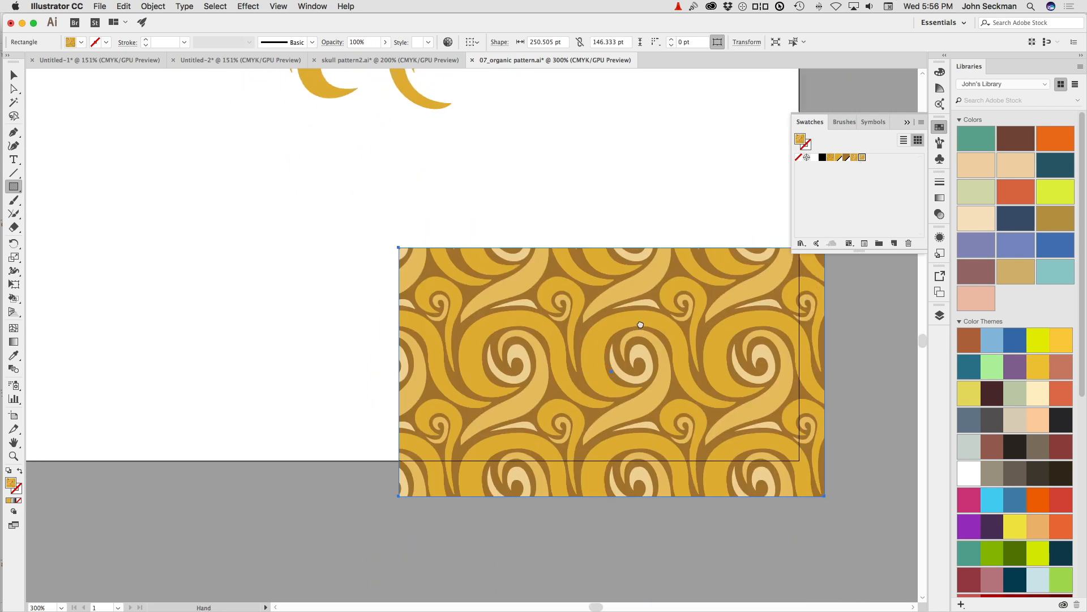
{"action": "left_click_drag", "start_coordinate": [583, 311], "coordinate": [262, 246]}
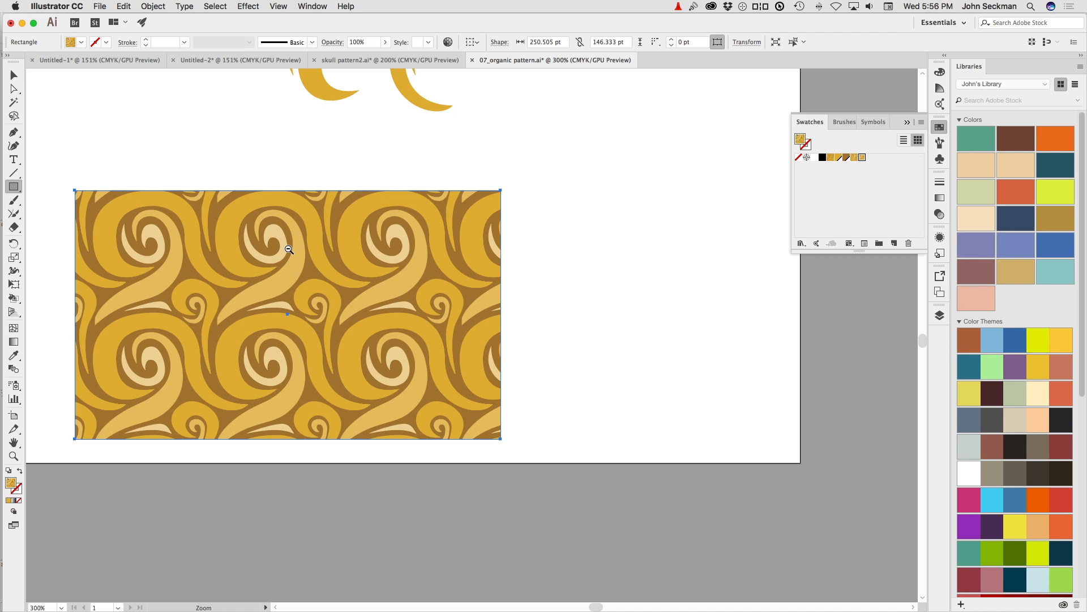
{"action": "left_click", "coordinate": [288, 249], "text": "alt+super"}
{"action": "left_click", "coordinate": [483, 375], "text": "alt+super"}
{"action": "left_click_drag", "start_coordinate": [499, 315], "coordinate": [512, 427]}
{"action": "left_click_drag", "start_coordinate": [373, 156], "coordinate": [635, 355]}
{"action": "key", "text": "Delete"}
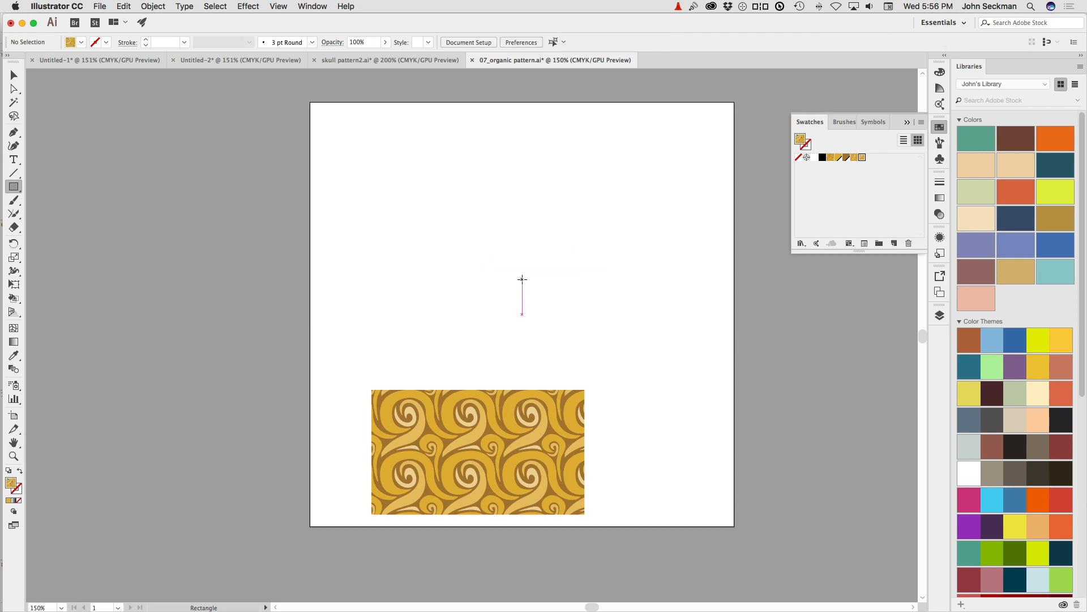
{"action": "left_click_drag", "start_coordinate": [503, 409], "coordinate": [469, 147]}
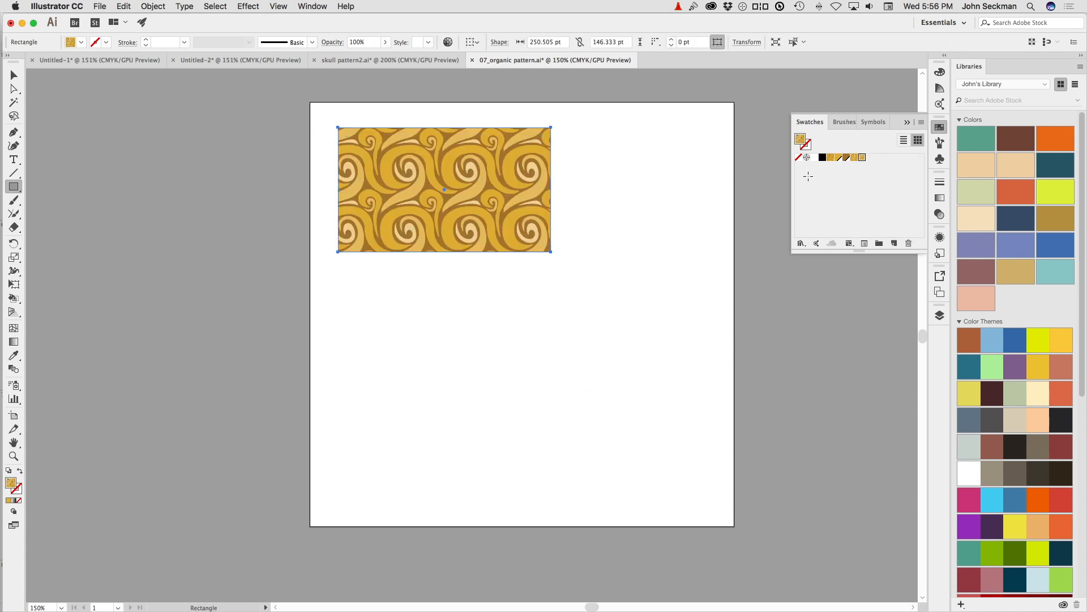
Step: Reopen the Swirls swatch for pattern editing and leave it without making changes
{"action": "double_click", "coordinate": [862, 159]}
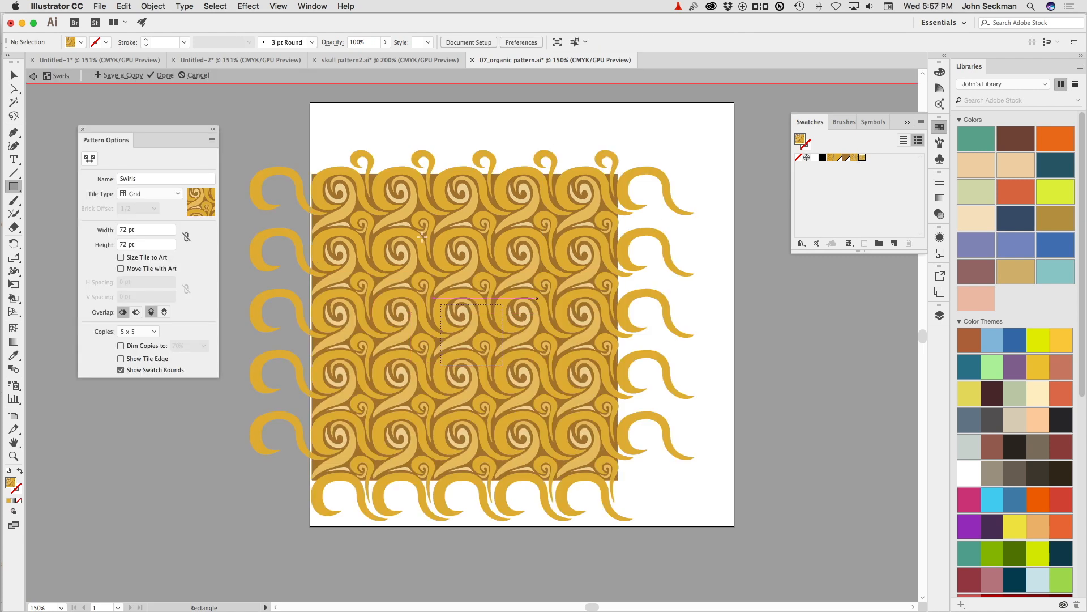
{"action": "left_click", "coordinate": [191, 77]}
Step: Enlarge the patterned rectangle toward the artboard's lower-right corner to about 434.6 by 413.9 pt
{"action": "left_click", "coordinate": [14, 74]}
{"action": "left_click", "coordinate": [537, 240]}
{"action": "left_click_drag", "start_coordinate": [552, 252], "coordinate": [708, 479]}
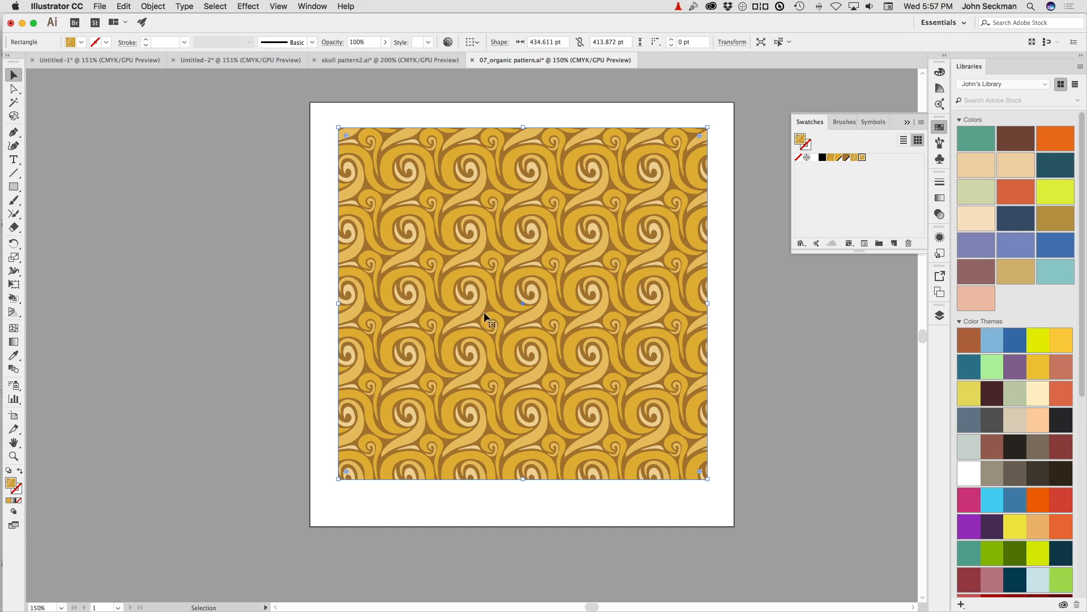
Step: Try rotating the patterned rectangle freehand about its centre, and undo the rotation
{"action": "scroll", "coordinate": [445, 304], "scroll_direction": "left", "scroll_amount": 1}
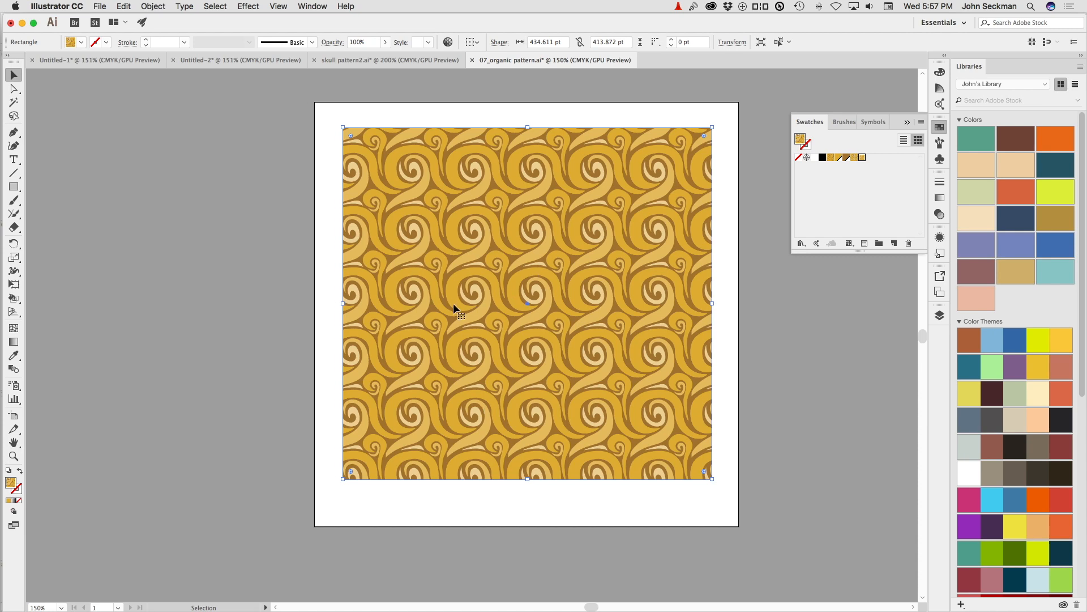
{"action": "left_click", "coordinate": [13, 244]}
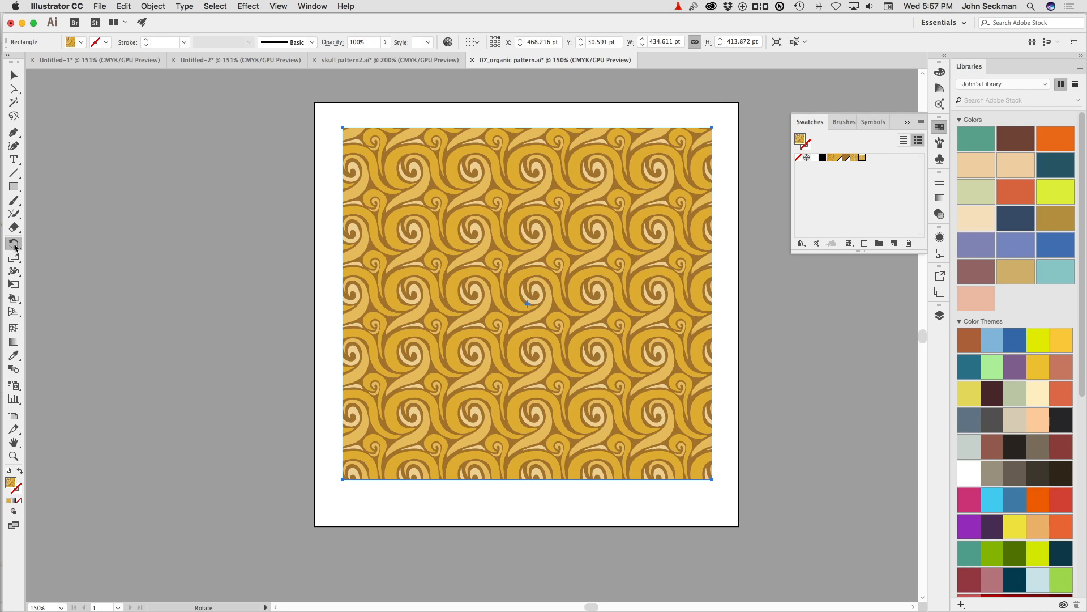
{"action": "left_click_drag", "start_coordinate": [737, 270], "coordinate": [690, 191]}
{"action": "key", "text": "super"}
{"action": "key", "text": "super+z"}
Step: Rotate only the swirl pattern inside the rectangle by 45°, leaving objects out of the transformation
{"action": "double_click", "coordinate": [14, 244]}
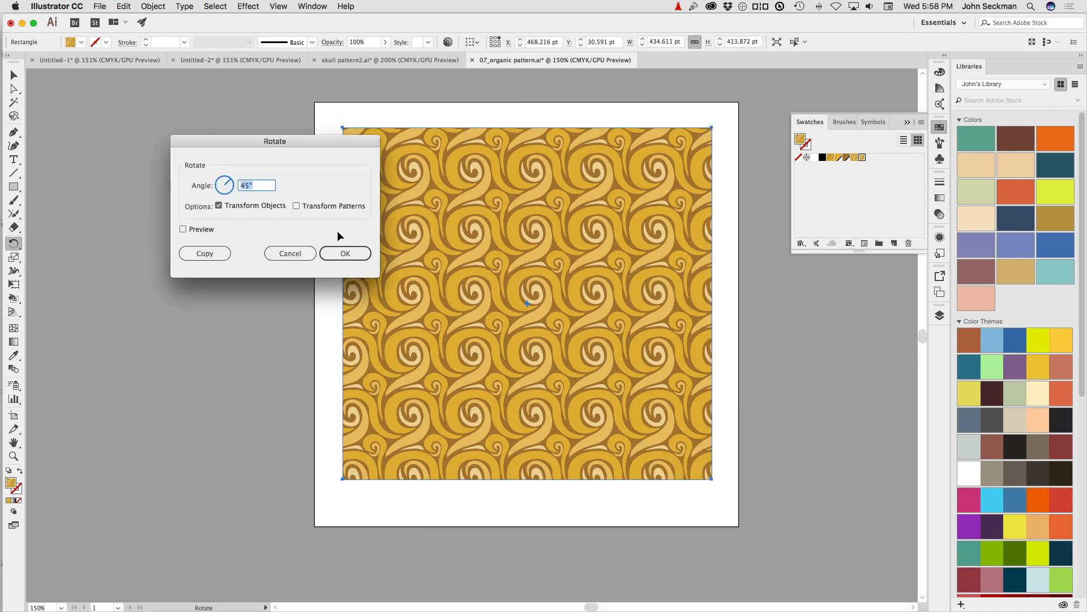
{"action": "left_click", "coordinate": [297, 206]}
{"action": "left_click", "coordinate": [183, 230]}
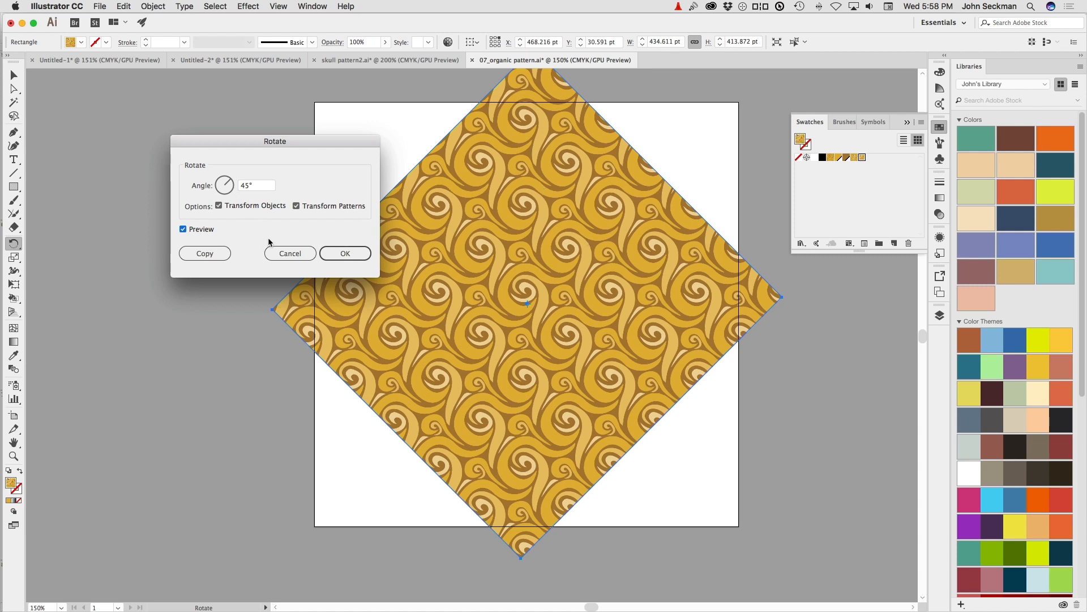
{"action": "left_click", "coordinate": [219, 206]}
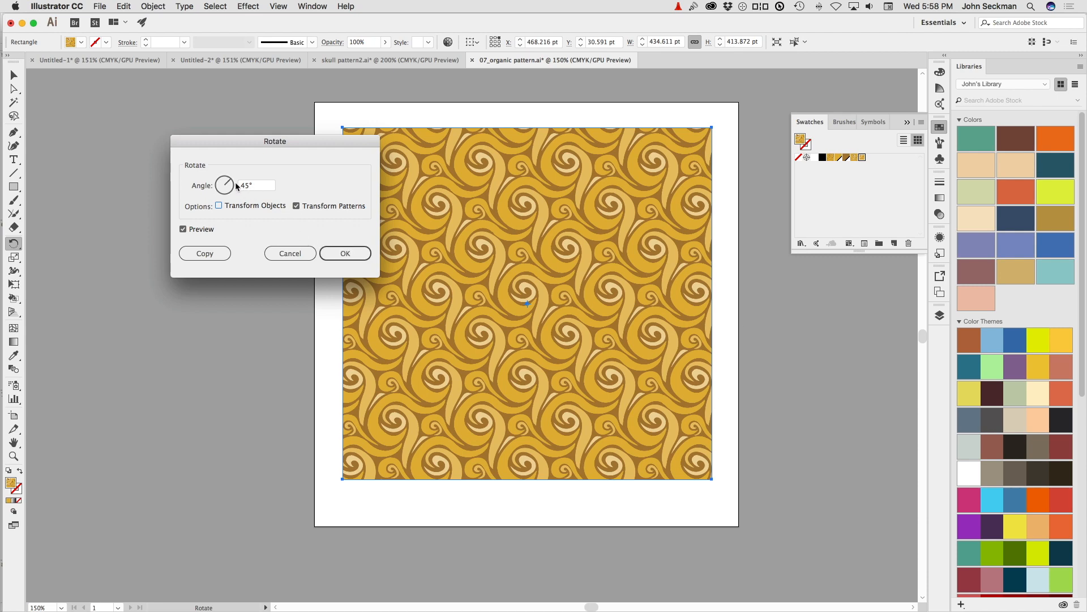
{"action": "left_click", "coordinate": [341, 254]}
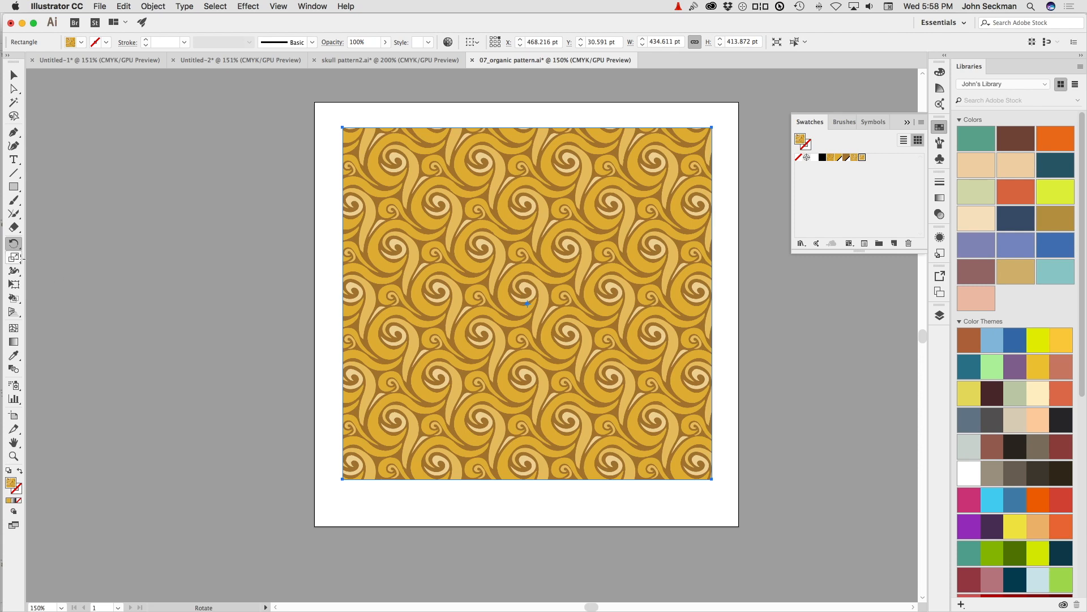
Step: Scale only the swirl pattern uniformly to 76.37% inside the rectangle, with Transform Objects off
{"action": "left_click", "coordinate": [17, 258]}
{"action": "double_click", "coordinate": [13, 258]}
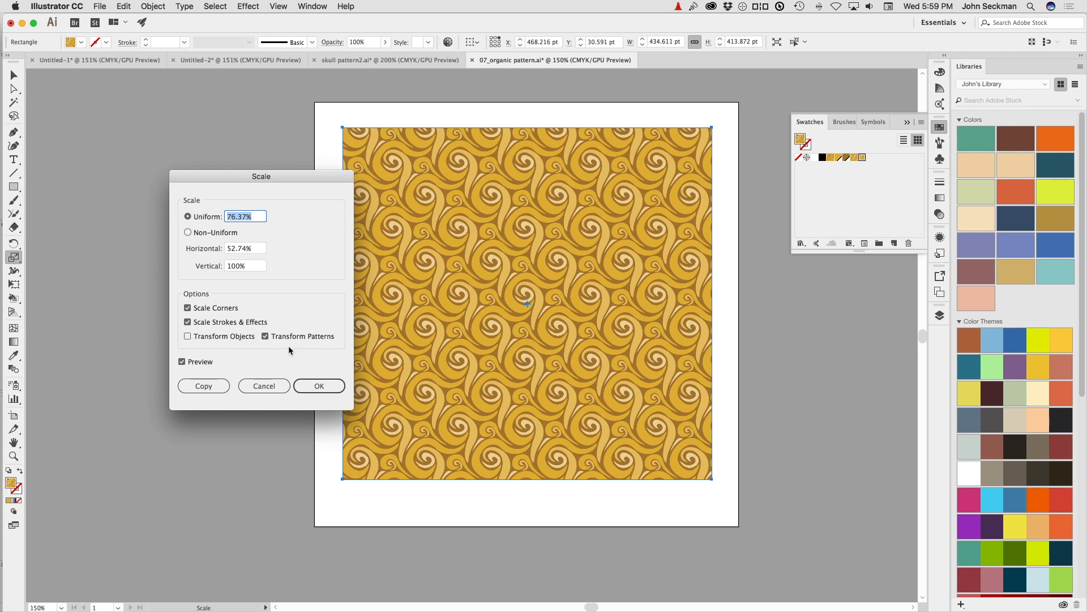
{"action": "left_click", "coordinate": [320, 388]}
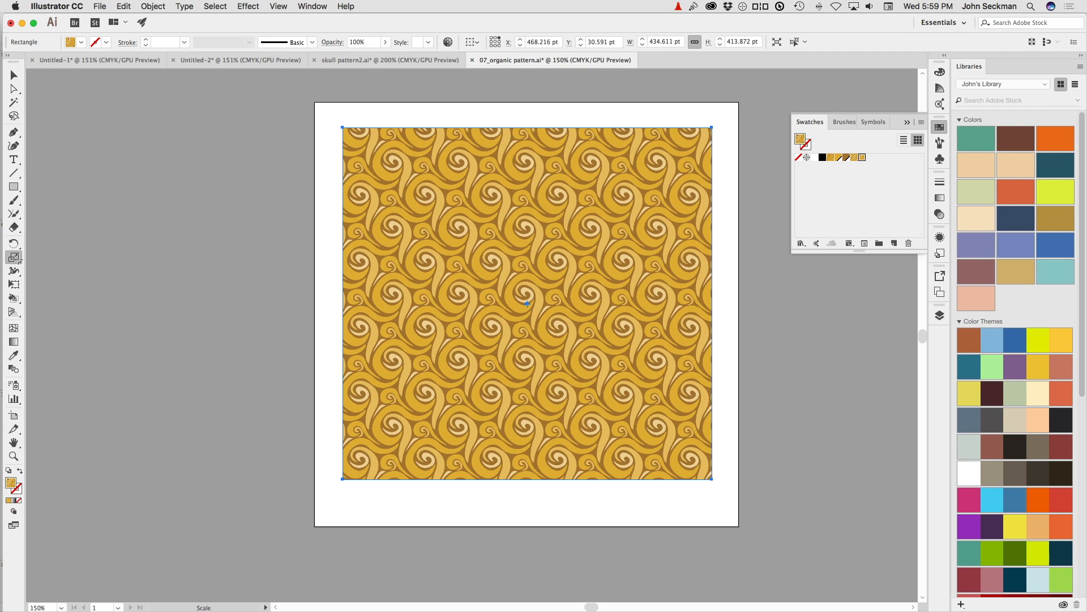
Step: Switch the Scale options to transform objects but not patterns, and apply a uniform scale of 100%
{"action": "double_click", "coordinate": [14, 257]}
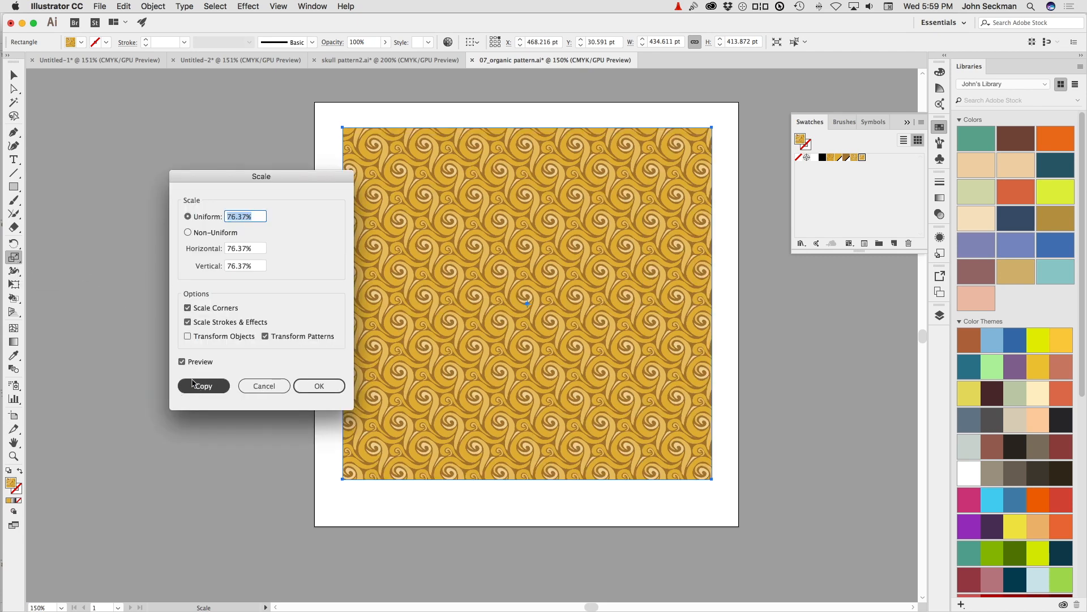
{"action": "left_click", "coordinate": [210, 338]}
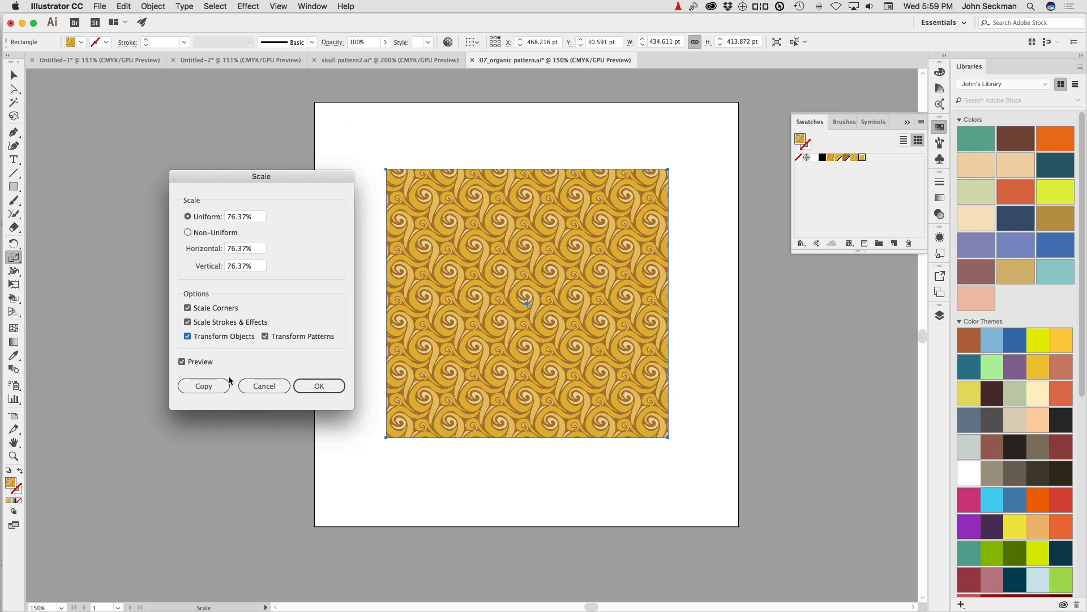
{"action": "left_click", "coordinate": [265, 336]}
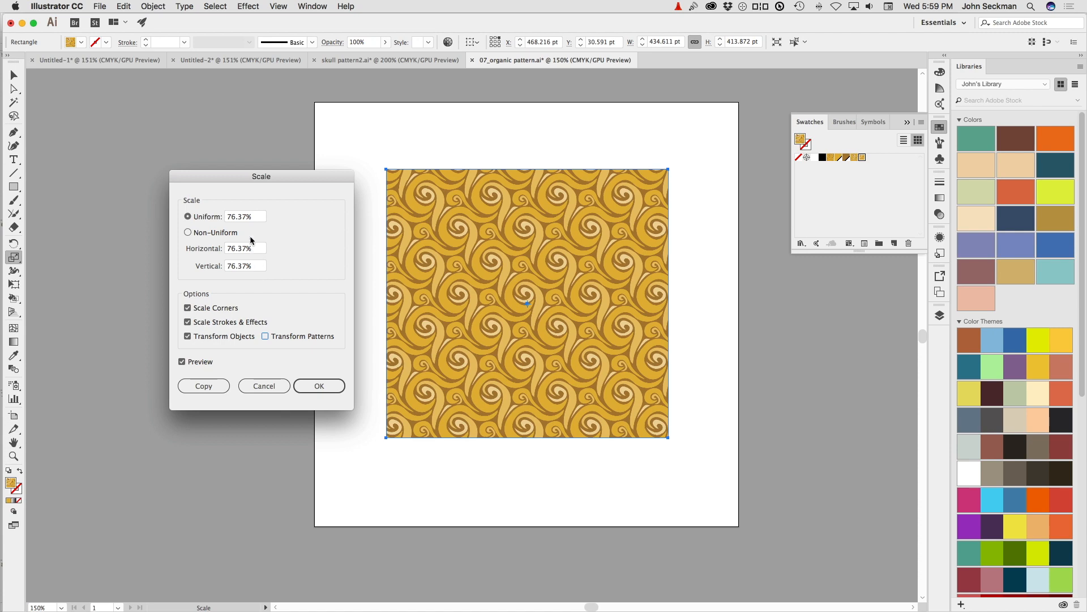
{"action": "double_click", "coordinate": [237, 216]}
{"action": "type", "text": "100"}
{"action": "left_click", "coordinate": [335, 386]}
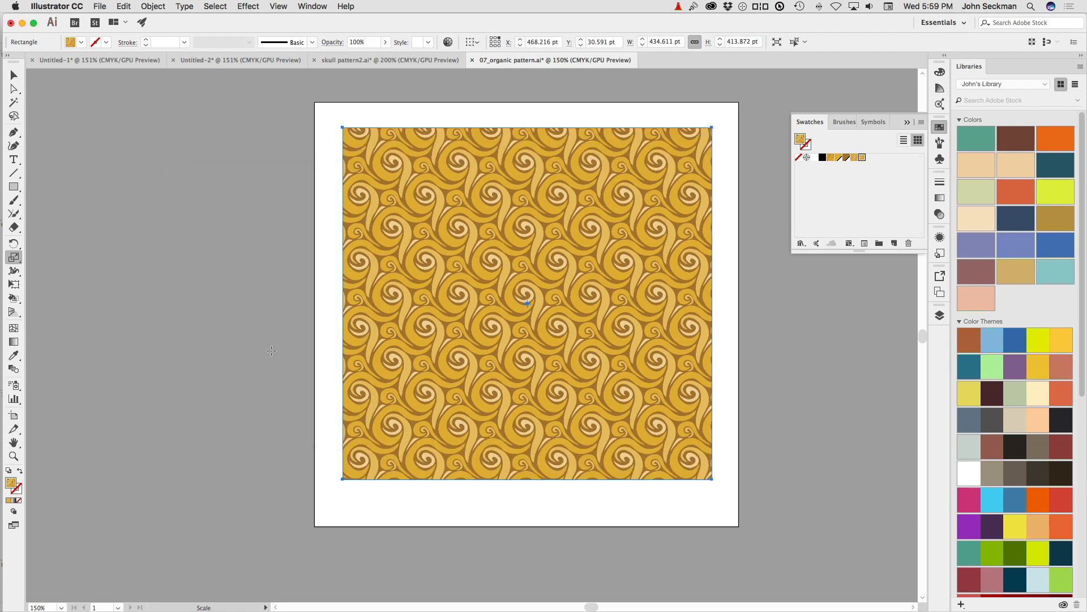
Step: Try scaling the rectangle without its pattern to about 193 by 337 pt, and undo the scaling
{"action": "left_click_drag", "start_coordinate": [620, 228], "coordinate": [570, 241]}
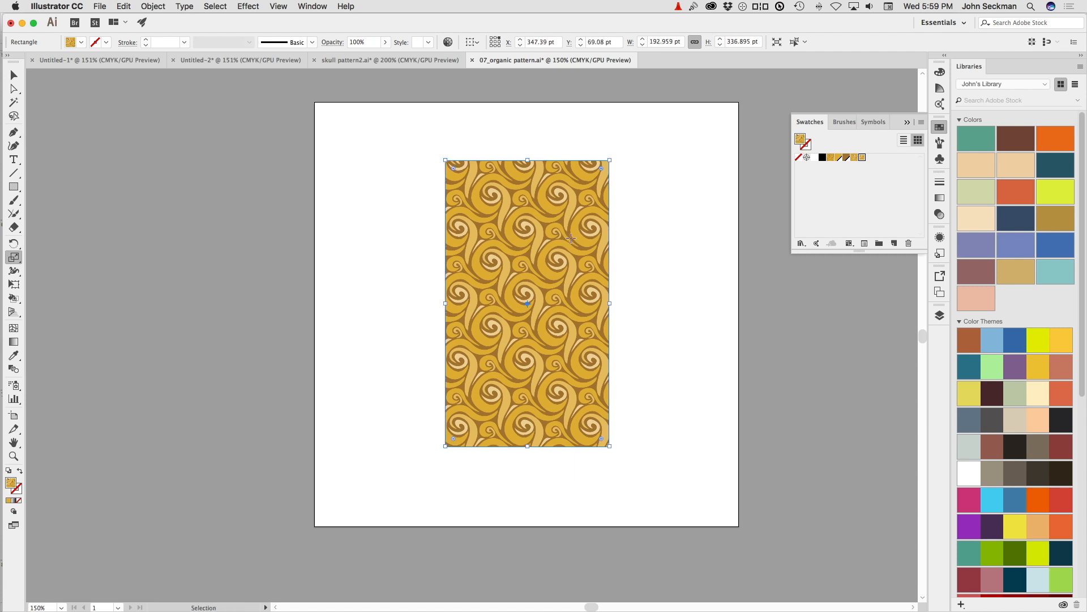
{"action": "key", "text": "super+z"}
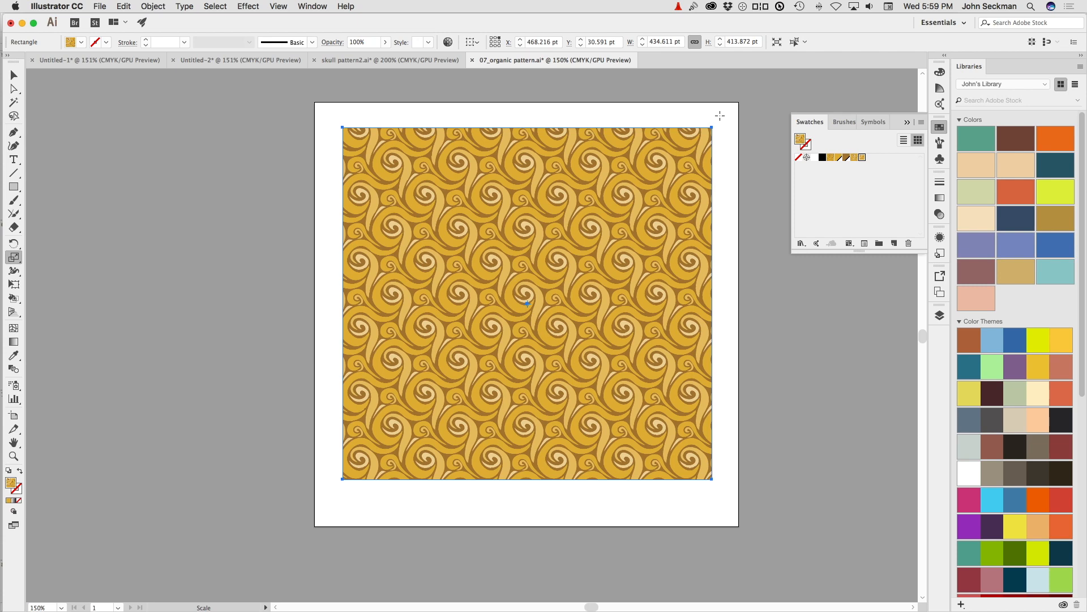
{"action": "key", "text": "shift+grave"}
{"action": "left_click", "coordinate": [715, 117]}
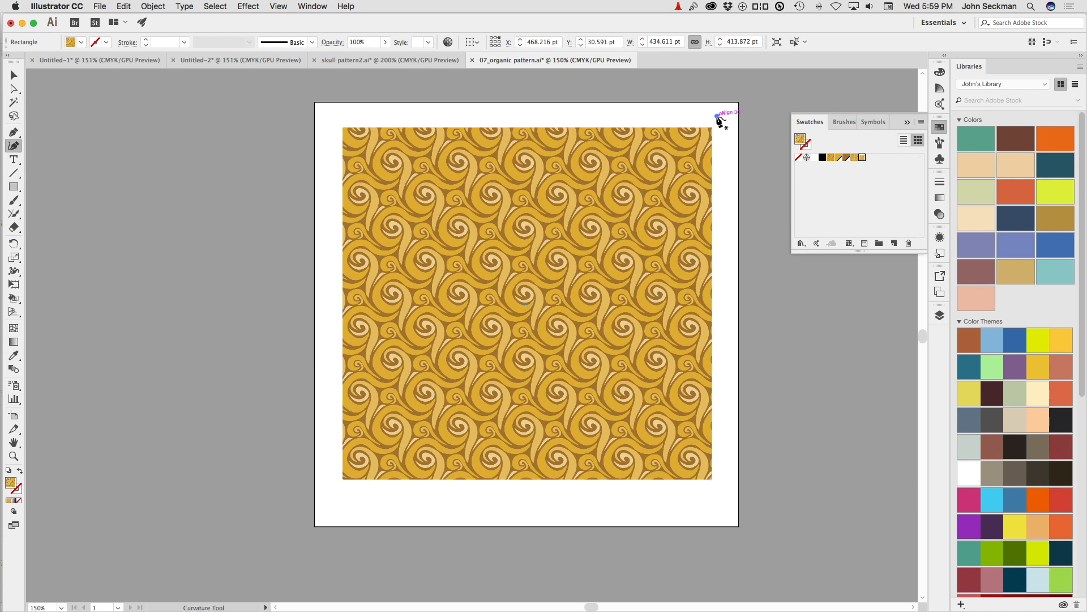
{"action": "key", "text": "Escape"}
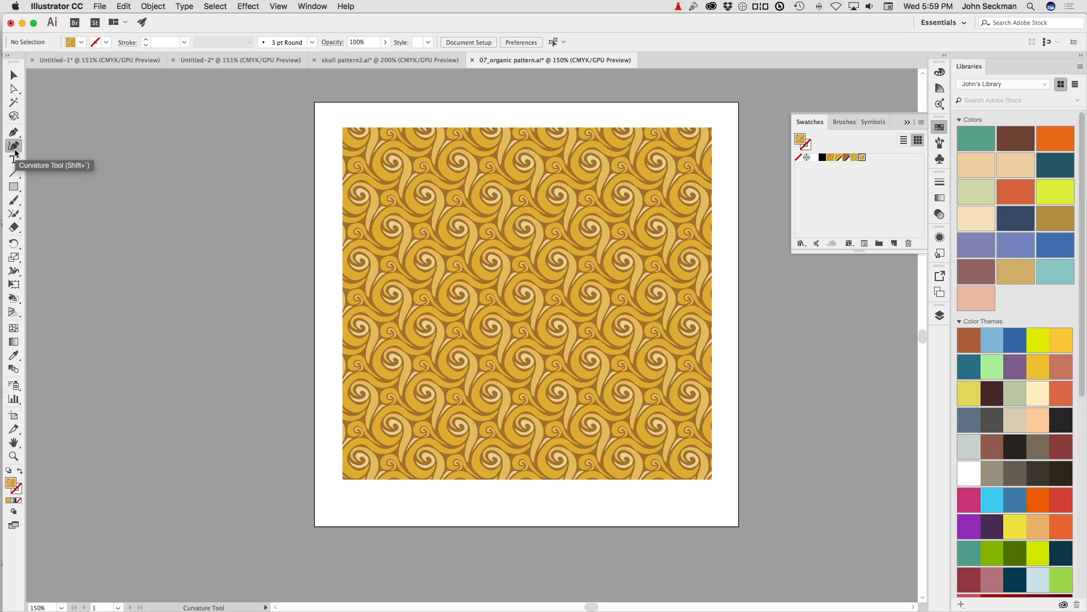
Step: Select the rectangle and scale down only its swirl pattern freehand with the Scale tool
{"action": "left_click", "coordinate": [17, 260]}
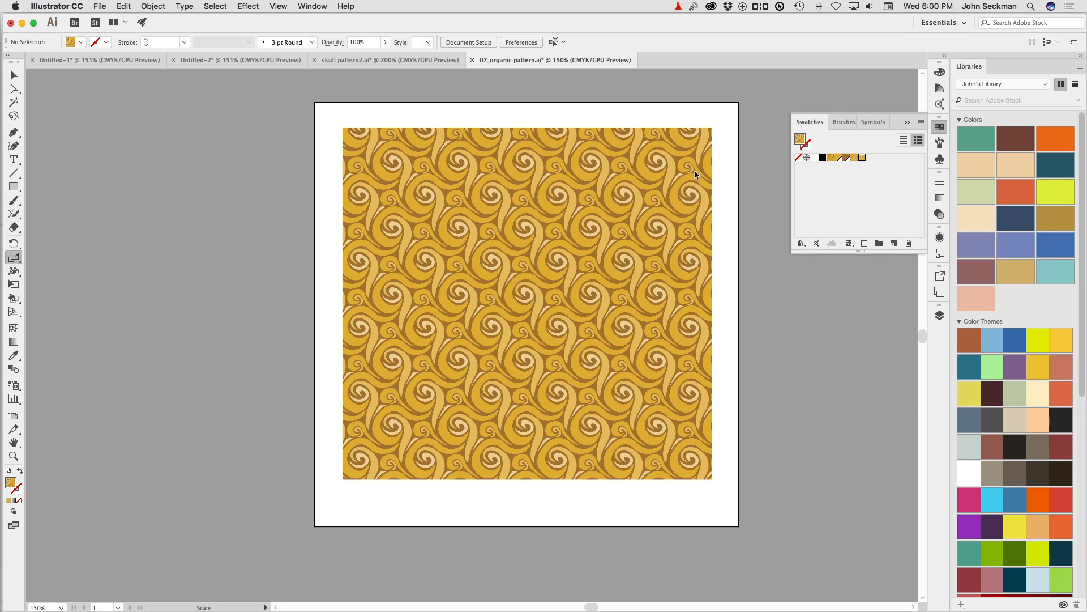
{"action": "left_click", "coordinate": [587, 242], "text": "super"}
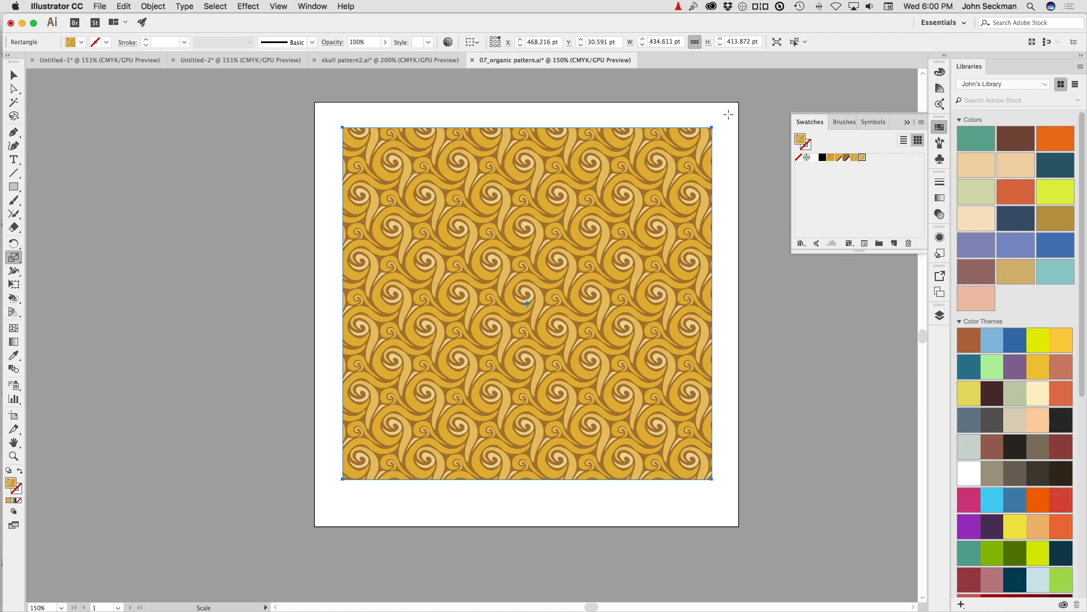
{"action": "left_click_drag", "start_coordinate": [728, 114], "coordinate": [678, 144]}
{"action": "left_click_drag", "start_coordinate": [723, 116], "coordinate": [674, 148]}
{"action": "key", "text": "shift+grave"}
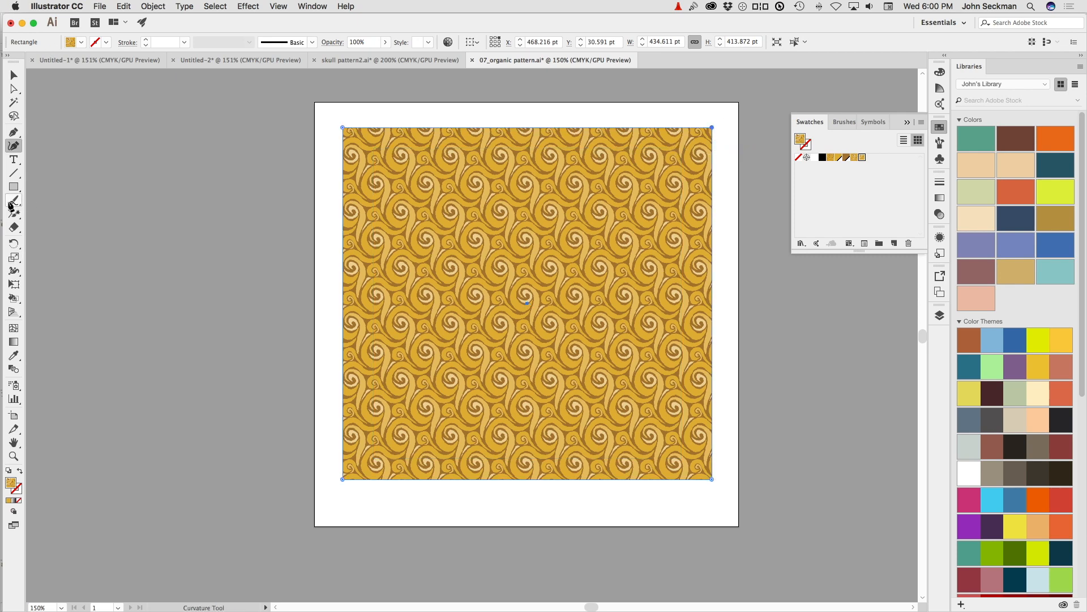
Step: Rotate only the swirl pattern freehand inside the rectangle, undoing the first rotation and rotating it again
{"action": "left_click", "coordinate": [14, 243]}
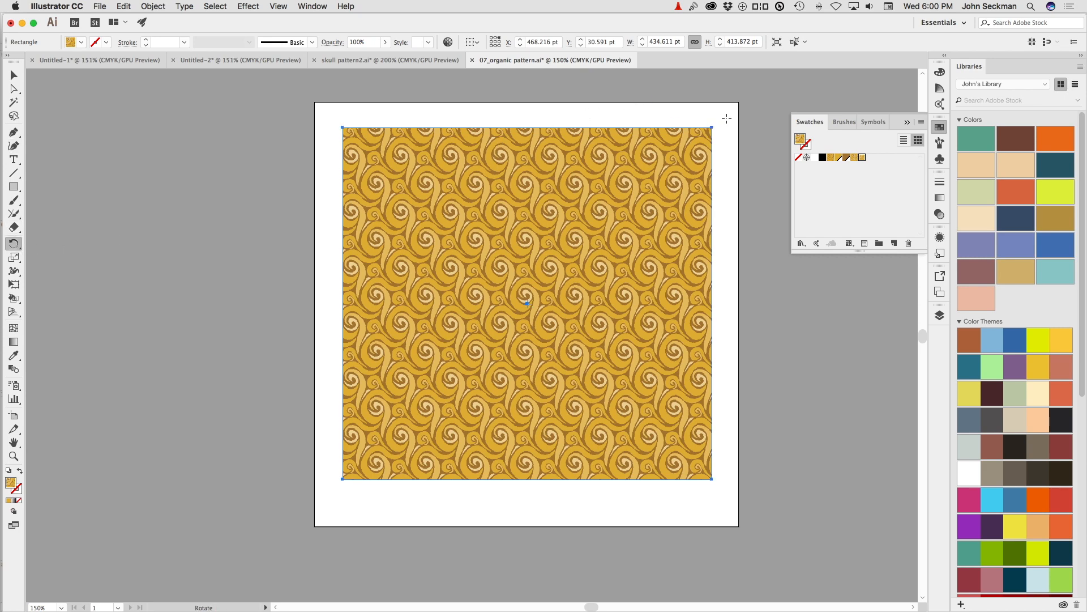
{"action": "left_click_drag", "start_coordinate": [708, 135], "coordinate": [678, 155]}
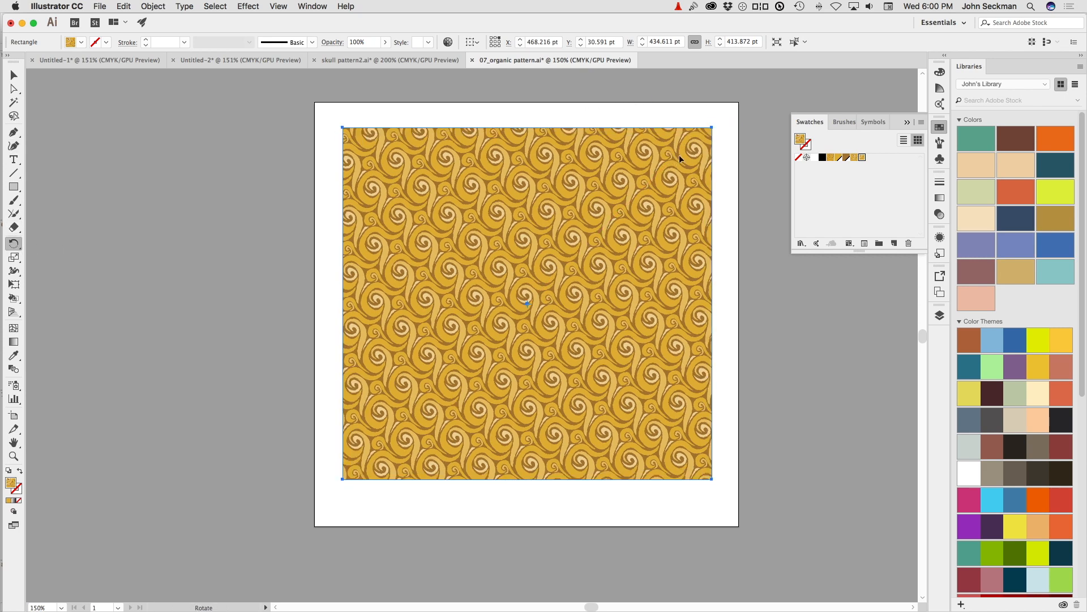
{"action": "key", "text": "super+z"}
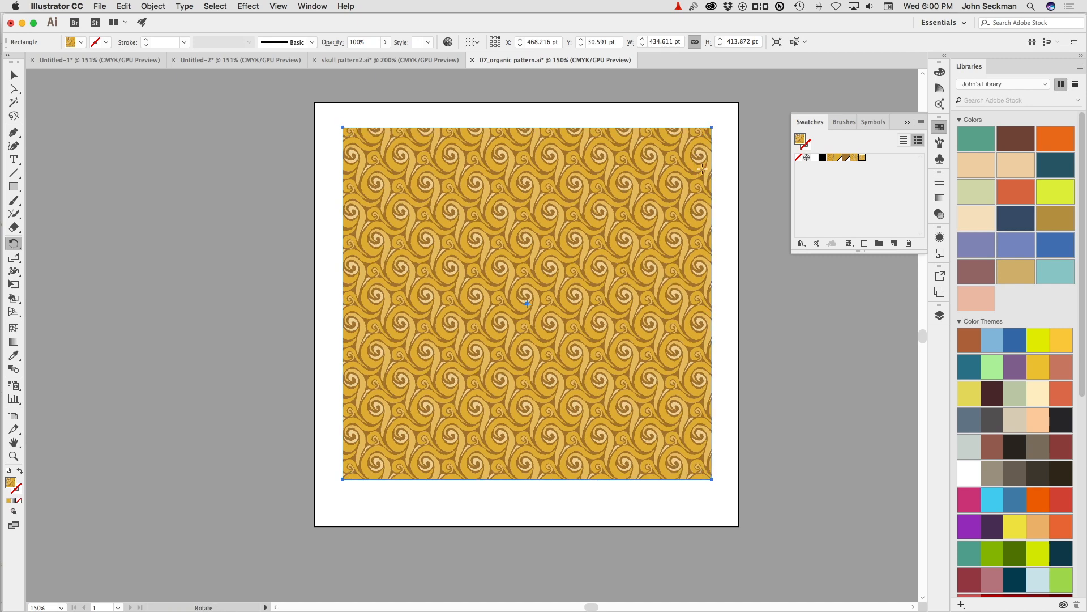
{"action": "left_click_drag", "start_coordinate": [733, 138], "coordinate": [658, 123]}
{"action": "left_click_drag", "start_coordinate": [718, 179], "coordinate": [724, 288]}
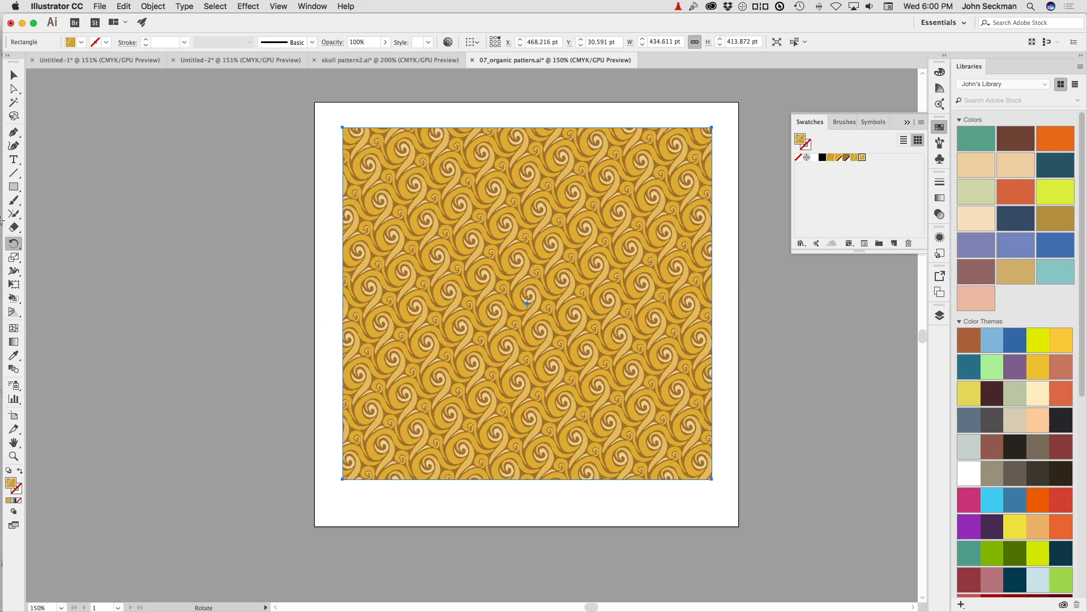
Step: Shear only the swirl pattern freehand inside the rectangle with the Shear tool, slanting and flattening the swirls
{"action": "left_click", "coordinate": [14, 258]}
{"action": "left_click_drag", "start_coordinate": [15, 257], "coordinate": [44, 272]}
{"action": "left_click_drag", "start_coordinate": [519, 112], "coordinate": [392, 111]}
{"action": "left_click_drag", "start_coordinate": [459, 112], "coordinate": [412, 120]}
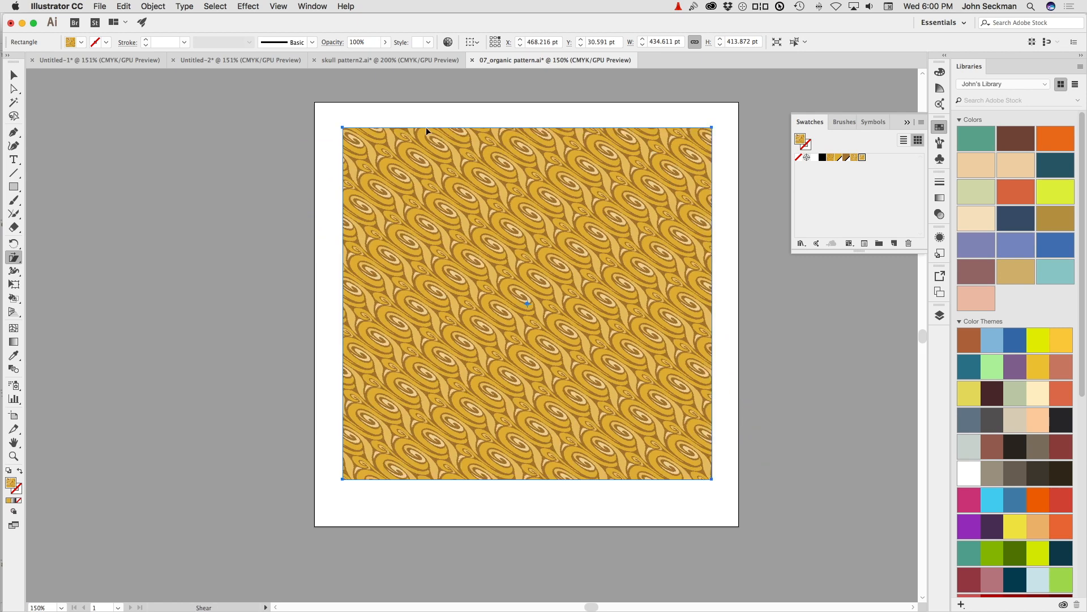
Step: In skull pattern2.ai, draw a skull-patterned rectangle of about 2.9 by 2.49 in beside the diamond artwork and cut it
{"action": "left_click", "coordinate": [331, 60]}
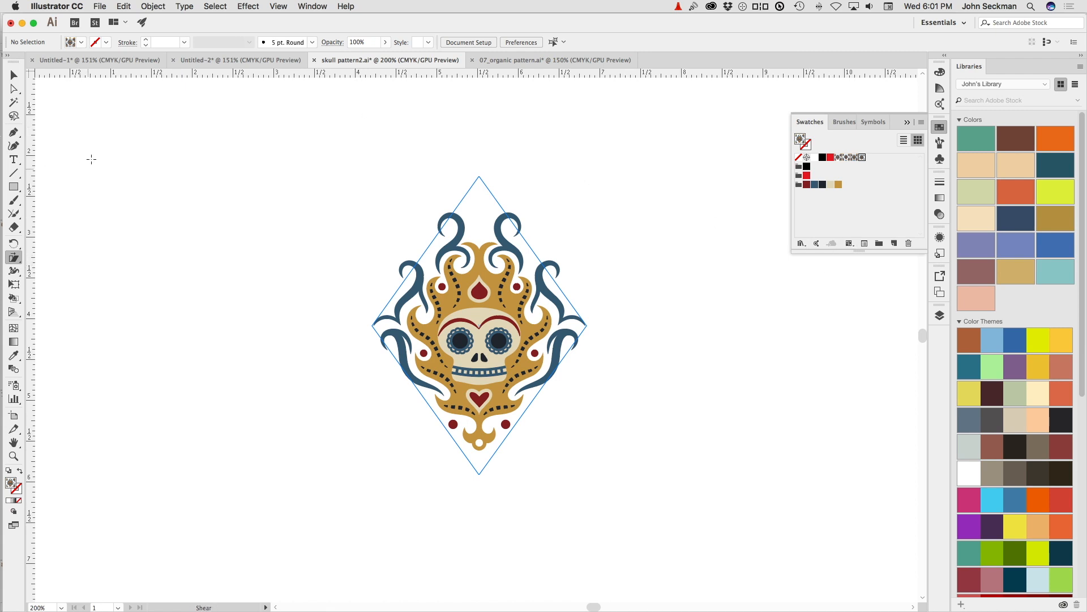
{"action": "left_click", "coordinate": [14, 257]}
{"action": "key", "text": "m"}
{"action": "left_click_drag", "start_coordinate": [93, 182], "coordinate": [330, 385]}
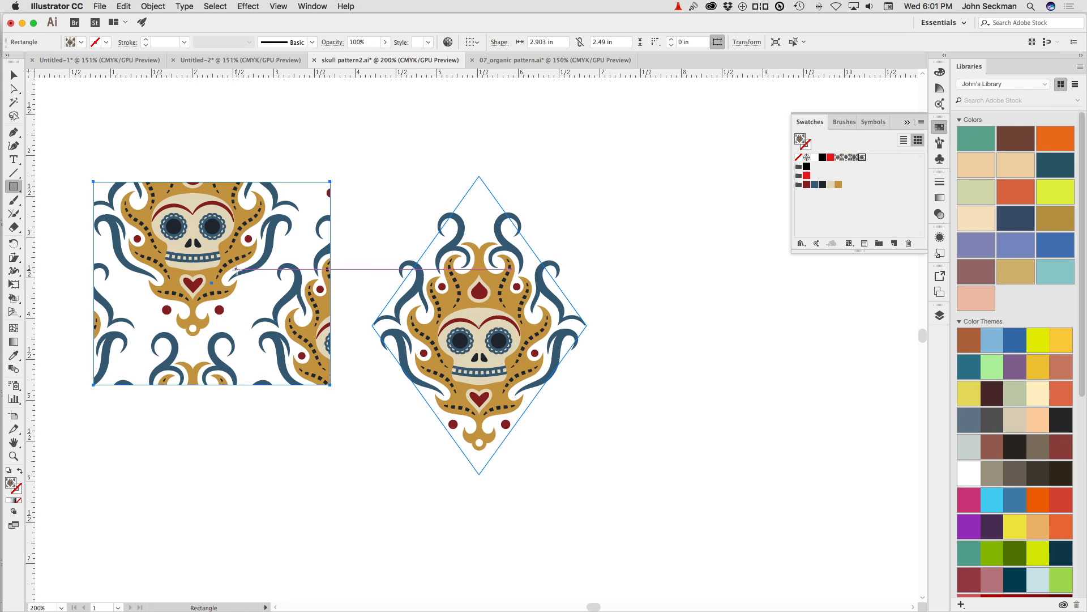
{"action": "key", "text": "Delete"}
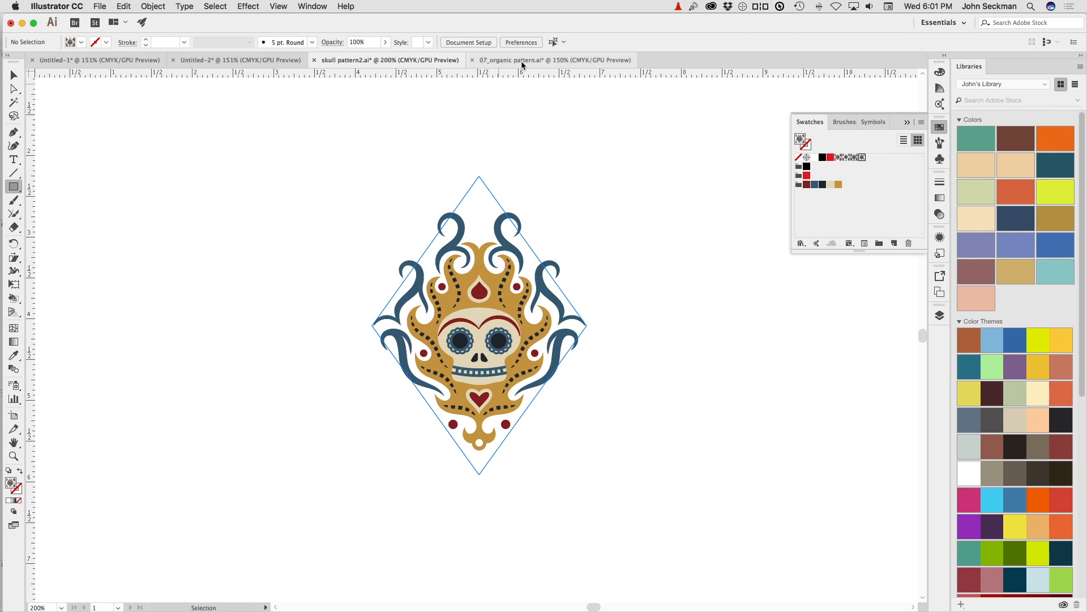
Step: Paste the skull-patterned rectangle into 07_organic pattern.ai to import its swatch, and delete the pasted rectangle
{"action": "left_click", "coordinate": [522, 62]}
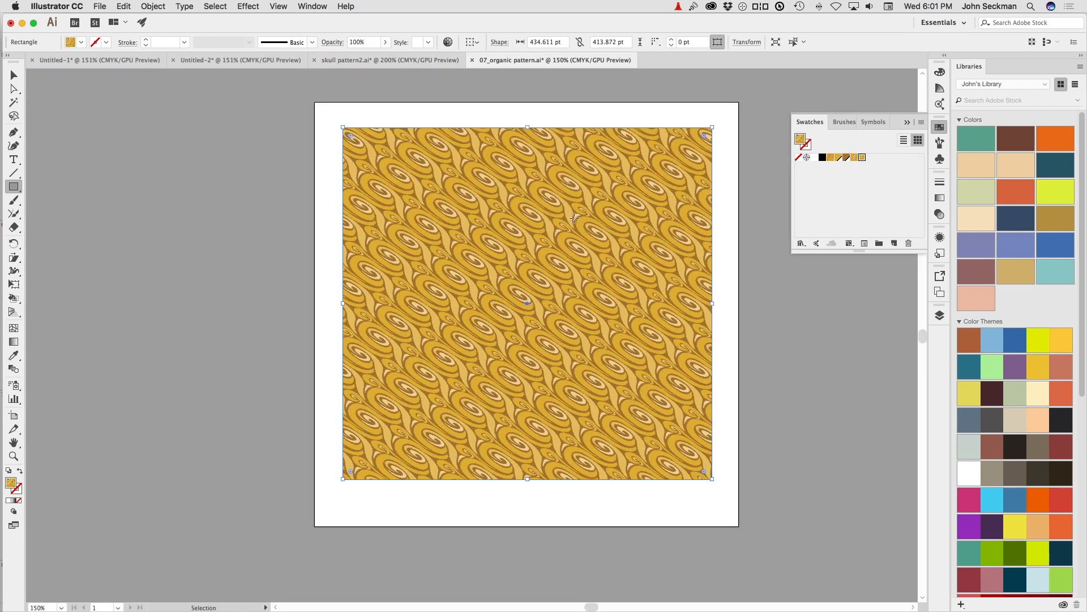
{"action": "key", "text": "cmd+v"}
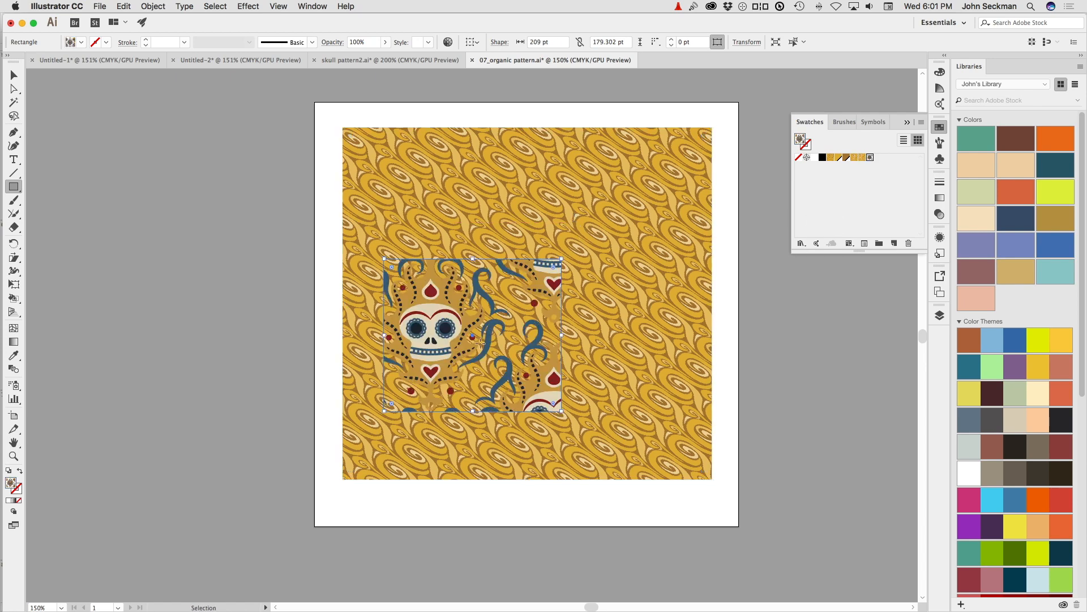
{"action": "left_click_drag", "start_coordinate": [455, 335], "coordinate": [172, 340]}
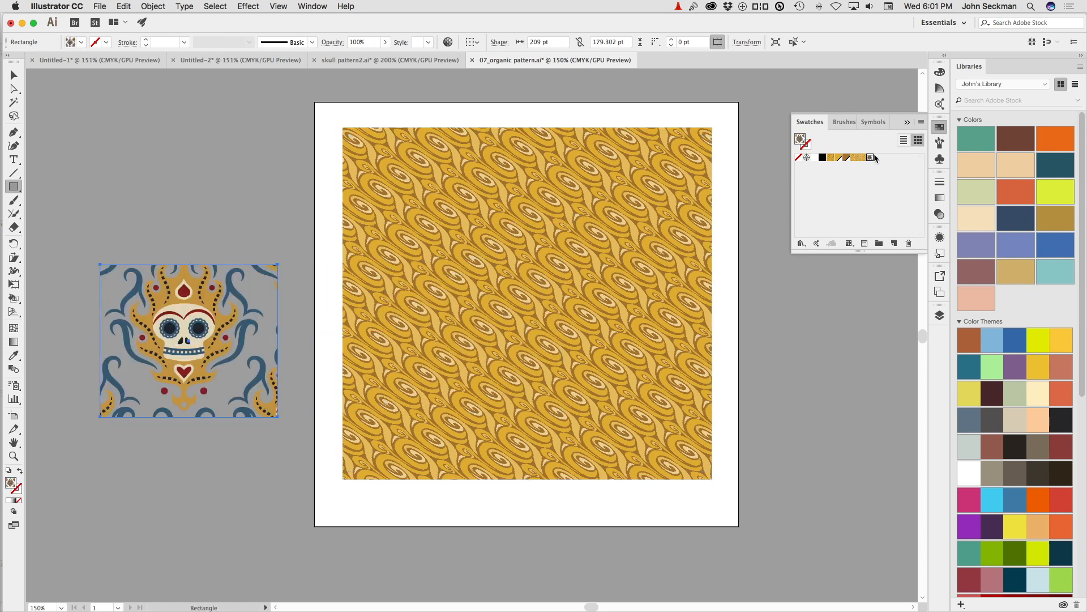
{"action": "key", "text": "Delete"}
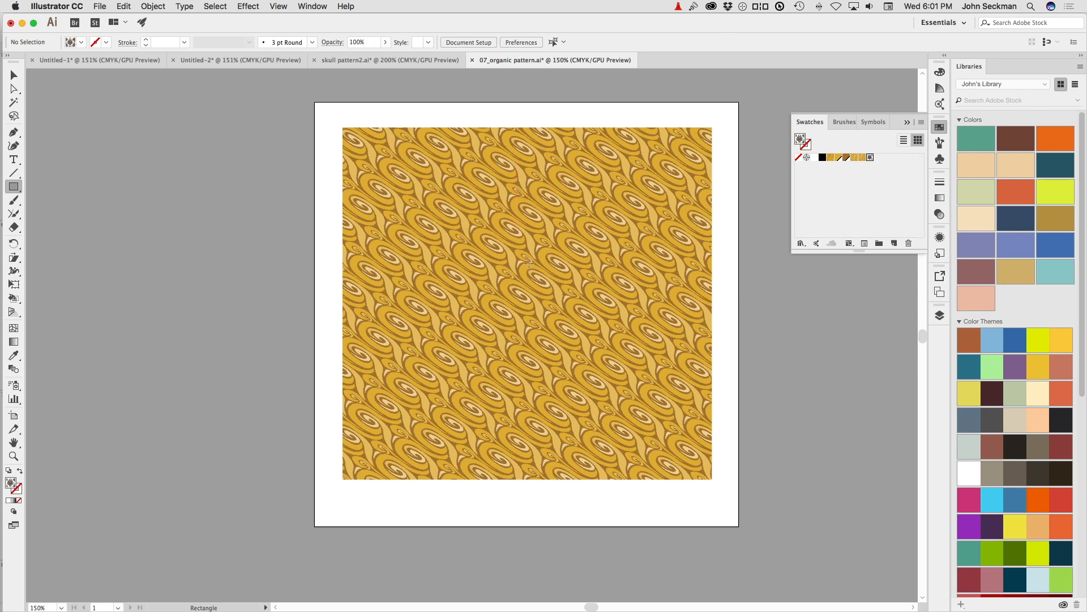
Step: Fill the large rectangle with the skull pattern, switching to solid brown and back to clear the pattern's transformations
{"action": "left_click", "coordinate": [550, 239], "text": "super"}
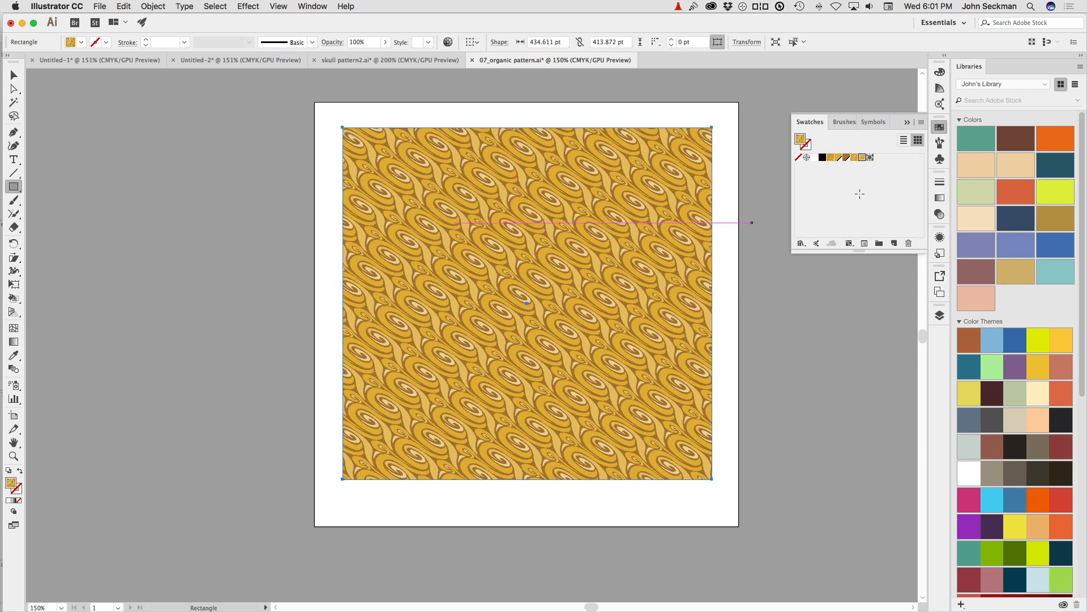
{"action": "left_click", "coordinate": [871, 158]}
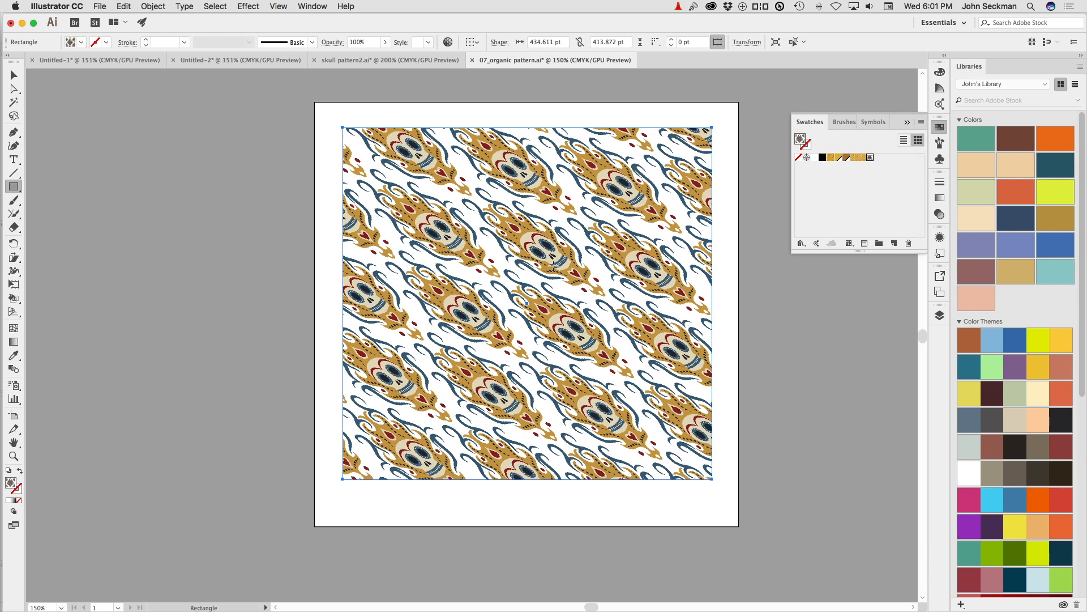
{"action": "left_click", "coordinate": [847, 158]}
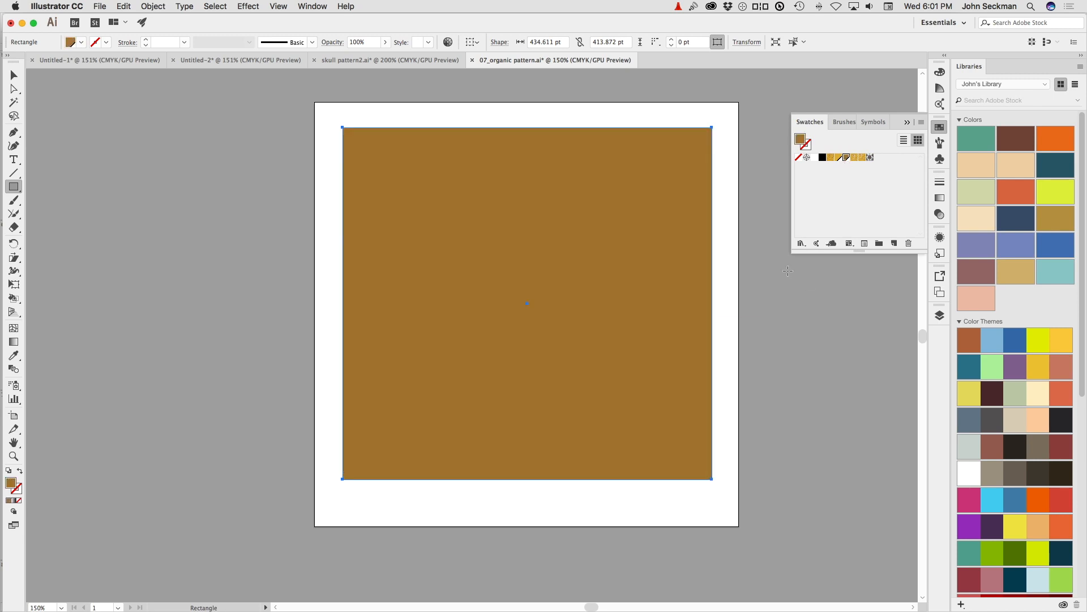
{"action": "left_click", "coordinate": [872, 158]}
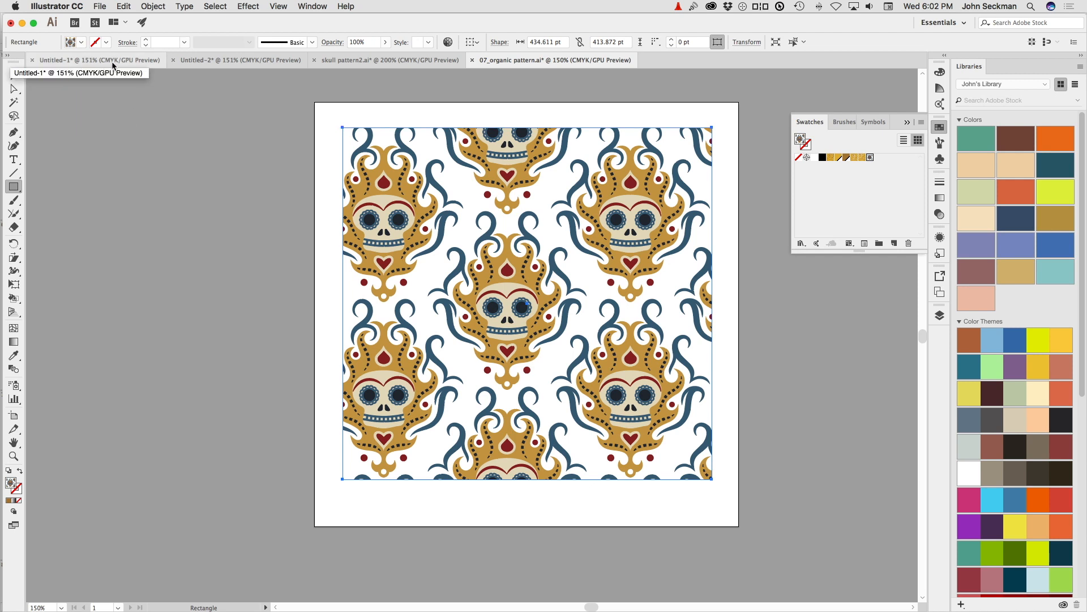
Step: In Untitled-1, draw two small rectangles filled with the orange and blue fish pattern above the fish, each about 0.99 by 0.9 in
{"action": "left_click", "coordinate": [14, 74]}
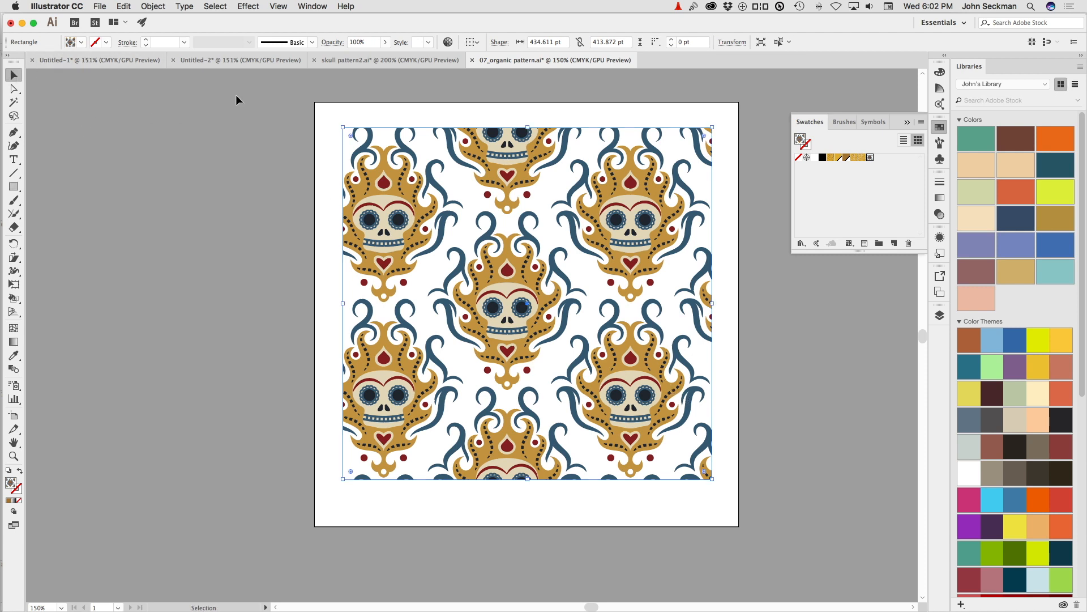
{"action": "left_click", "coordinate": [110, 63]}
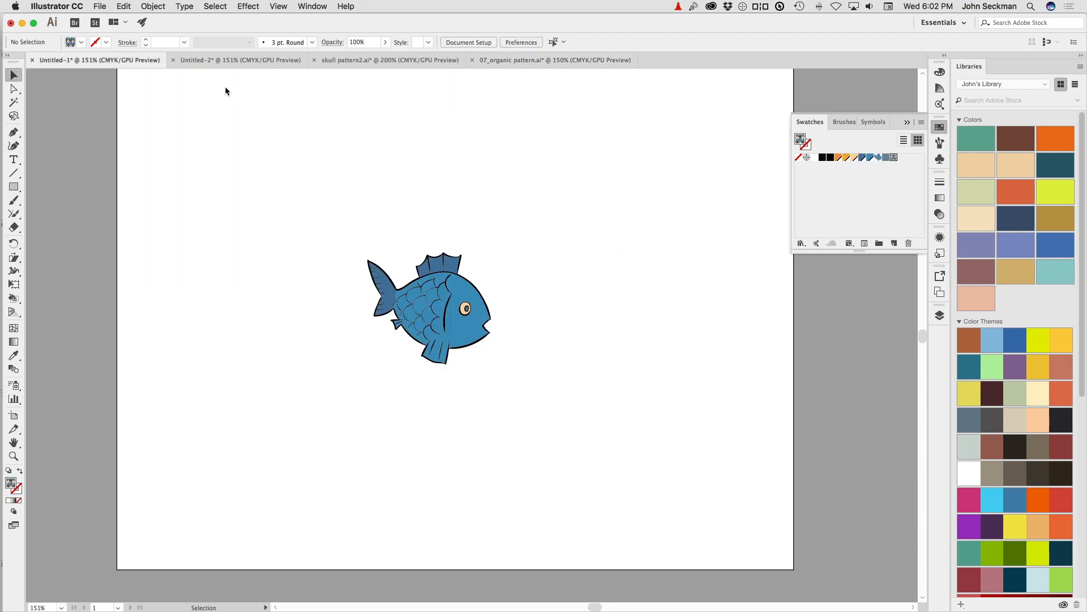
{"action": "left_click", "coordinate": [13, 187]}
{"action": "left_click_drag", "start_coordinate": [199, 100], "coordinate": [260, 155]}
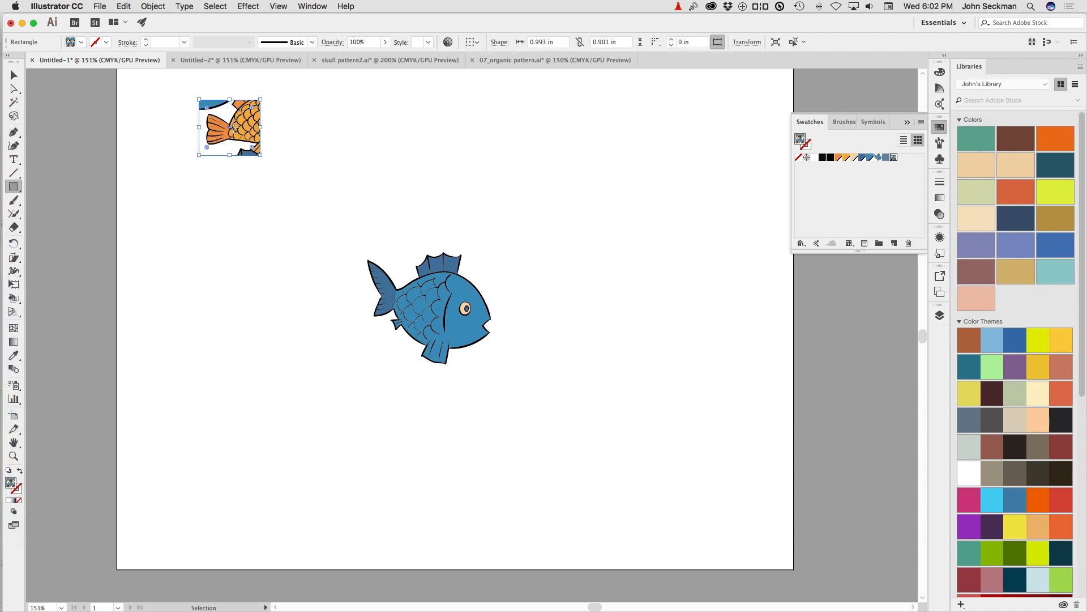
{"action": "left_click_drag", "start_coordinate": [335, 133], "coordinate": [315, 130]}
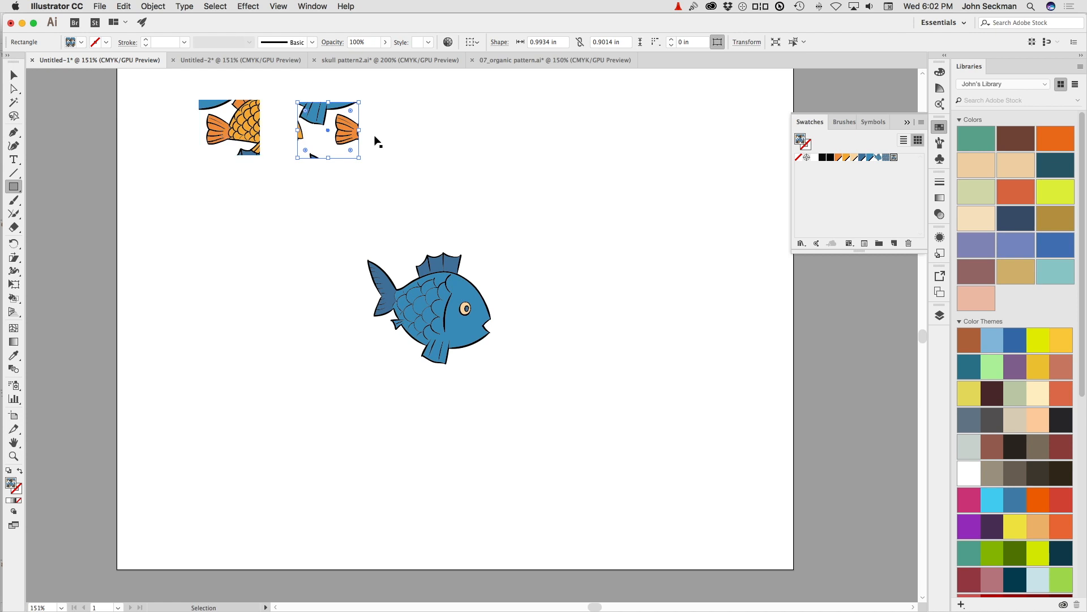
Step: Fill only the second small rectangle with the blue fish pattern swatch adjacent to the orange and blue fish pattern
{"action": "left_click", "coordinate": [218, 117], "text": "super"}
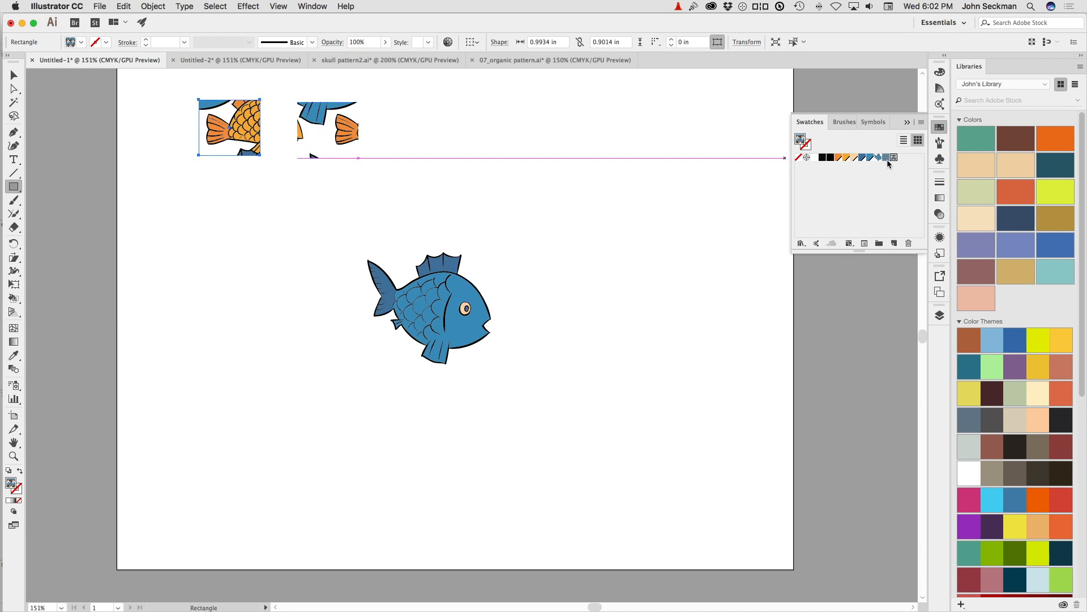
{"action": "left_click", "coordinate": [337, 126], "text": "super"}
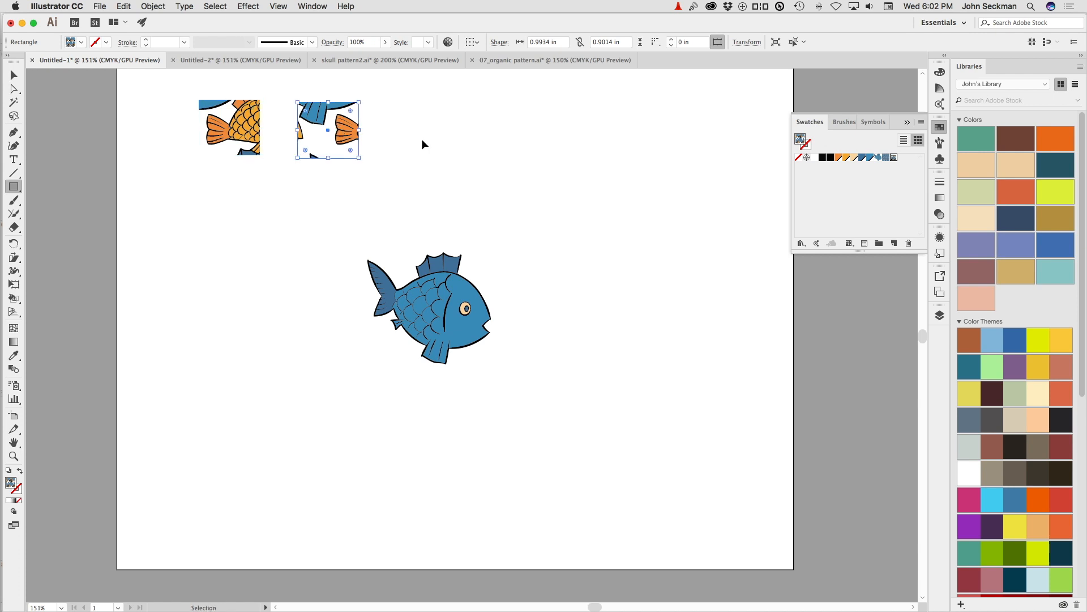
{"action": "left_click", "coordinate": [885, 158]}
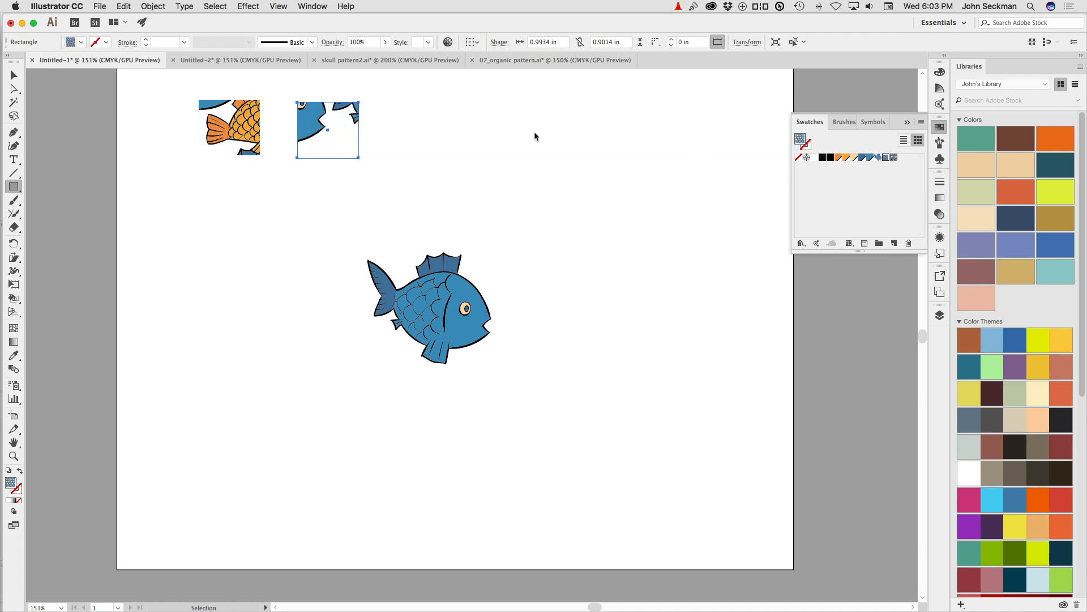
Step: Draw a third rectangle of about 1.02 by 0.9 in, fill it with the remaining fish pattern, and cut all three rectangles
{"action": "left_click_drag", "start_coordinate": [376, 102], "coordinate": [439, 154]}
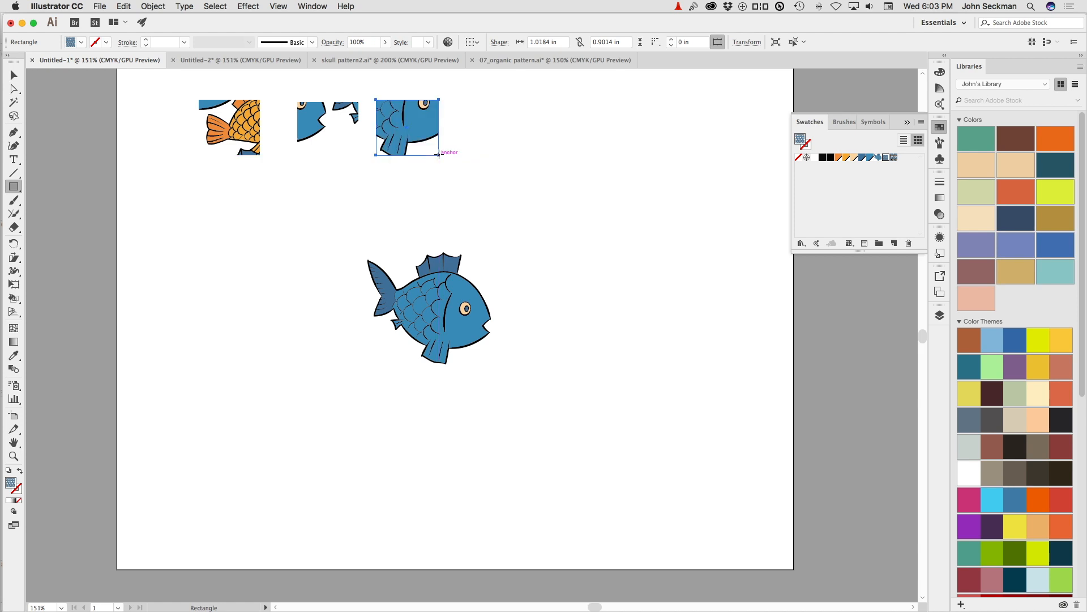
{"action": "left_click", "coordinate": [878, 158]}
{"action": "left_click_drag", "start_coordinate": [188, 86], "coordinate": [567, 217]}
{"action": "key", "text": "super+x"}
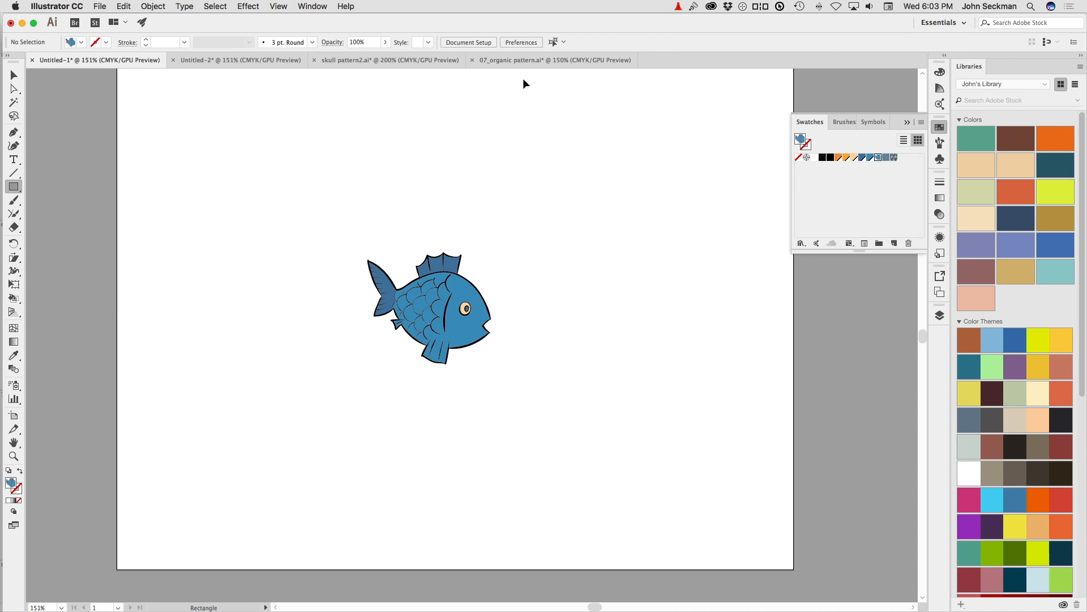
Step: Paste the fish-patterned rectangles into 07_organic pattern.ai to import their swatches, and delete them along with the large skull-patterned rectangle
{"action": "left_click", "coordinate": [537, 60]}
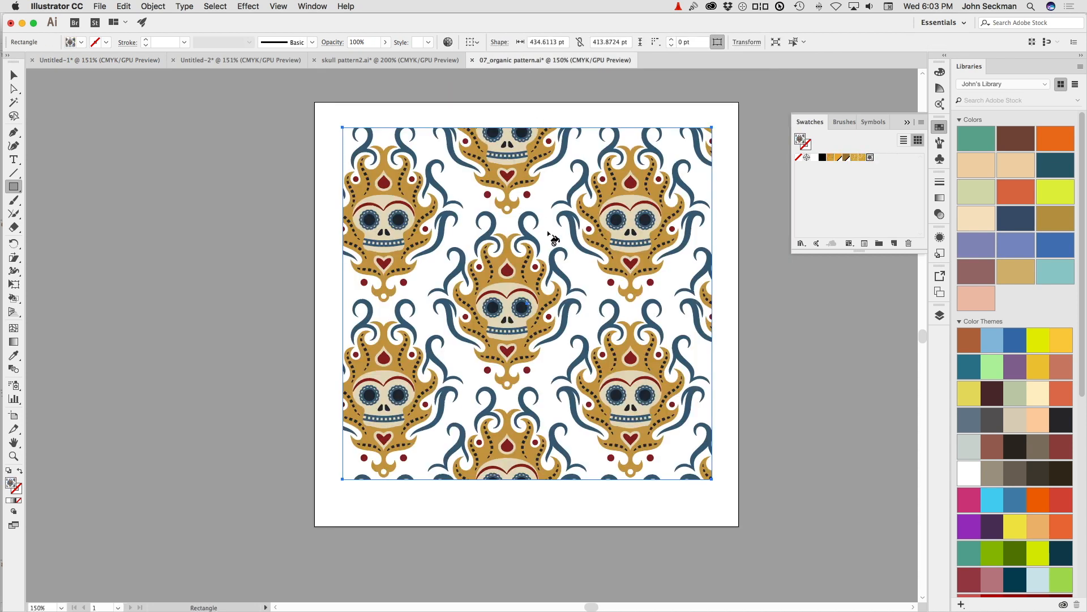
{"action": "key", "text": "super+v"}
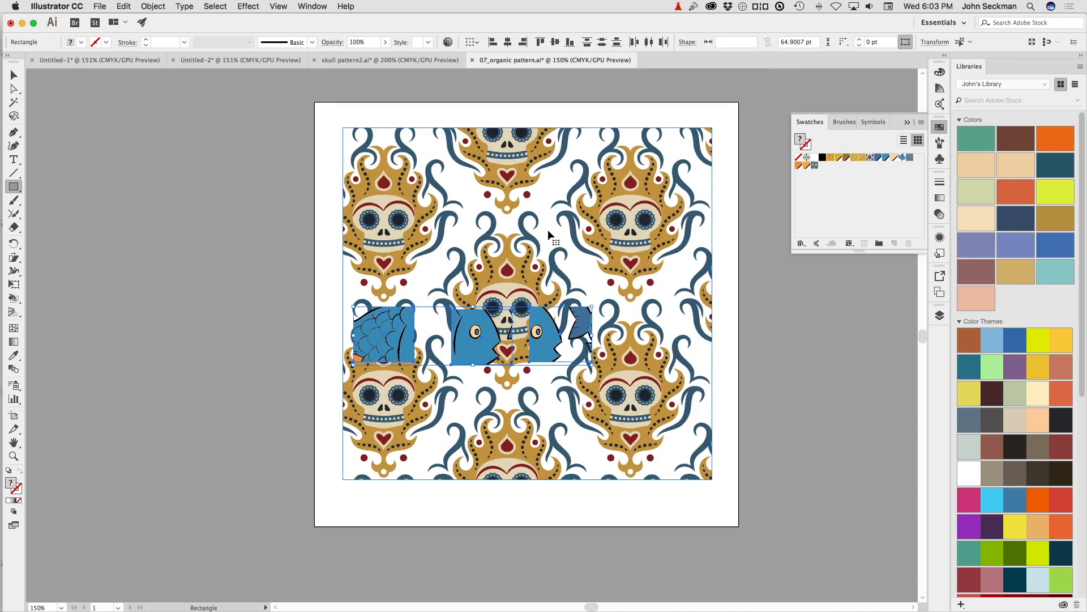
{"action": "left_click_drag", "start_coordinate": [468, 333], "coordinate": [319, 195]}
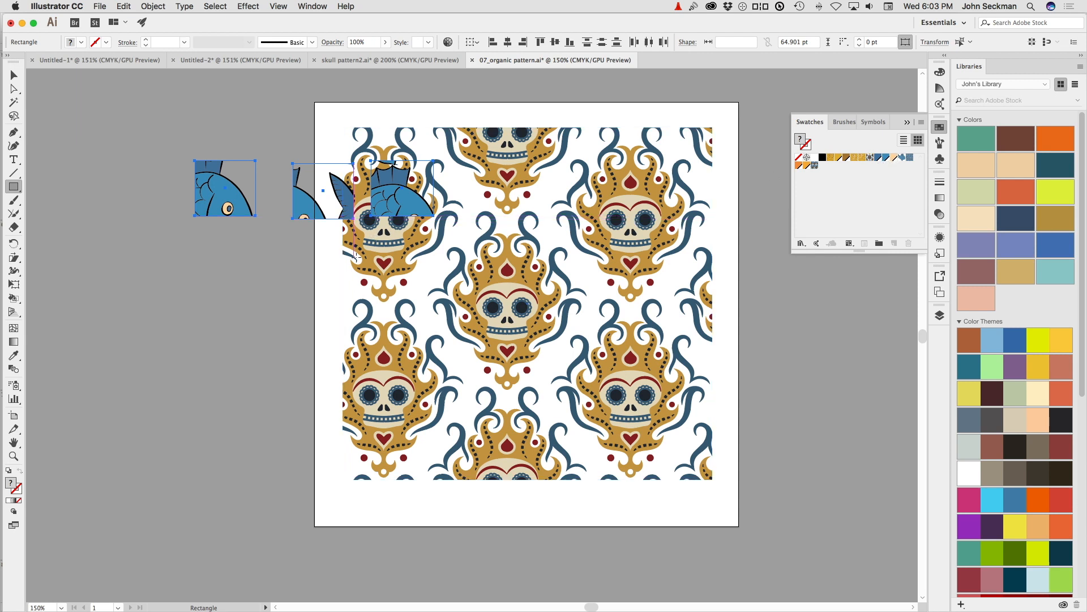
{"action": "key", "text": "Delete"}
{"action": "left_click", "coordinate": [436, 233], "text": "super"}
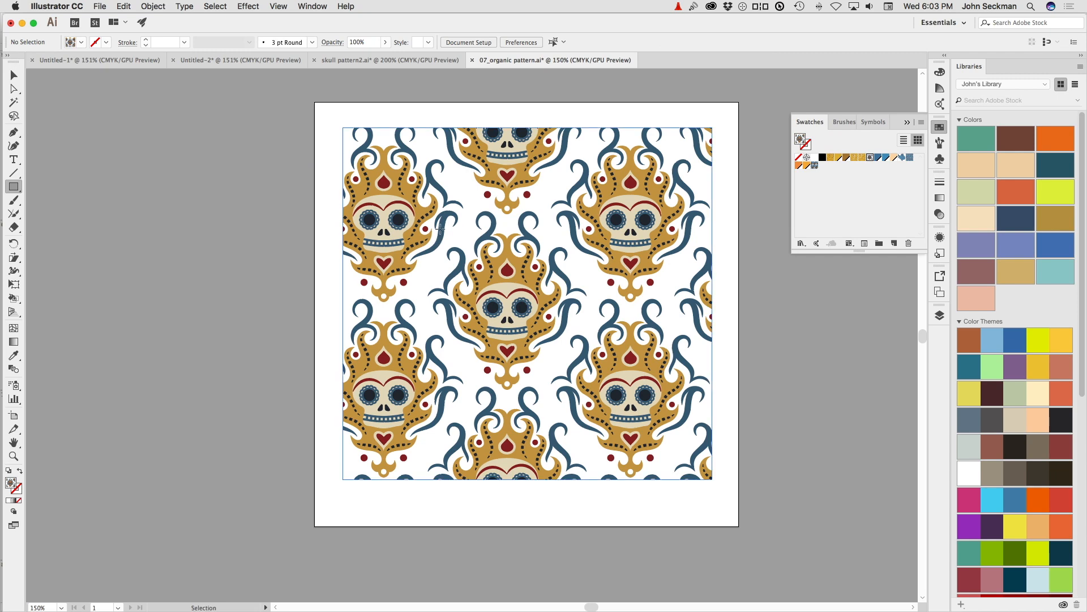
{"action": "key", "text": "Delete"}
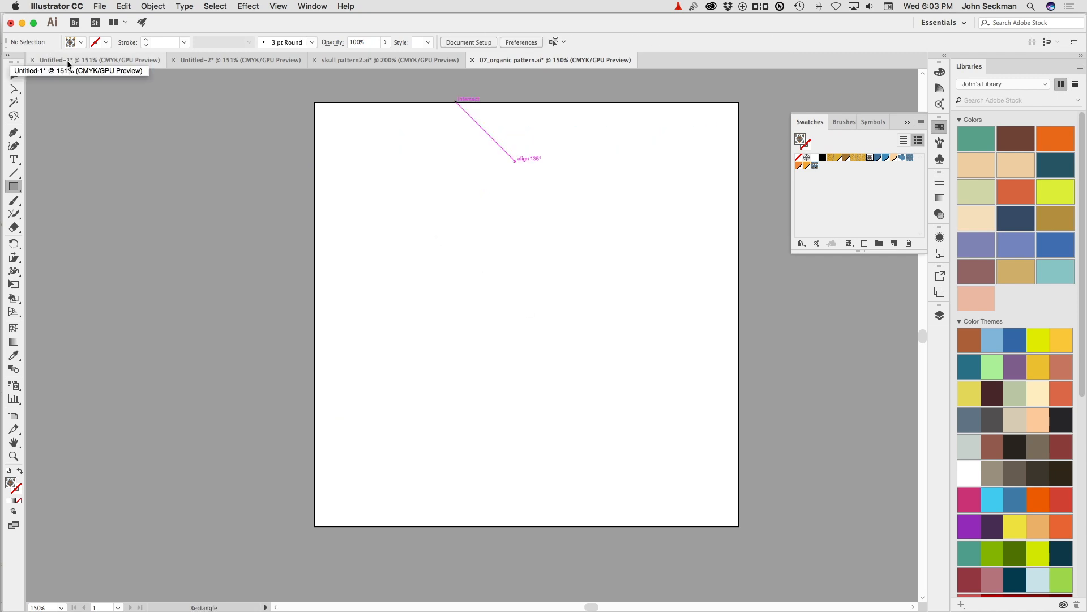
Step: Import the green scale swatch into 07_organic pattern.ai by moving the patterned rectangle over from Untitled-2, and delete the pasted rectangle
{"action": "left_click", "coordinate": [214, 60]}
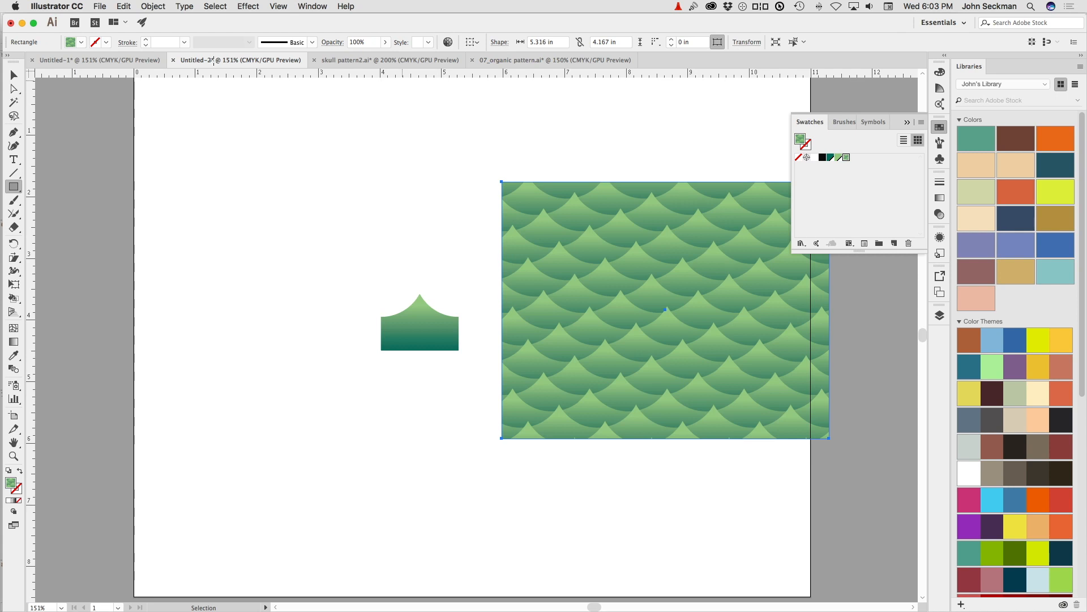
{"action": "key", "text": "Delete"}
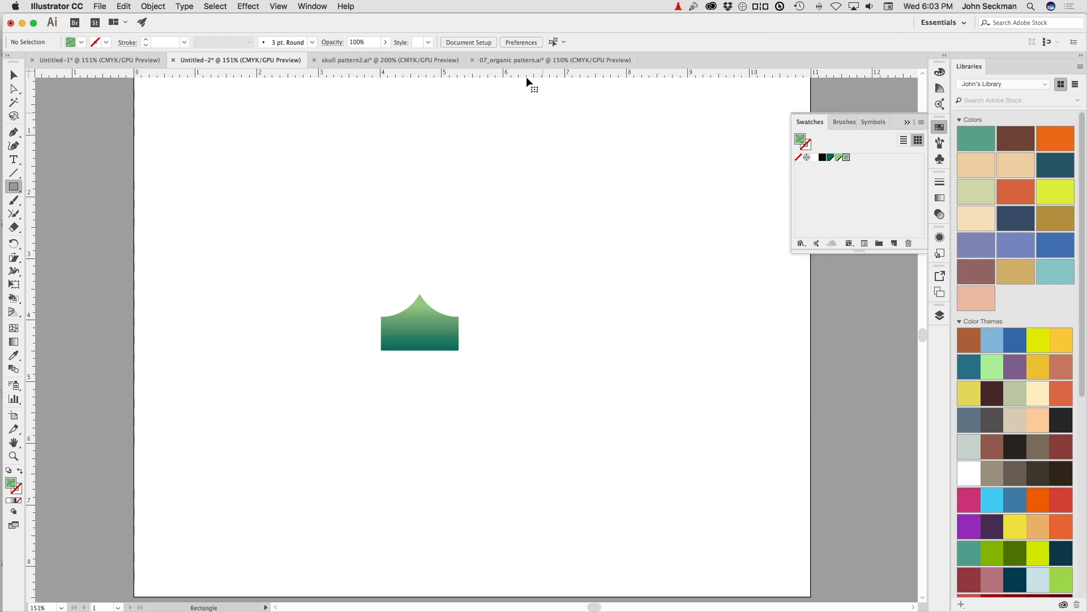
{"action": "left_click", "coordinate": [510, 59]}
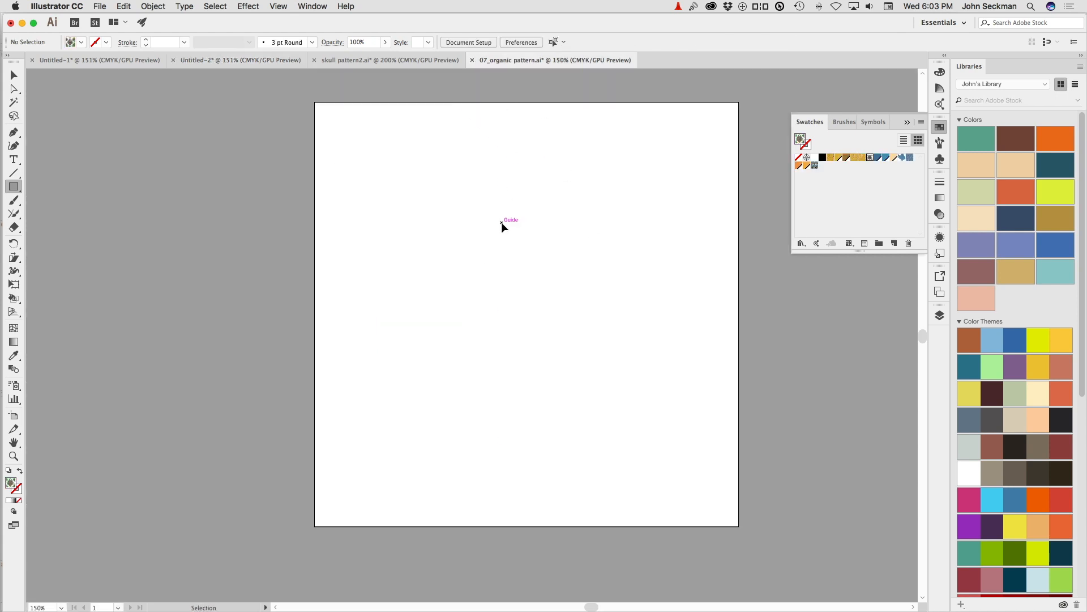
{"action": "key", "text": "super+v"}
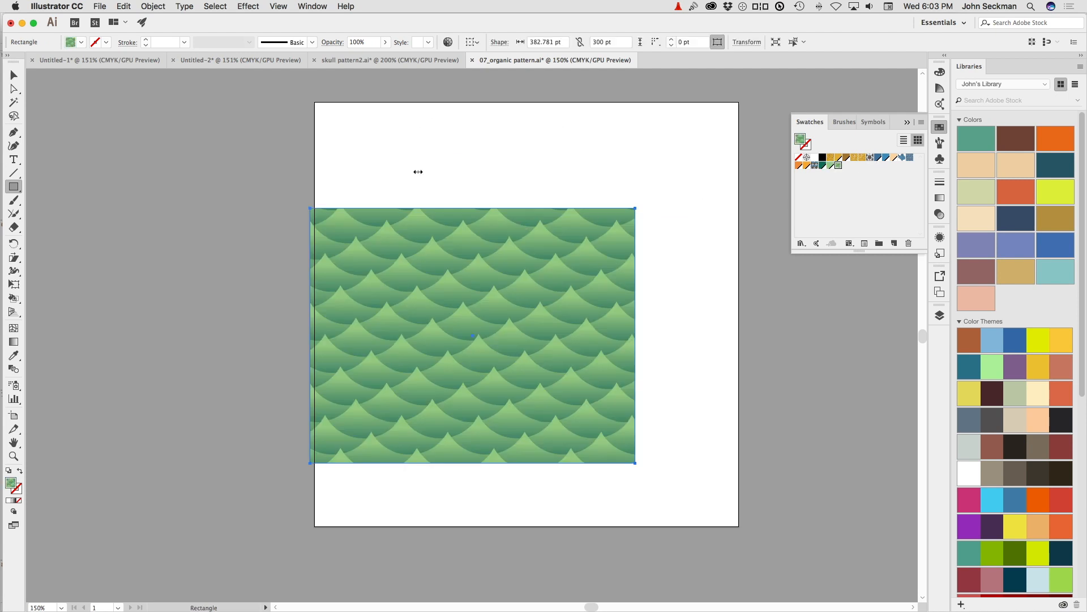
{"action": "key", "text": "Delete"}
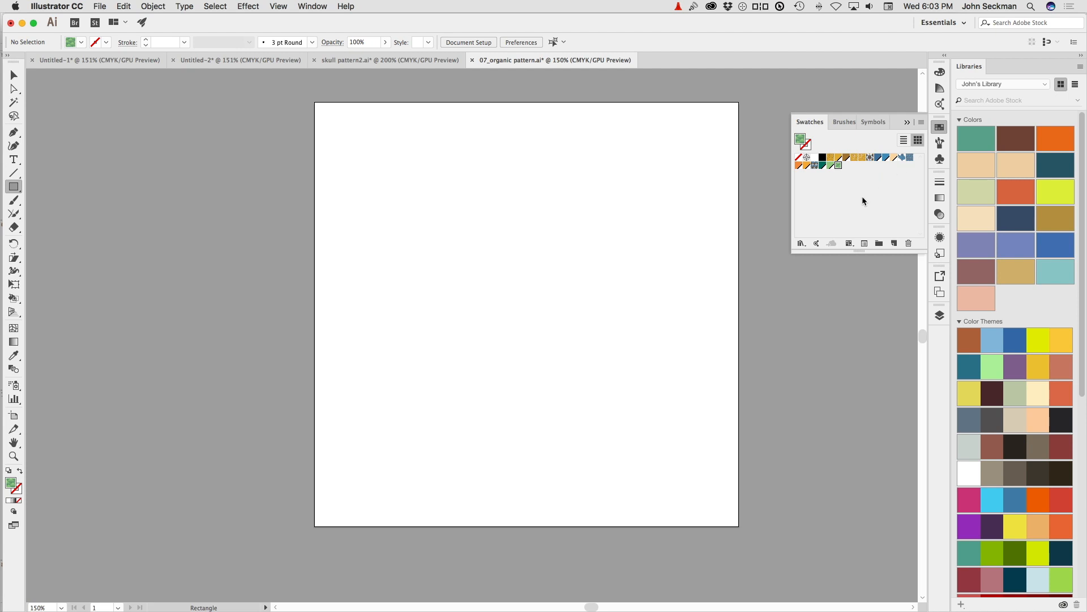
Step: Save the document's swatches as a swatch library named Demo Swatches in the Swatches folder
{"action": "left_click", "coordinate": [808, 249]}
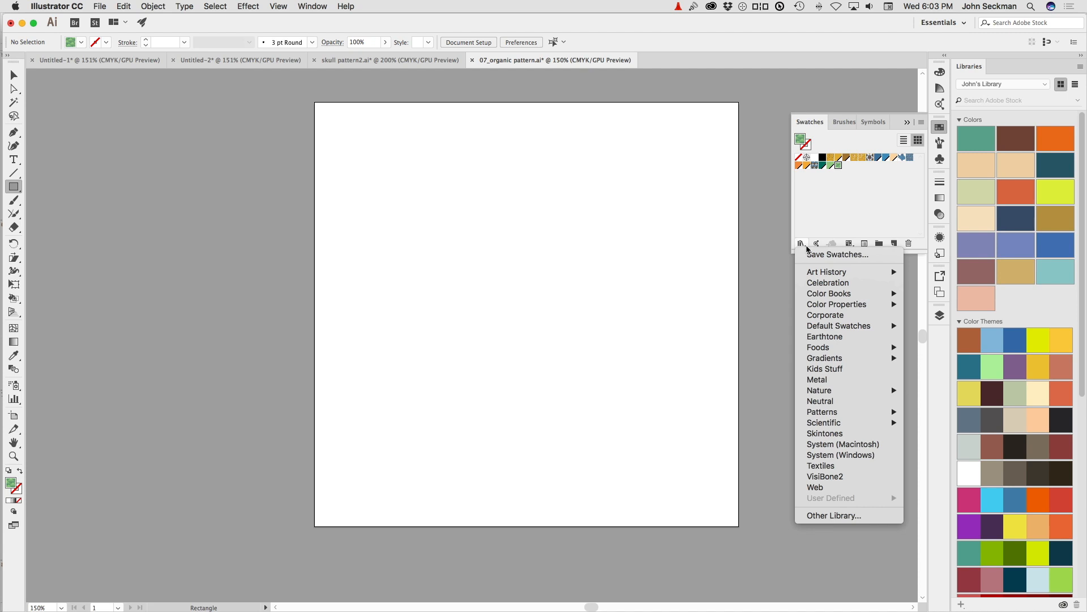
{"action": "left_click", "coordinate": [811, 255]}
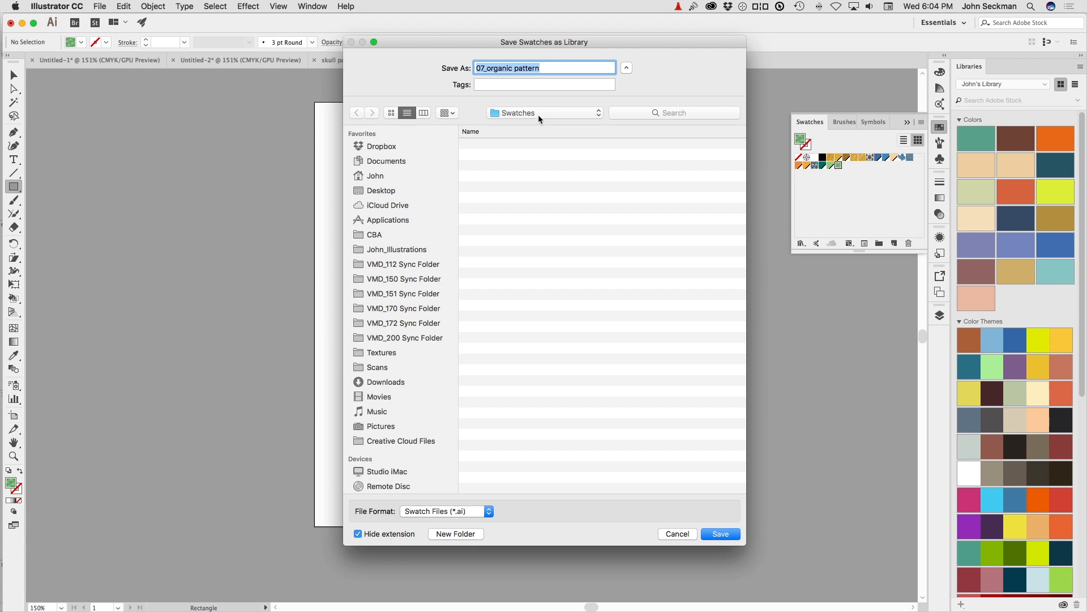
{"action": "triple_click", "coordinate": [551, 67]}
{"action": "type", "text": "J"}
{"action": "key", "text": "BackSpace"}
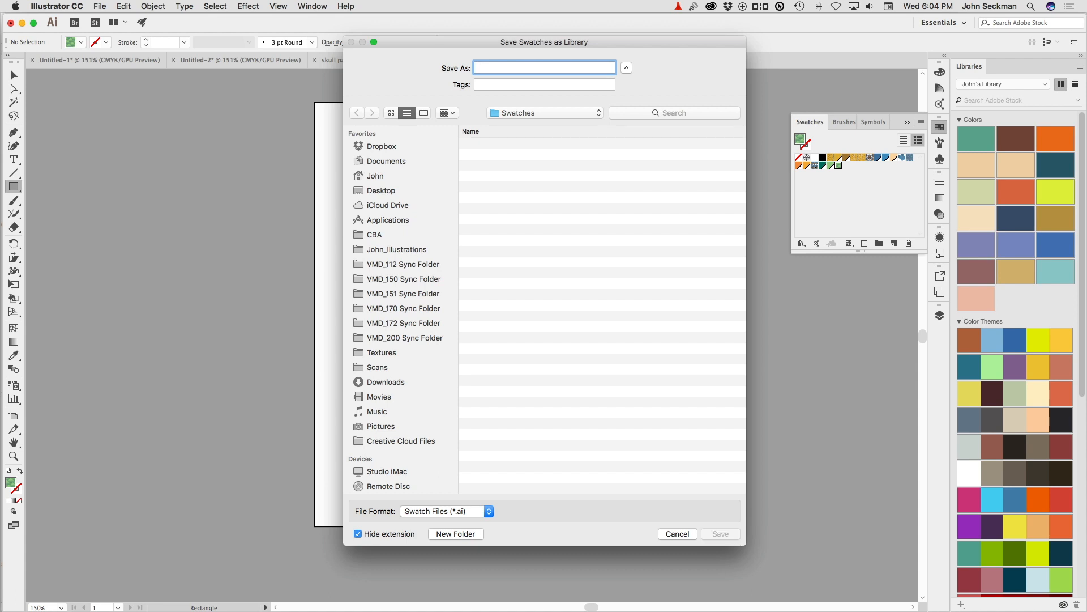
{"action": "type", "text": "Demo S"}
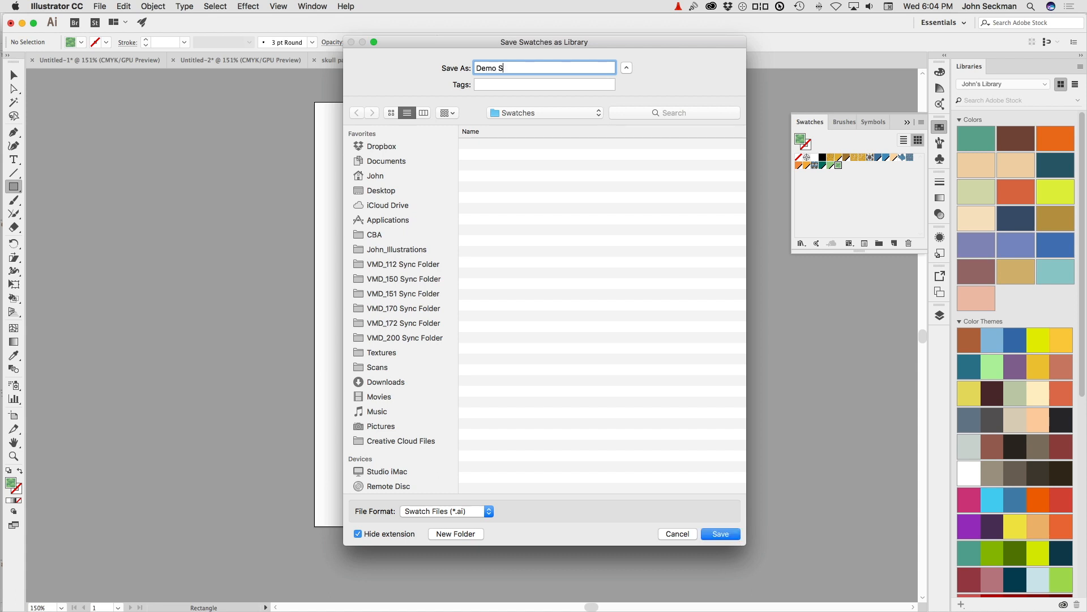
{"action": "type", "text": "watches"}
{"action": "left_click", "coordinate": [716, 534]}
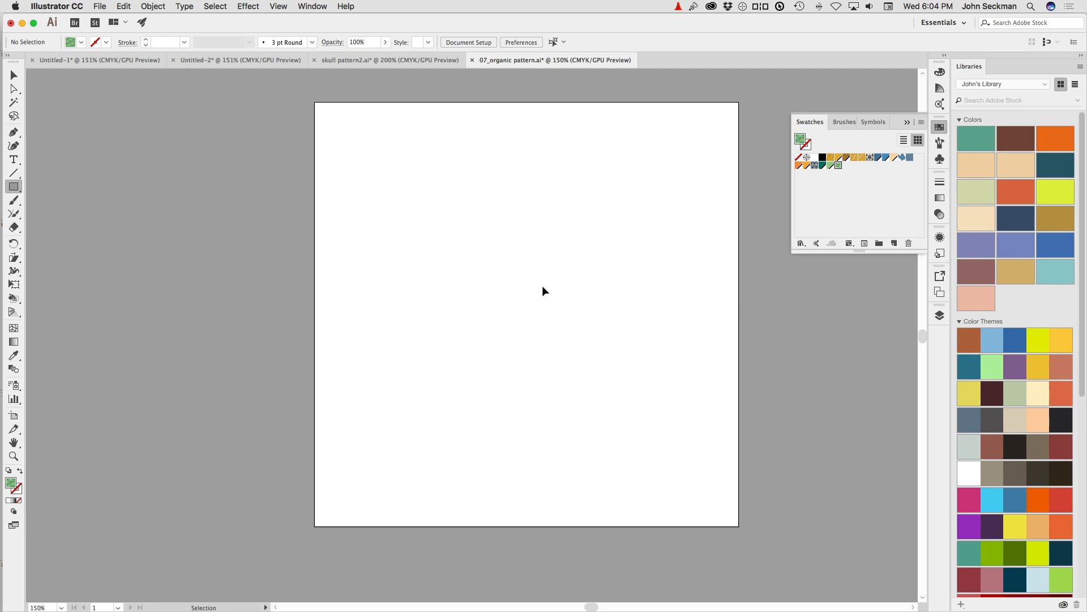
Step: Create a new 11 x 8.5 in Letter document in CMYK and draw a rectangle of about 1.35 by 1.71 in
{"action": "key", "text": "super+n"}
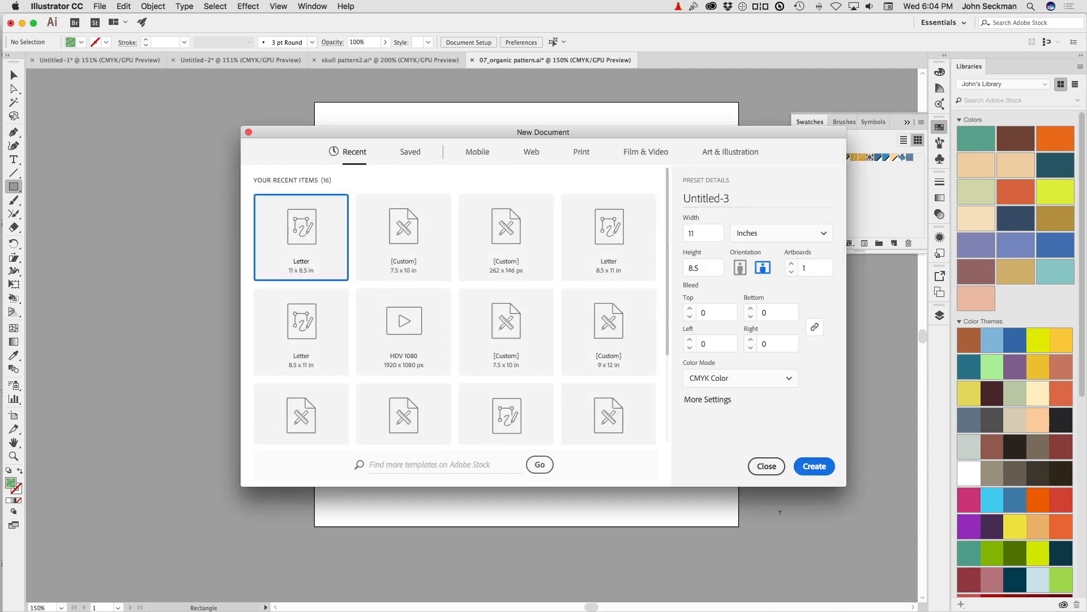
{"action": "left_click", "coordinate": [813, 465]}
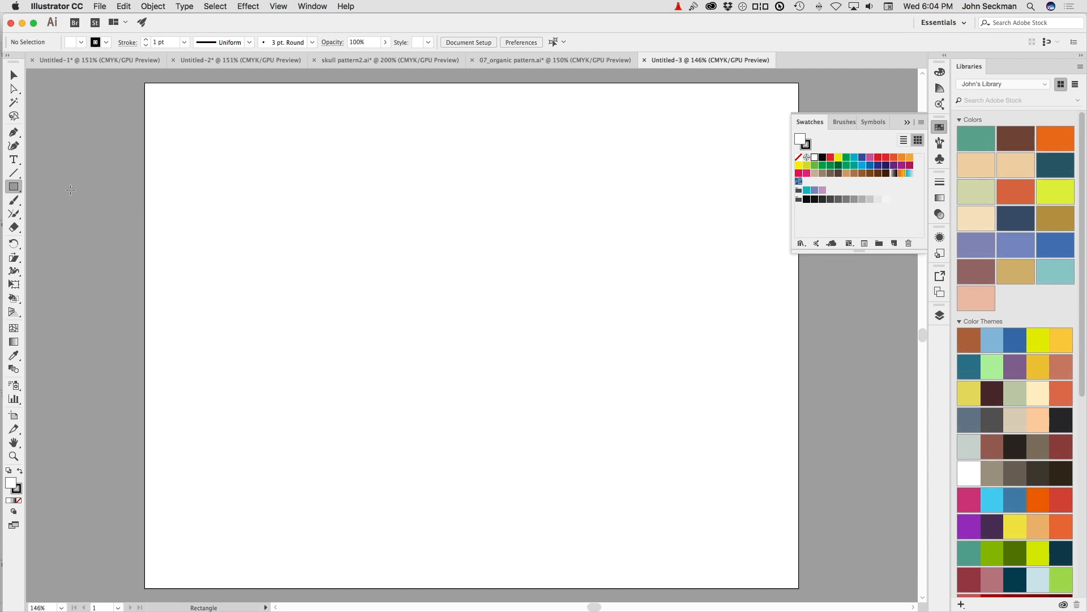
{"action": "left_click_drag", "start_coordinate": [279, 186], "coordinate": [360, 289]}
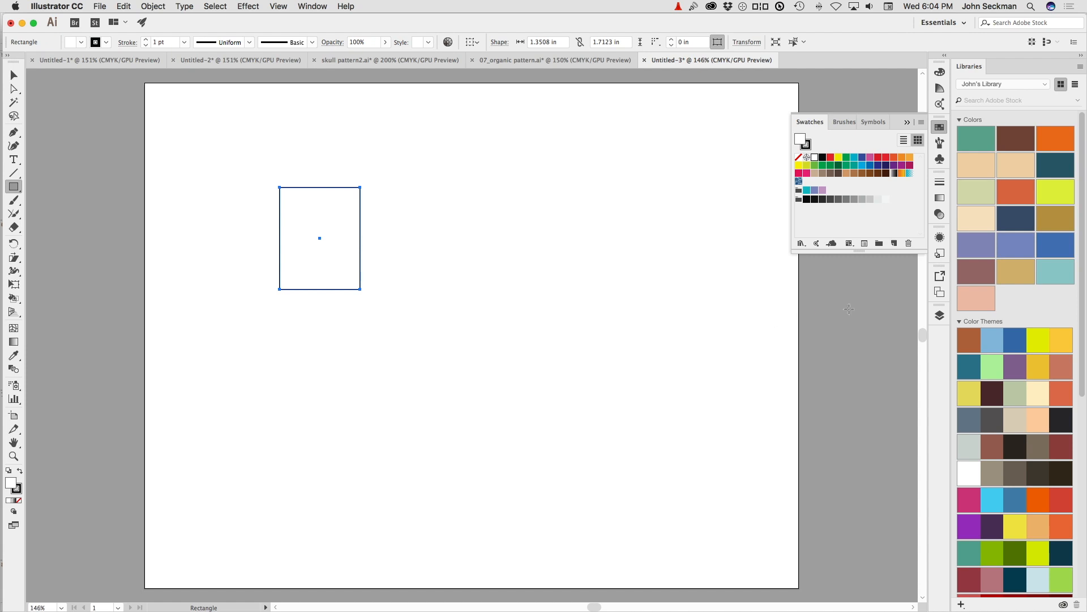
Step: Open the user-defined Demo Swatches library beside the Swatches panel and fill the rectangle with its fish pattern, followed by its skull pattern
{"action": "left_click", "coordinate": [802, 244]}
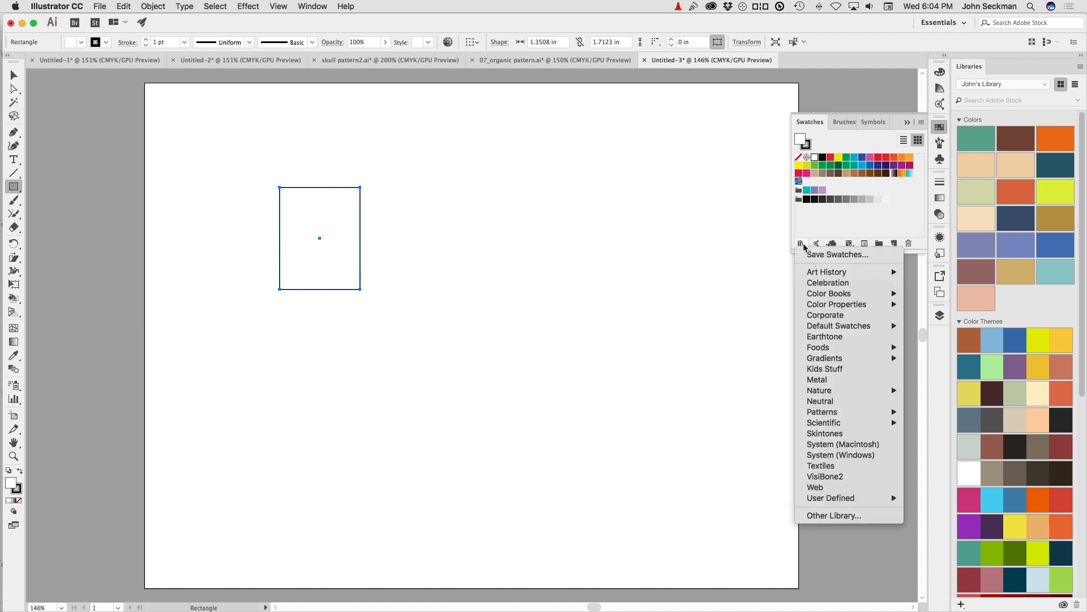
{"action": "mouse_move", "coordinate": [825, 501]}
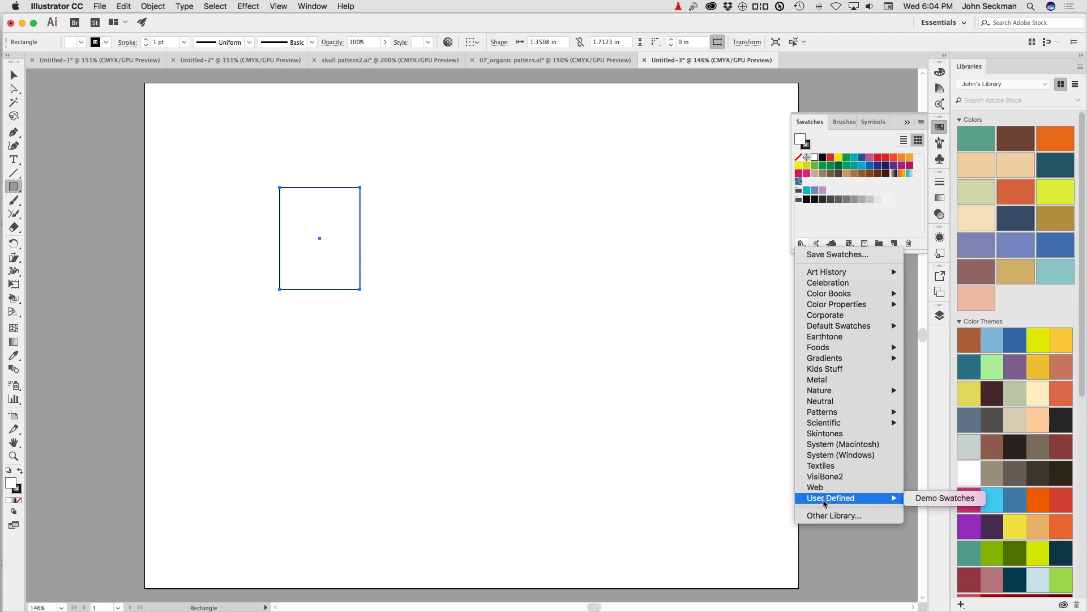
{"action": "left_click", "coordinate": [923, 500]}
{"action": "left_click_drag", "start_coordinate": [567, 292], "coordinate": [701, 90]}
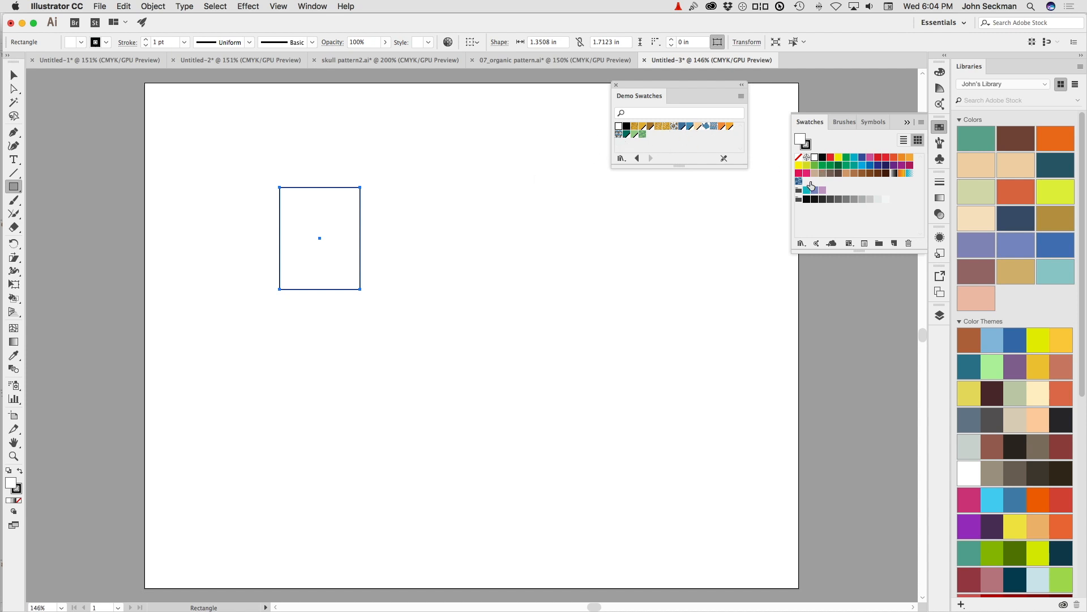
{"action": "left_click", "coordinate": [619, 135]}
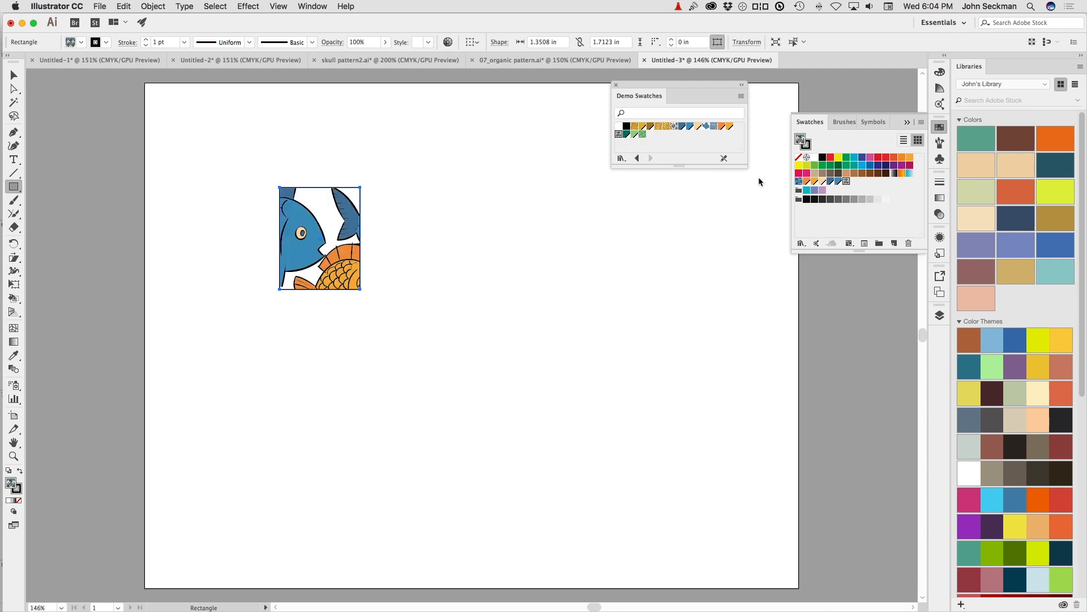
{"action": "left_click", "coordinate": [675, 127]}
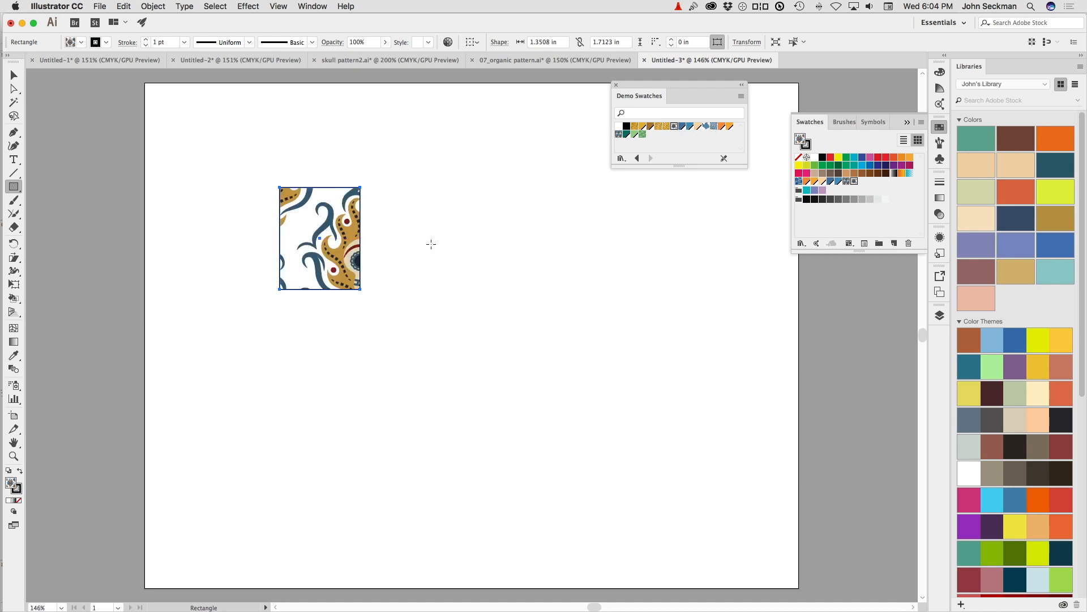